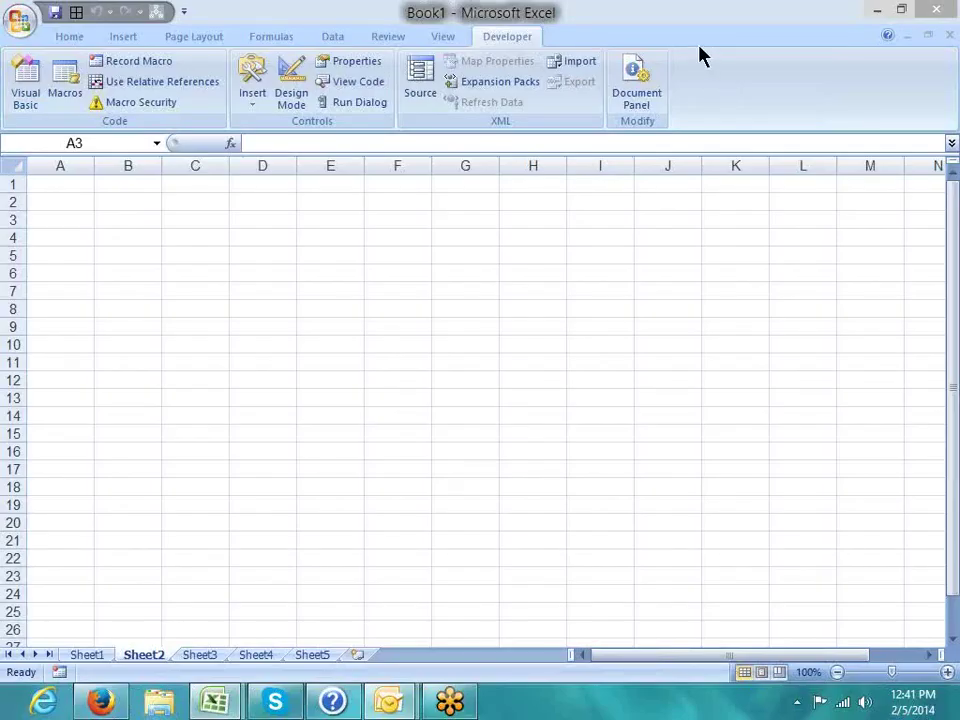
Step: Enter City in A1 and fill month headings Jan through Jun across B1:G1
click(69, 187)
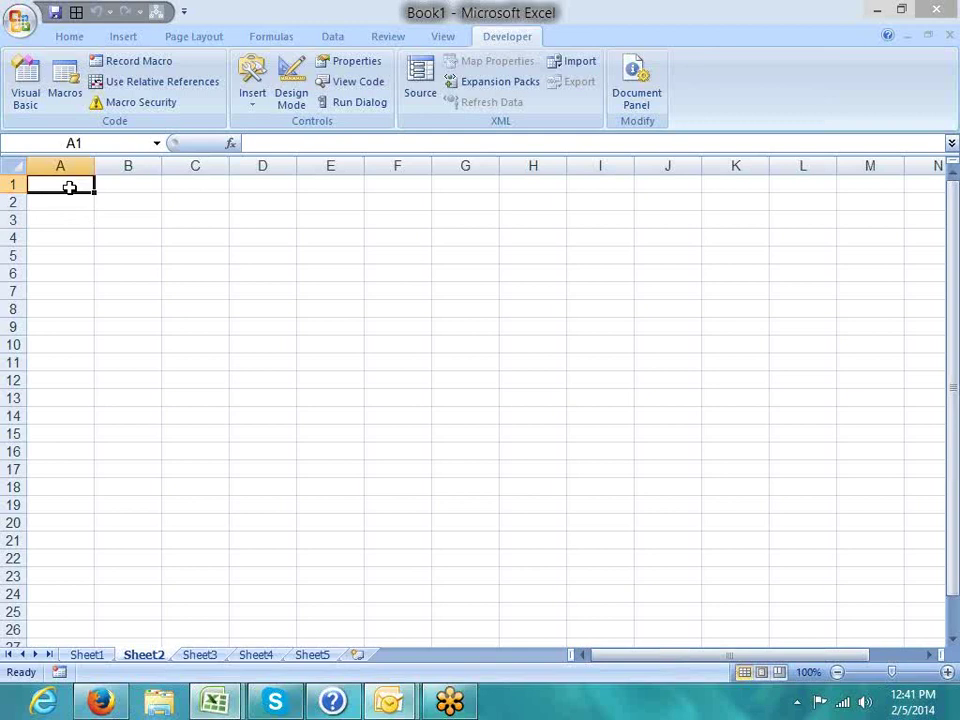
text(City)
key(Return)
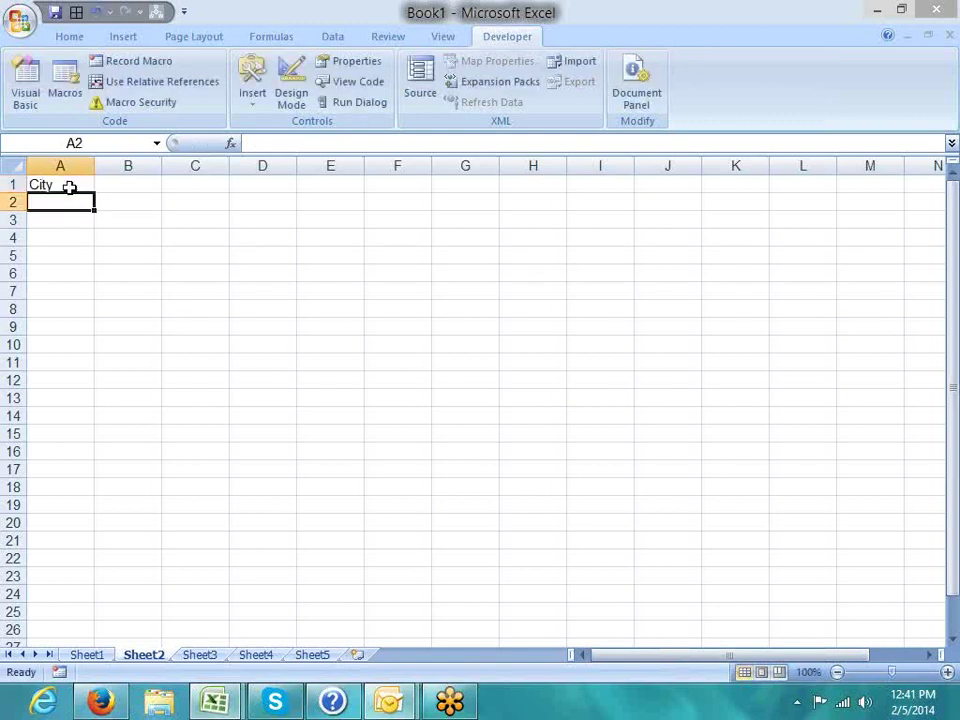
key(Up)
key(Right)
text(JAn)
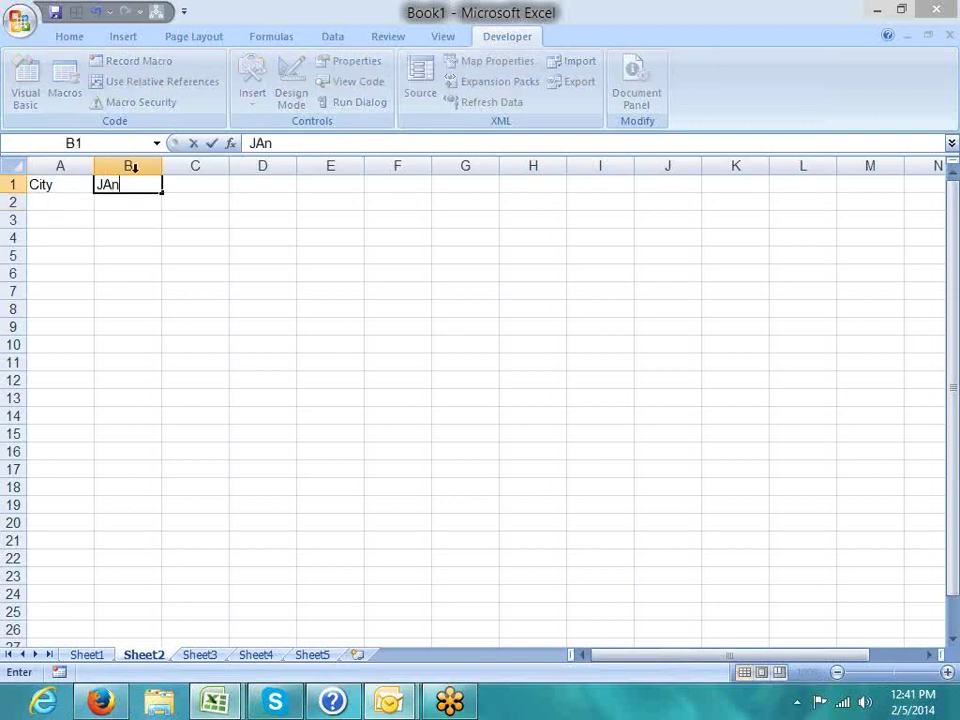
click(195, 237)
click(140, 186)
drag(158, 189, 470, 190)
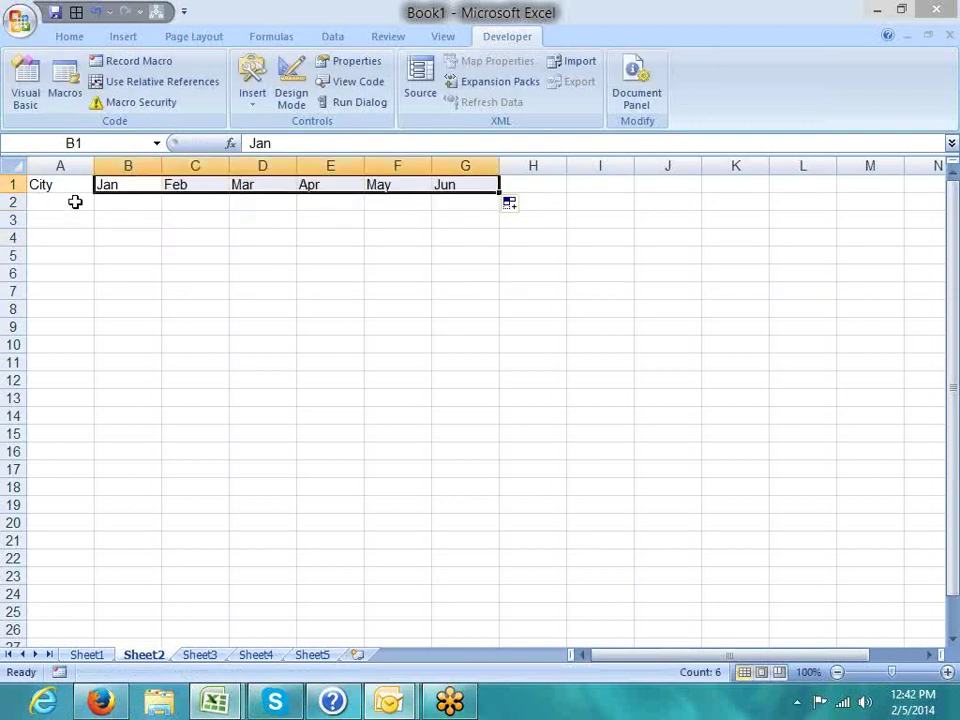
Step: List Delhi, Noida, Jaipur and Indore in cells A2:A5
click(60, 202)
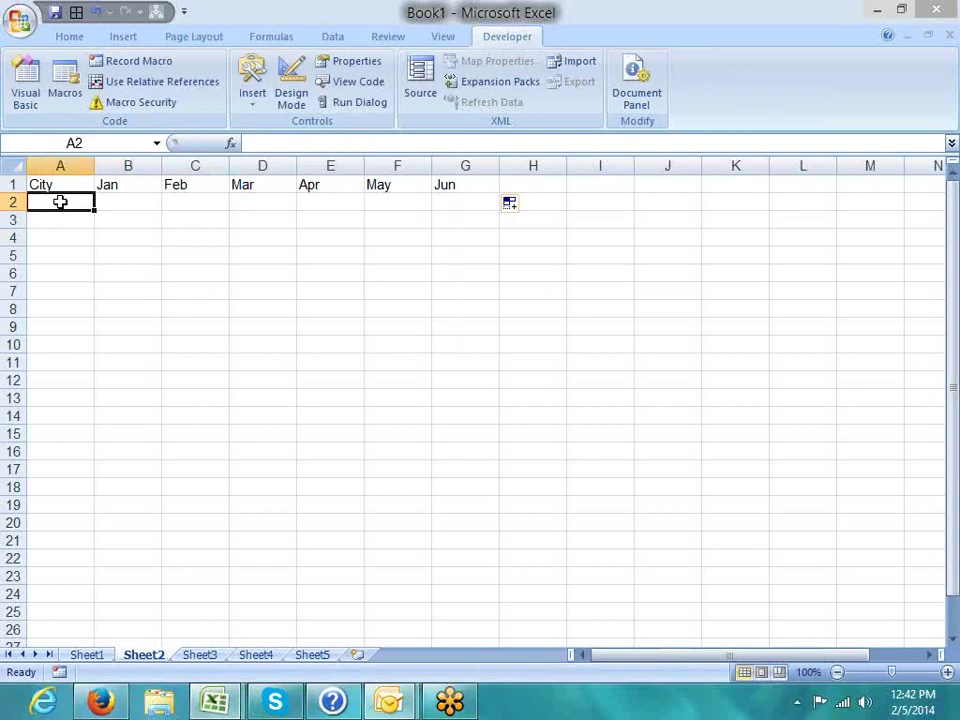
text(Delhi)
click(64, 240)
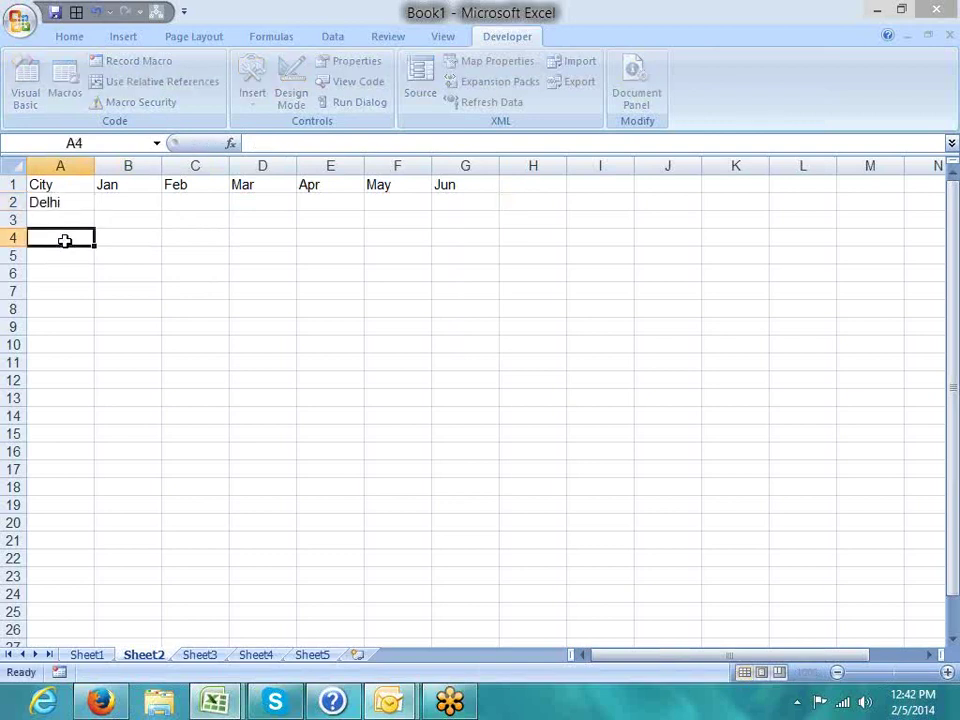
click(60, 202)
mouse_move(95, 210)
mouse_down()
mouse_move(97, 229)
mouse_move(90, 206)
mouse_up()
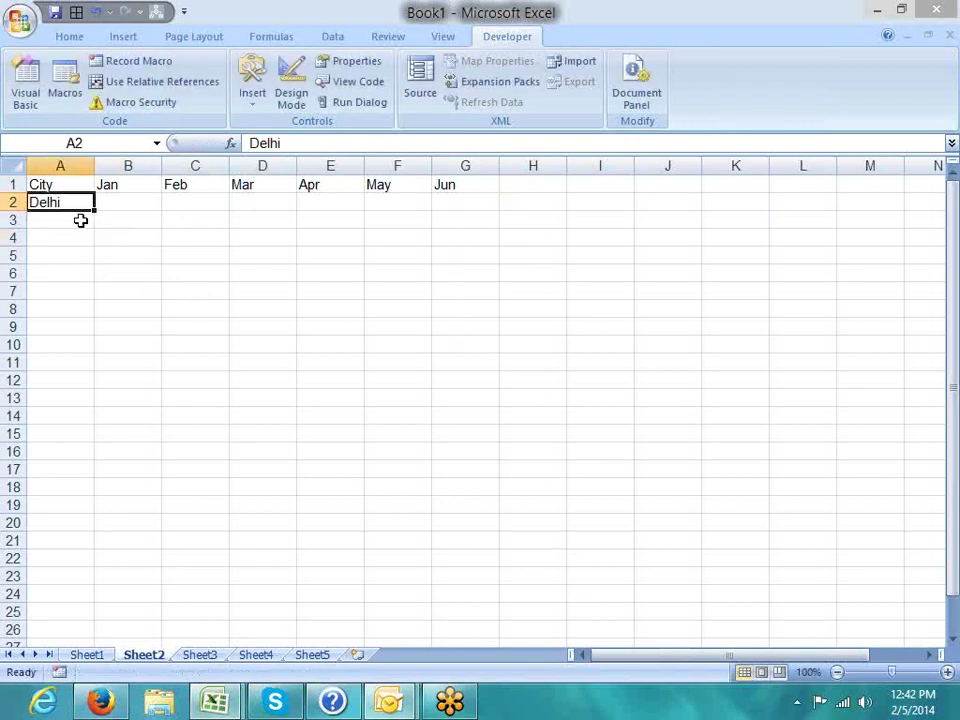
click(79, 219)
text(Noid)
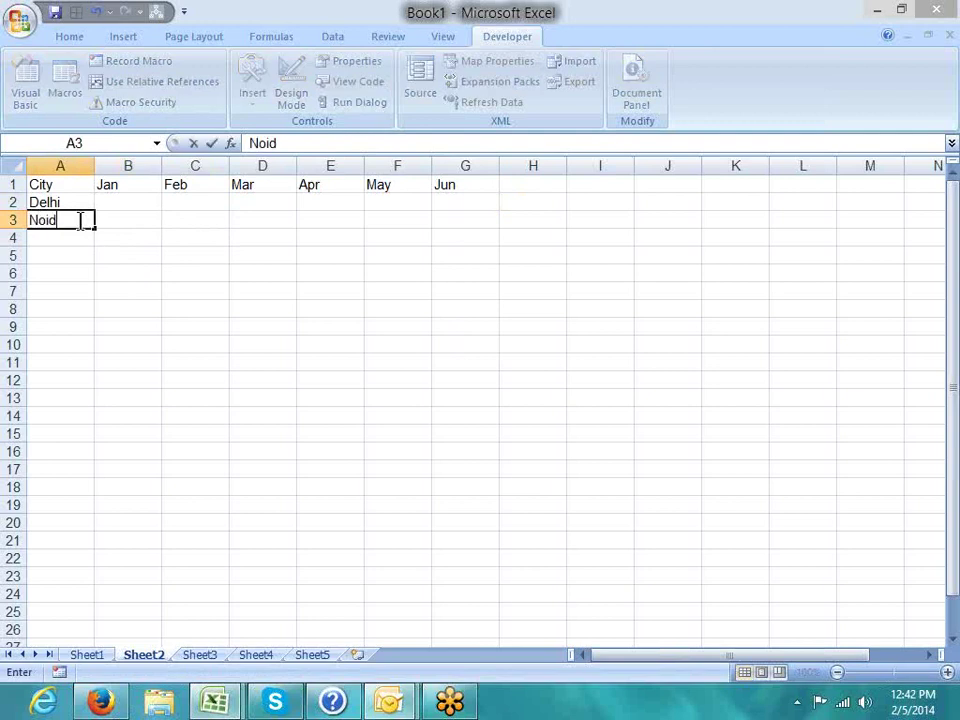
text(a)
key(Return)
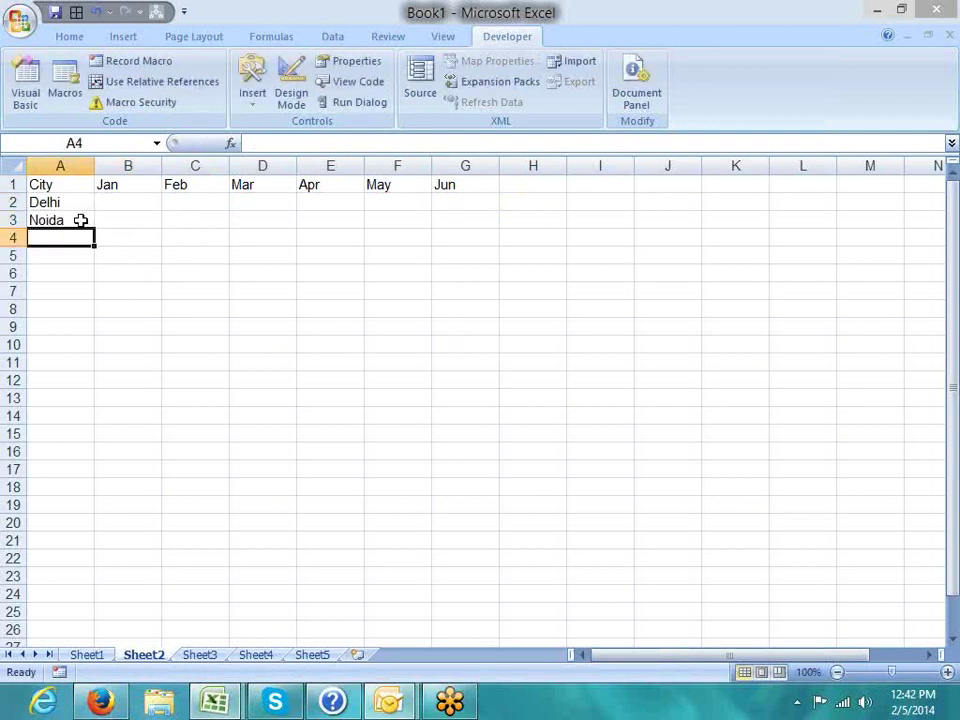
text(Ja)
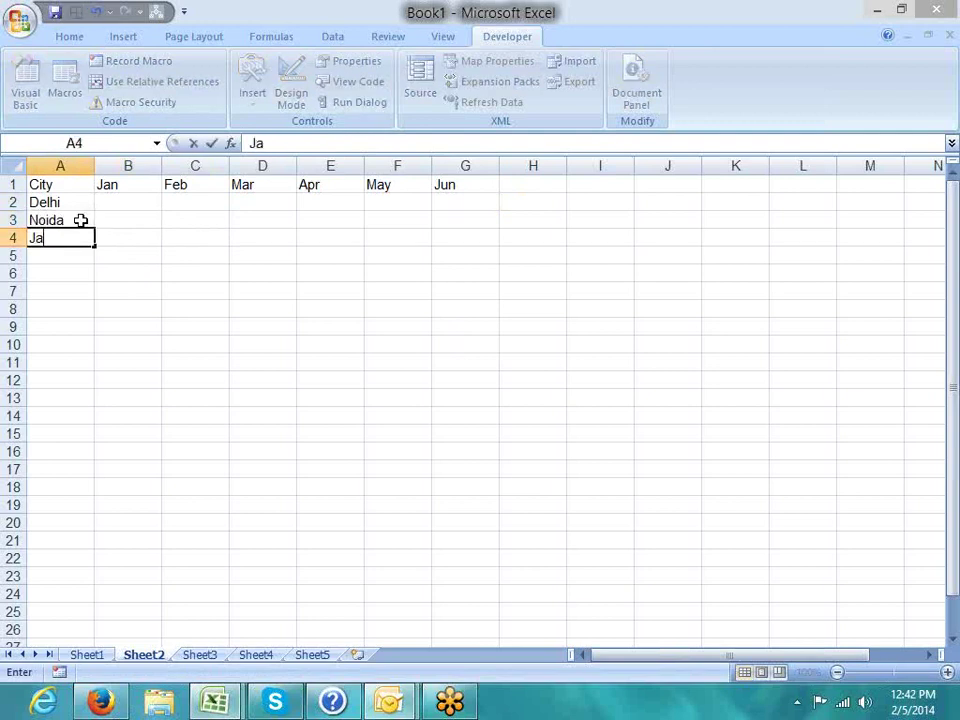
text(iput)
key(BackSpace)
key(Return)
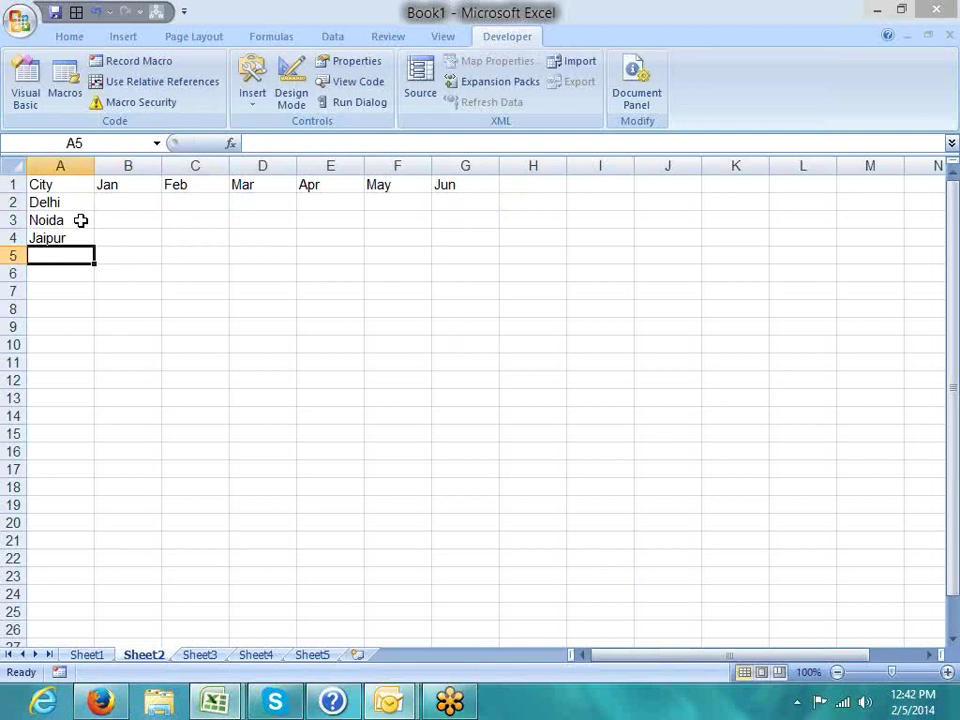
text(Indor)
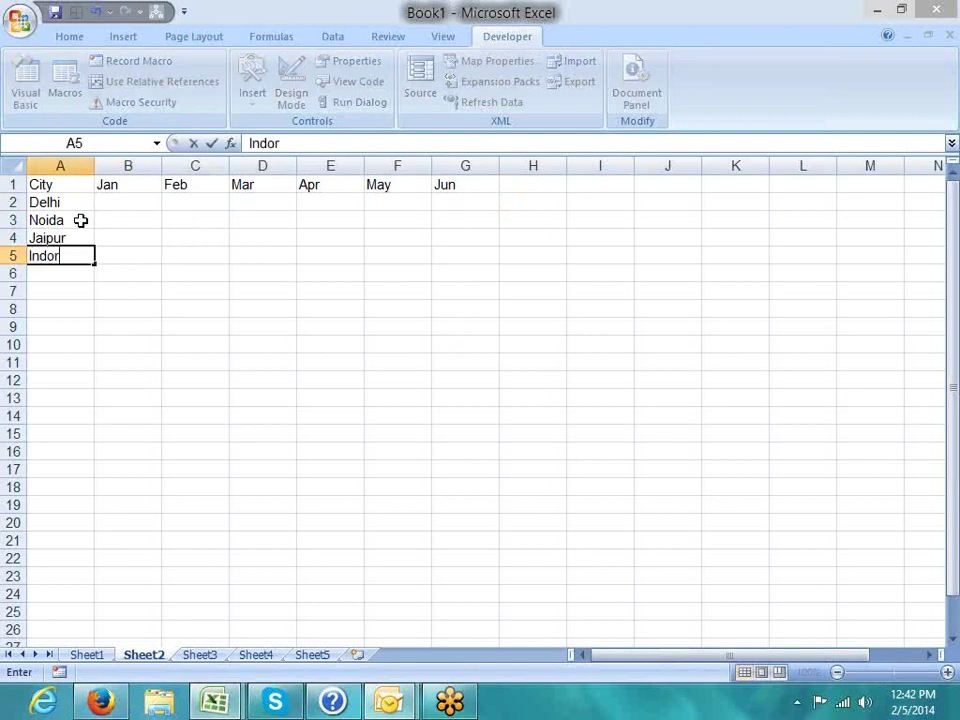
text(e)
key(Return)
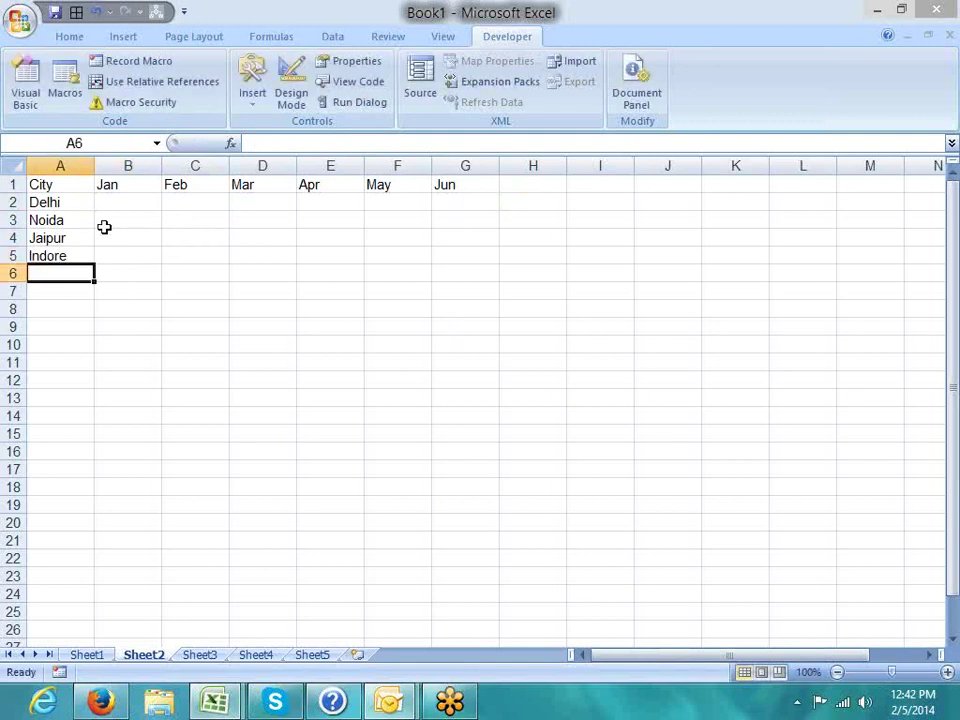
Step: Add Pune, Patna and Kanpur in A6:A8, discarding the stray entry in A9
click(128, 200)
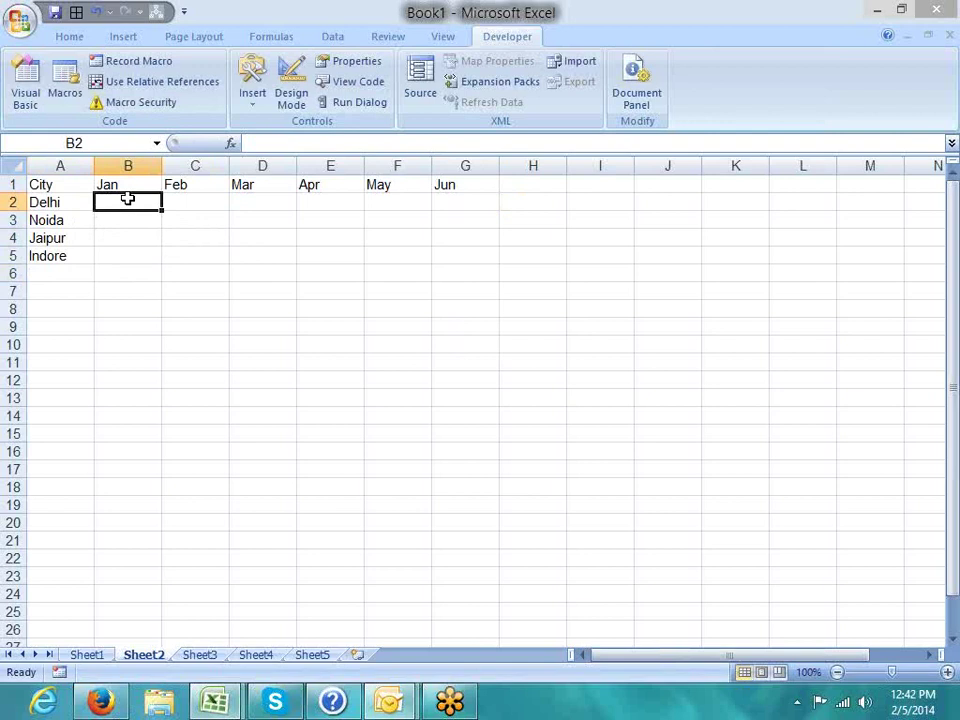
key(Down)
key(Down)
key(Down)
key(Down)
key(Left)
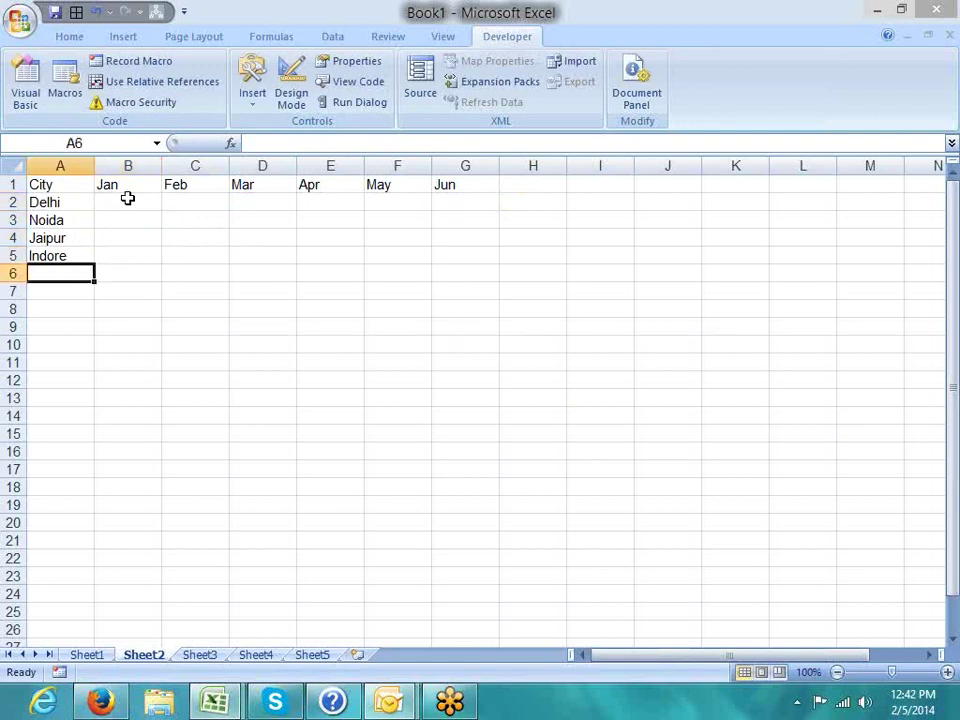
text(Pune)
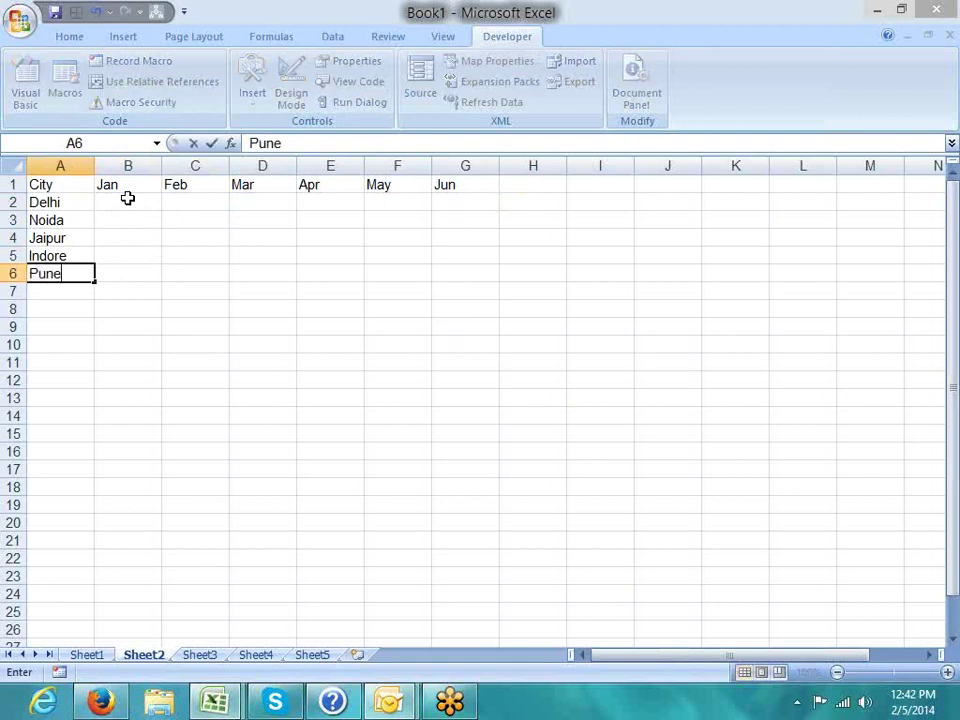
key(Return)
text(Pat)
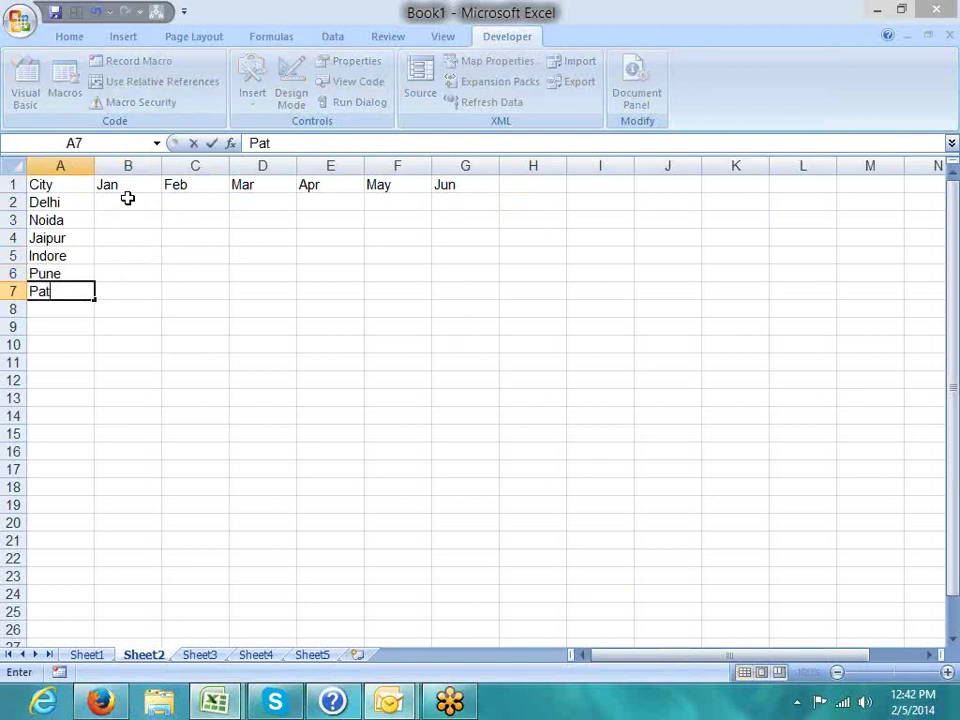
text(na)
key(Return)
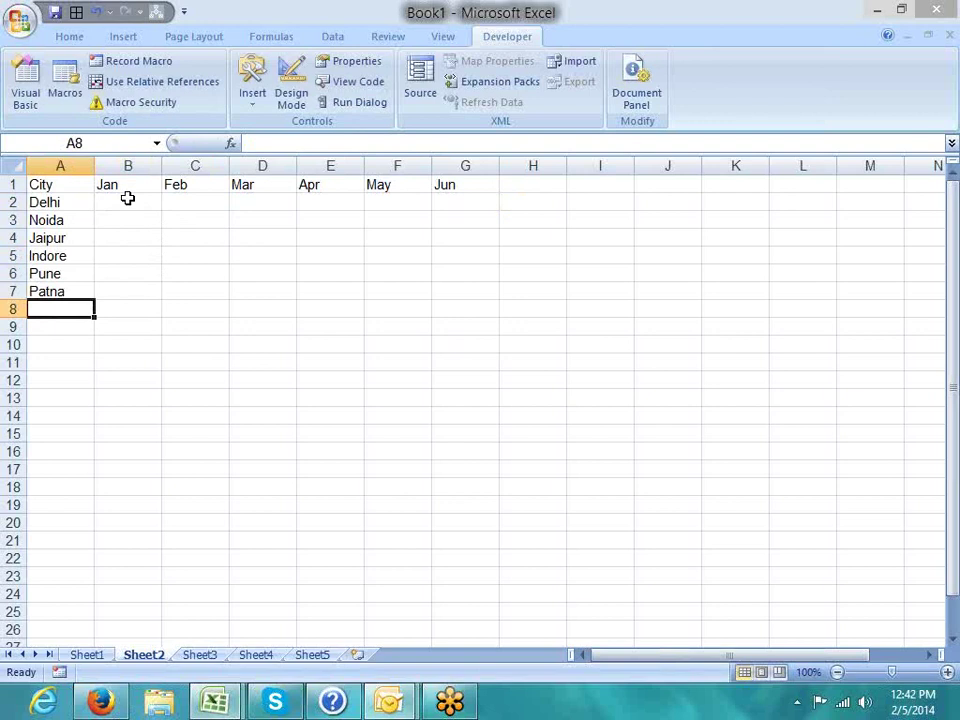
text(Ka)
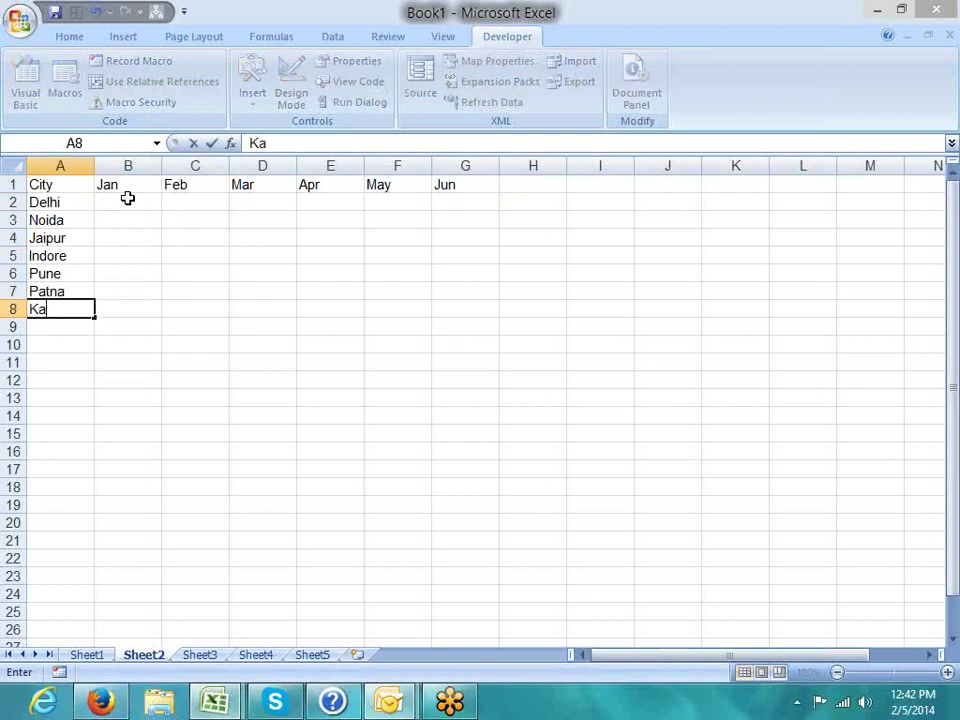
text(npur)
key(Return)
text(])
key(Escape)
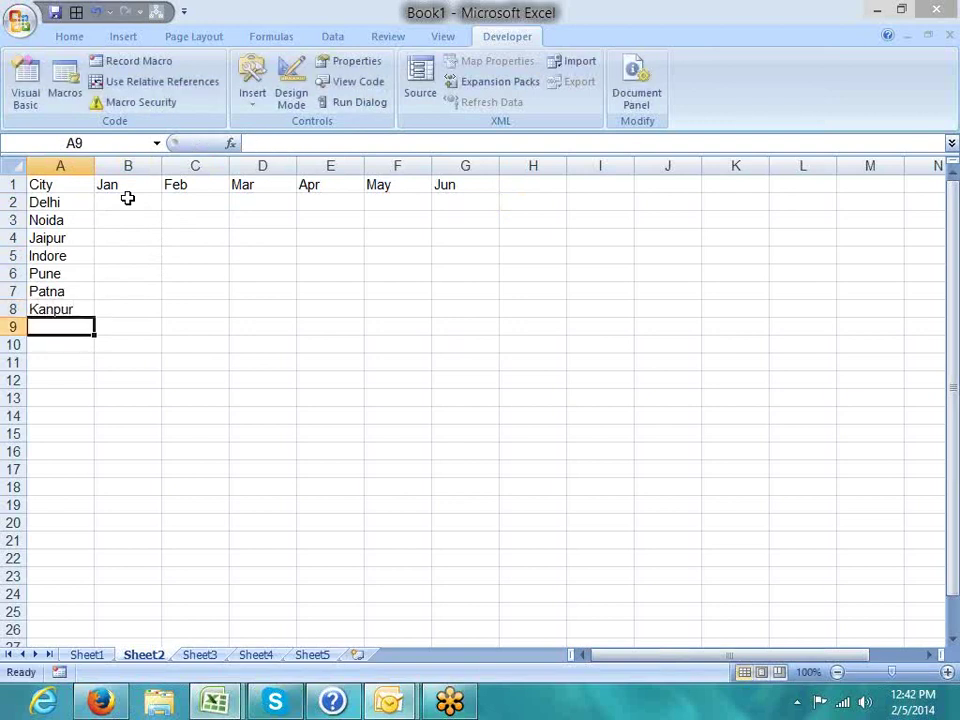
Step: Enter =RANDBETWEEN(10,90) in B2 and fill it across B2:G8
click(128, 198)
text(=ra)
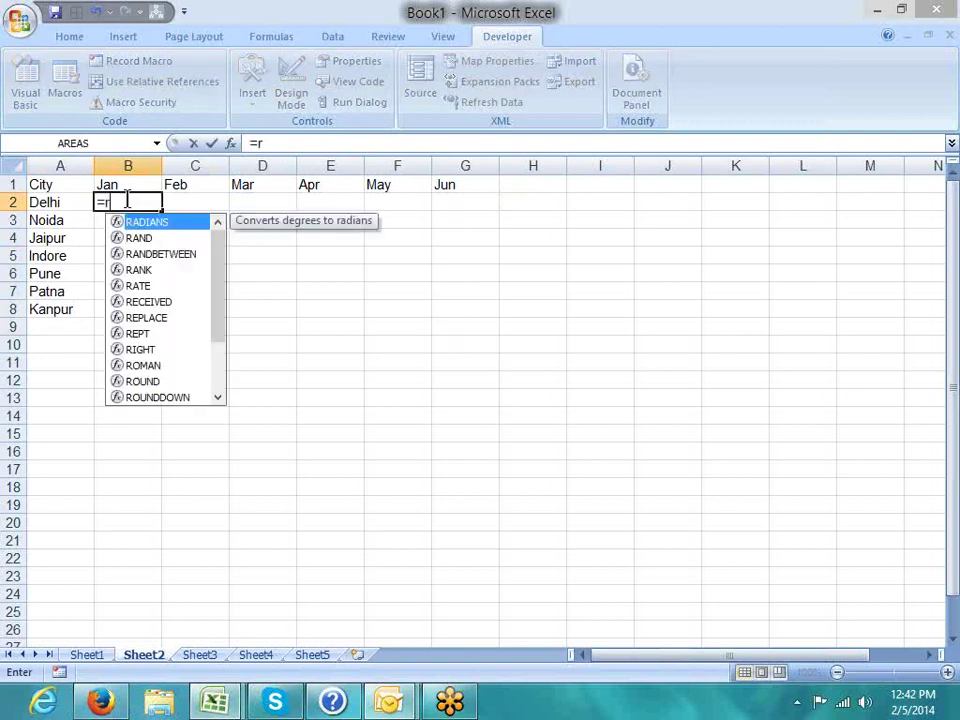
key(Down)
key(Down)
key(Tab)
text(1)
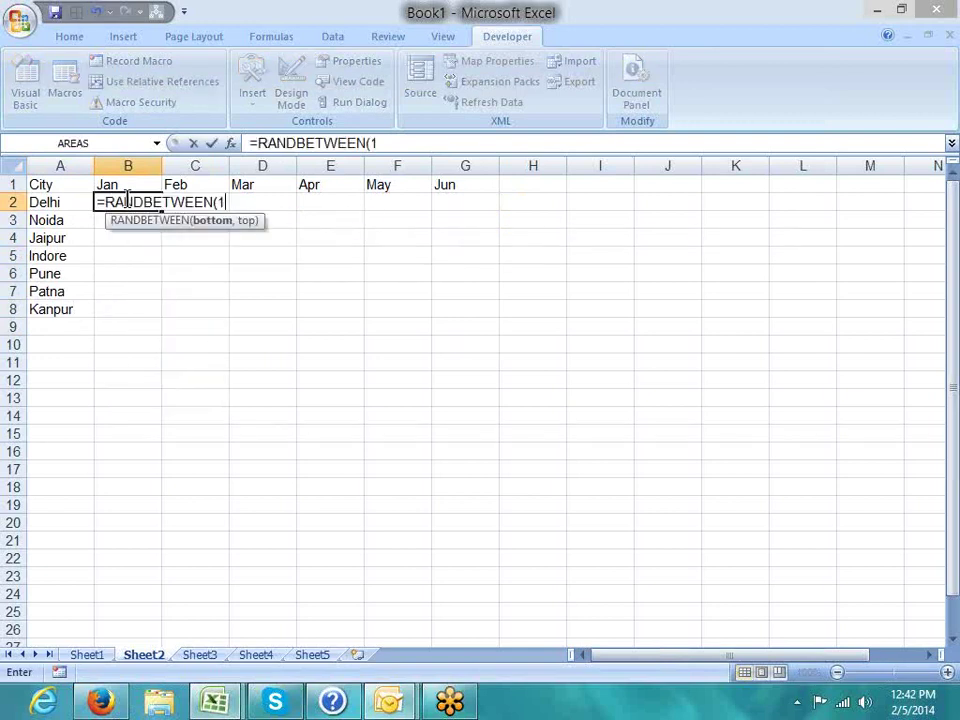
text(0,90)
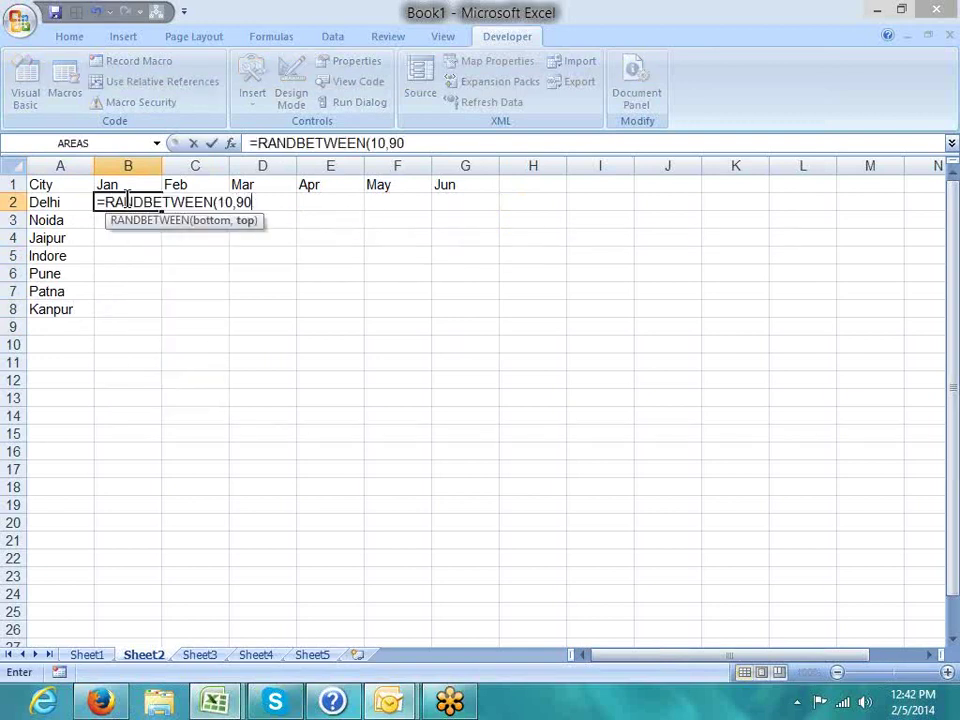
key(Return)
drag(128, 198, 465, 201)
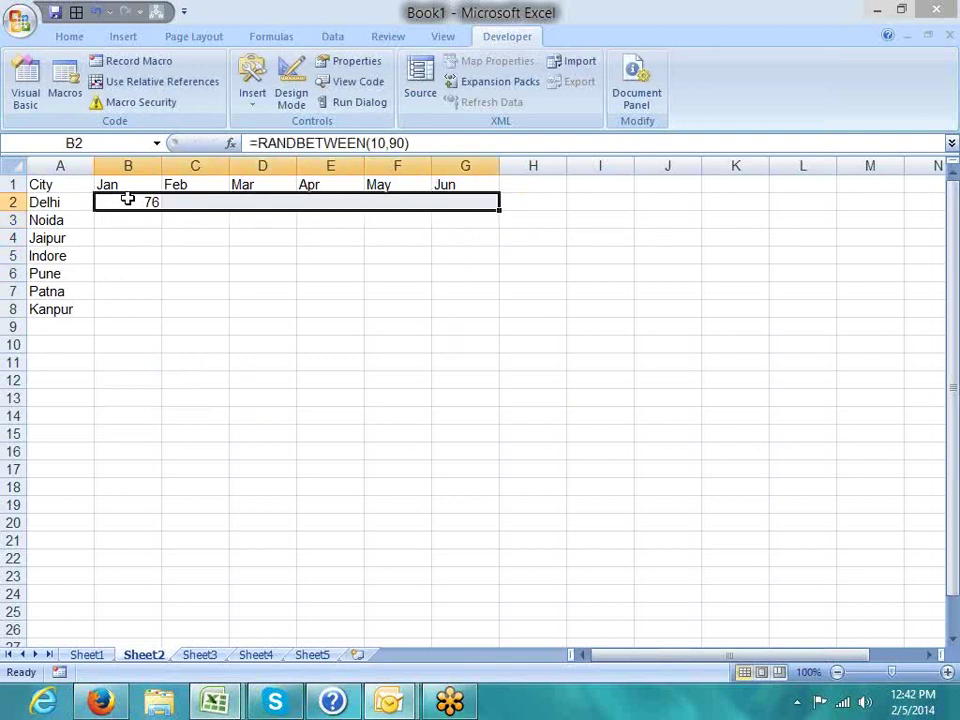
key(ctrl+r)
key(shift+Down)
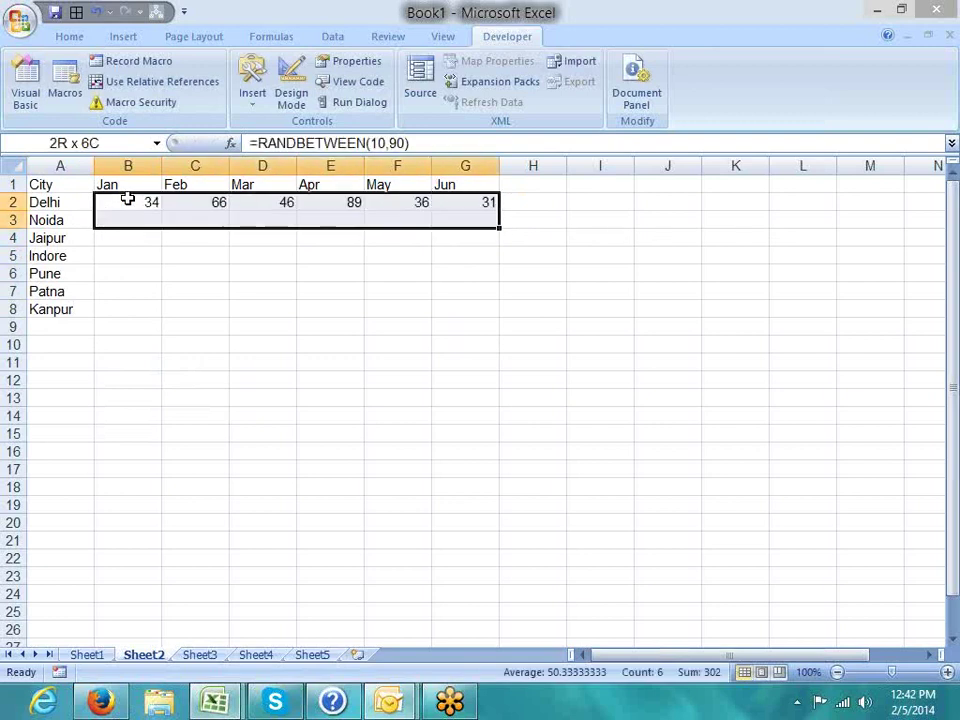
key(shift+Down)
key(shift+Down)
key(shift+Down)
key(ctrl+d)
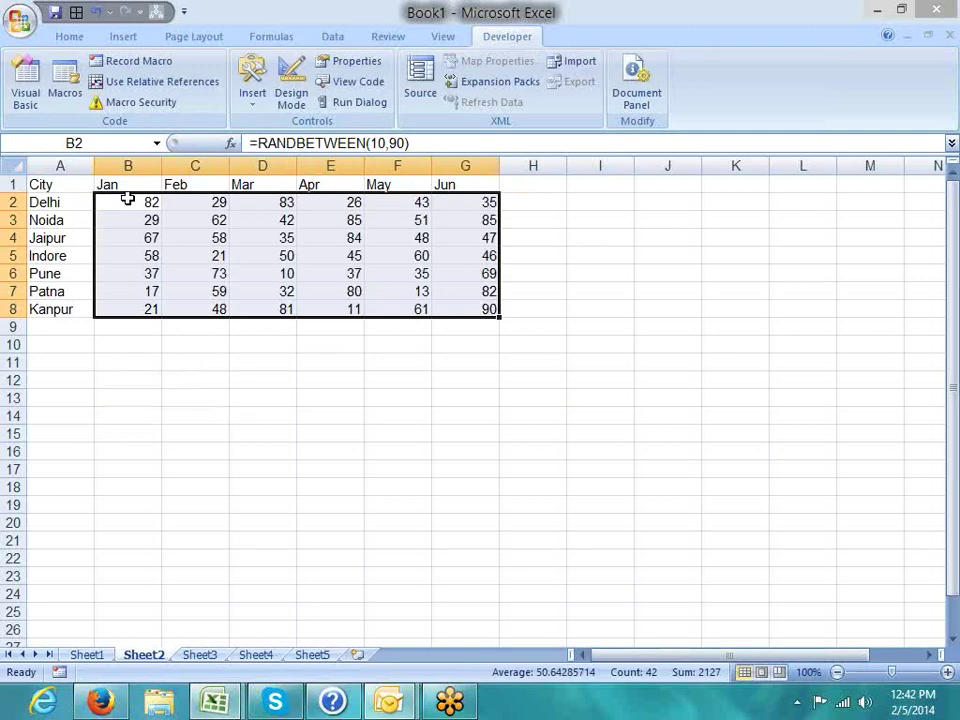
Step: Copy B2:G8 and paste it back as values to freeze the random numbers
key(ctrl+c)
click(72, 35)
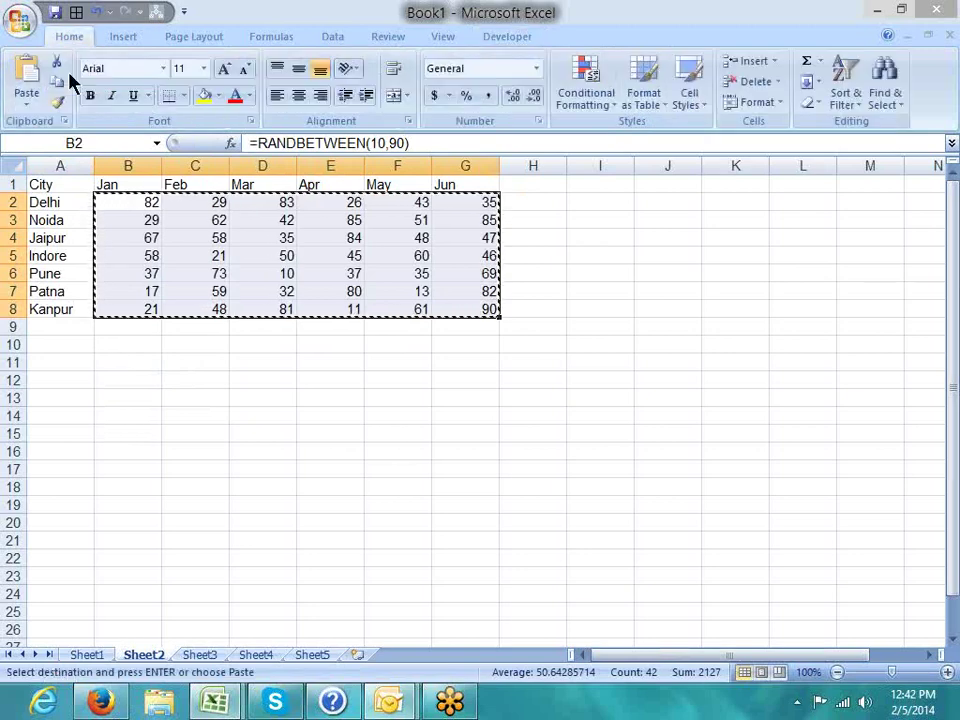
click(27, 104)
click(55, 164)
click(345, 447)
key(Escape)
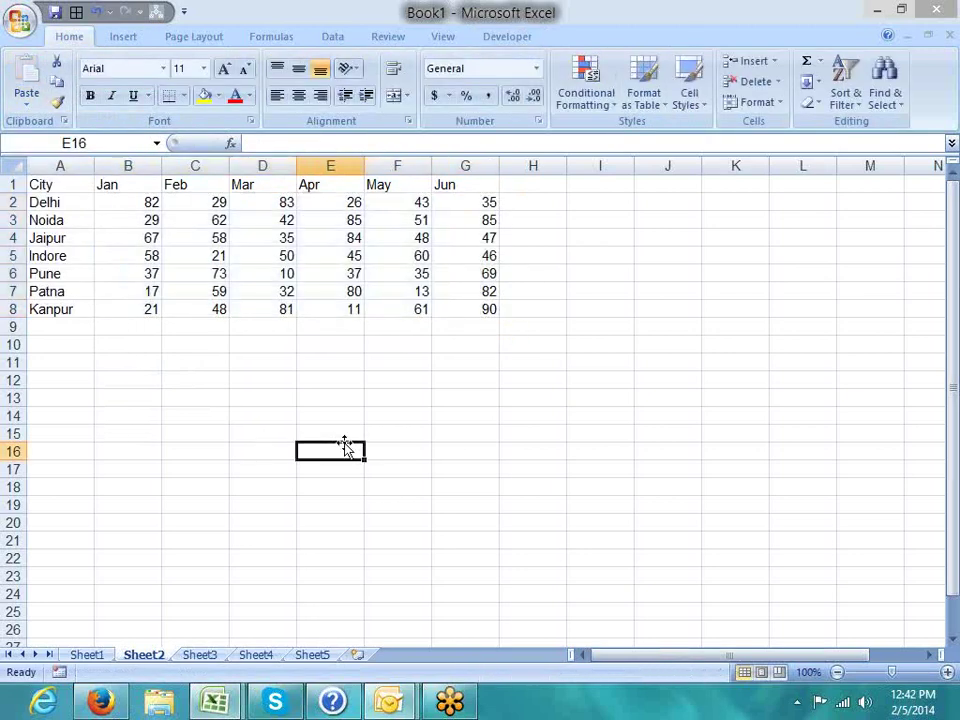
Step: Insert a clustered column chart of the A1:G8 table
click(159, 414)
drag(55, 186, 465, 309)
click(123, 36)
click(304, 80)
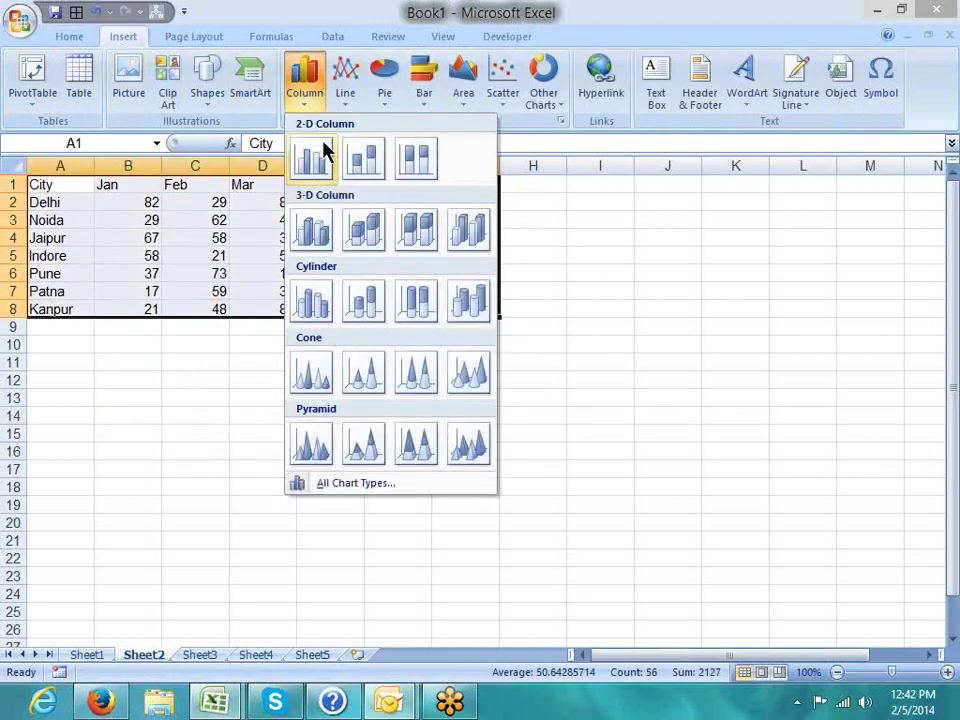
click(318, 157)
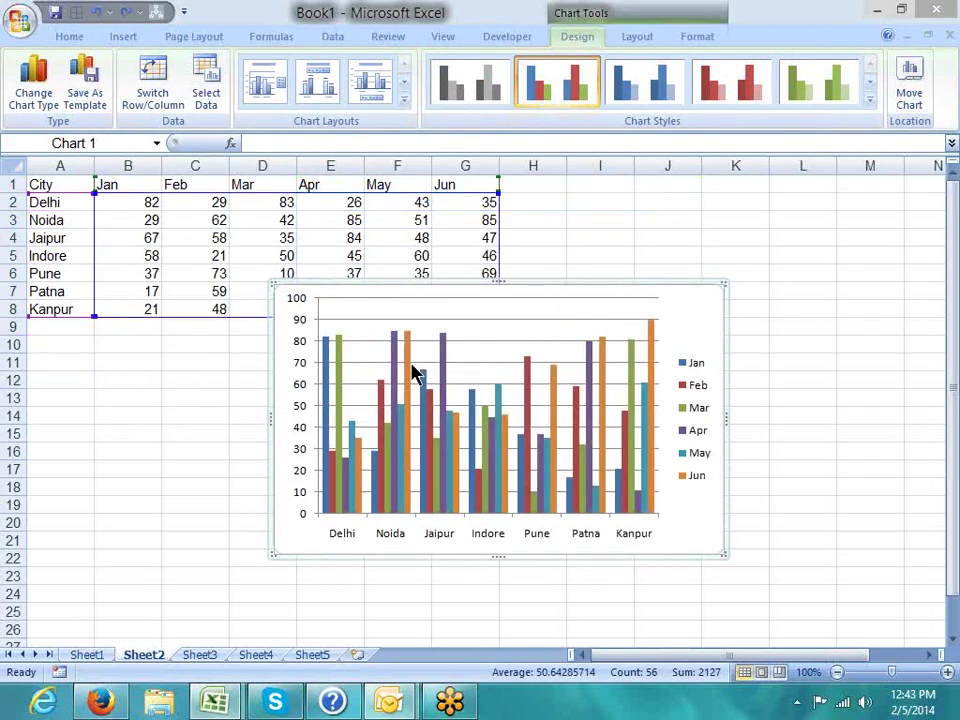
Step: Move the chart down and right to uncover the data
click(221, 456)
click(277, 470)
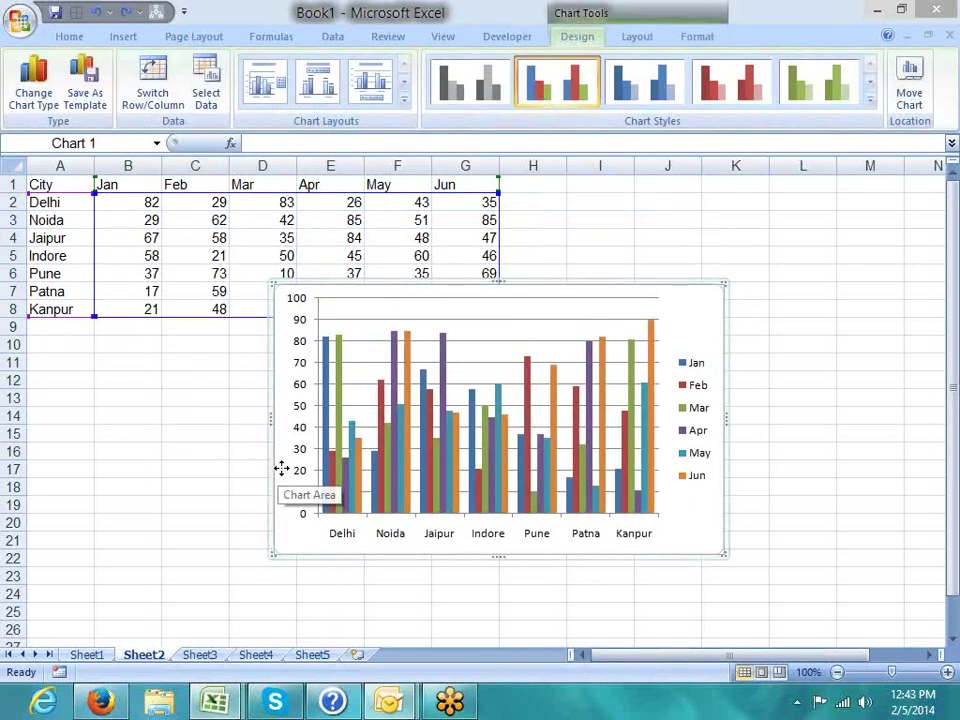
mouse_move(282, 468)
mouse_down()
mouse_move(309, 502)
mouse_move(373, 499)
mouse_up()
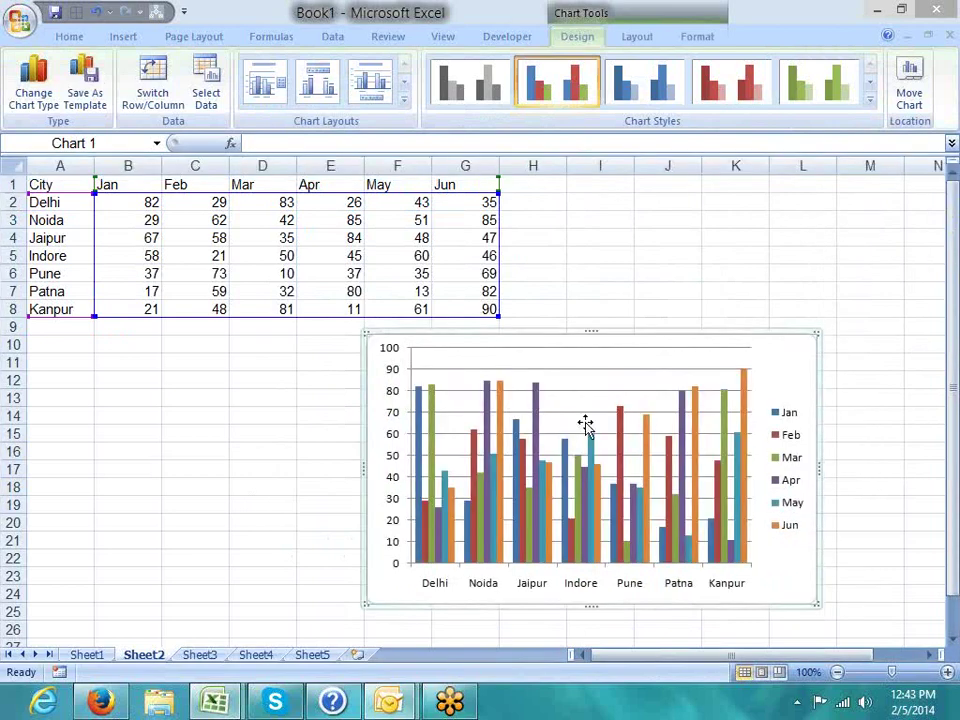
click(852, 468)
drag(805, 588, 820, 607)
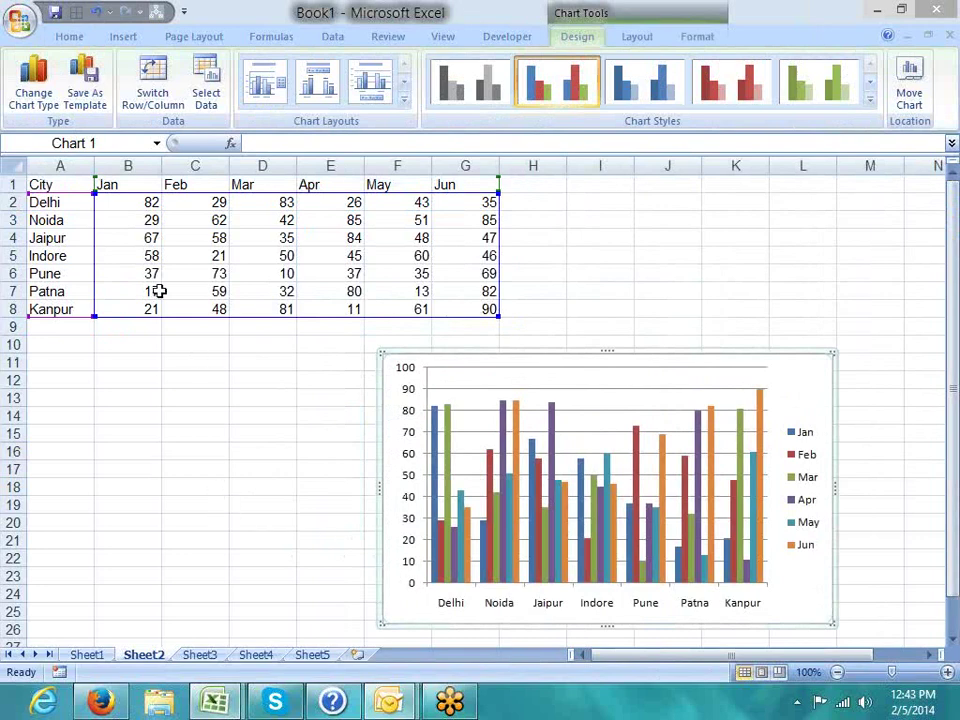
Step: Select the whole Delhi row A2:G2 after a few trial selections
click(148, 219)
mouse_move(137, 200)
mouse_down()
mouse_move(475, 211)
mouse_move(480, 196)
mouse_up()
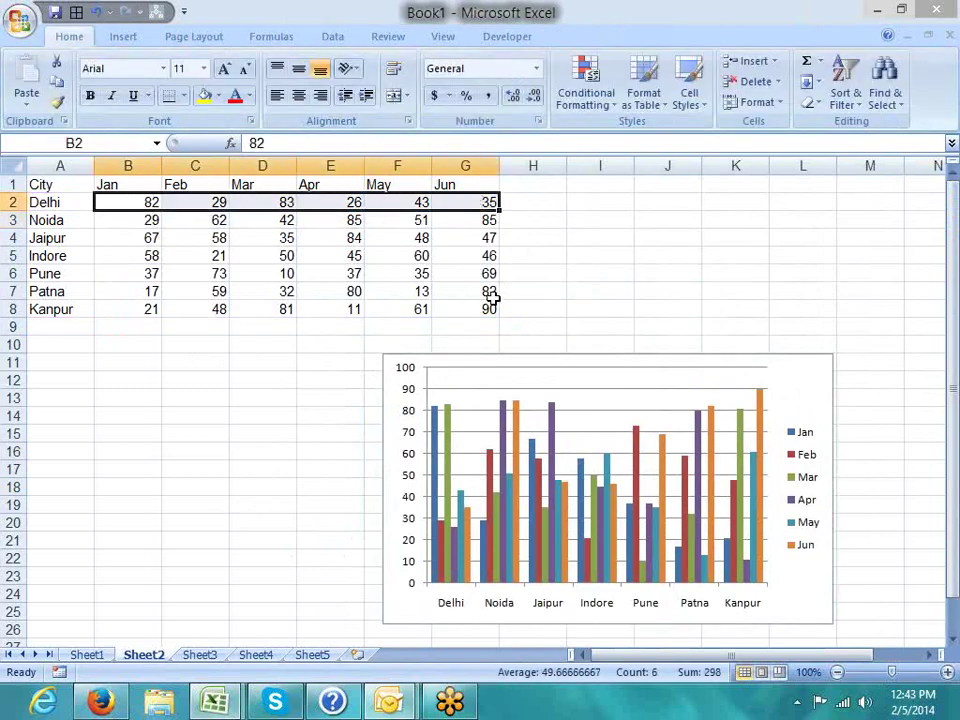
drag(71, 200, 454, 204)
drag(71, 201, 50, 300)
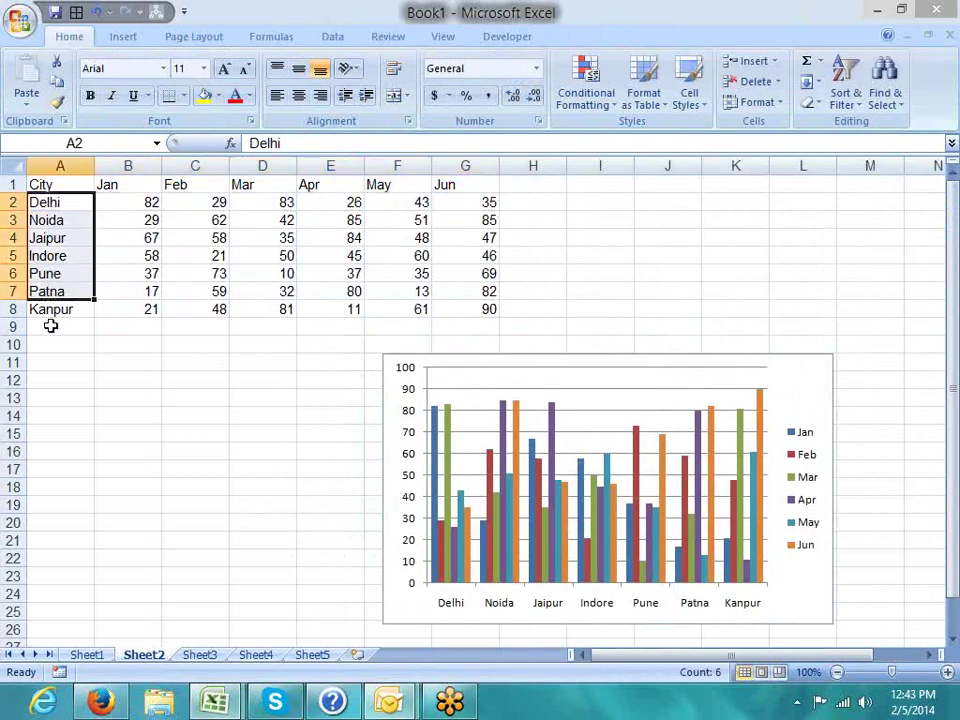
click(47, 326)
mouse_move(44, 204)
mouse_down()
mouse_move(472, 207)
mouse_move(480, 186)
mouse_up()
Step: Delete the chart and select the heading row A1:G1
click(384, 533)
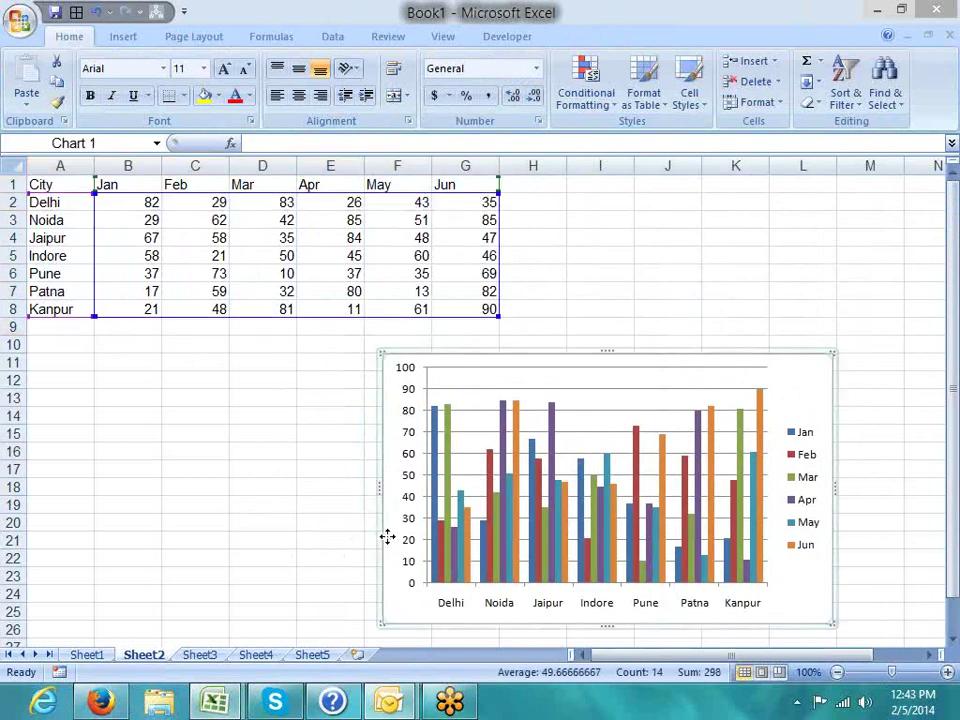
key(Delete)
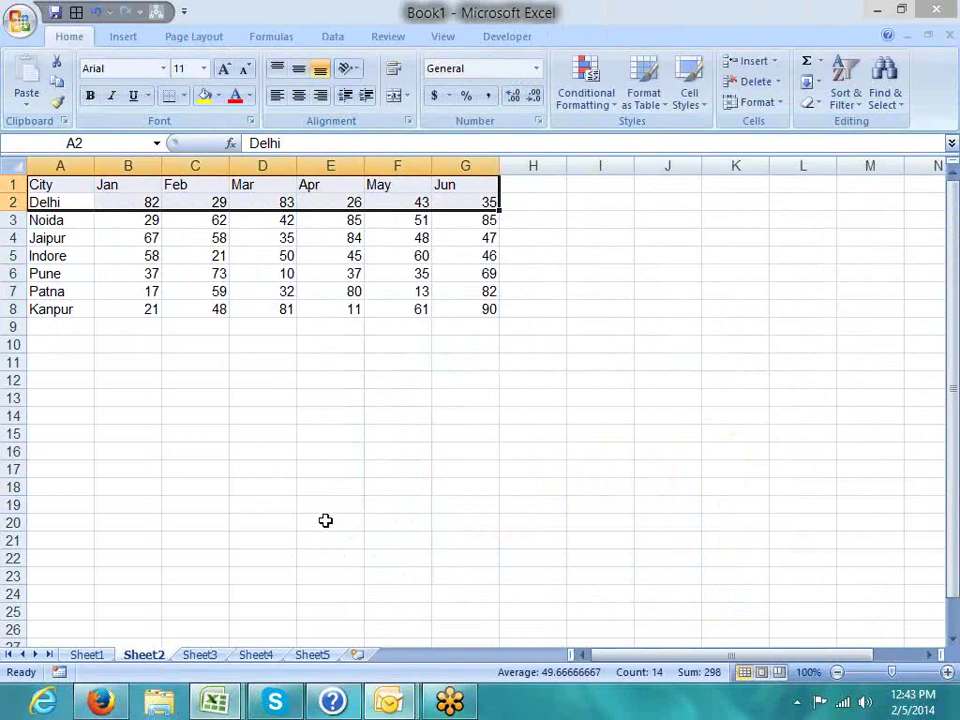
click(224, 416)
drag(58, 186, 448, 186)
Step: Paste the headings into row 12 and enter 1 in A11
key(ctrl+c)
click(56, 378)
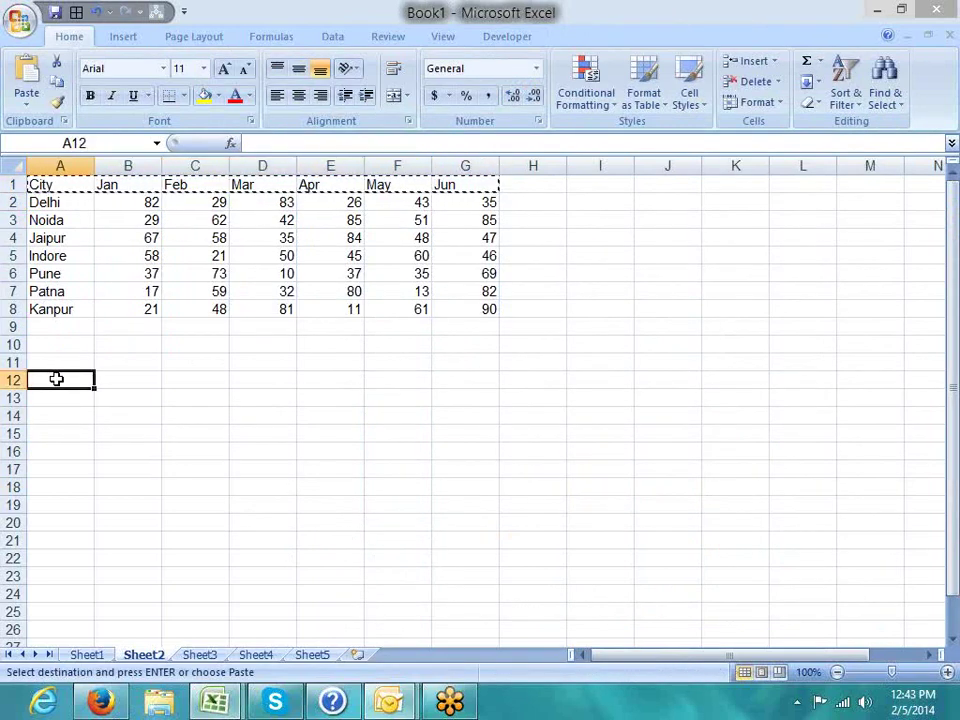
key(ctrl+v)
key(Escape)
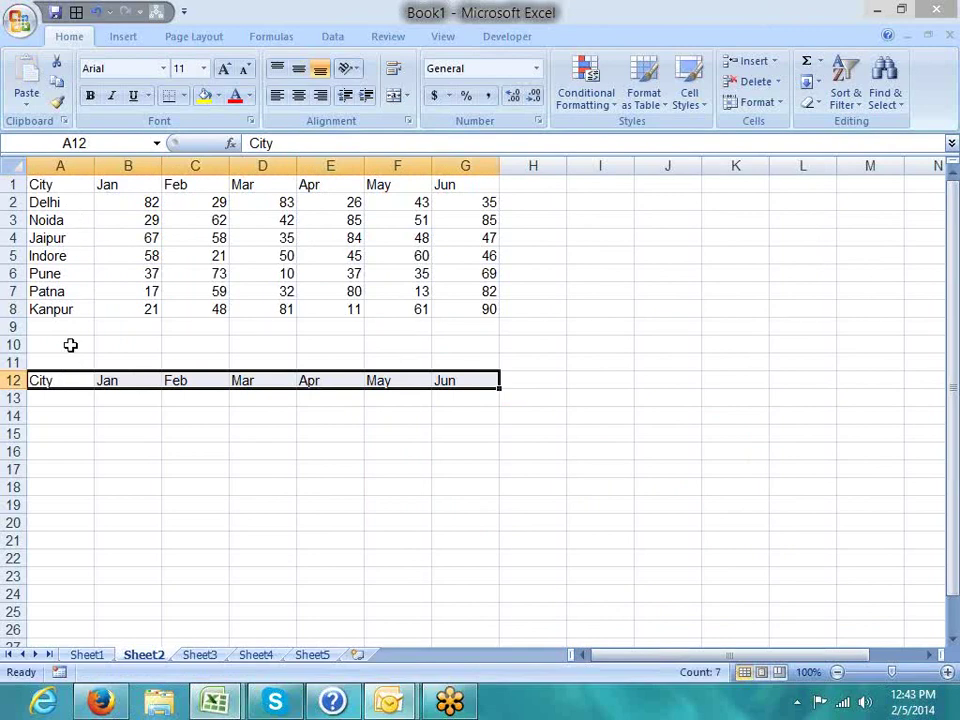
click(71, 398)
click(70, 347)
click(70, 361)
text(1)
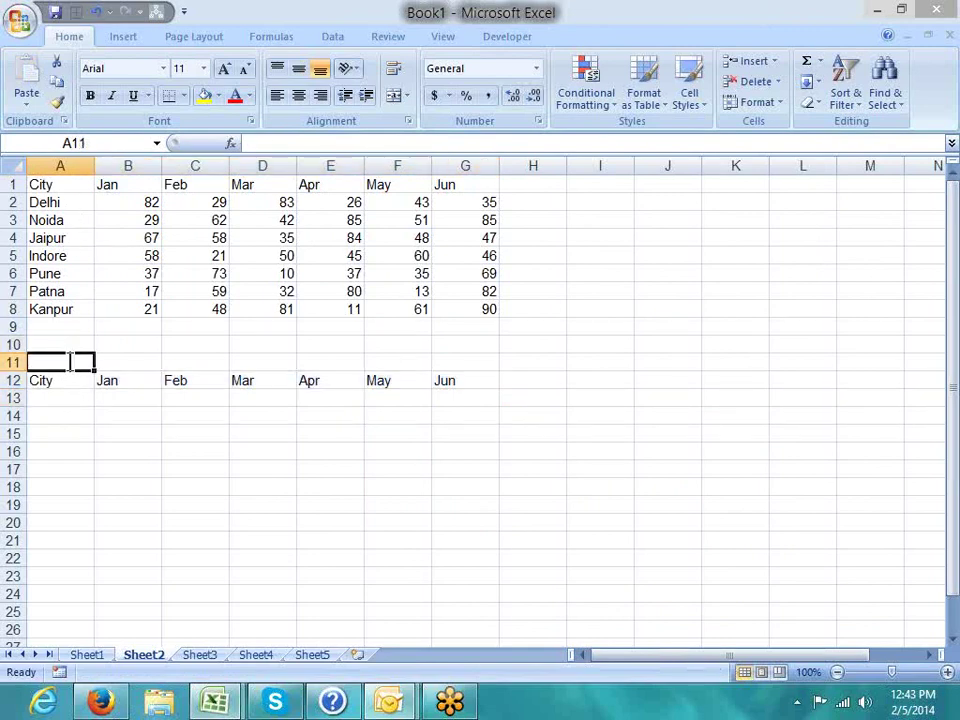
key(Return)
key(Return)
Step: Enter =OFFSET(A1,A11,0) in A13
text(=)
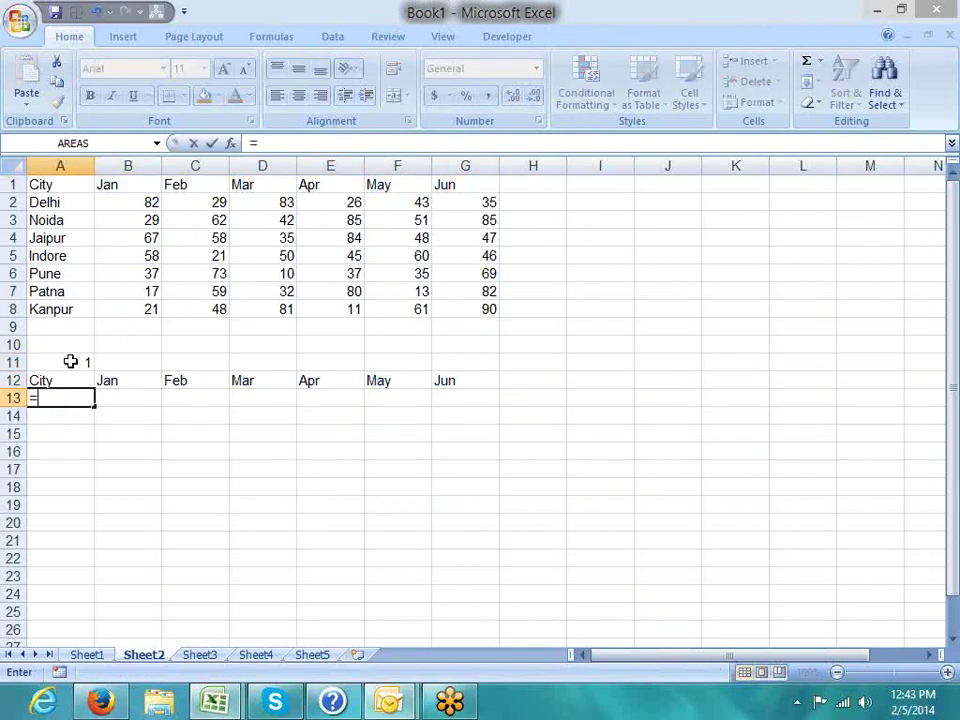
text(of)
key(Tab)
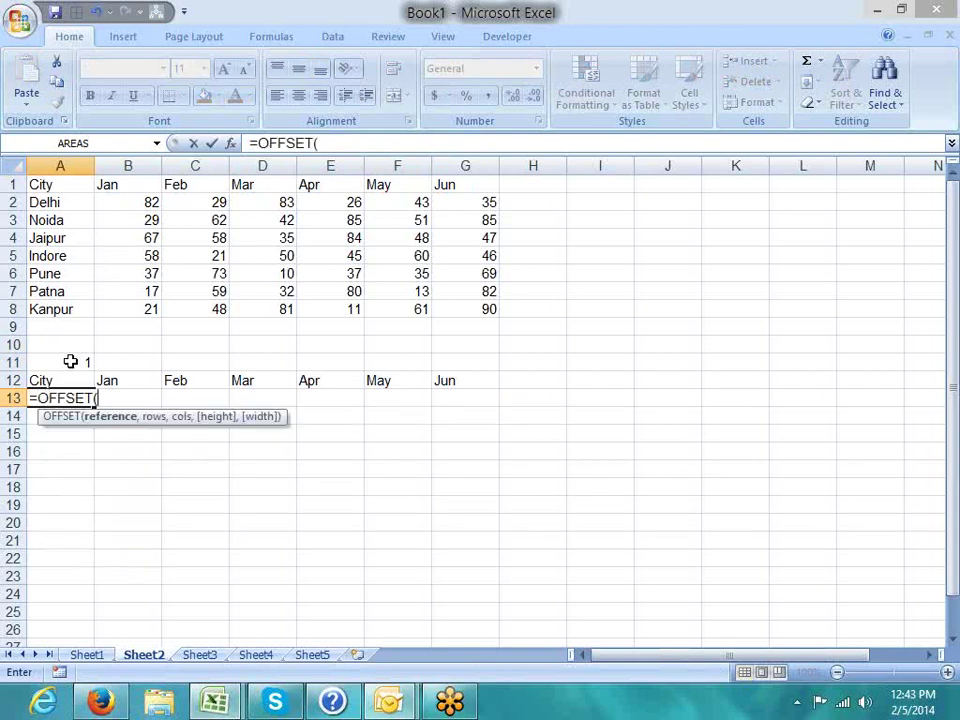
click(44, 196)
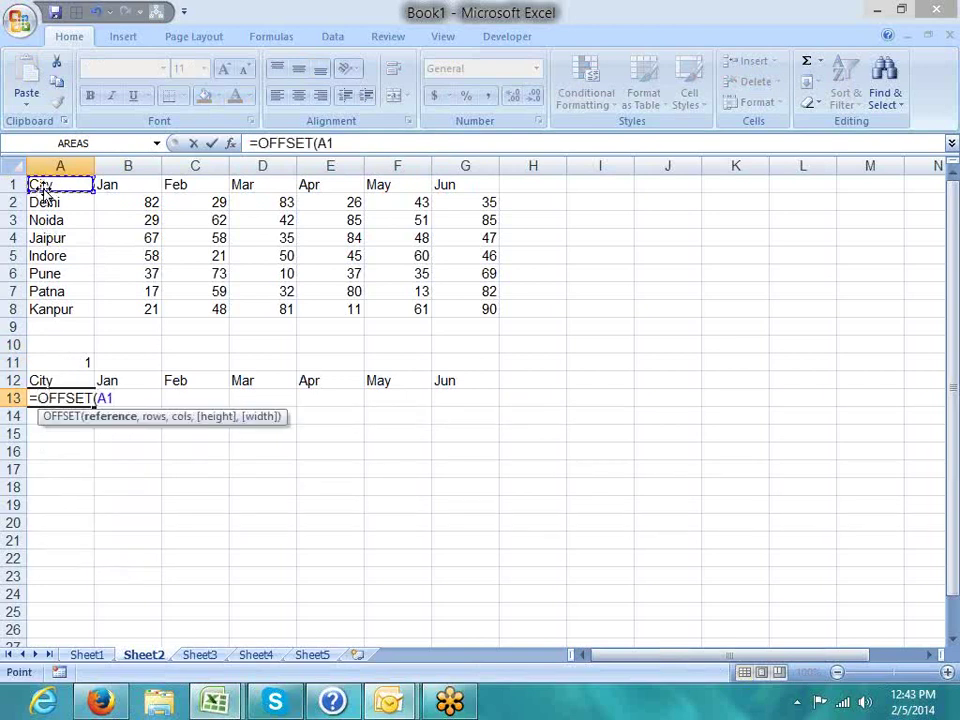
text(,)
click(75, 360)
text(,)
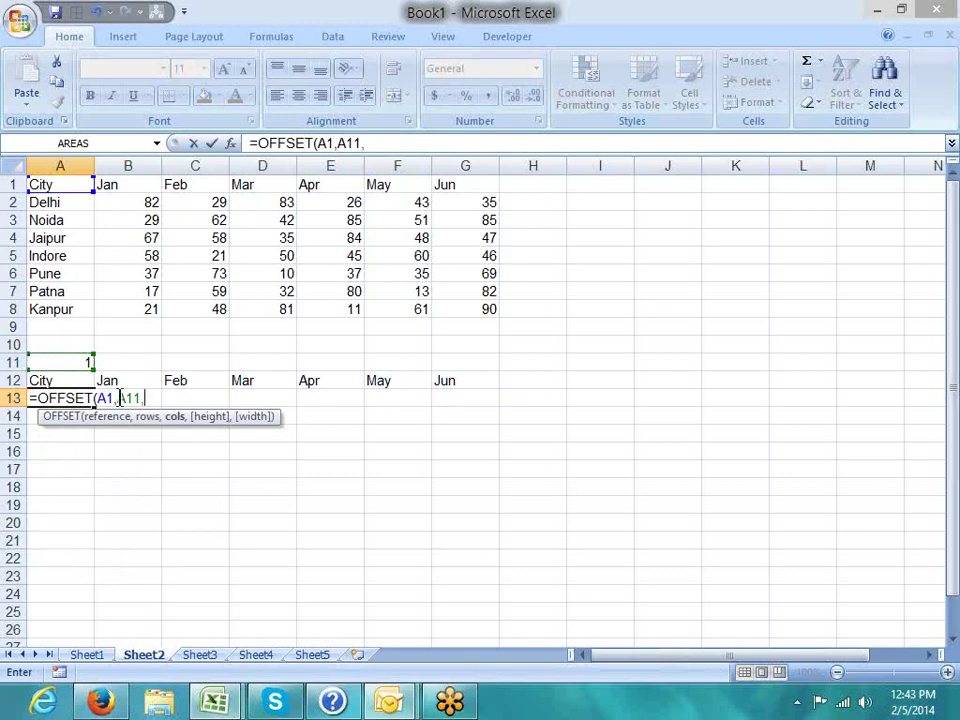
click(120, 398)
key(BackSpace)
key(BackSpace)
text(0)
key(Return)
key(Up)
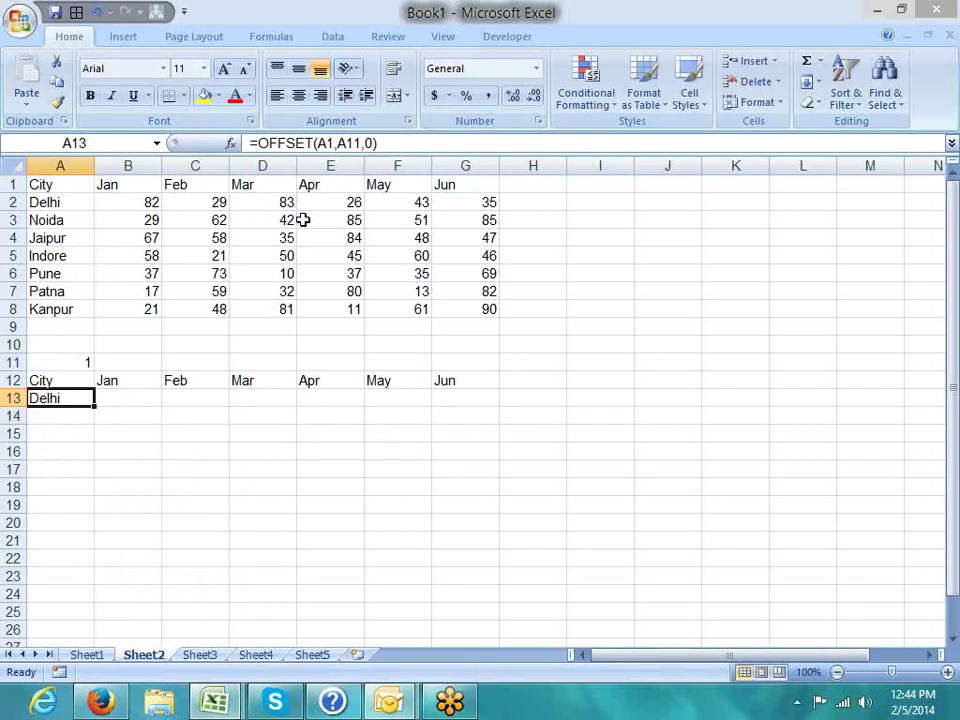
Step: Make the A11 reference absolute so A13 reads =OFFSET(A1,$A$11,0)
key(F2)
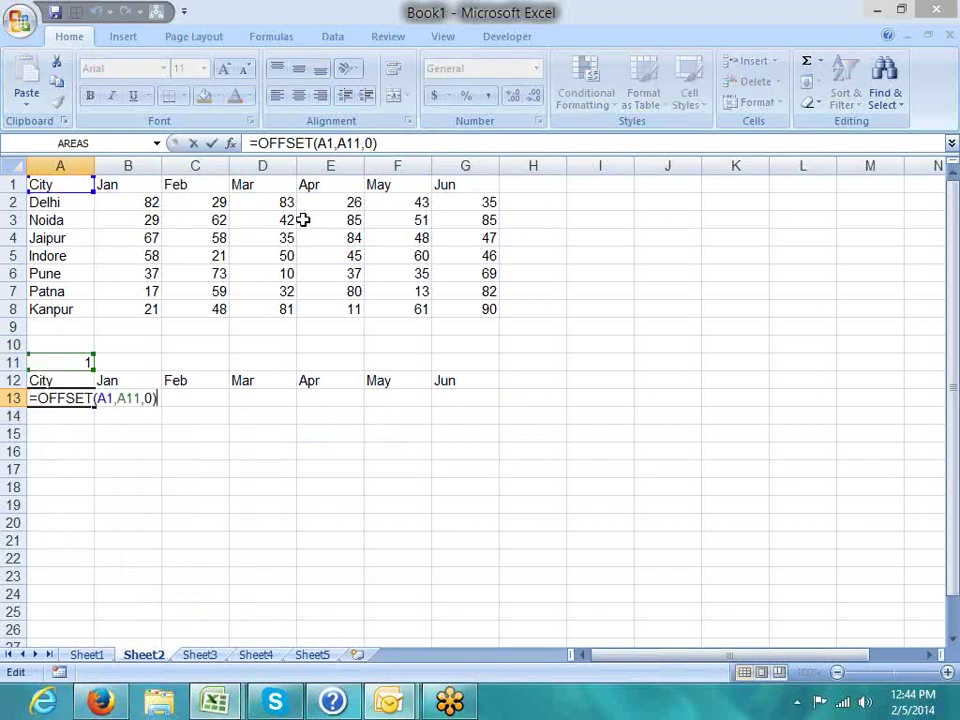
key(Left)
key(Left)
key(Left)
key(Left)
key(Left)
key(Left)
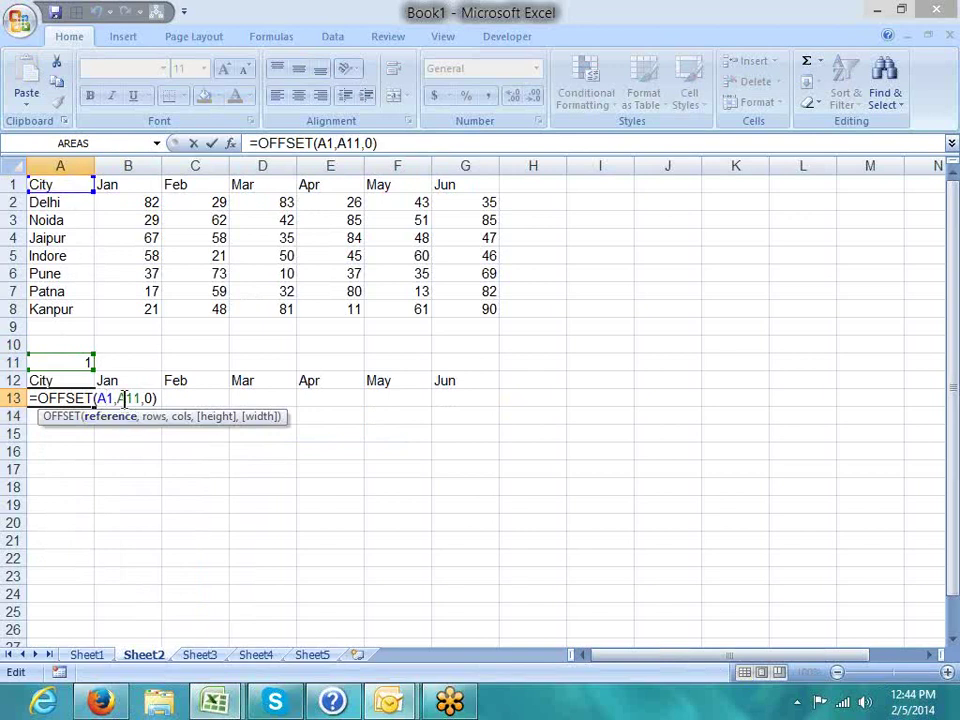
click(122, 398)
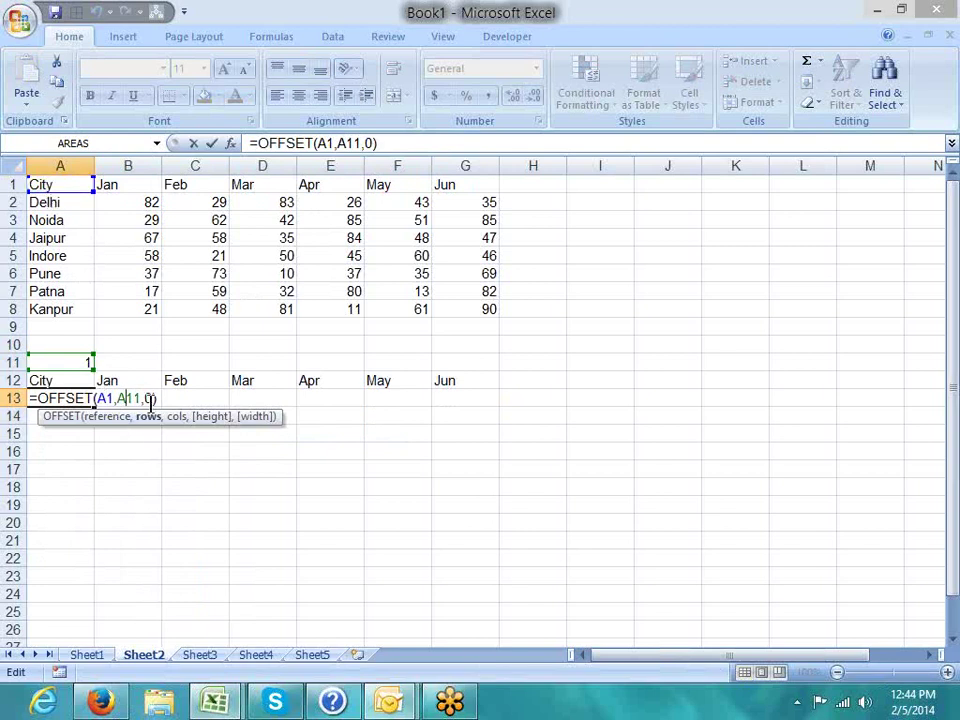
click(150, 398)
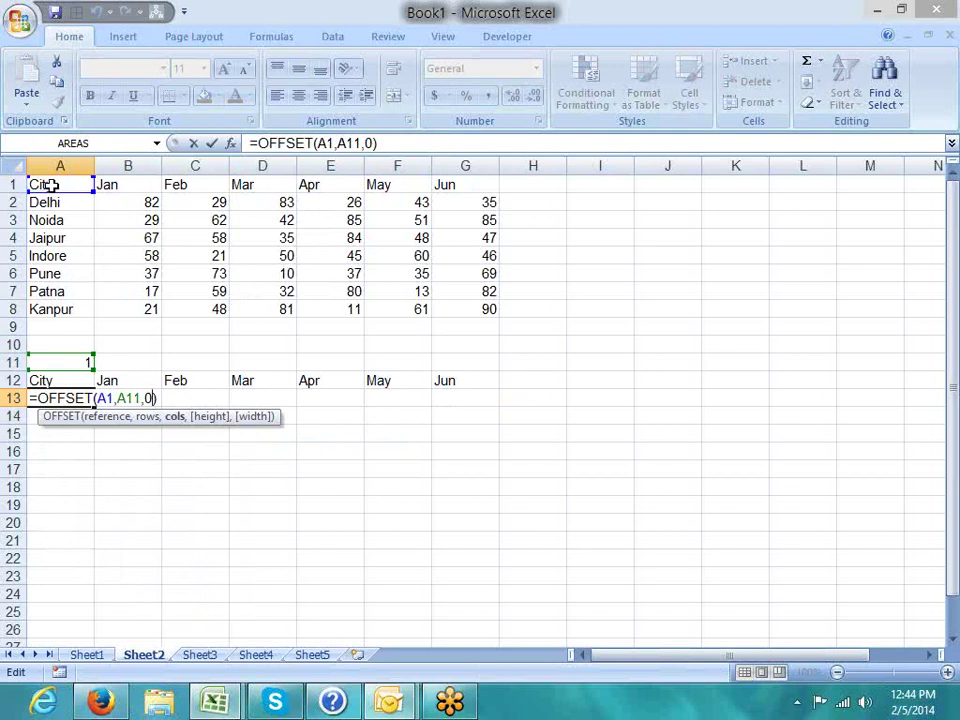
key(Return)
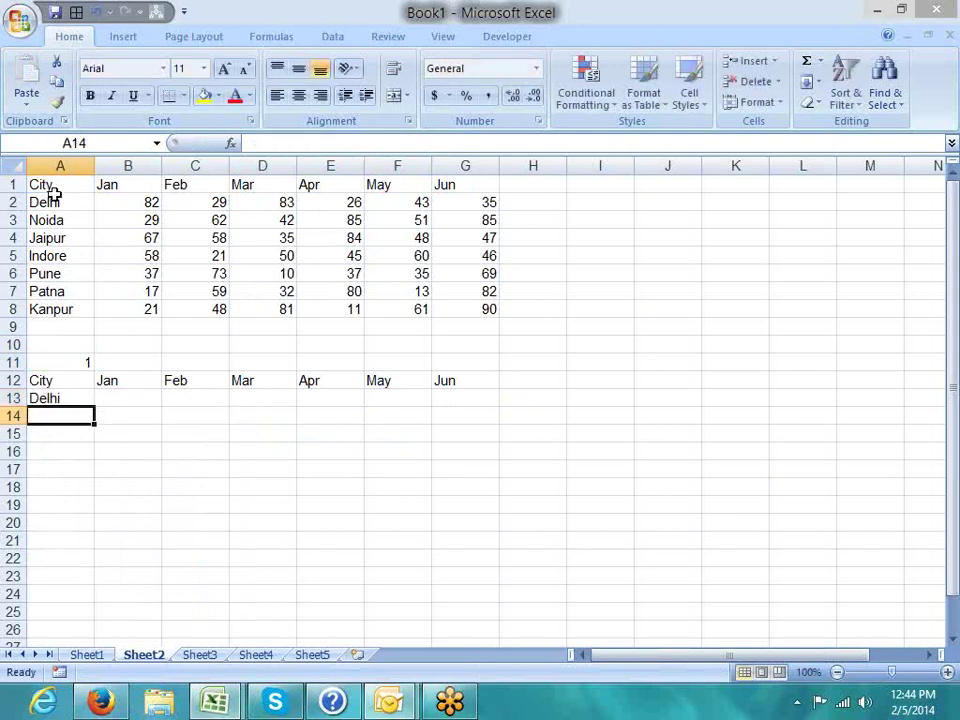
click(56, 186)
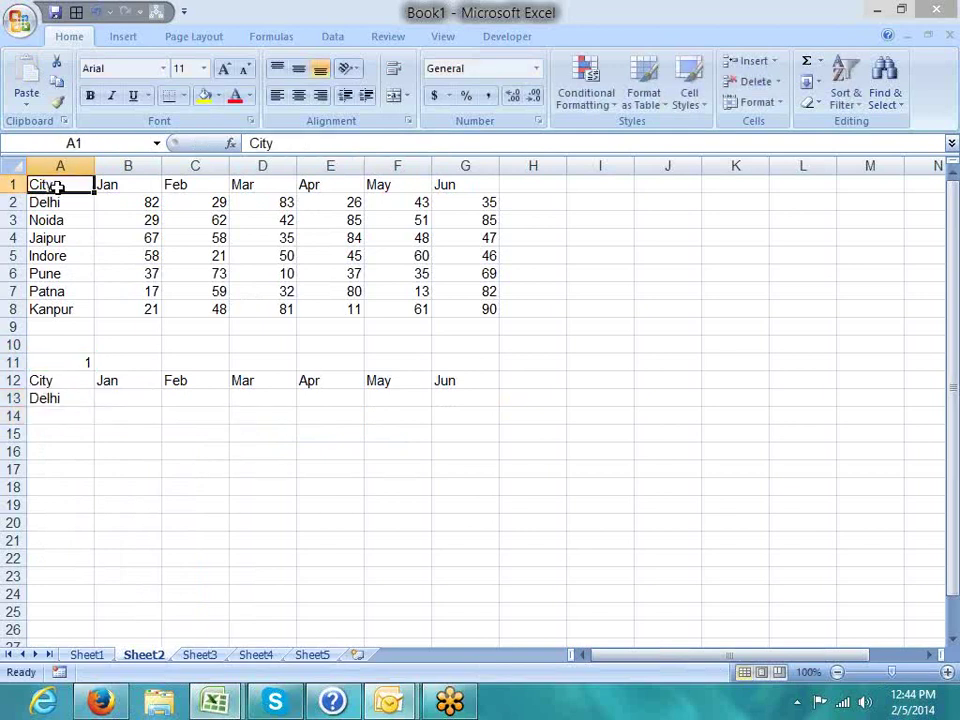
key(Down)
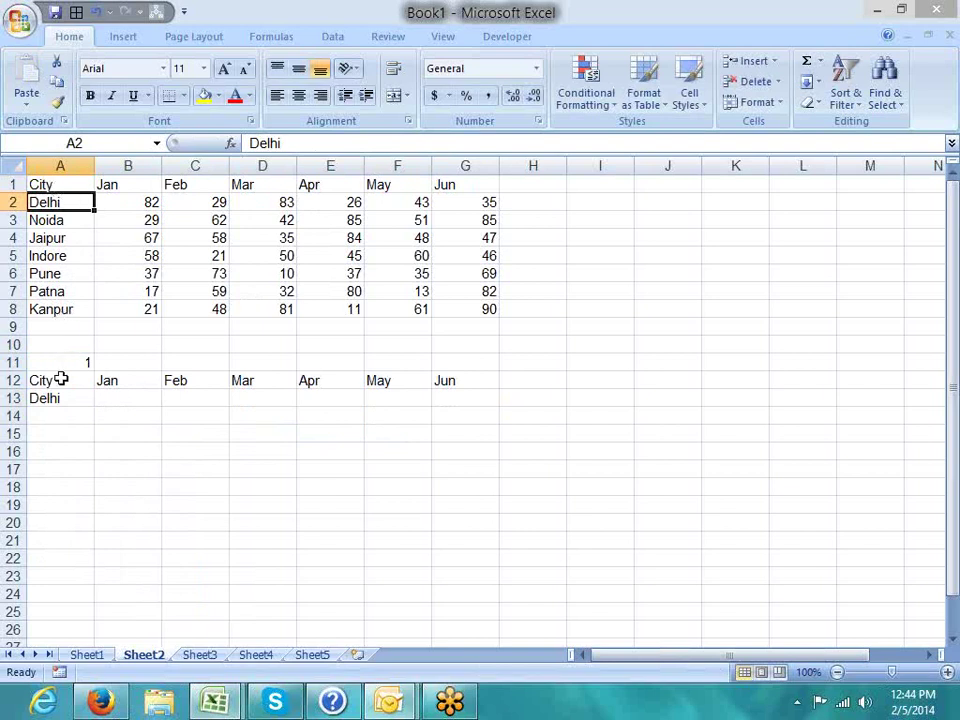
click(61, 396)
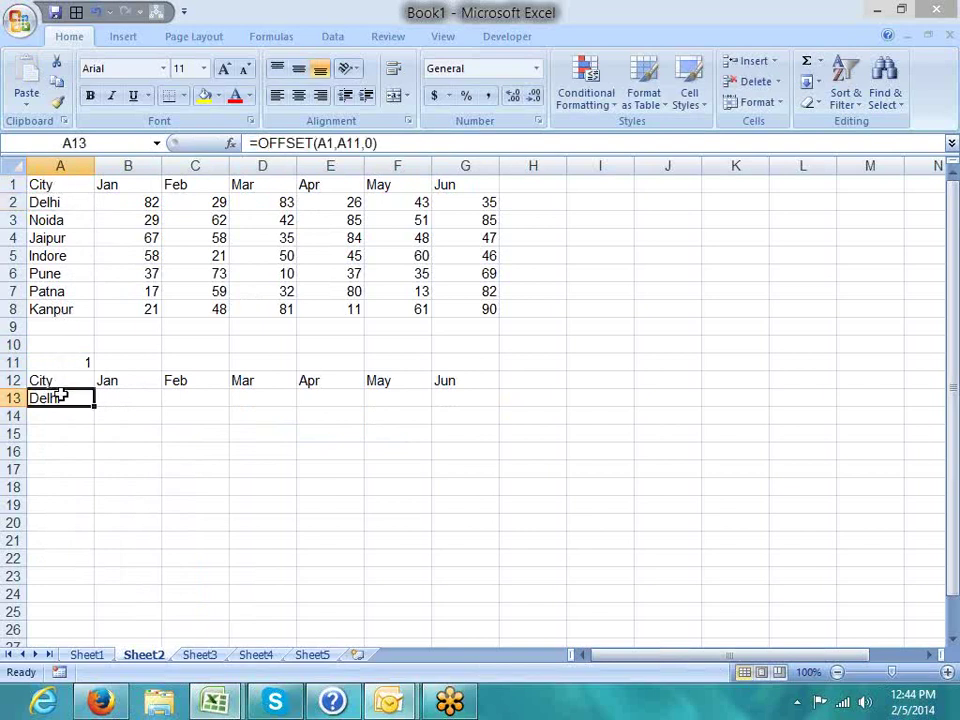
click(343, 141)
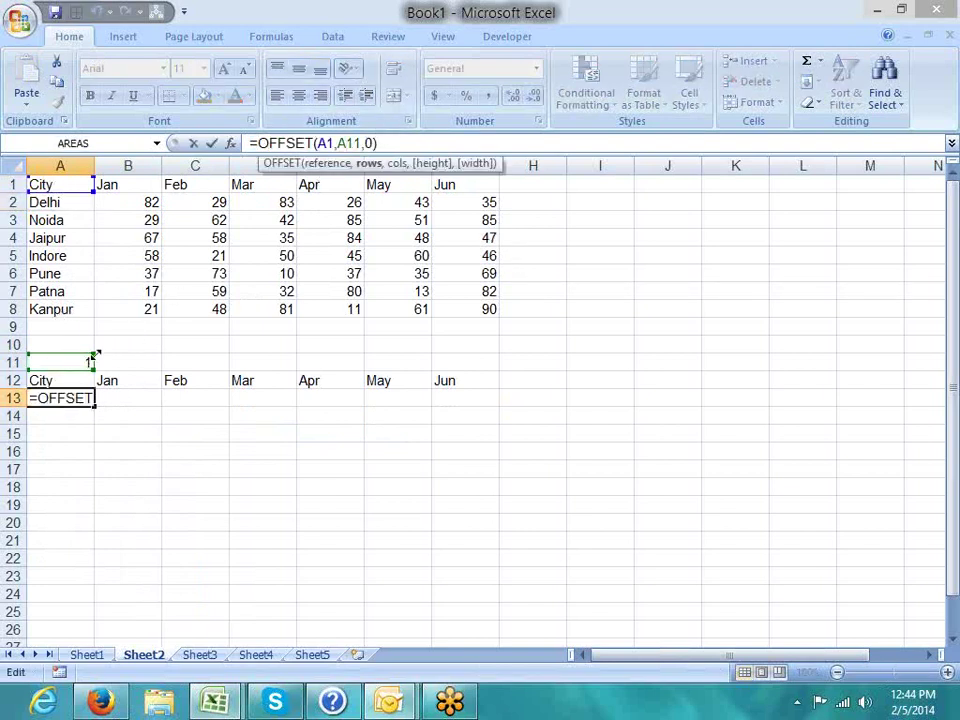
key(F4)
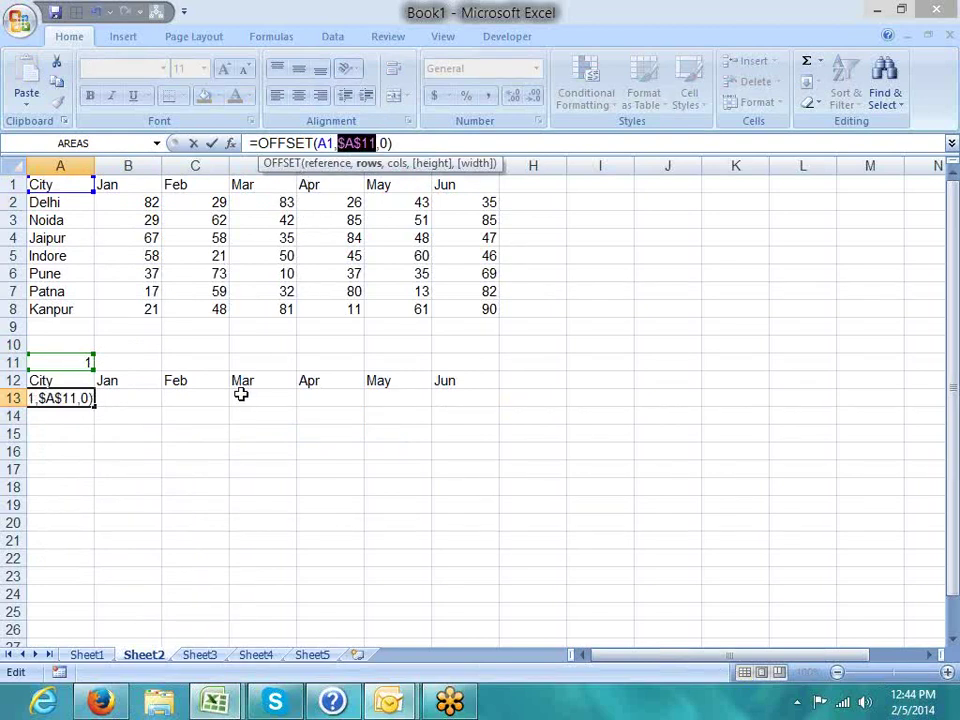
key(Return)
key(Up)
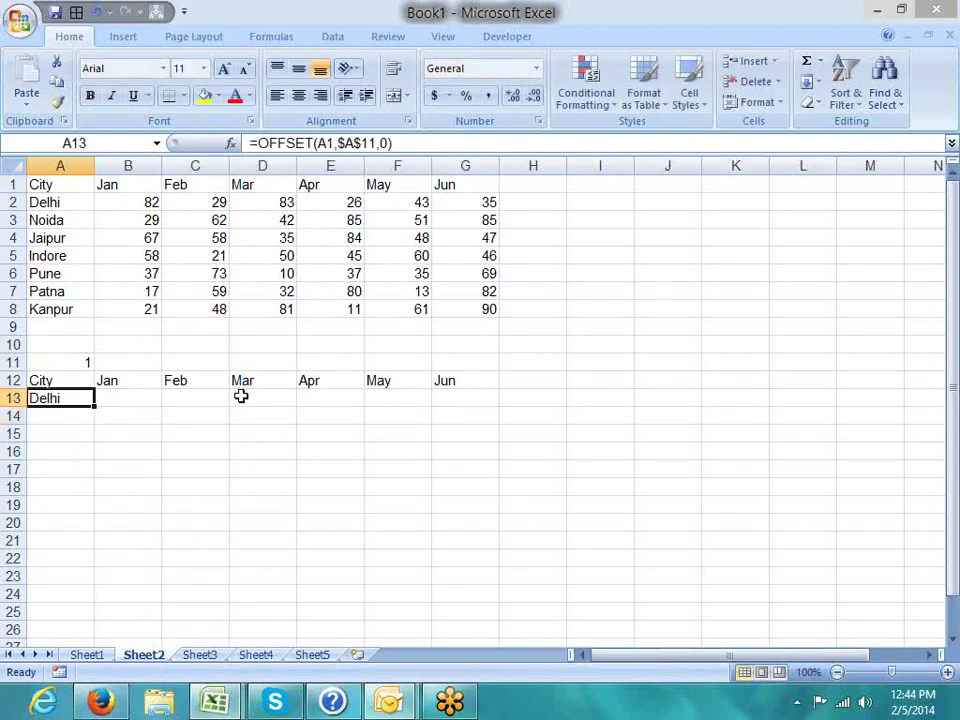
Step: Fill the A13 OFFSET formula across row 13 to G13
drag(95, 406, 465, 420)
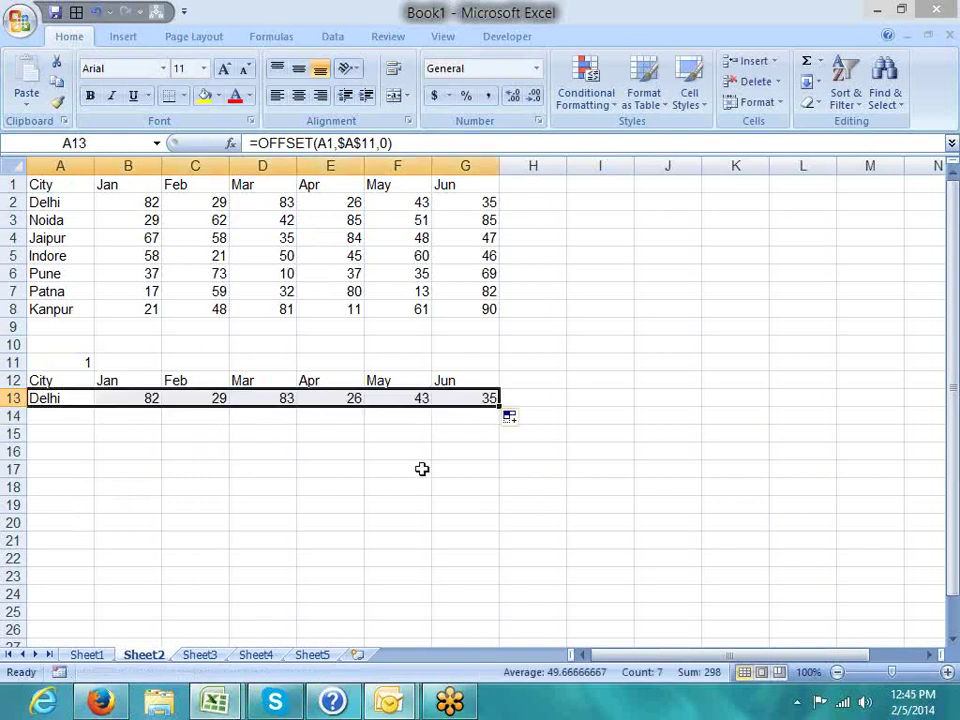
click(335, 525)
click(79, 395)
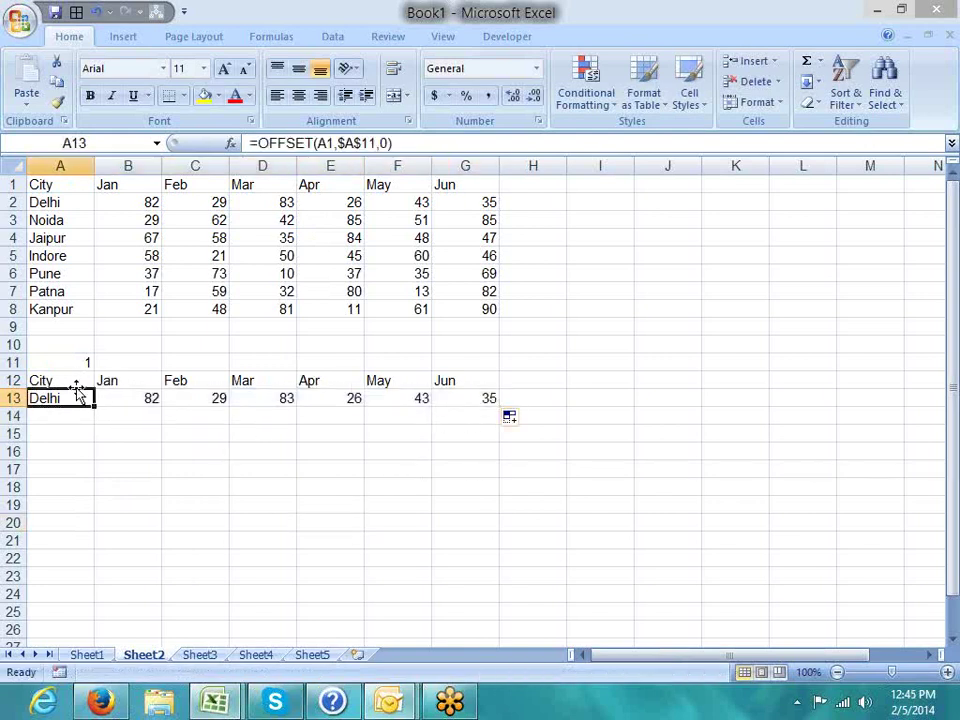
drag(77, 198, 463, 205)
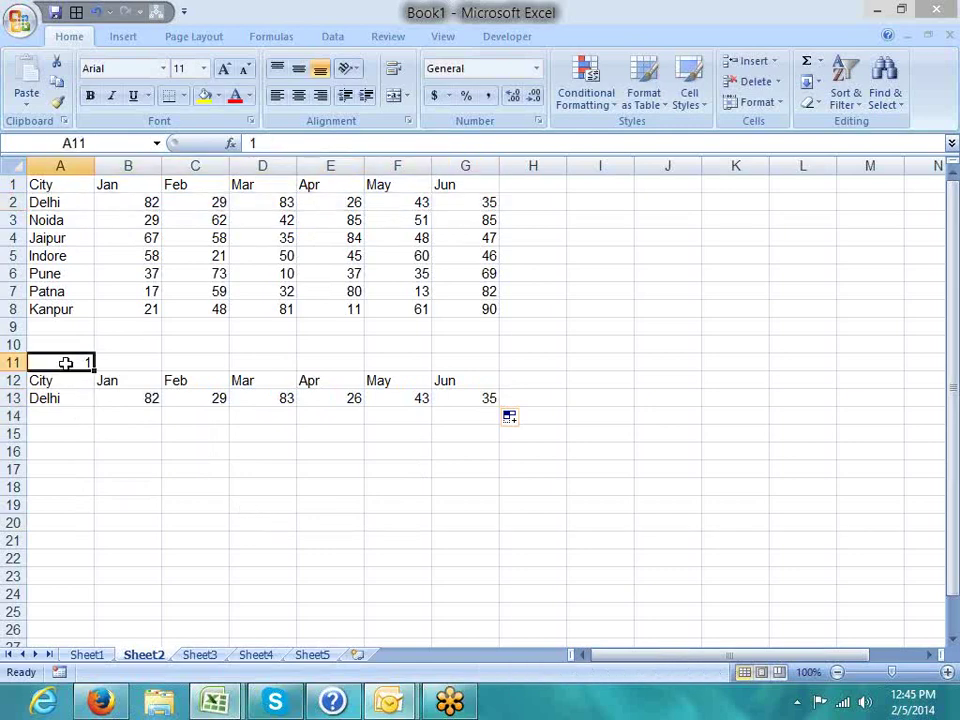
Step: Set A11 to 2 and then 3 so row 13 shows Noida, then Jaipur
text(2)
key(Return)
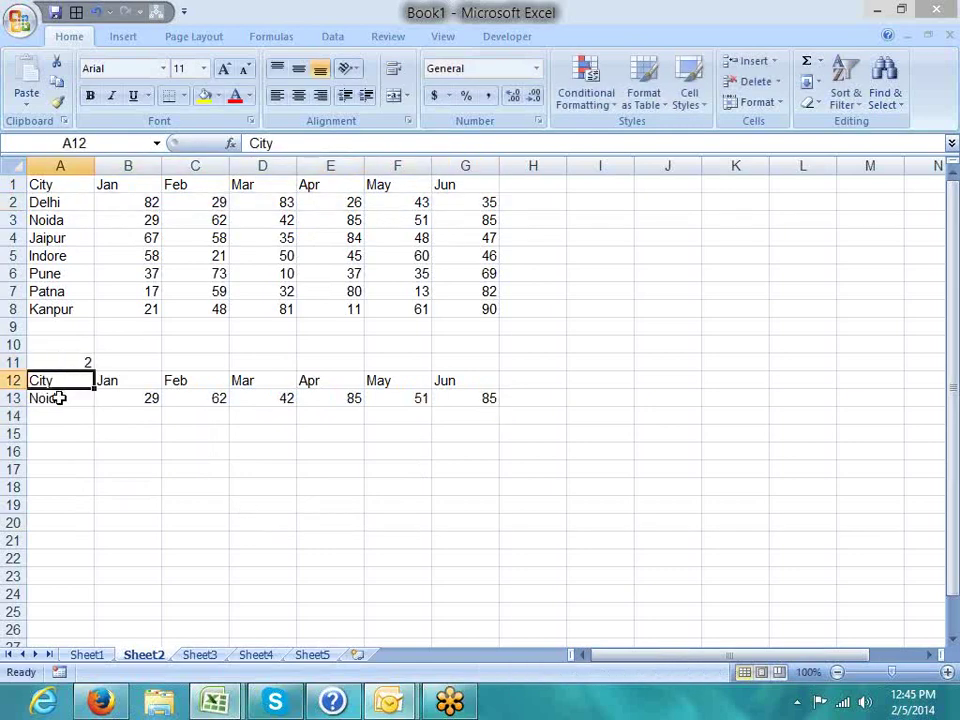
drag(60, 397, 482, 397)
click(86, 362)
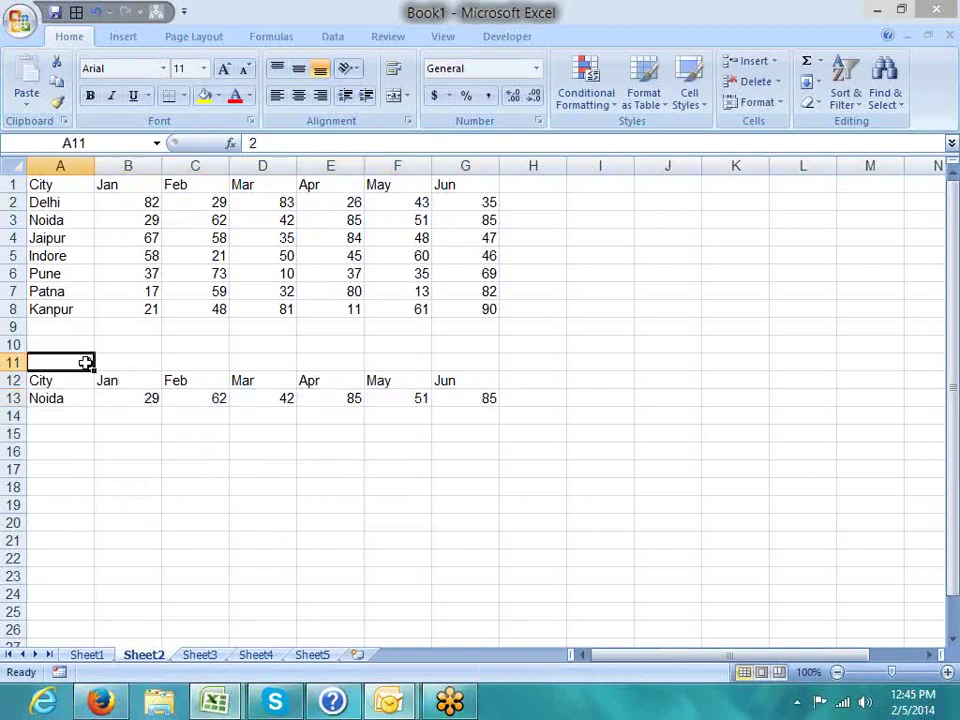
text(3)
key(Return)
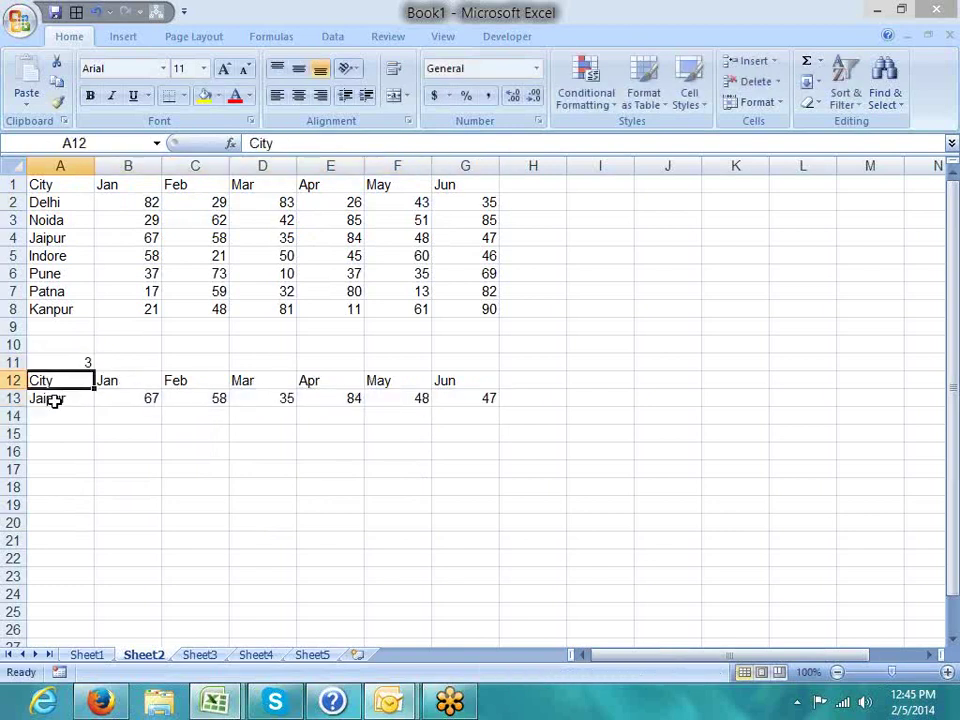
click(70, 398)
drag(70, 398, 497, 398)
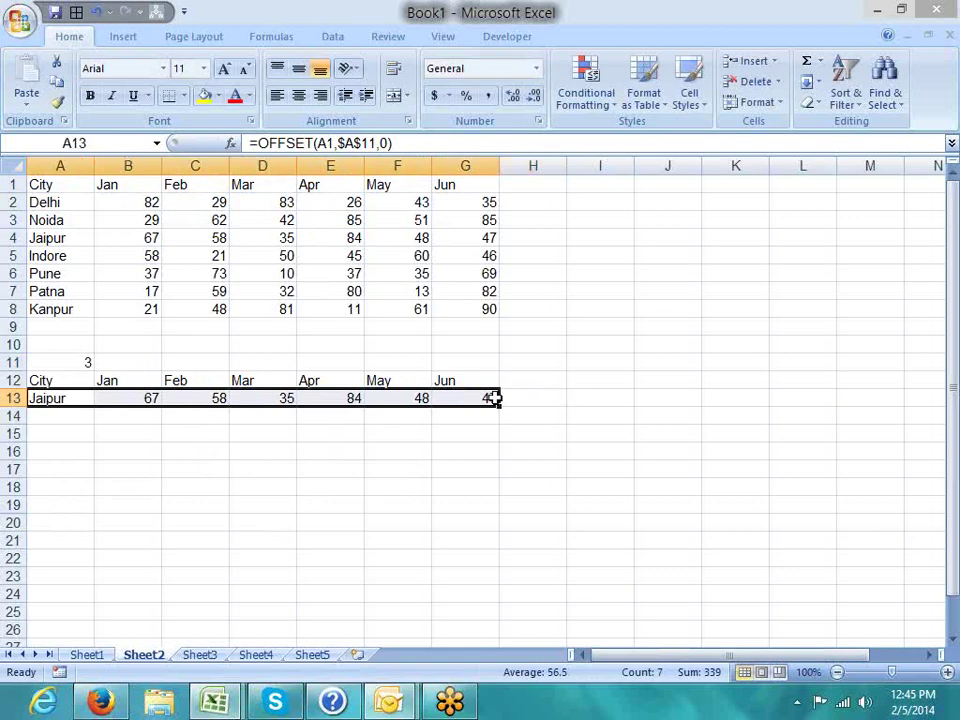
click(335, 468)
drag(71, 381, 456, 396)
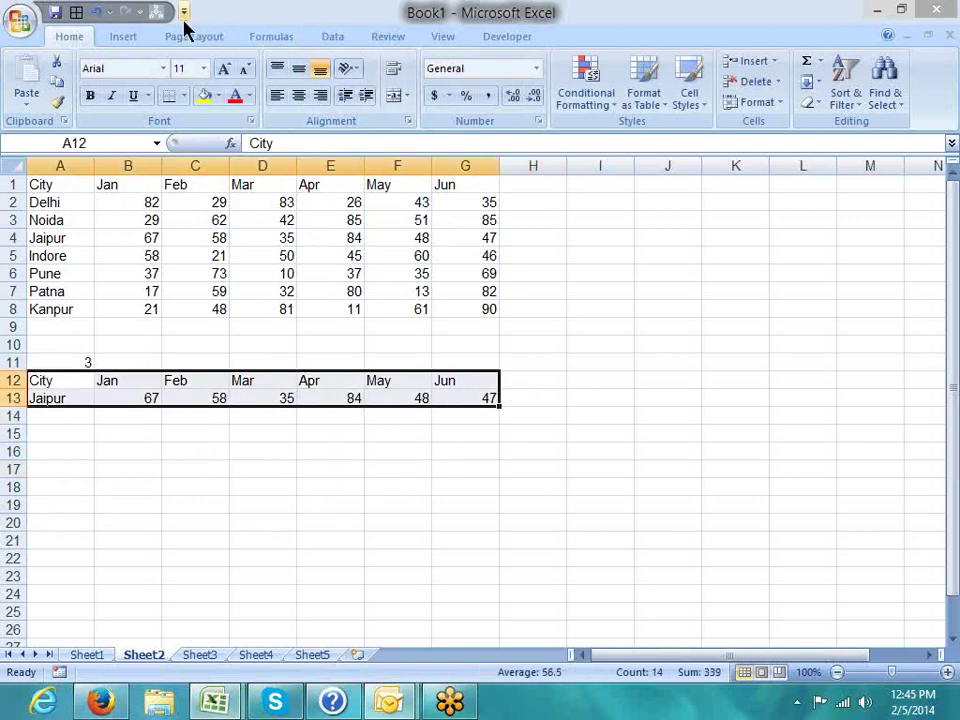
Step: Insert a clustered column chart of A12:G13 and place it beside the data
click(138, 37)
click(300, 88)
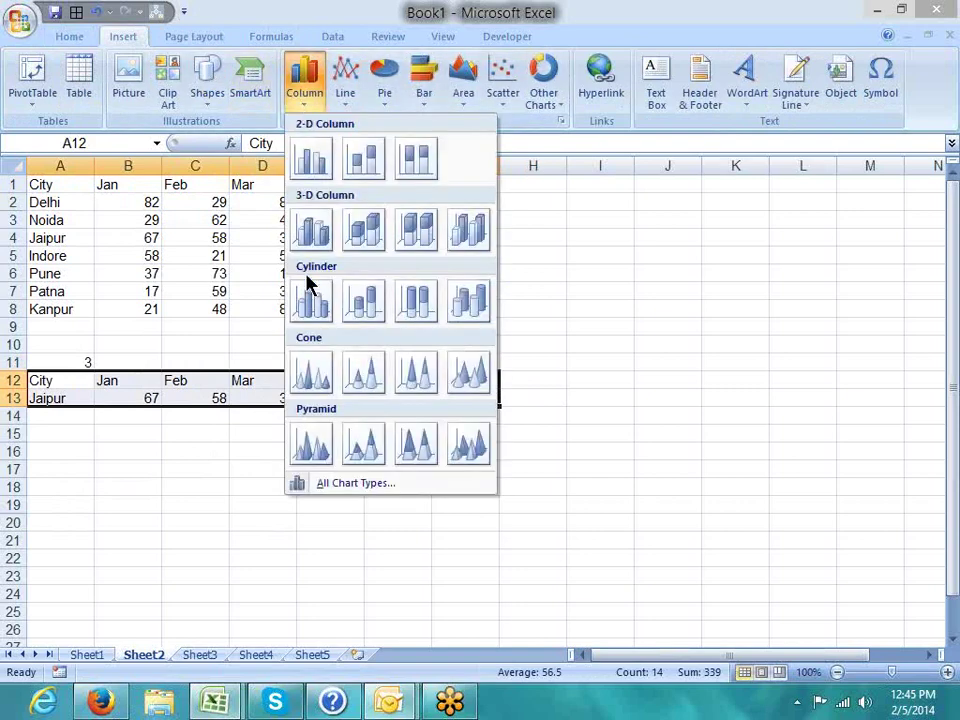
click(311, 160)
drag(285, 302, 507, 206)
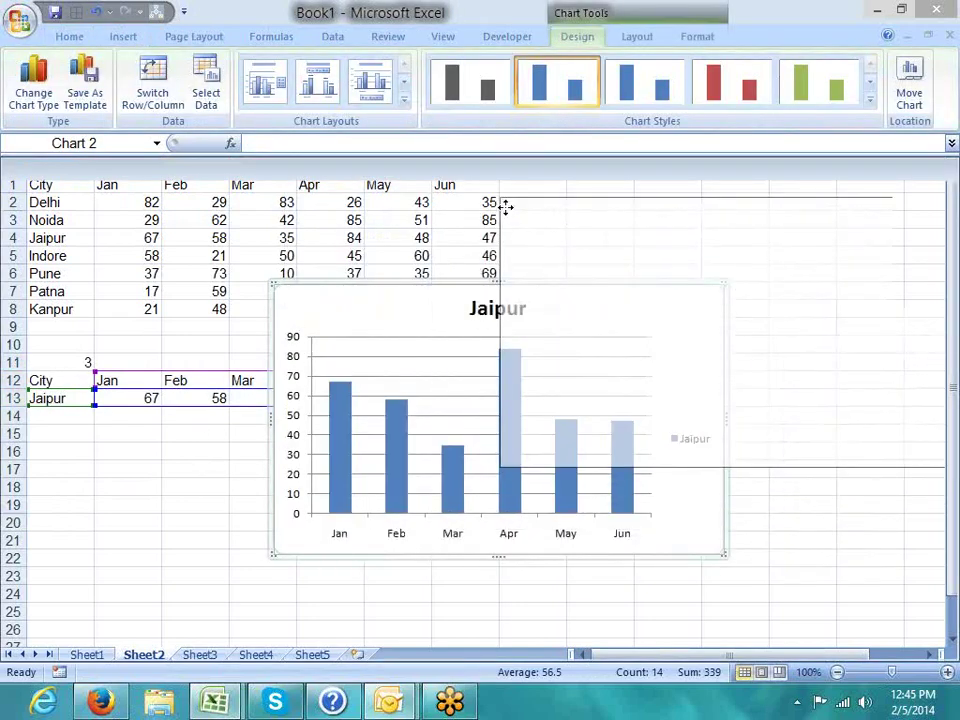
click(465, 540)
click(515, 460)
click(532, 576)
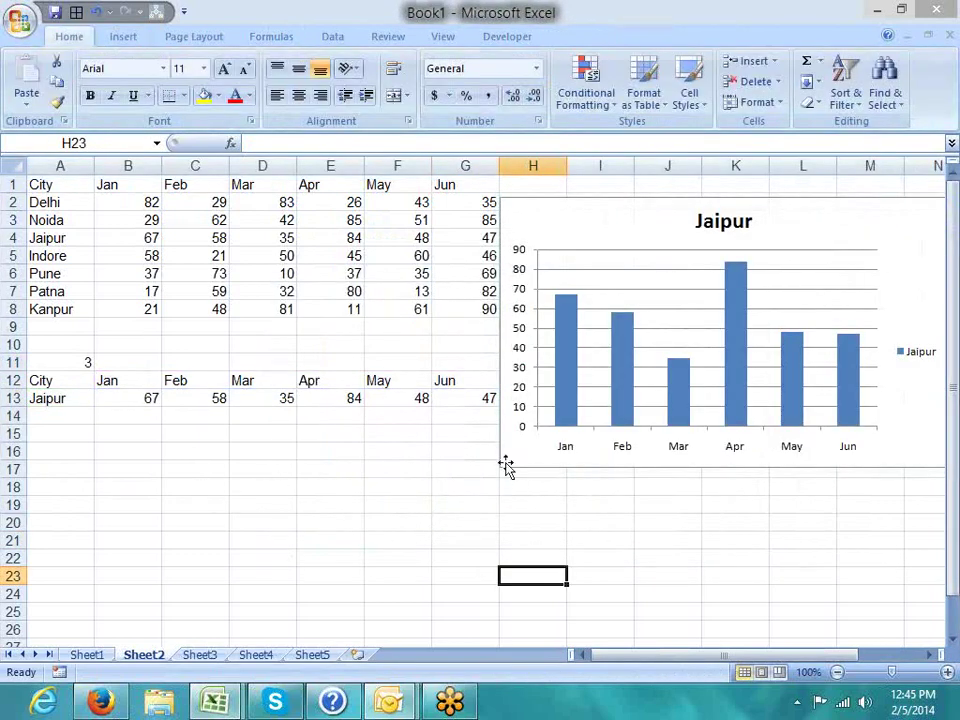
Step: Set A11 to 1, 2, then 3 to confirm the chart switches cities
click(74, 363)
text(1)
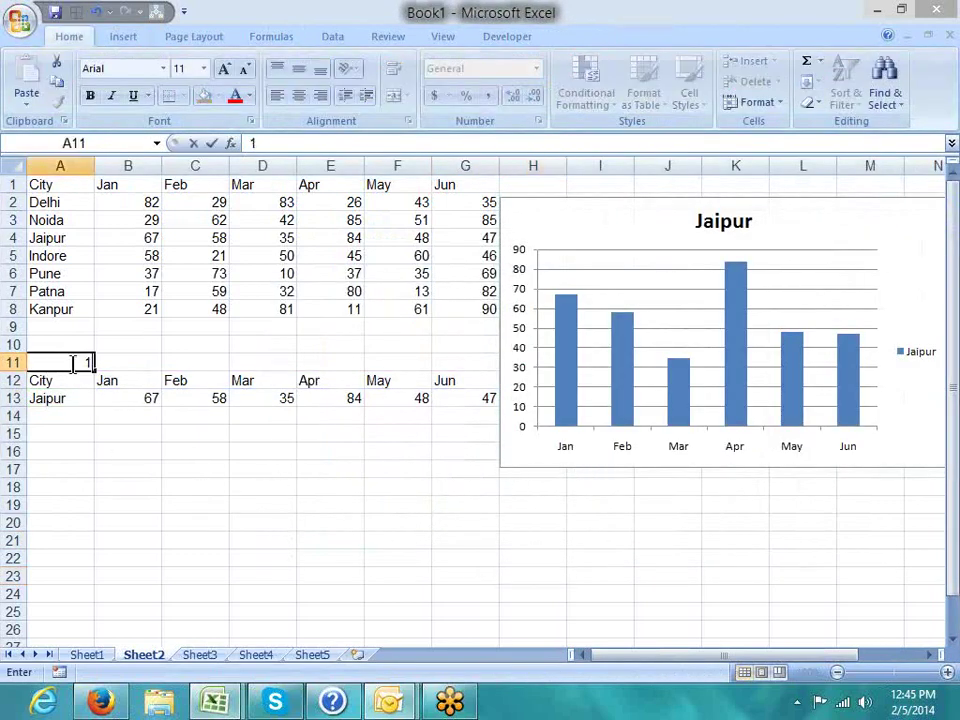
key(Return)
click(74, 363)
text(2)
key(Return)
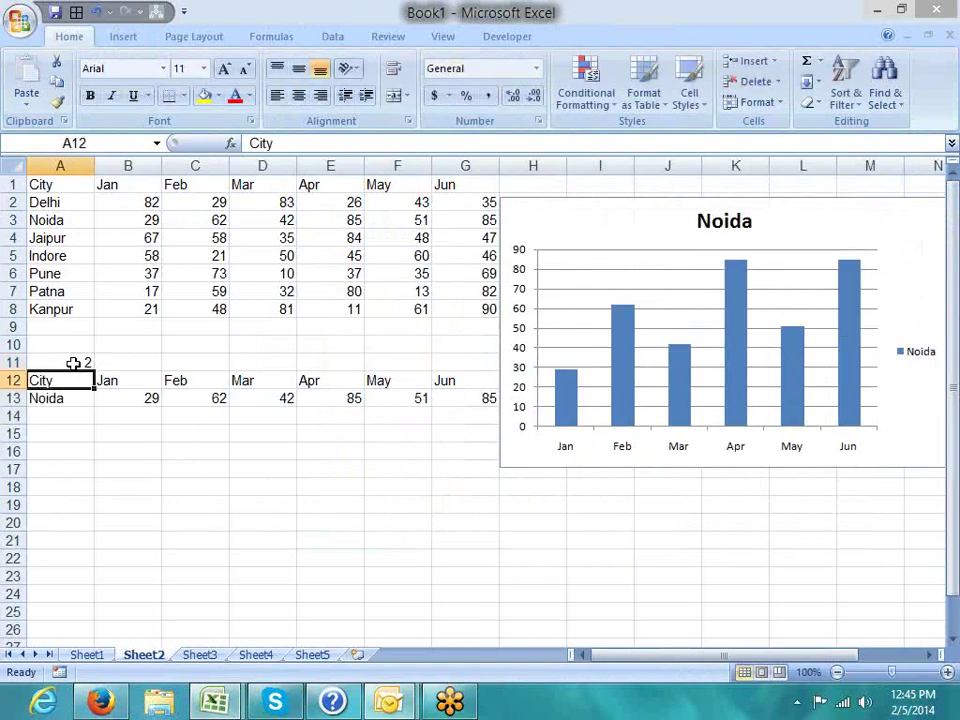
click(74, 363)
text(3)
key(Return)
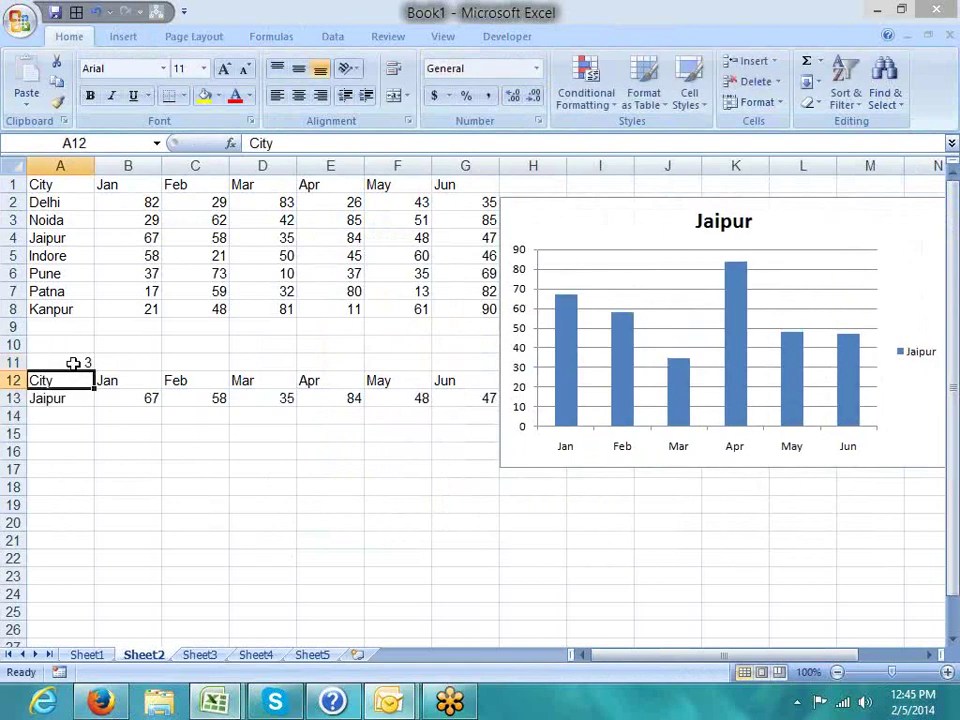
drag(618, 664, 628, 660)
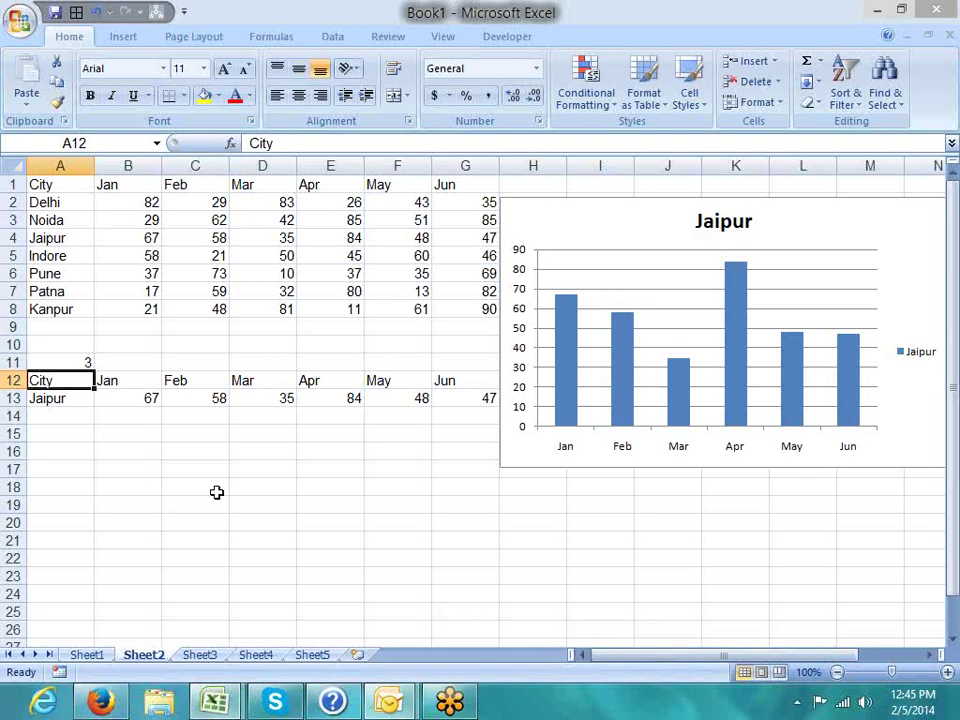
click(46, 308)
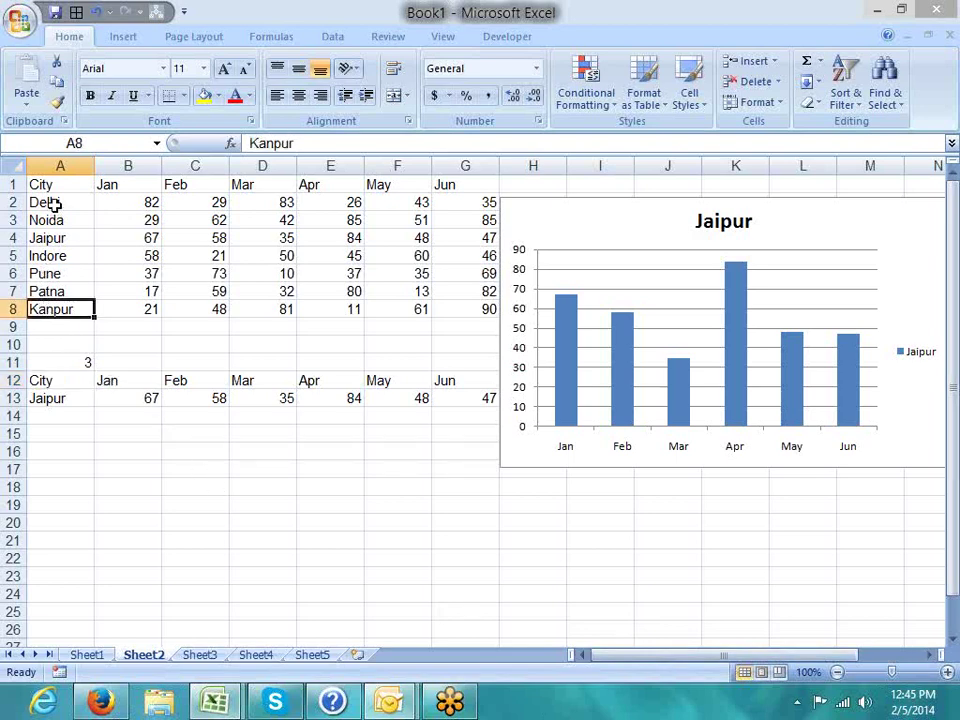
drag(56, 204, 55, 290)
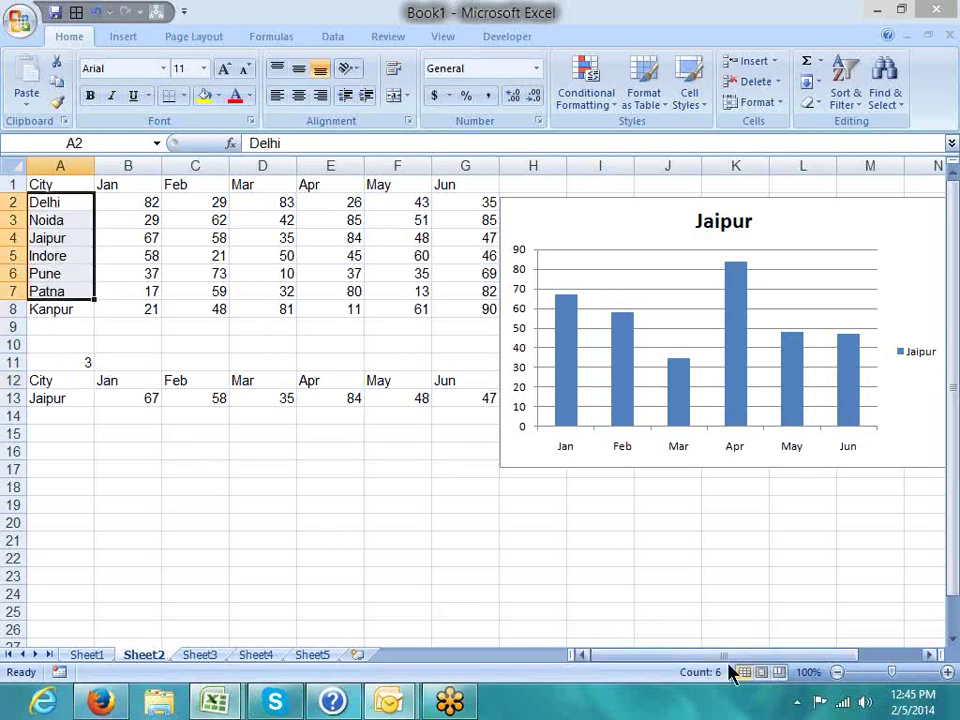
drag(727, 663, 776, 660)
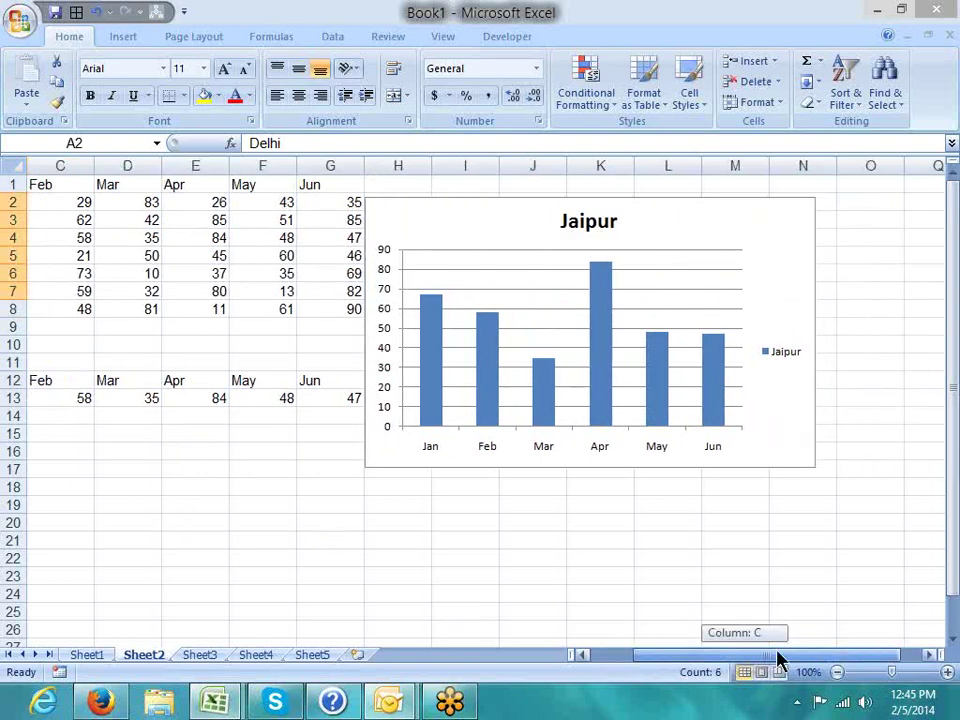
Step: From the Developer tab's Form Controls, draw a Combo Box over the Jaipur chart's top right corner
click(709, 610)
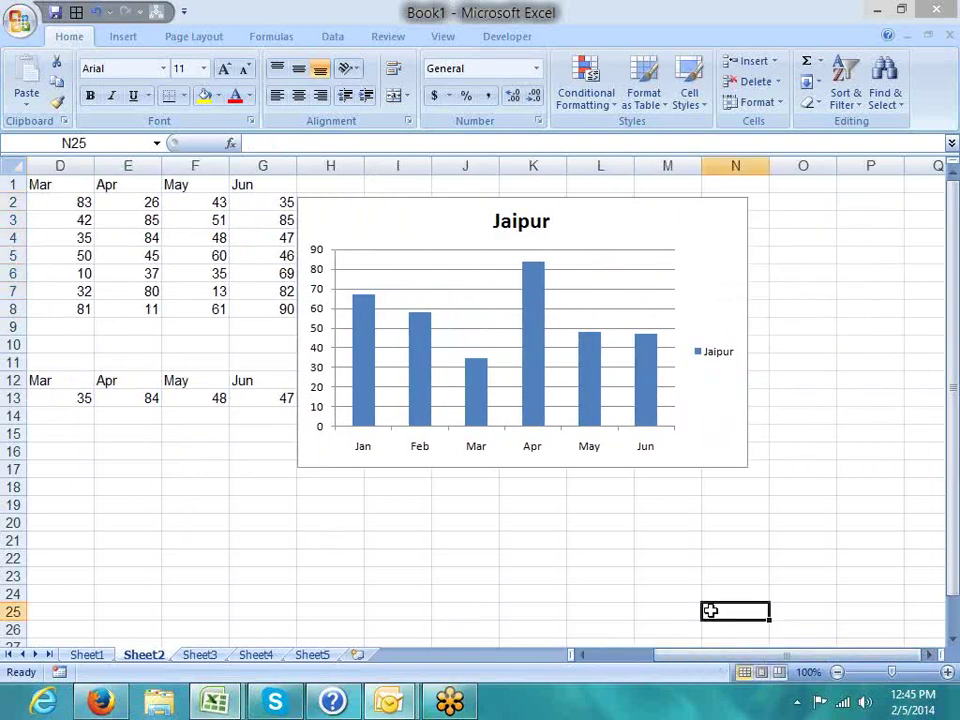
click(489, 36)
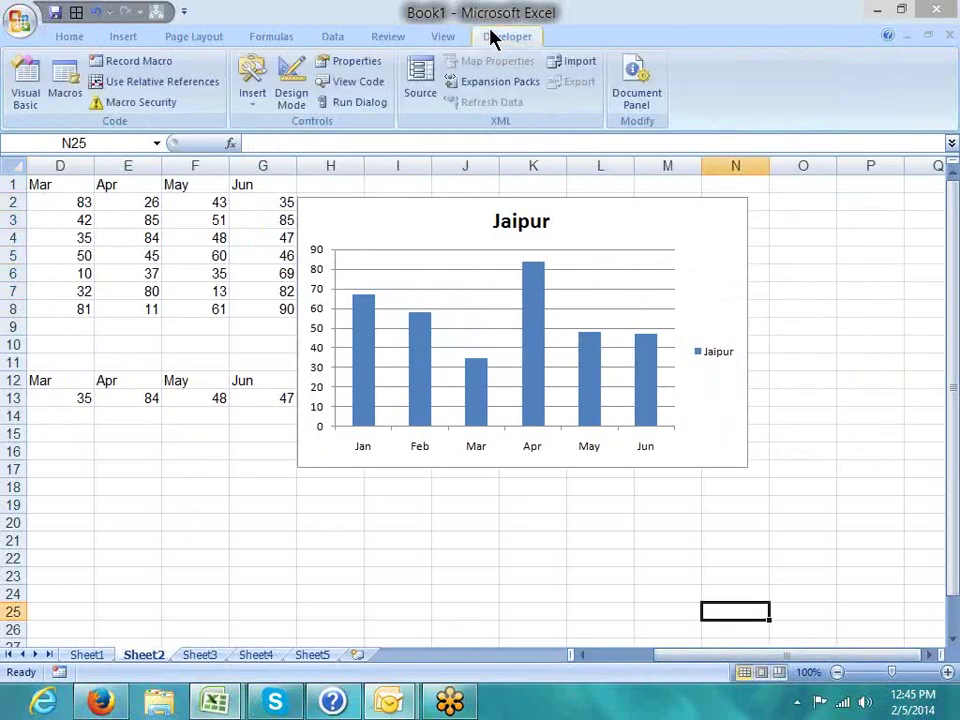
click(258, 98)
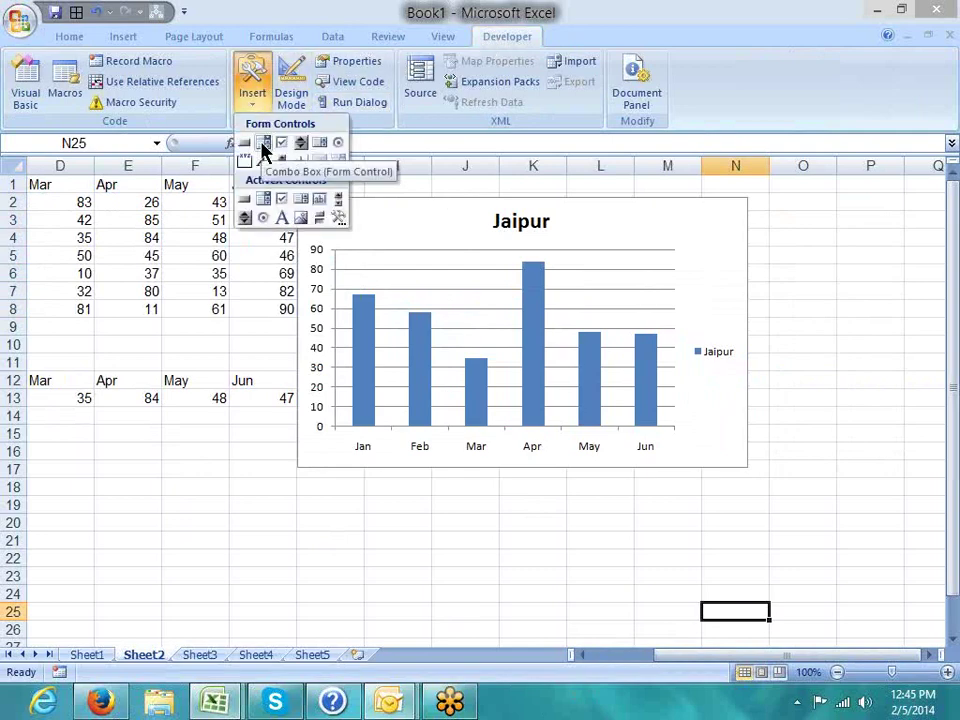
click(264, 150)
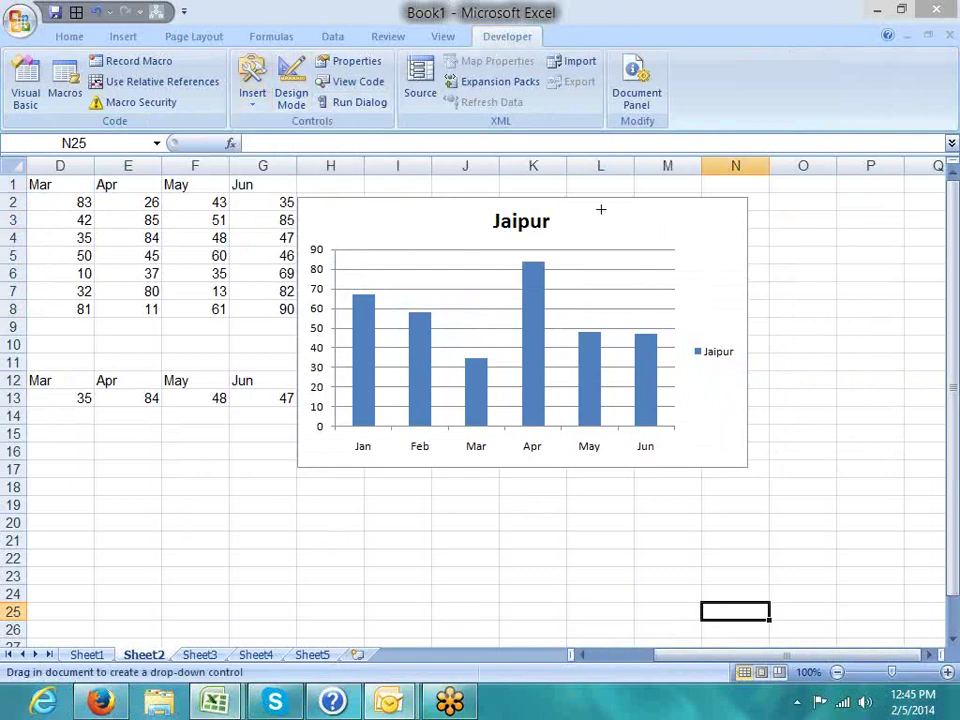
click(253, 100)
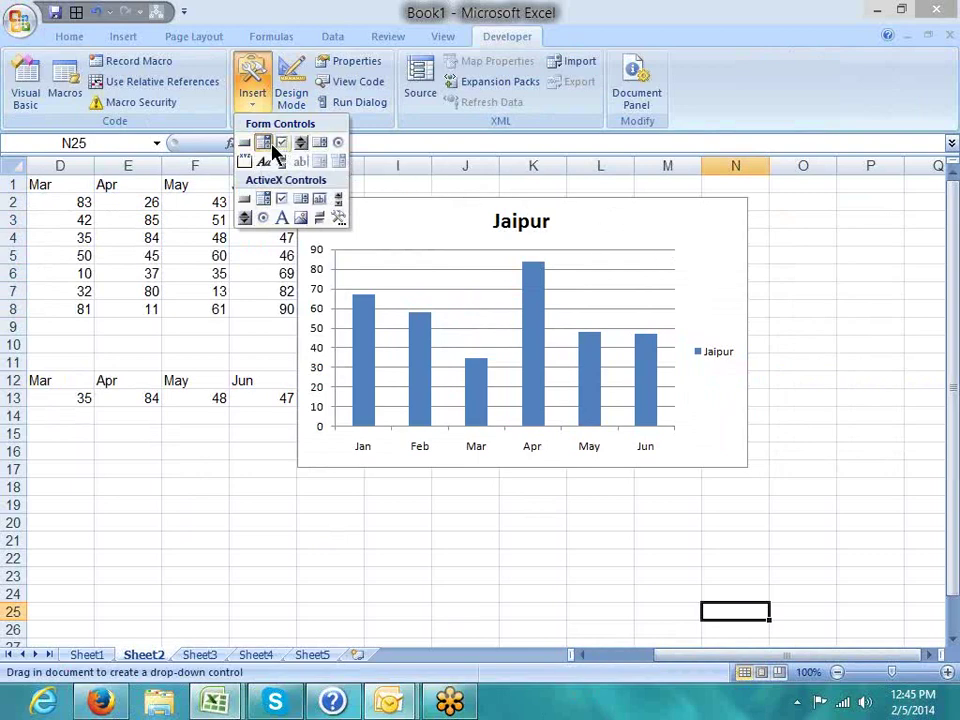
click(263, 142)
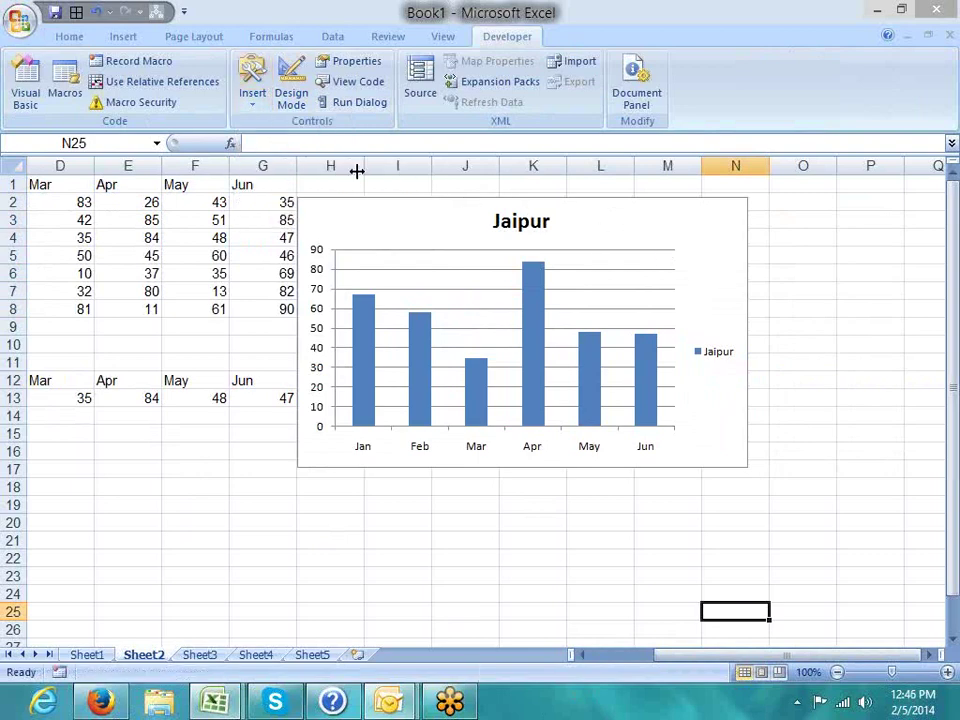
click(254, 98)
click(261, 140)
drag(603, 204, 613, 218)
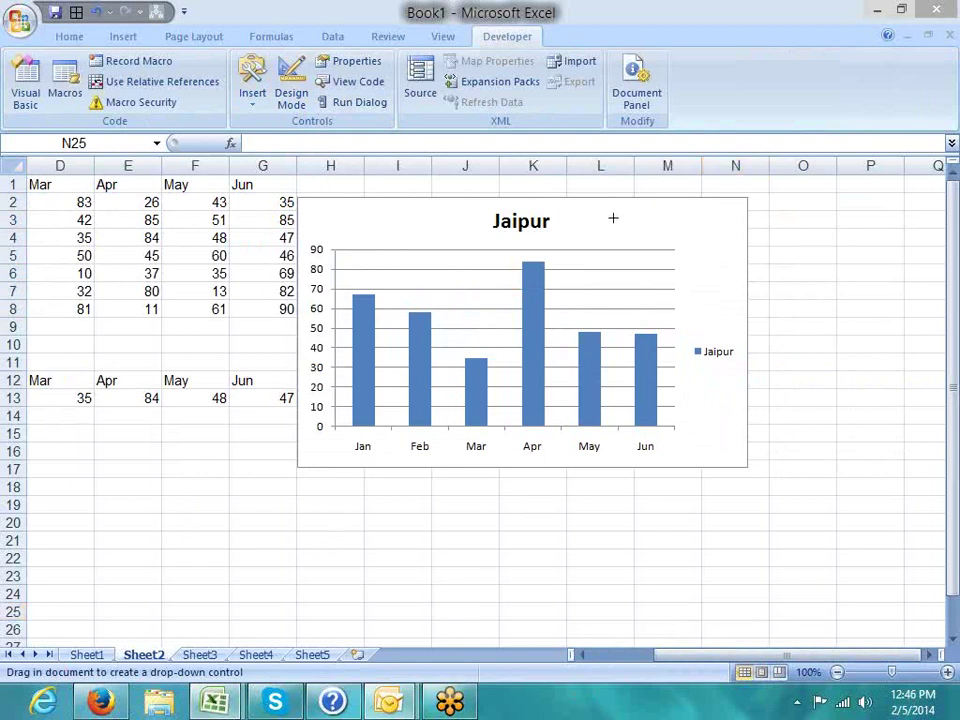
drag(708, 236, 737, 238)
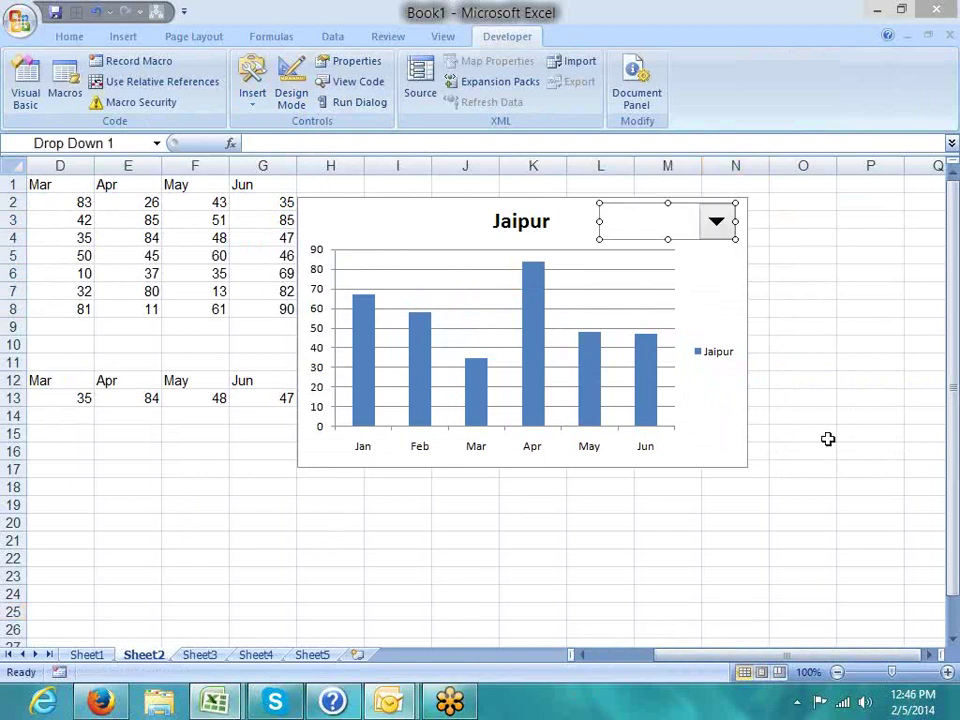
Step: Set Drop Down 1's input range to $A$2:$A$8 and cell link to $A$11, with 3-D shading
right_click(662, 219)
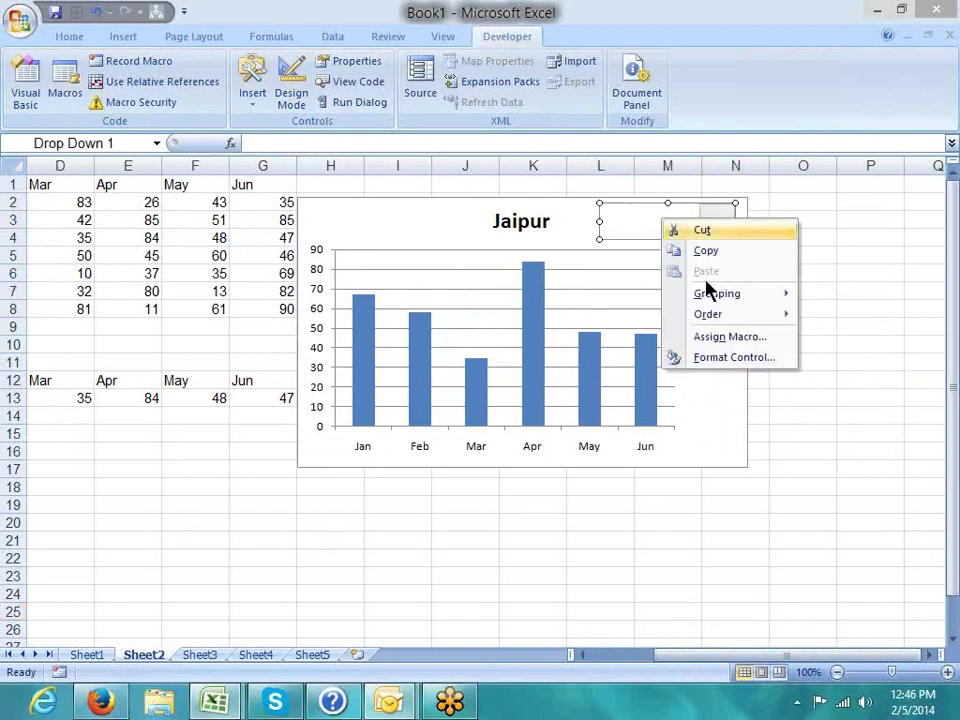
click(737, 358)
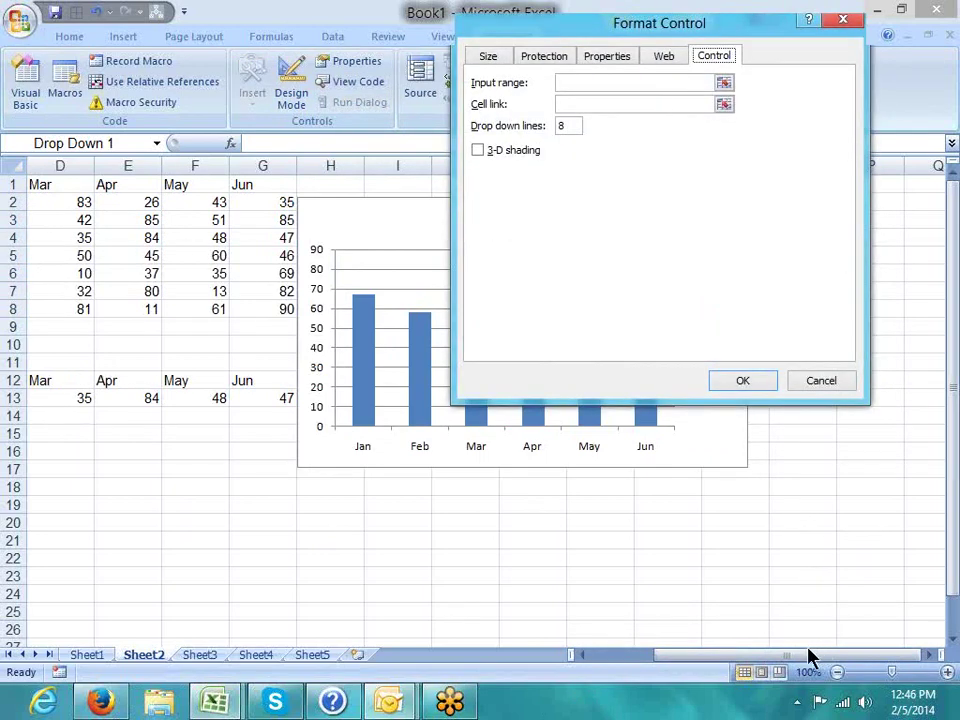
click(723, 82)
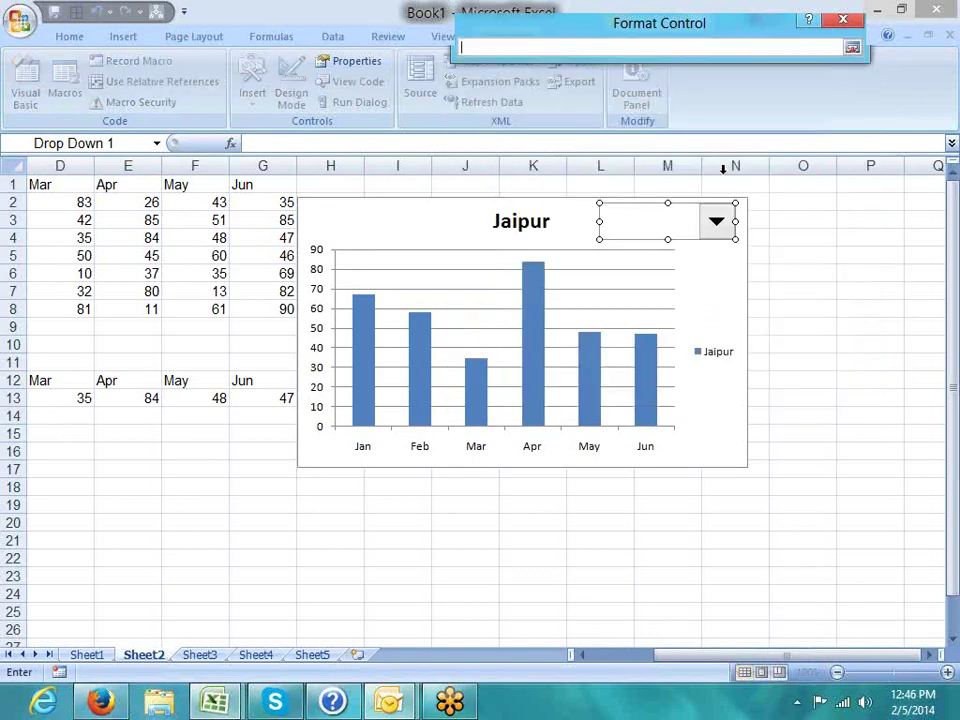
drag(789, 656, 487, 612)
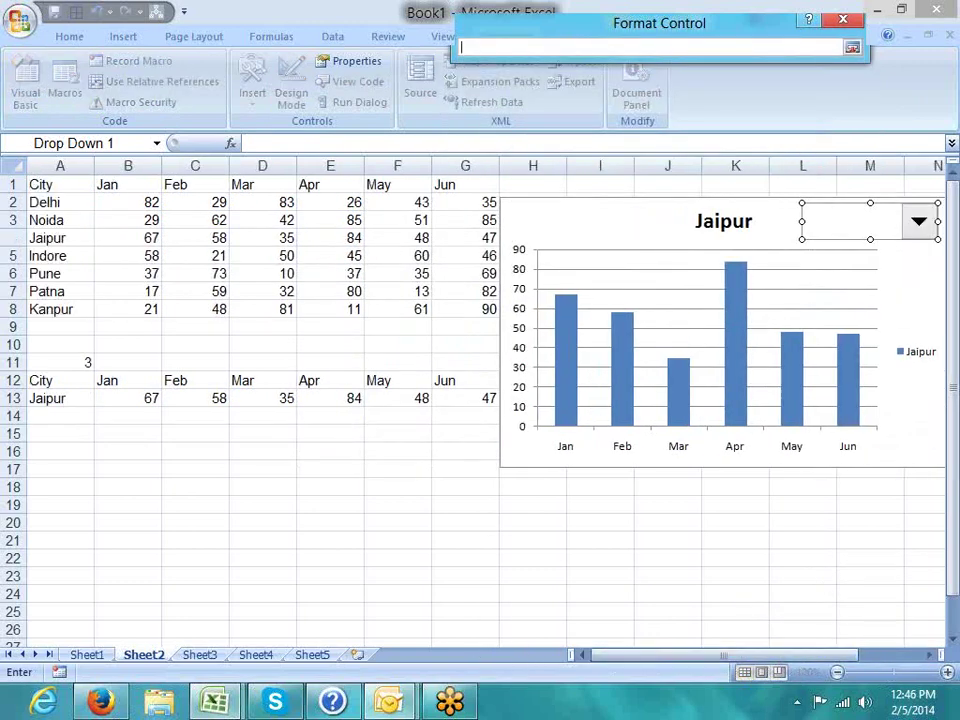
drag(52, 201, 62, 309)
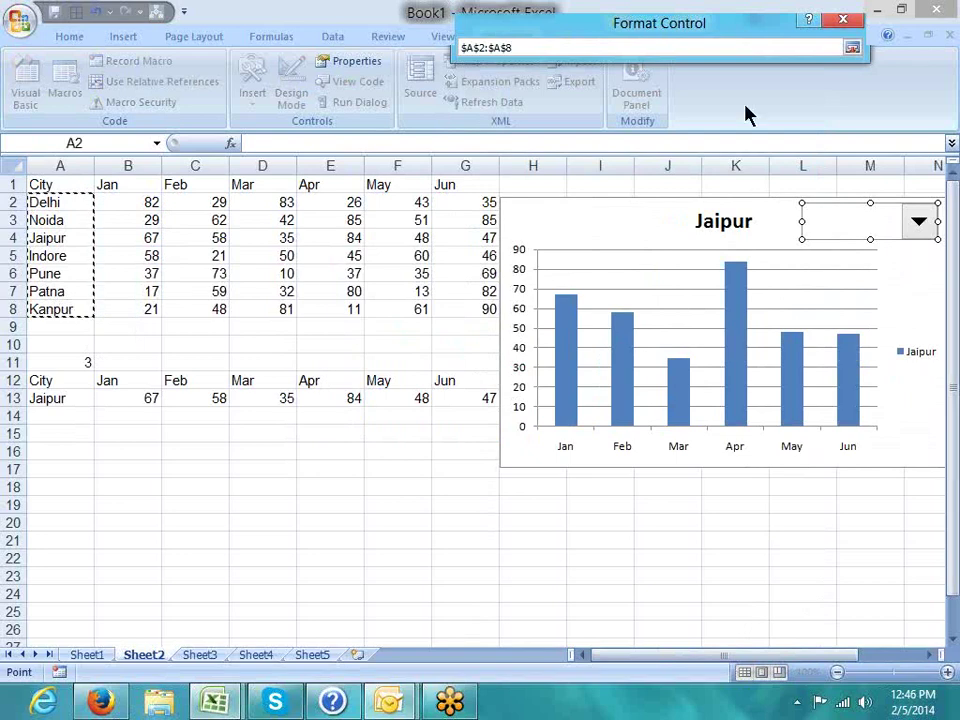
click(852, 48)
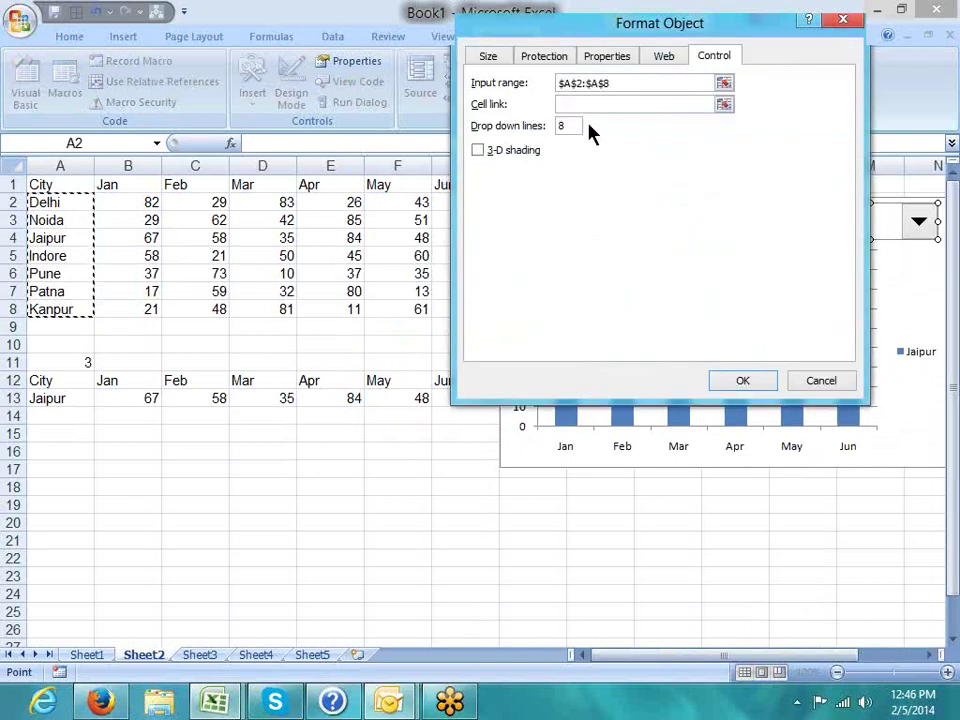
click(600, 103)
click(81, 363)
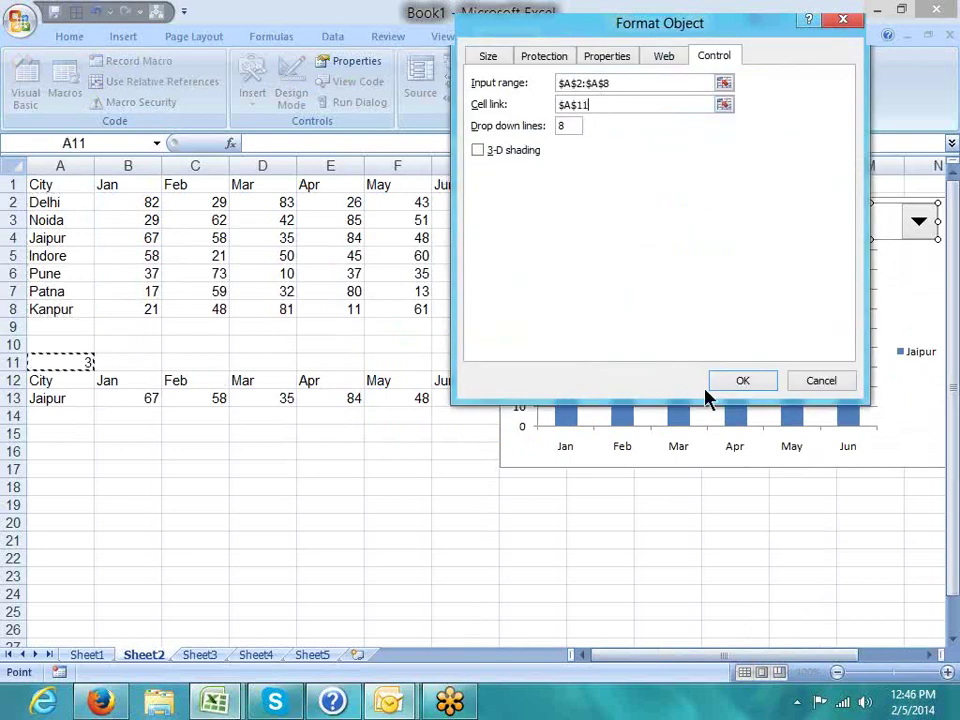
click(508, 155)
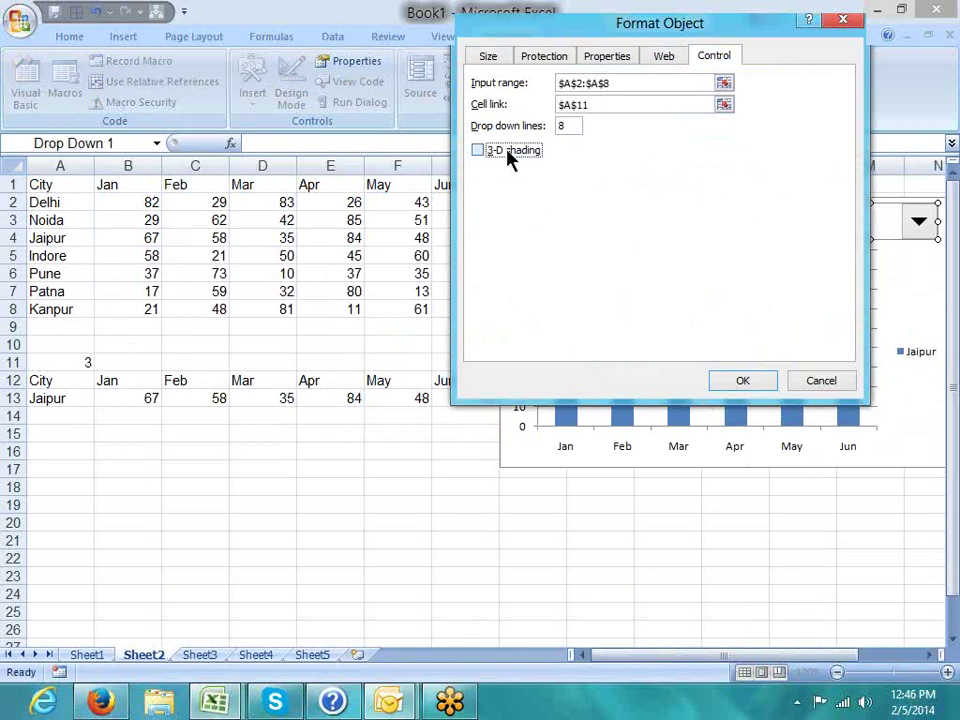
click(508, 155)
Step: Apply the settings, then pick Delhi in the drop-down and check that A11 shows 1
click(745, 384)
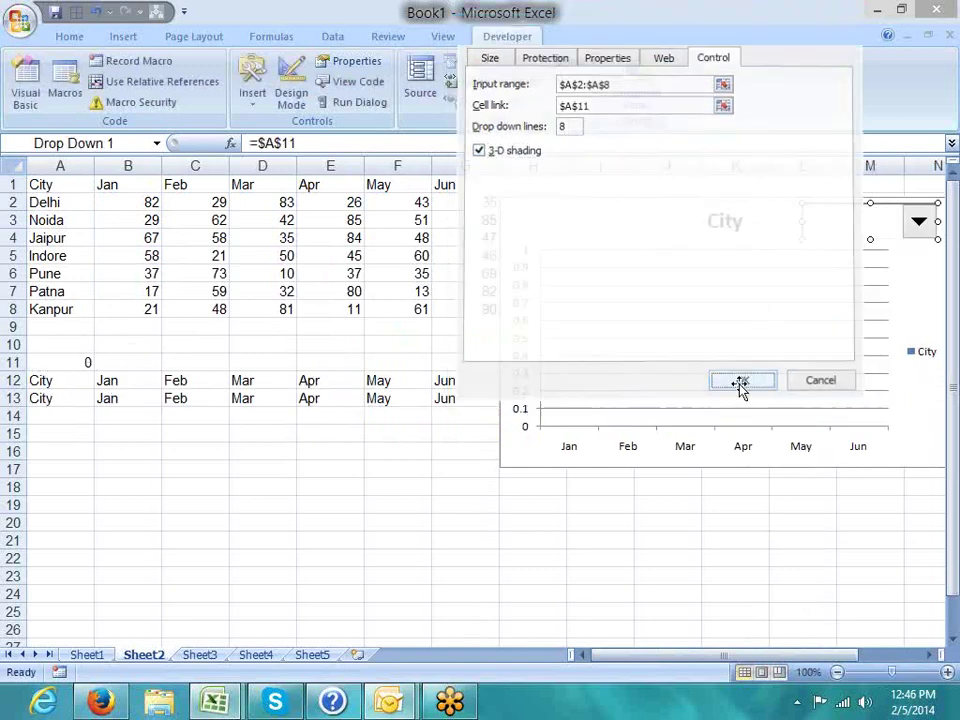
click(710, 521)
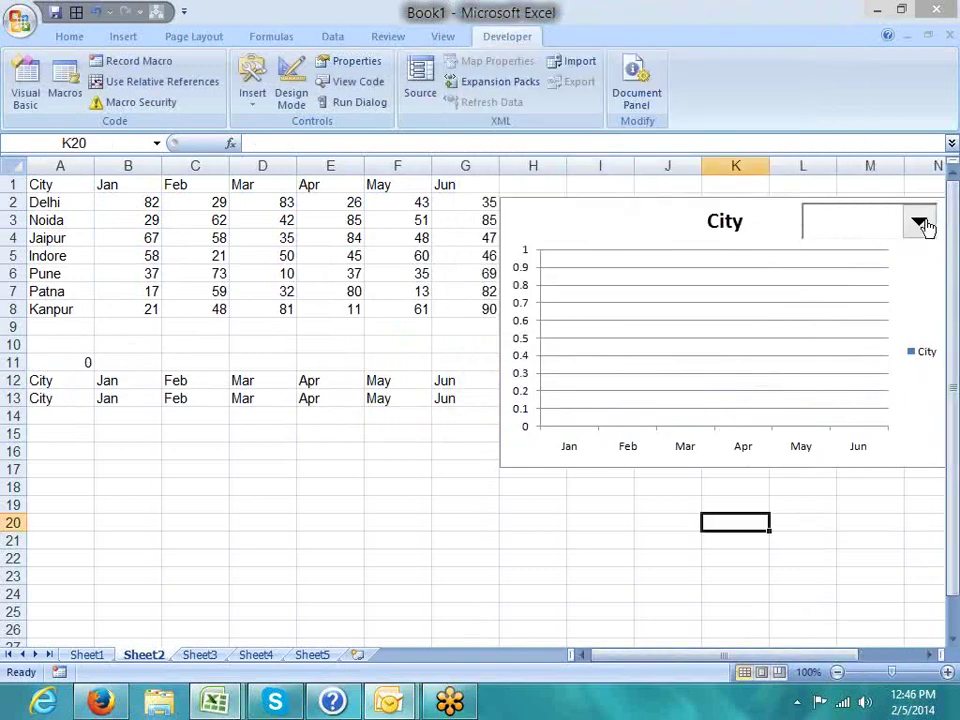
click(921, 224)
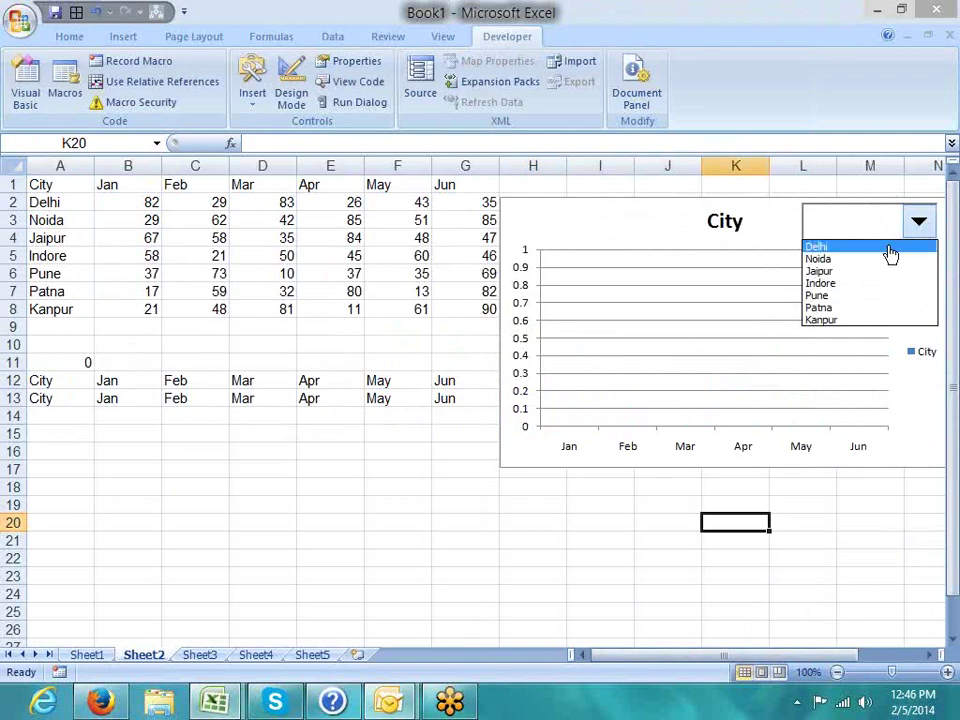
click(891, 248)
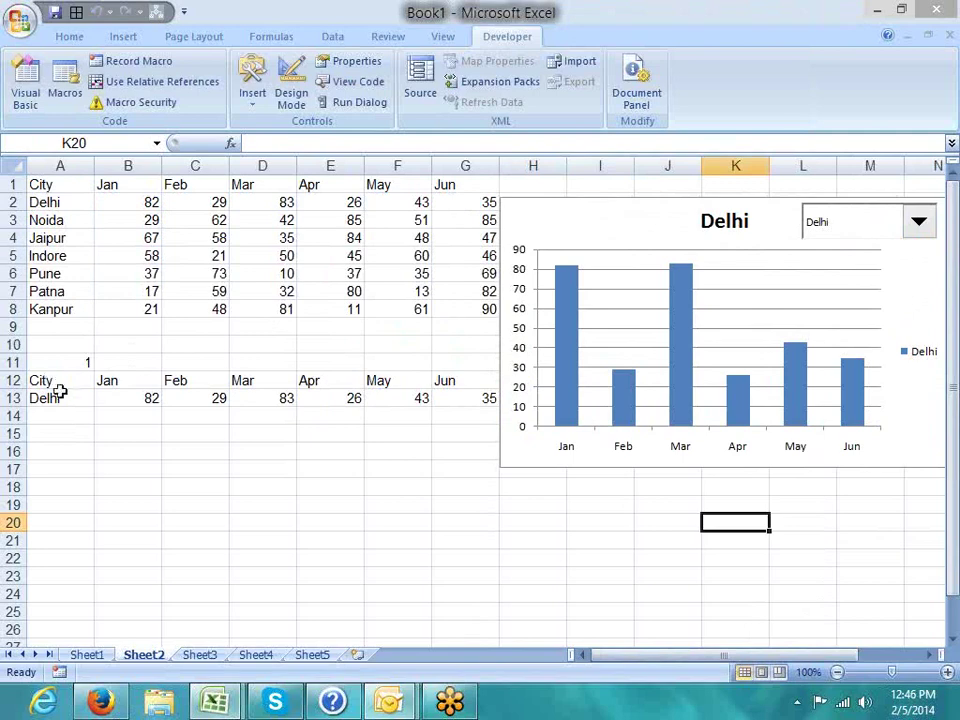
click(62, 361)
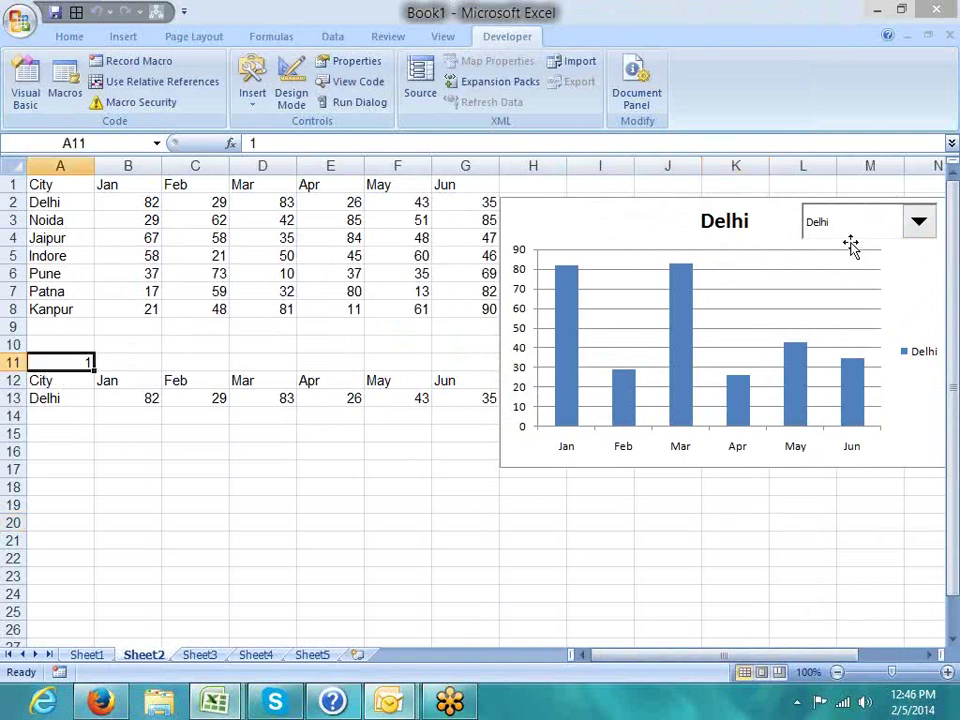
Step: Reopen the drop-down's Format Control settings to review them, then close them
right_click(848, 232)
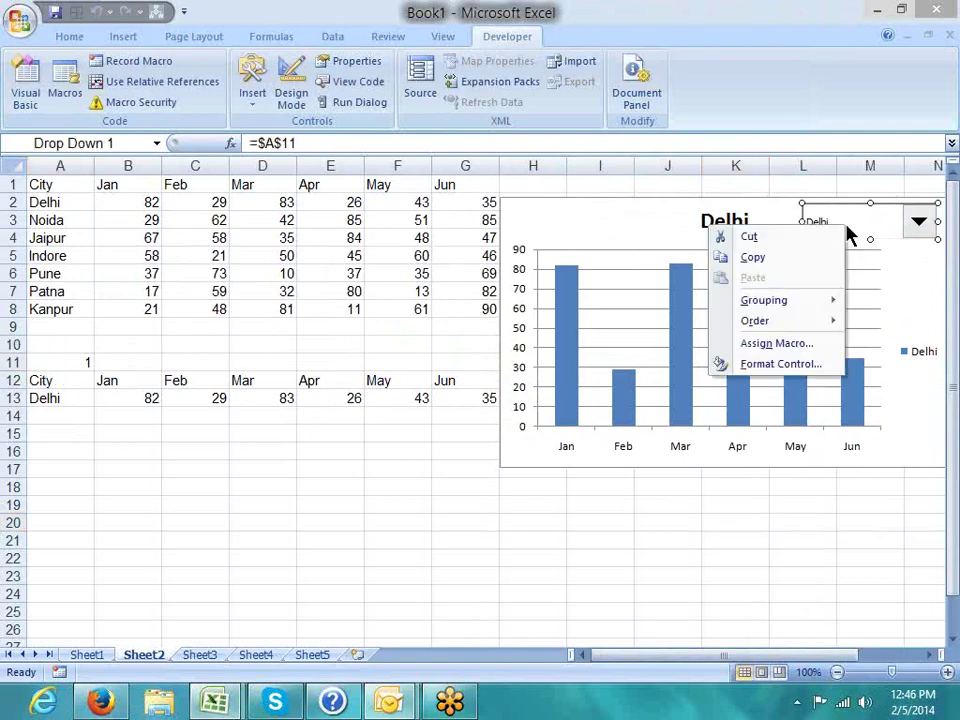
click(797, 366)
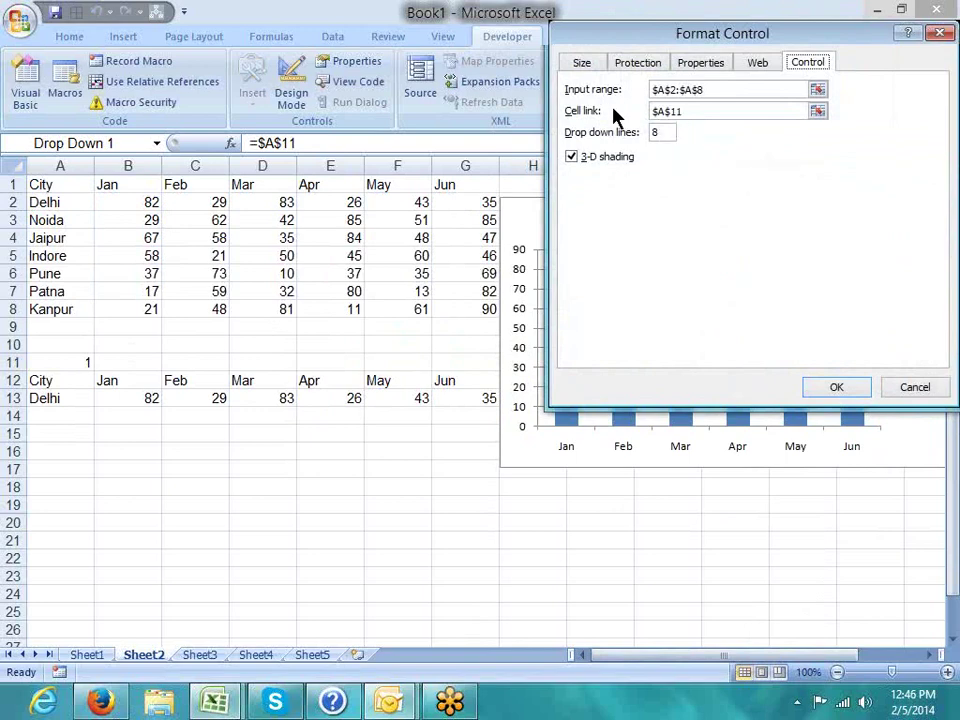
click(913, 387)
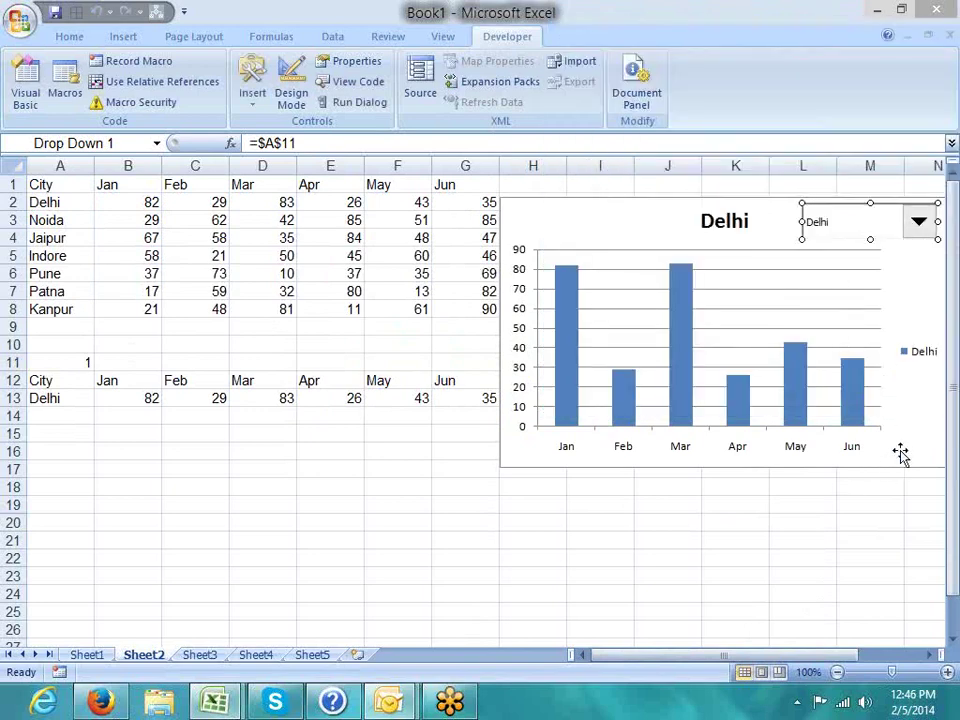
Step: Choose Noida in the chart drop-down and inspect row 13's OFFSET formulas
click(675, 212)
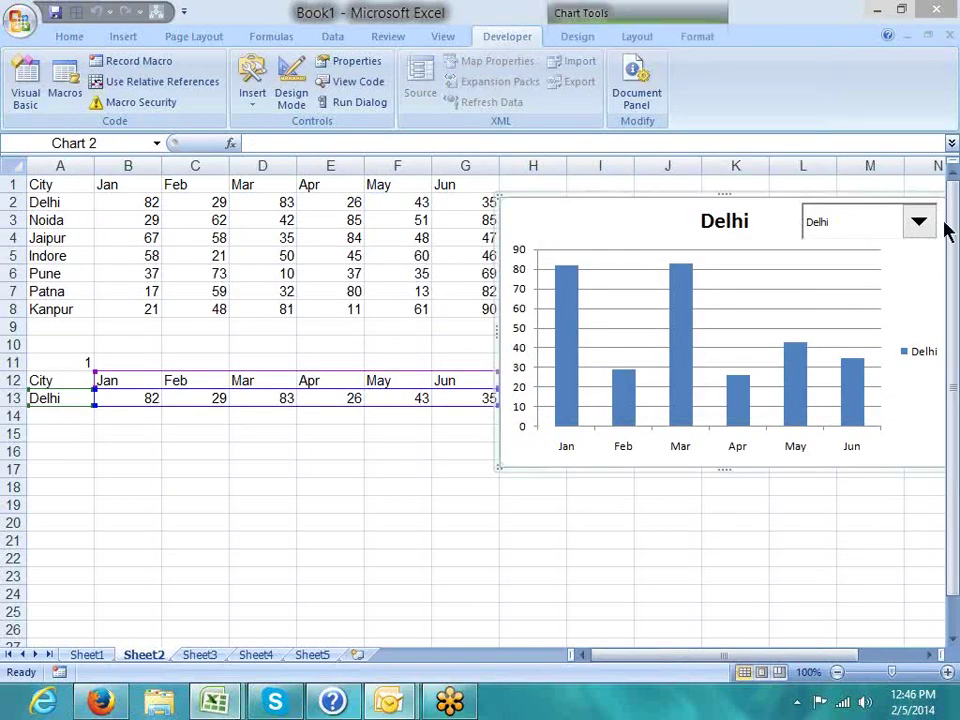
click(914, 226)
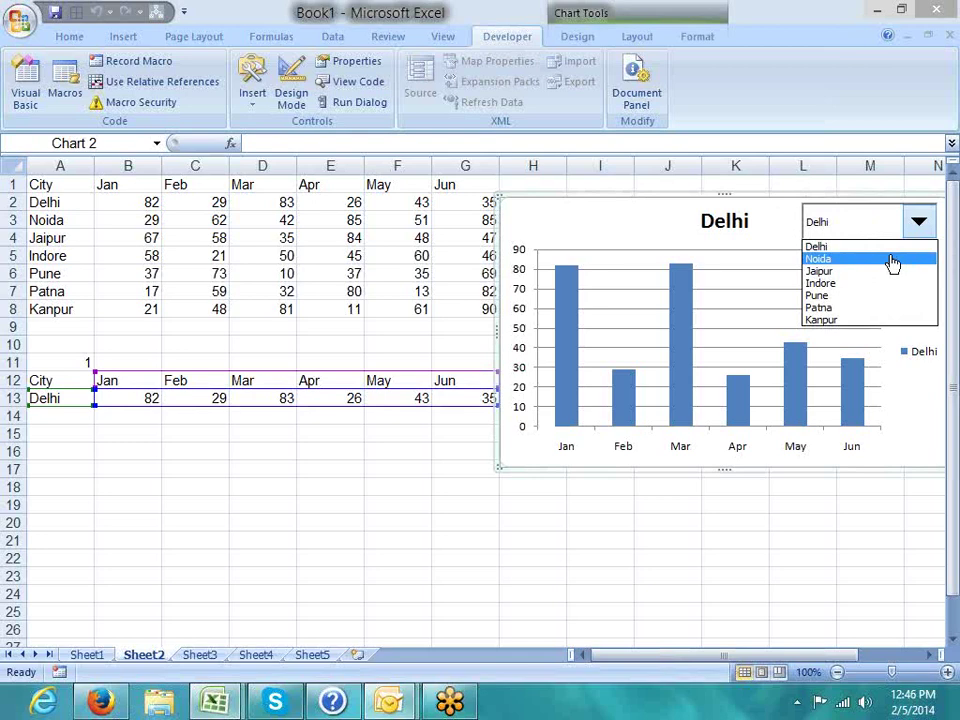
click(893, 263)
click(86, 361)
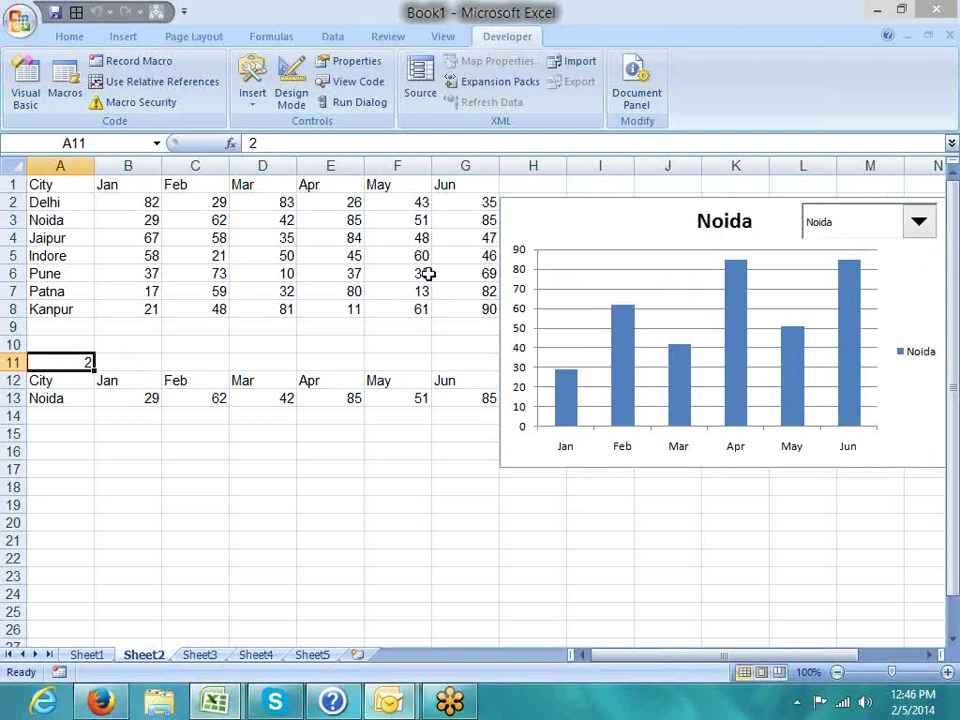
drag(65, 398, 466, 412)
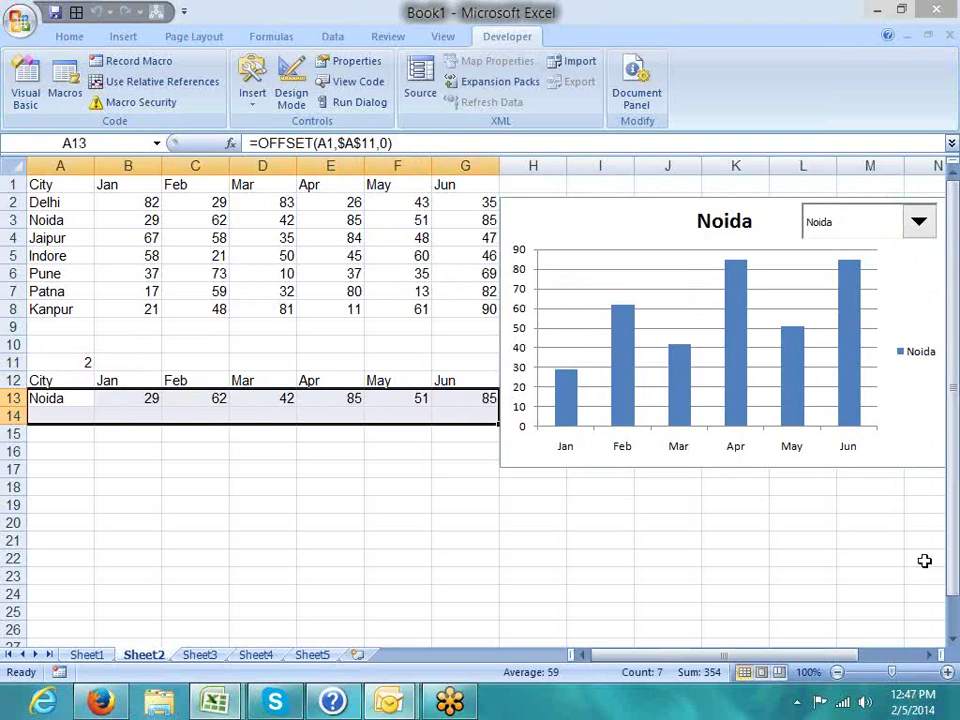
drag(824, 658, 846, 656)
click(797, 594)
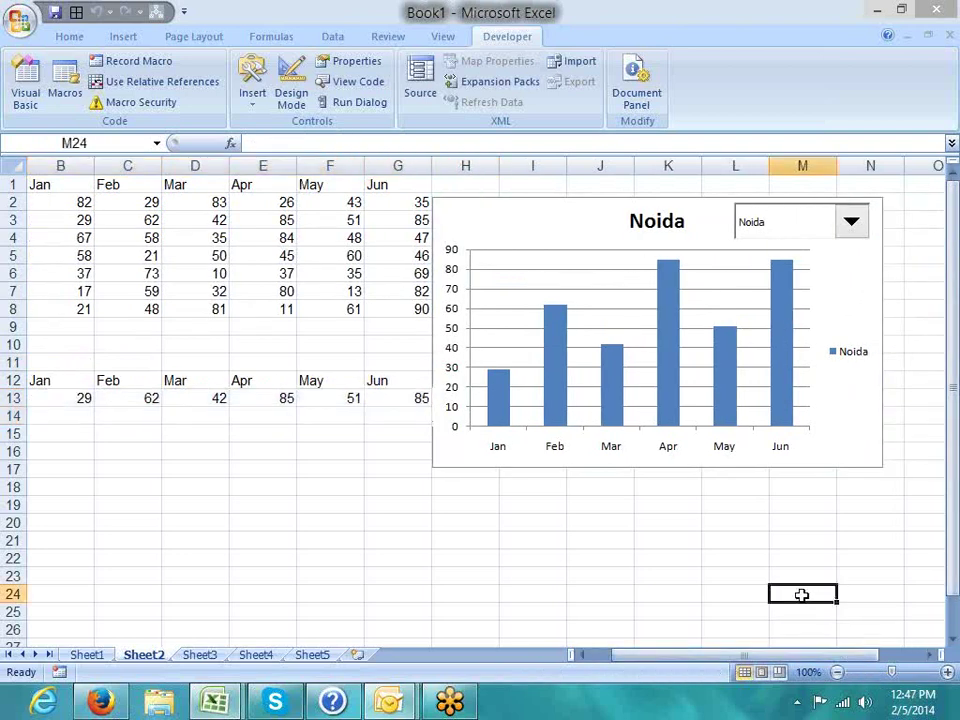
Step: Switch the charted city to Jaipur, then to Pune so A11 reads 5
click(849, 232)
click(849, 271)
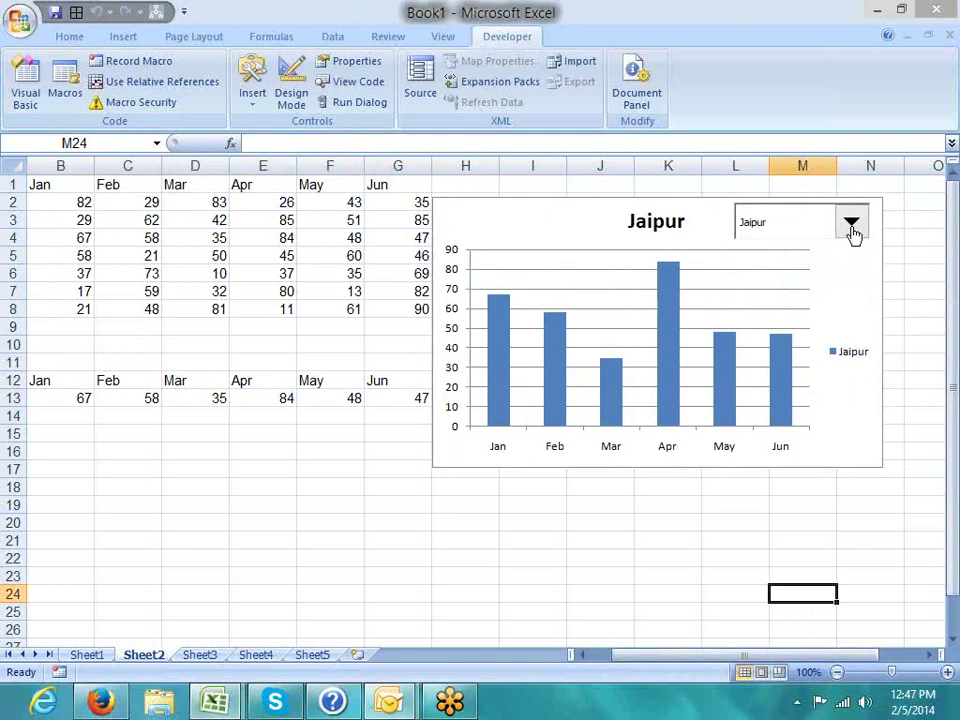
click(849, 226)
click(849, 228)
click(849, 228)
click(816, 296)
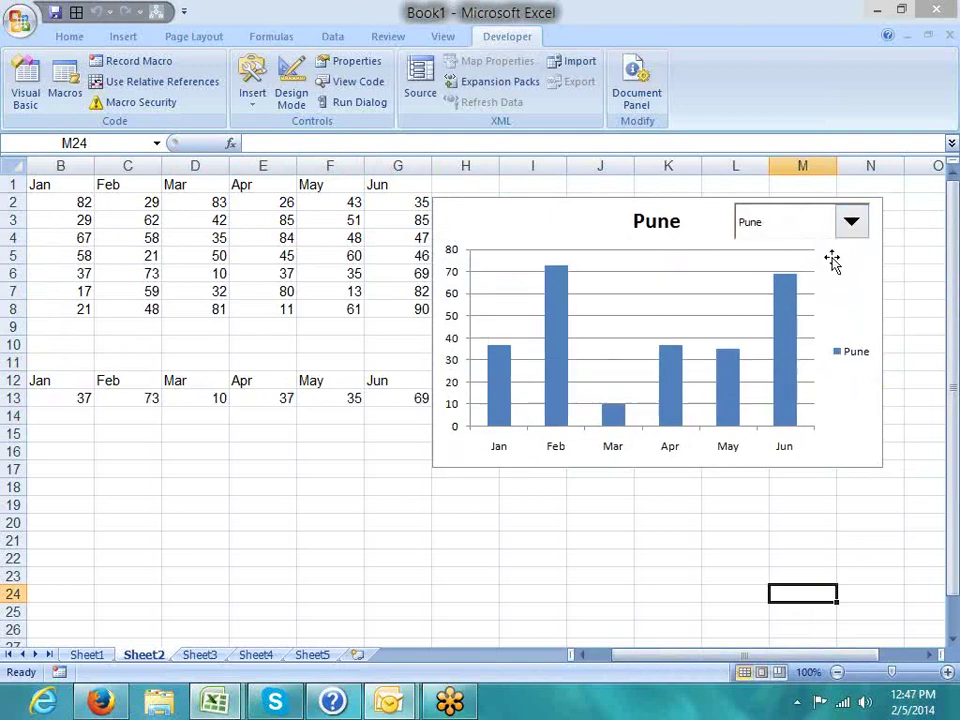
click(852, 232)
click(815, 297)
drag(816, 657, 806, 664)
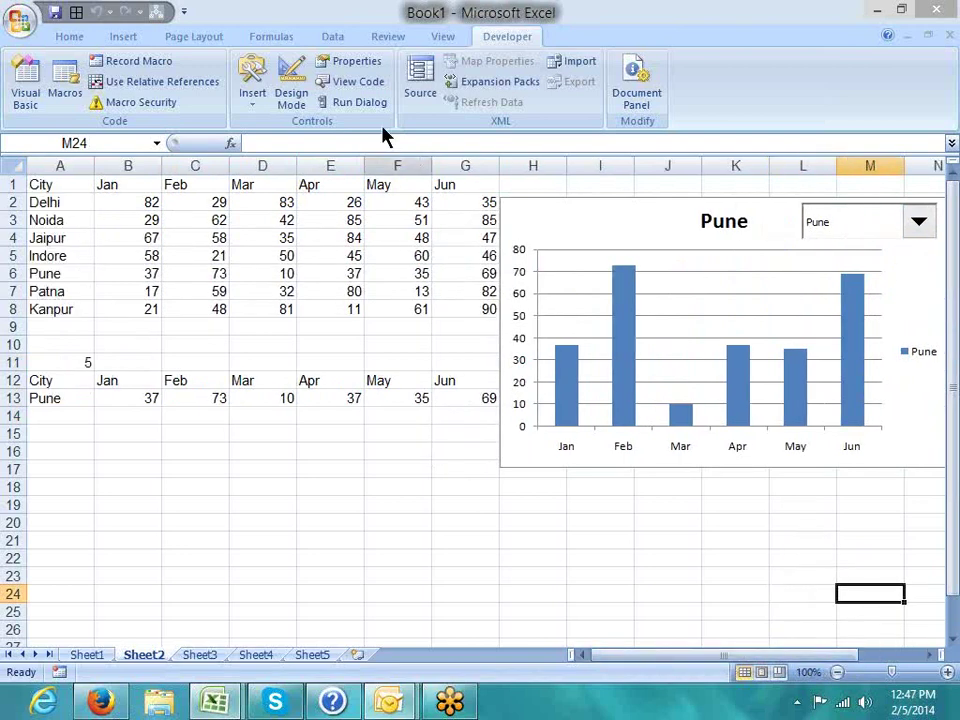
Step: Draw a second Combo Box at the chart's top-left corner
click(252, 95)
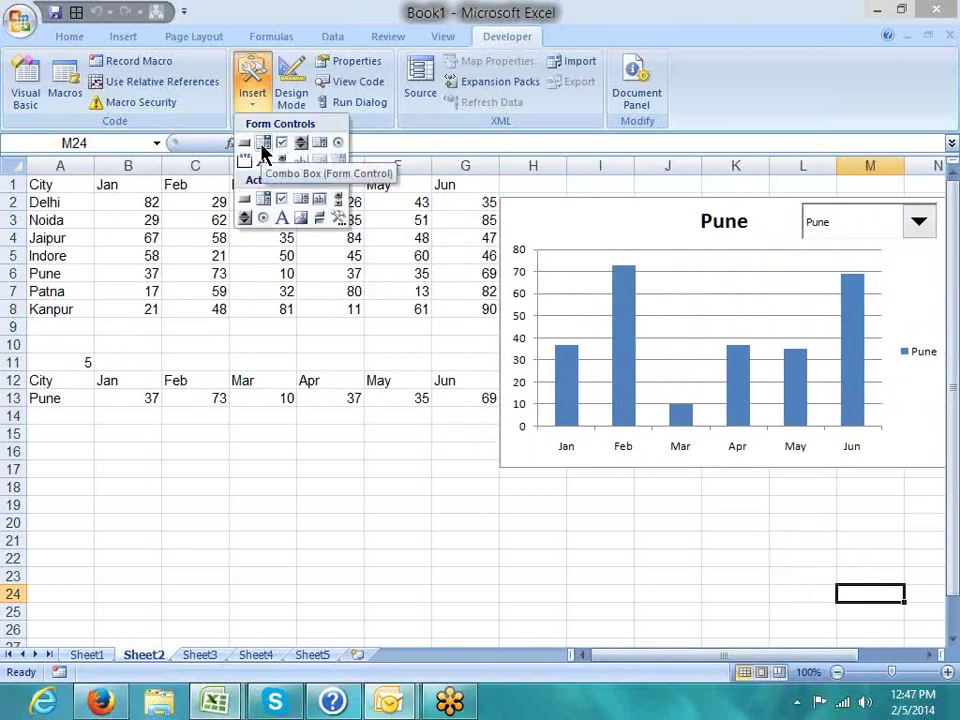
click(262, 143)
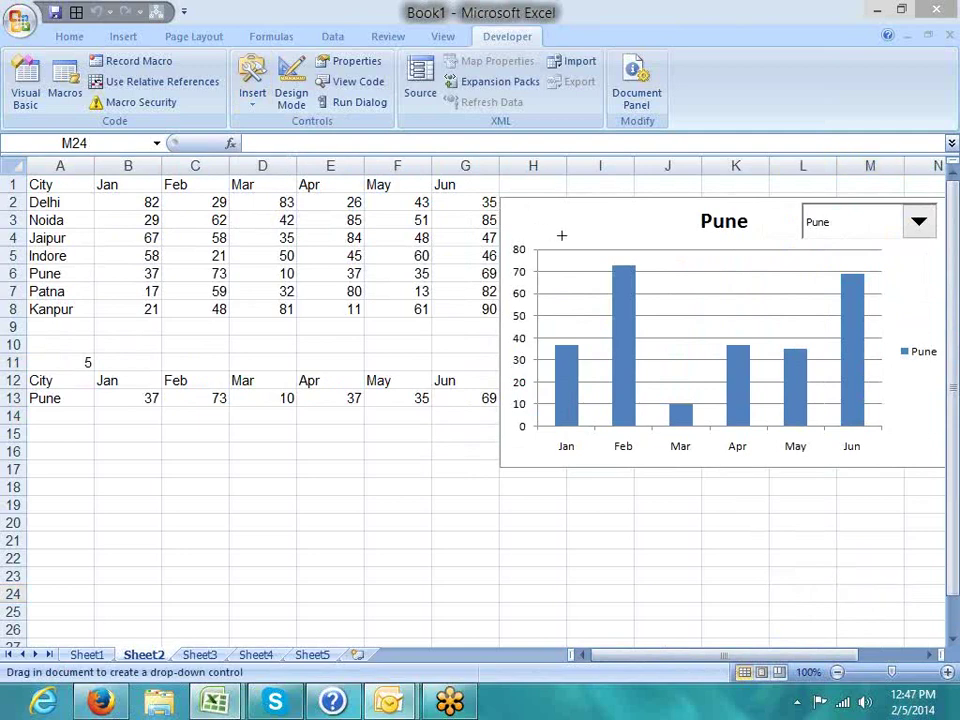
drag(503, 203, 603, 238)
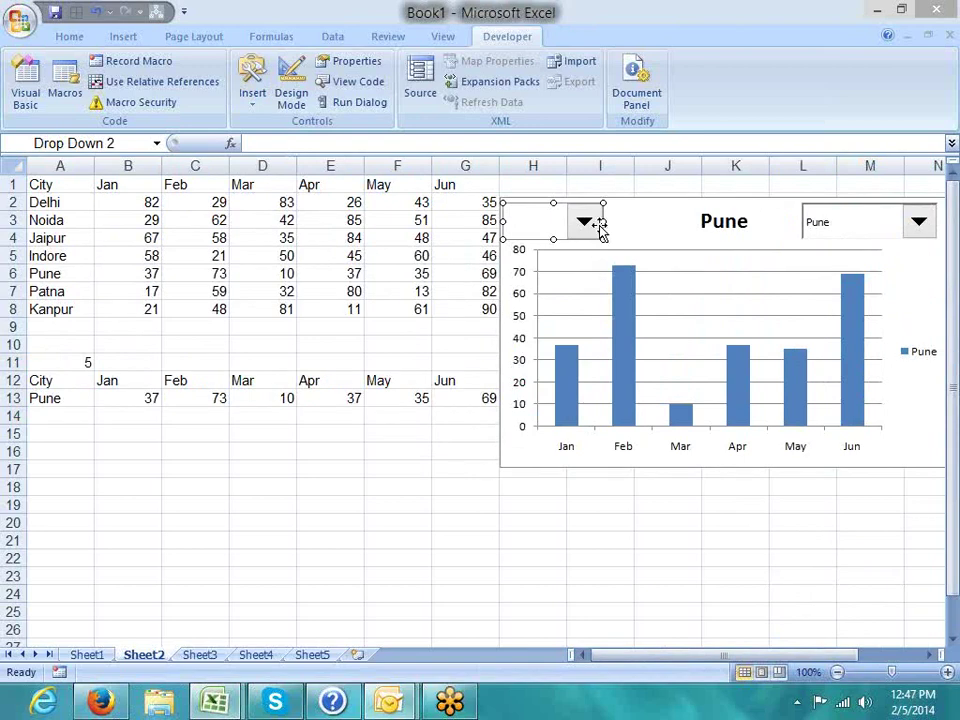
Step: Set Drop Down 2 to list $A$2:$A$8 and link to $B$11, with 3-D shading
right_click(567, 238)
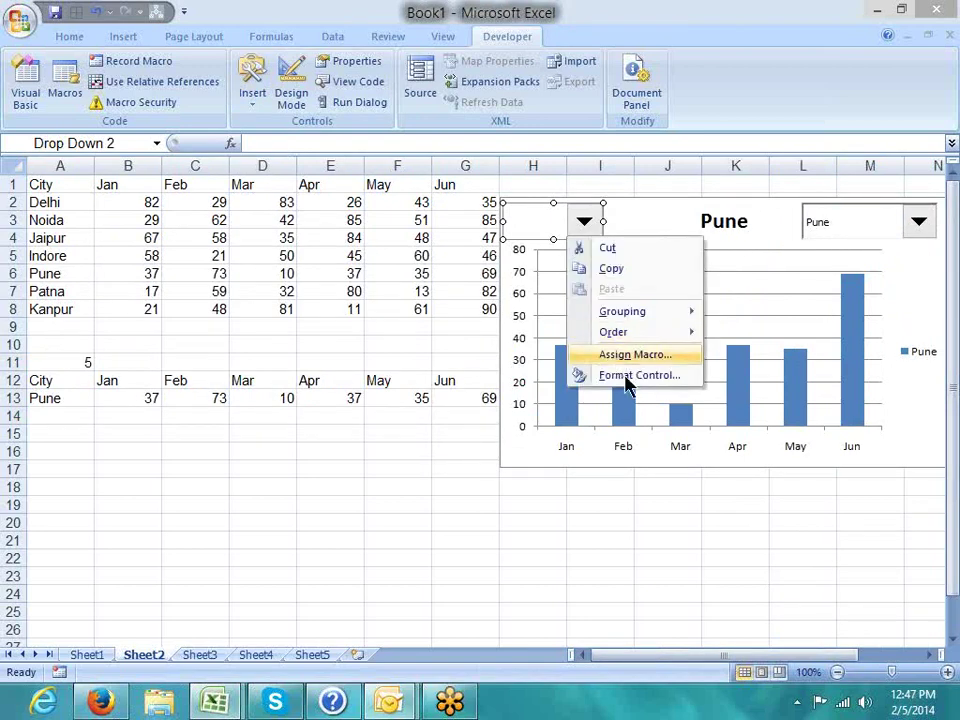
click(630, 376)
click(628, 101)
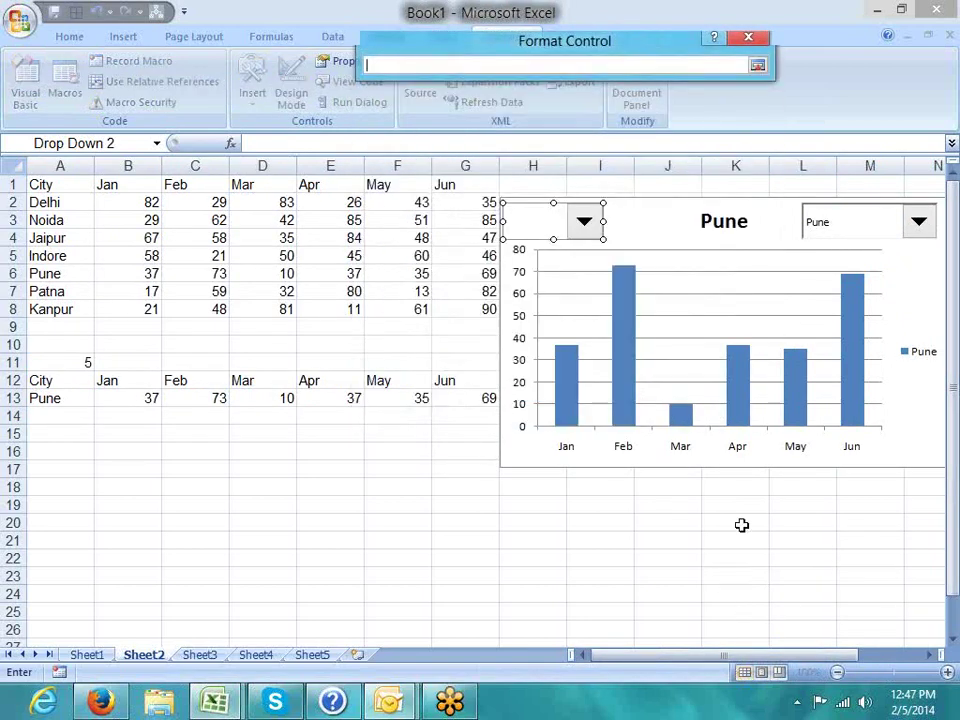
drag(60, 203, 66, 308)
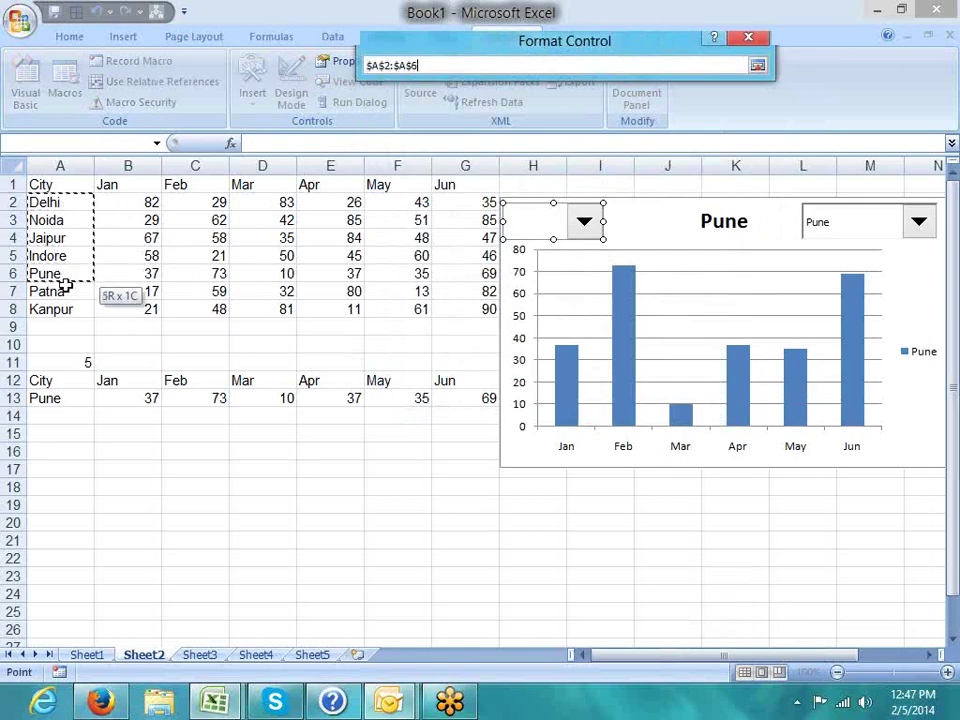
click(759, 65)
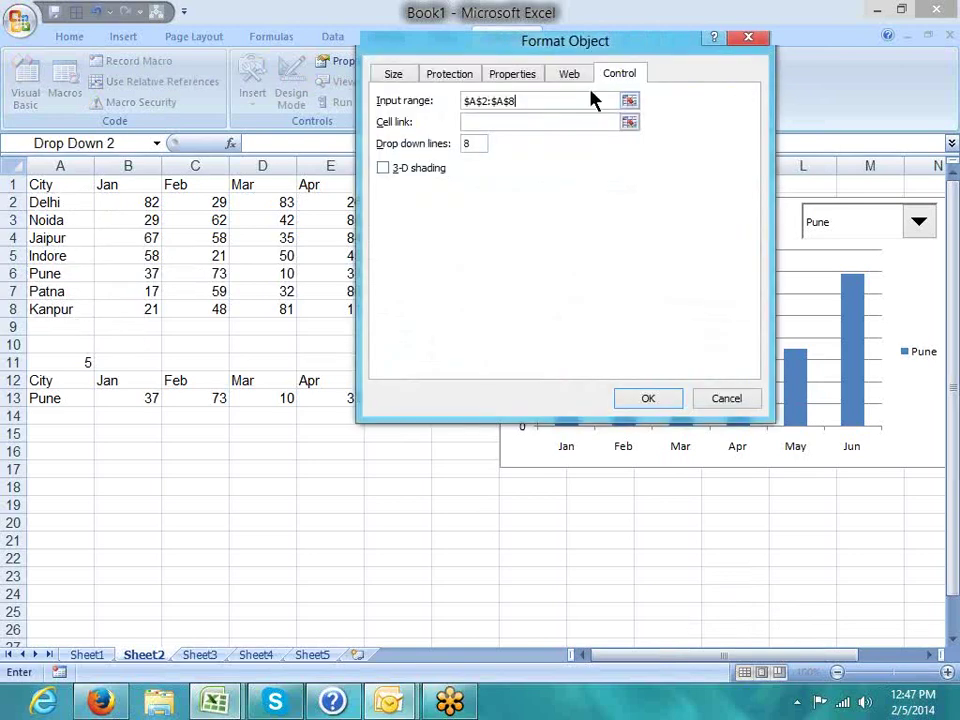
click(128, 362)
click(405, 169)
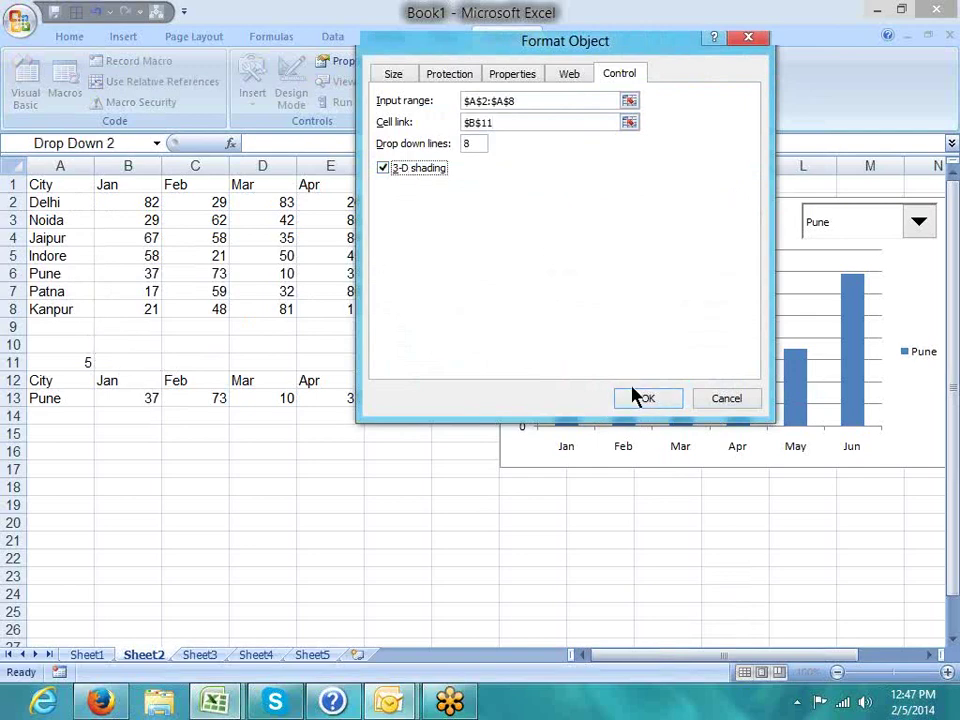
click(622, 398)
click(195, 415)
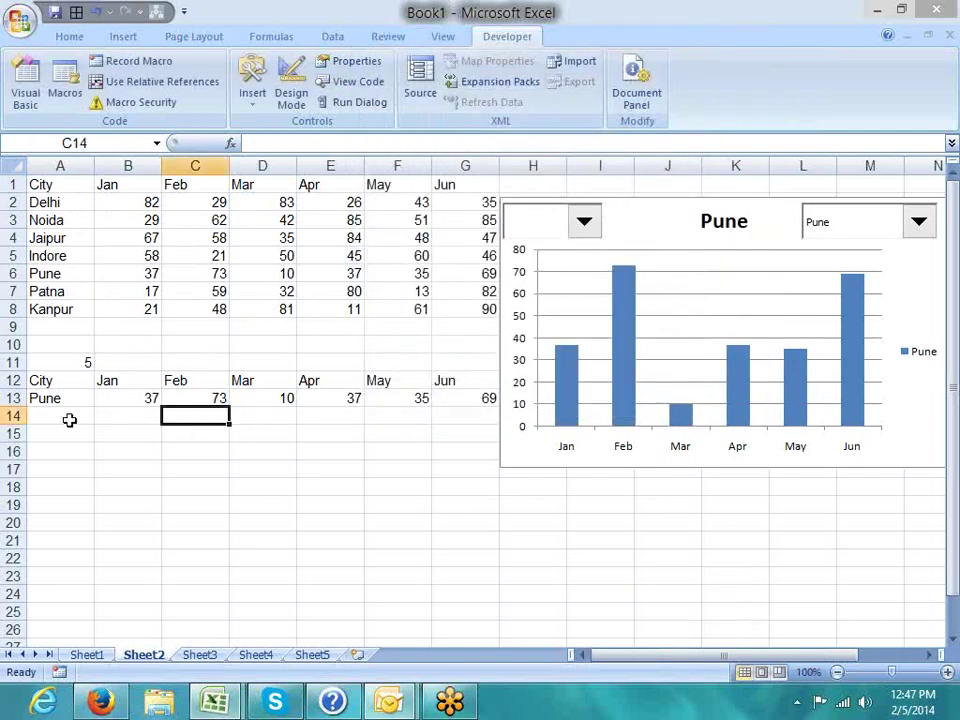
Step: Copy A13's OFFSET formula into A14 and point its row offset at $B$11
key(Up)
key(Left)
key(Left)
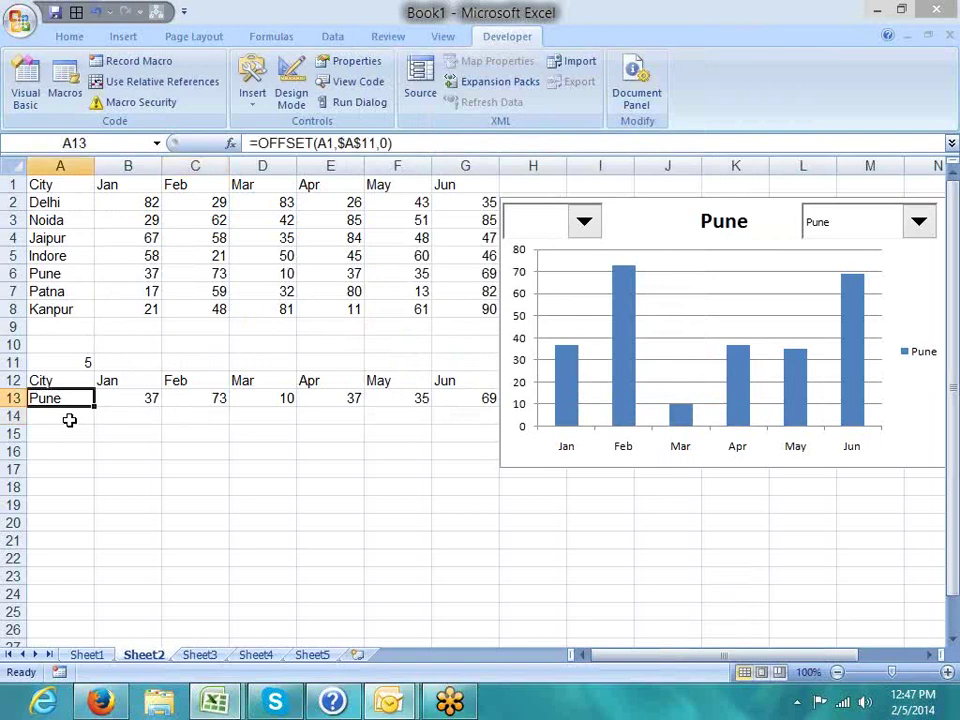
click(400, 143)
key(Escape)
click(61, 418)
key(ctrl+v)
click(386, 146)
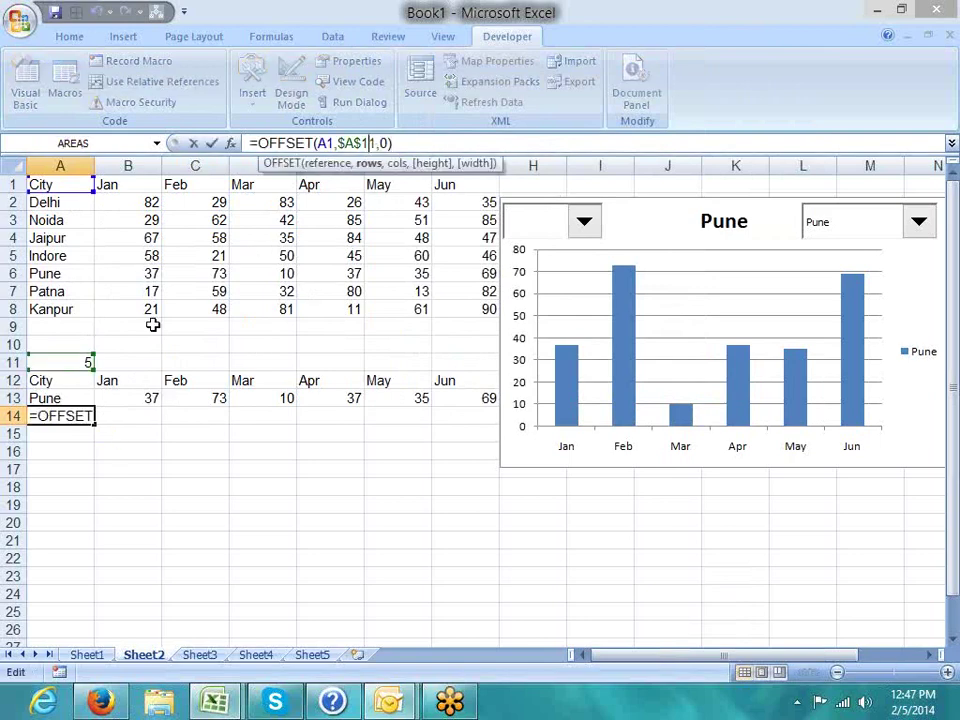
drag(77, 373, 112, 366)
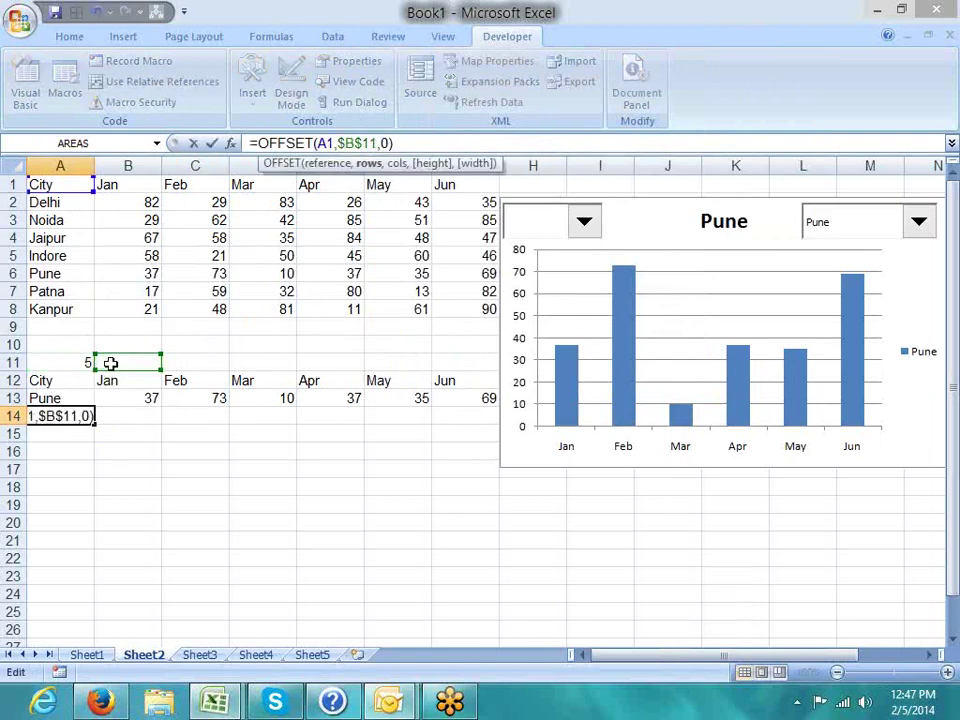
key(Return)
Step: Fill the A14 formula across A14:G14 with Ctrl+Enter
key(Up)
key(shift+Right)
key(shift+Right)
key(shift+Right)
key(shift+Right)
key(shift+Right)
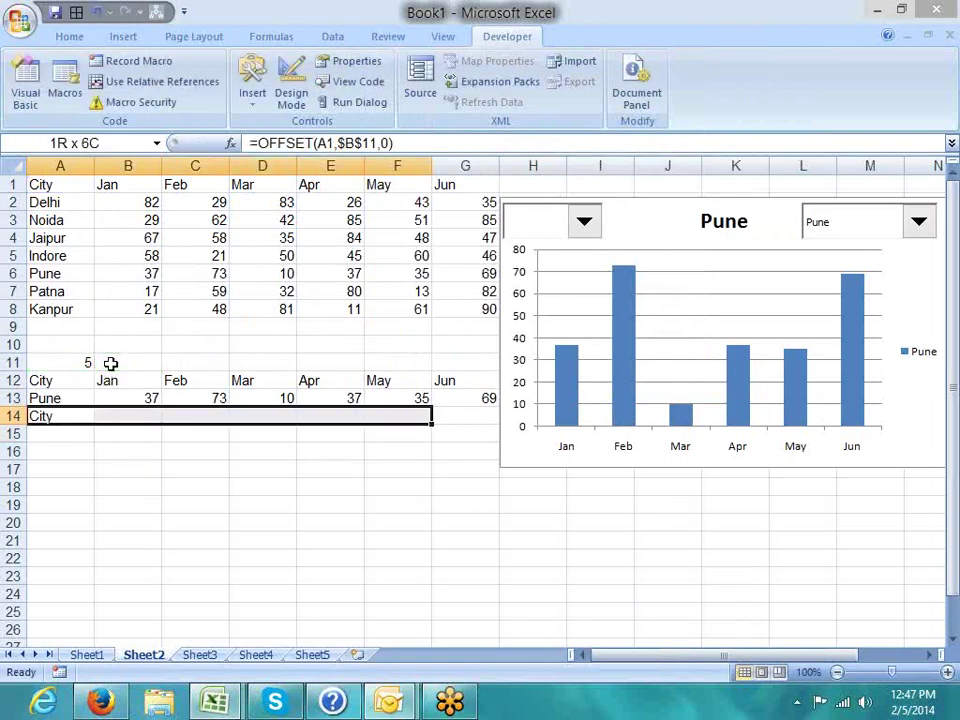
key(shift+Right)
key(ctrl+Return)
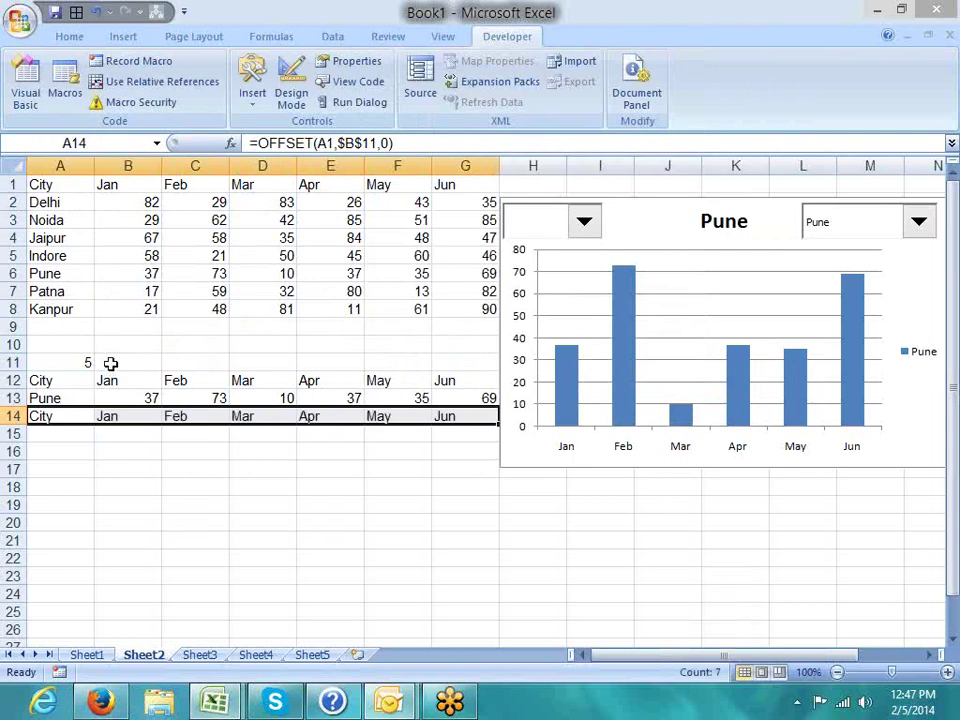
click(516, 455)
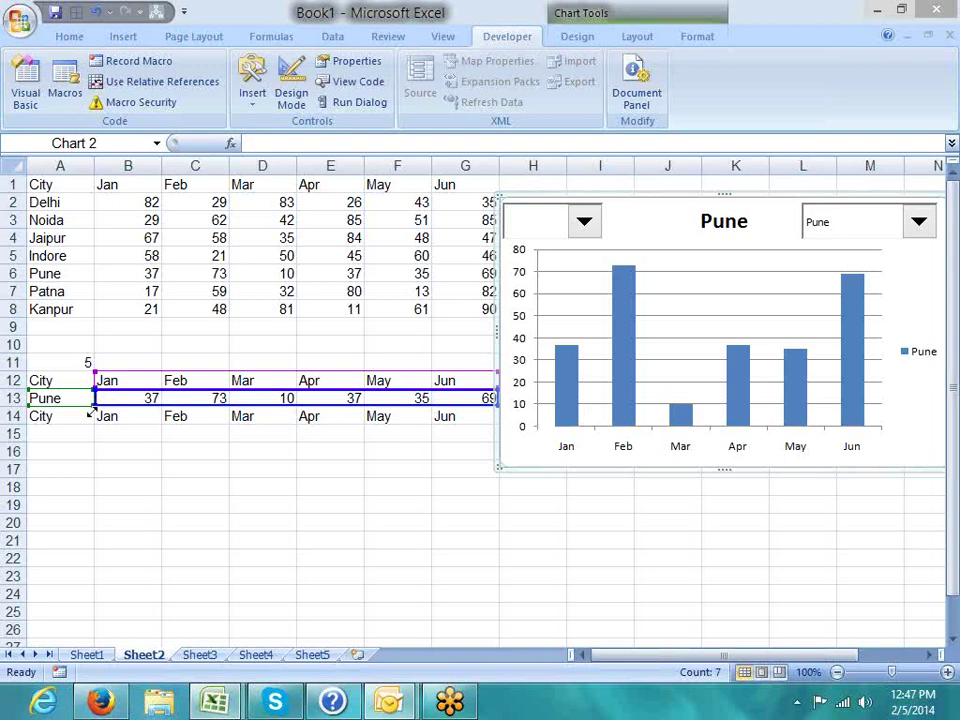
Step: Extend the chart's data range to include row 14 and choose Delhi in the second drop-down
drag(91, 413, 91, 420)
click(358, 480)
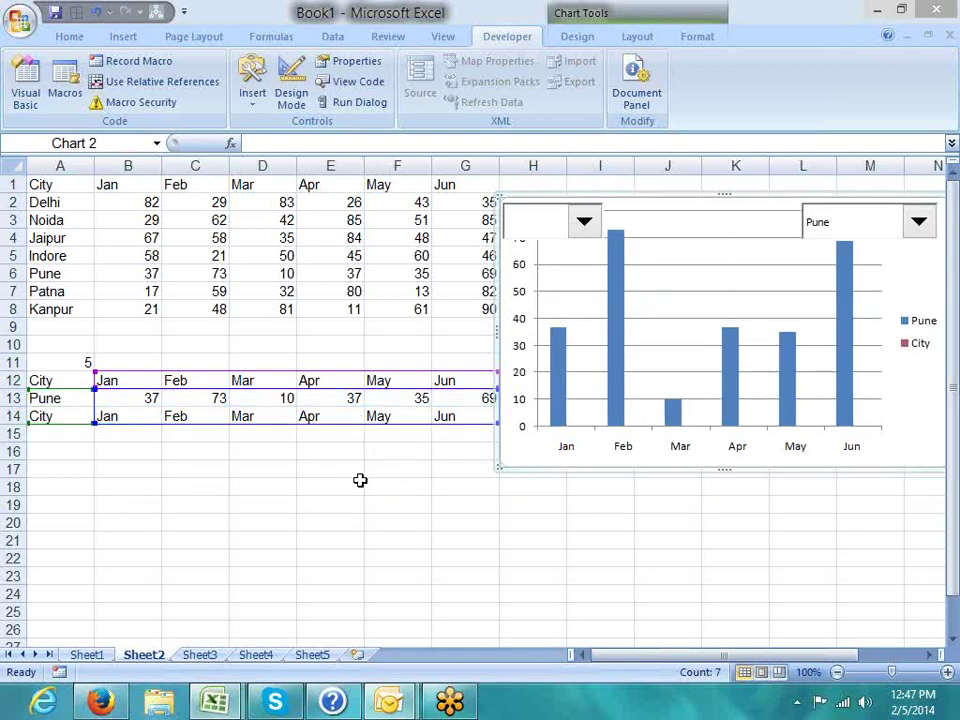
click(584, 222)
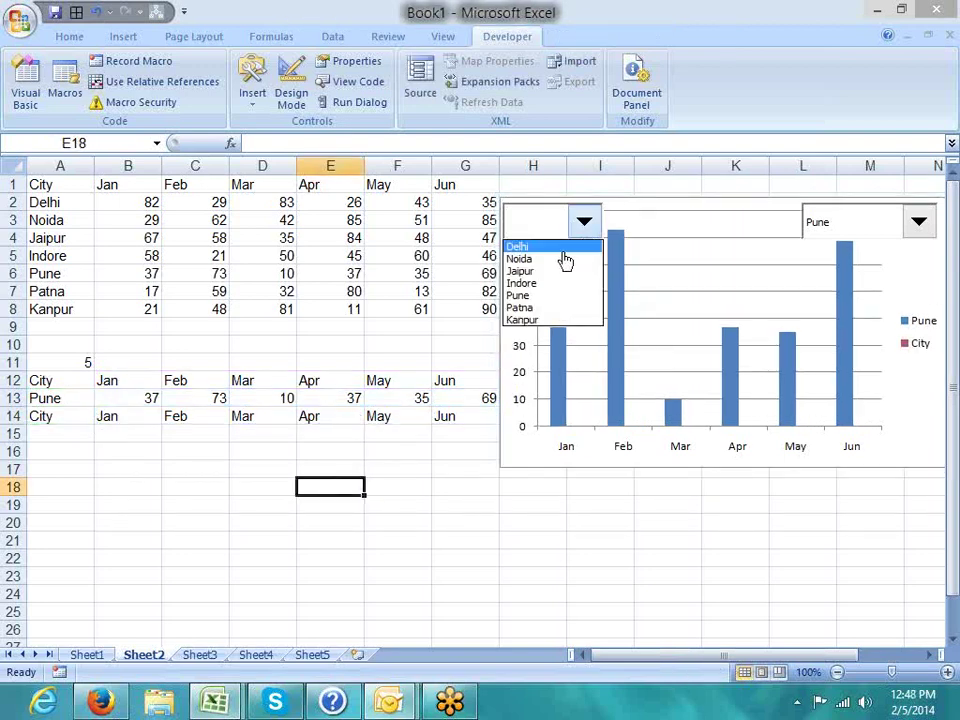
click(562, 248)
click(534, 522)
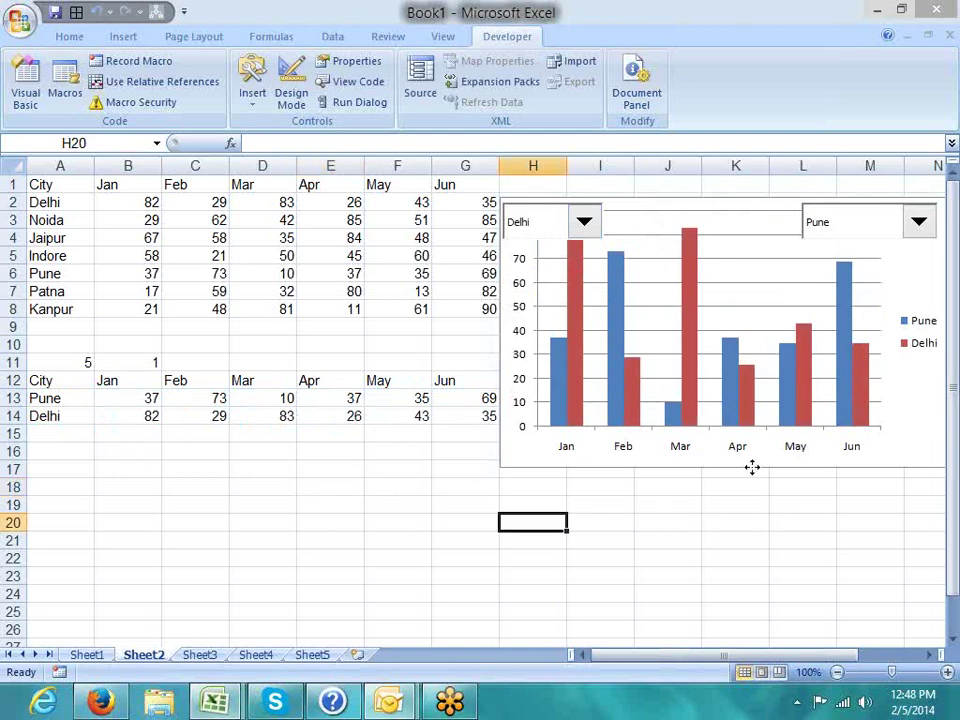
Step: Make the chart taller by dragging its bottom edge down
drag(729, 472, 730, 533)
click(465, 540)
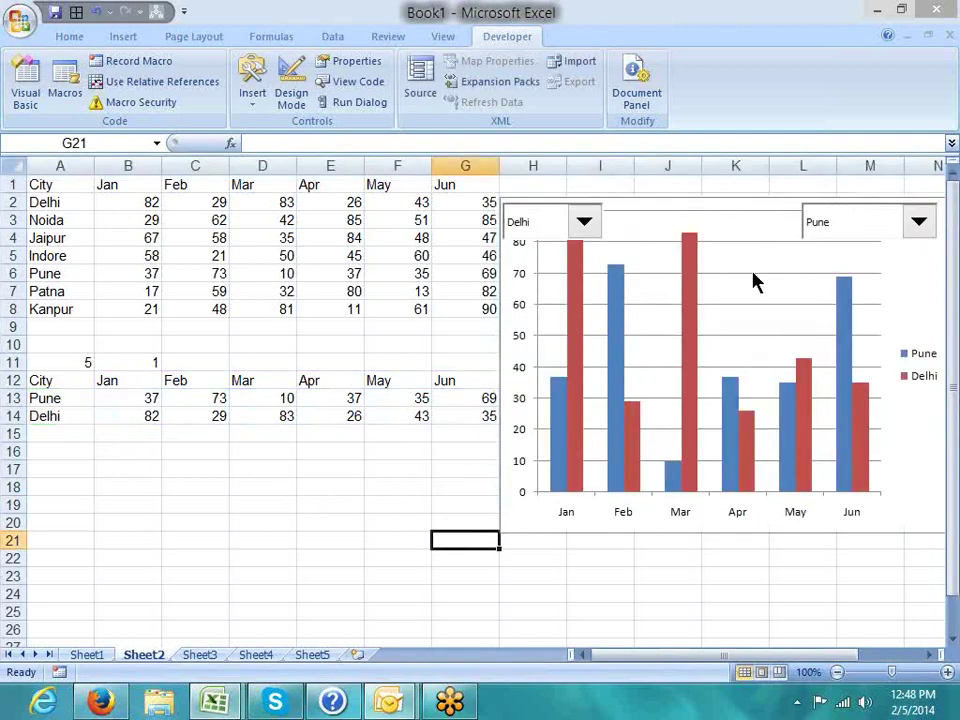
click(872, 232)
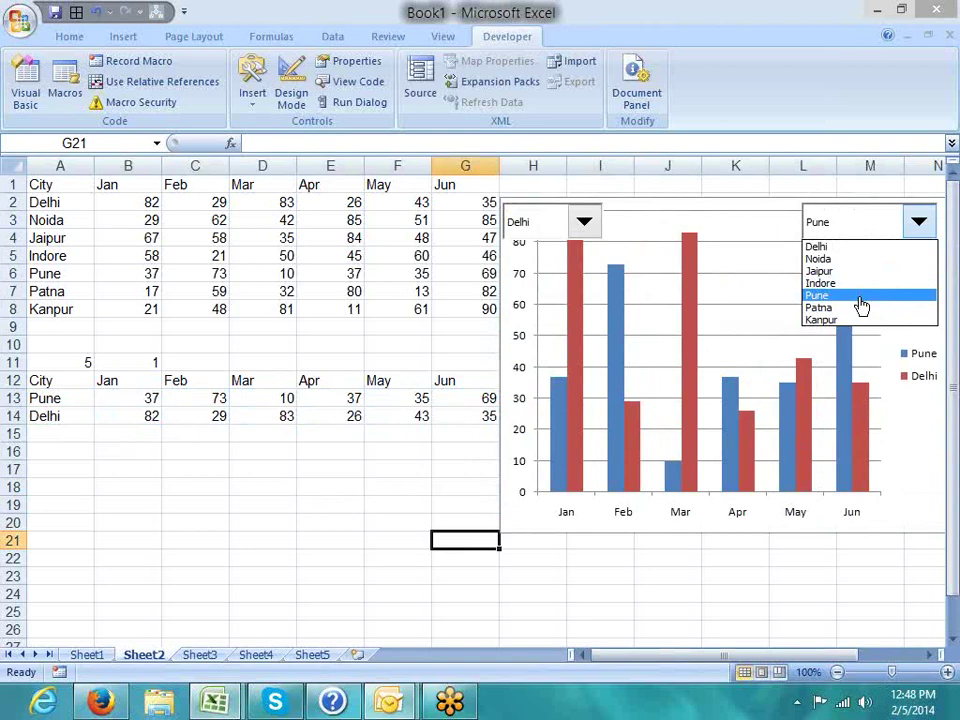
Step: Change the Delhi series' chart type to Line
click(862, 296)
click(688, 336)
right_click(688, 336)
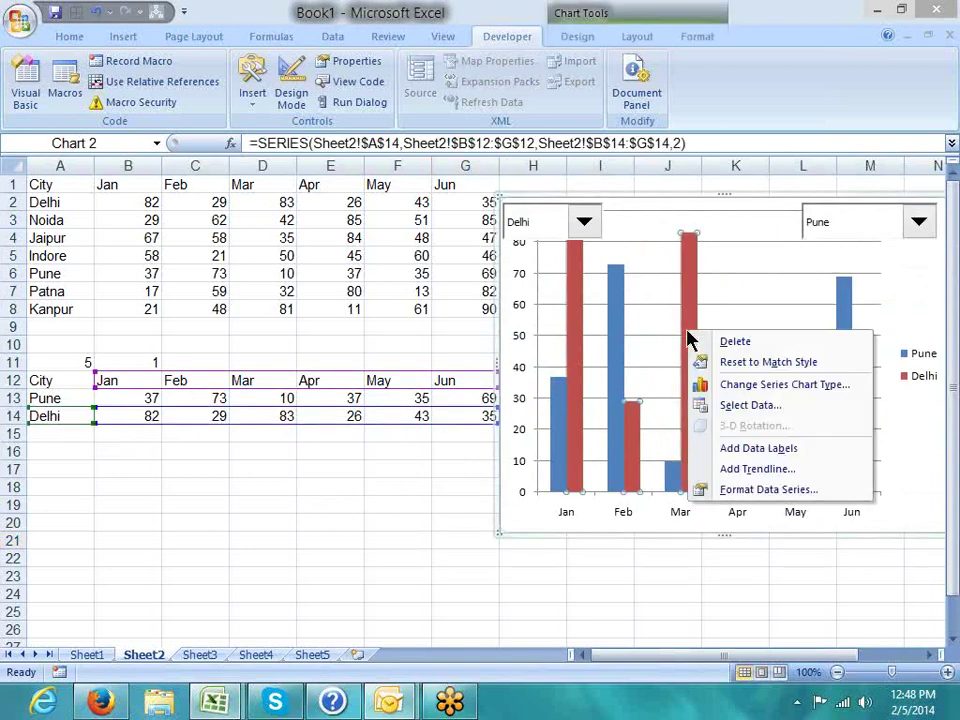
click(740, 492)
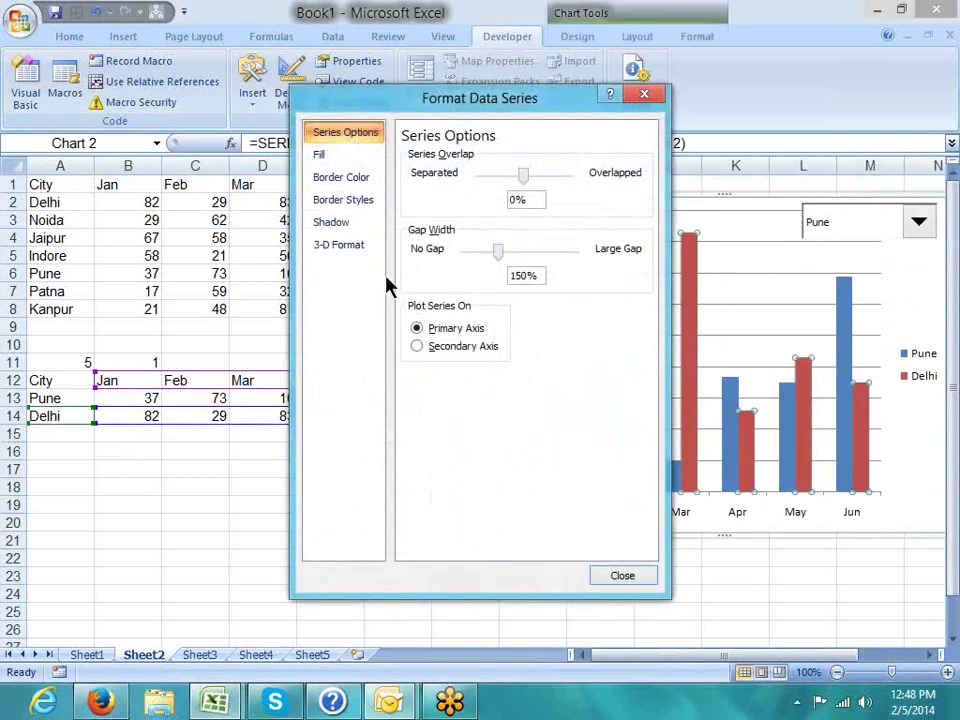
mouse_move(692, 311)
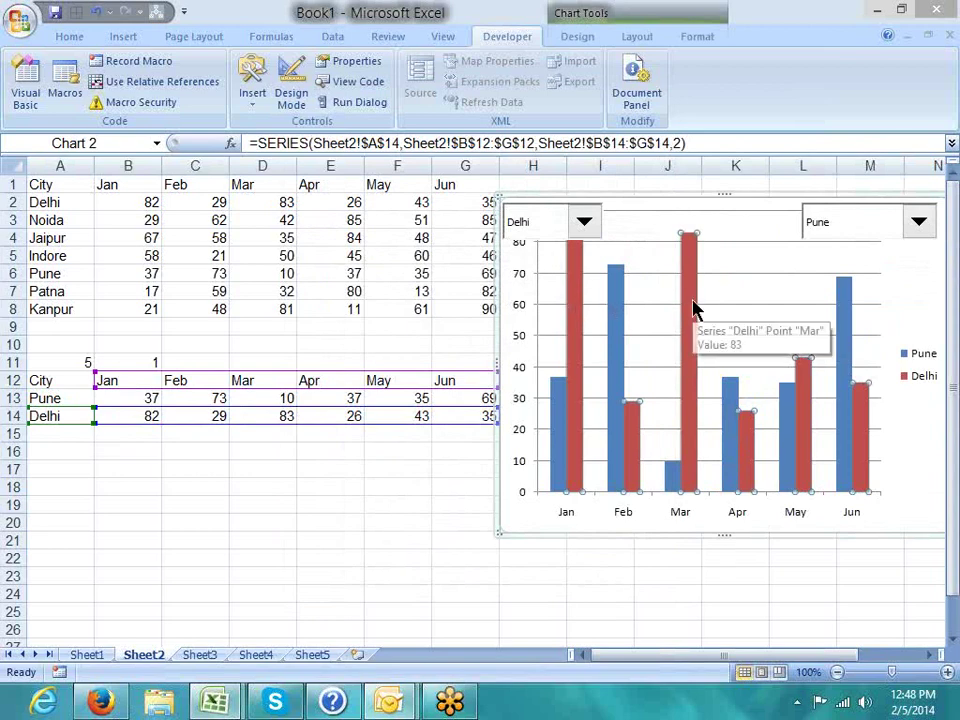
right_click(695, 310)
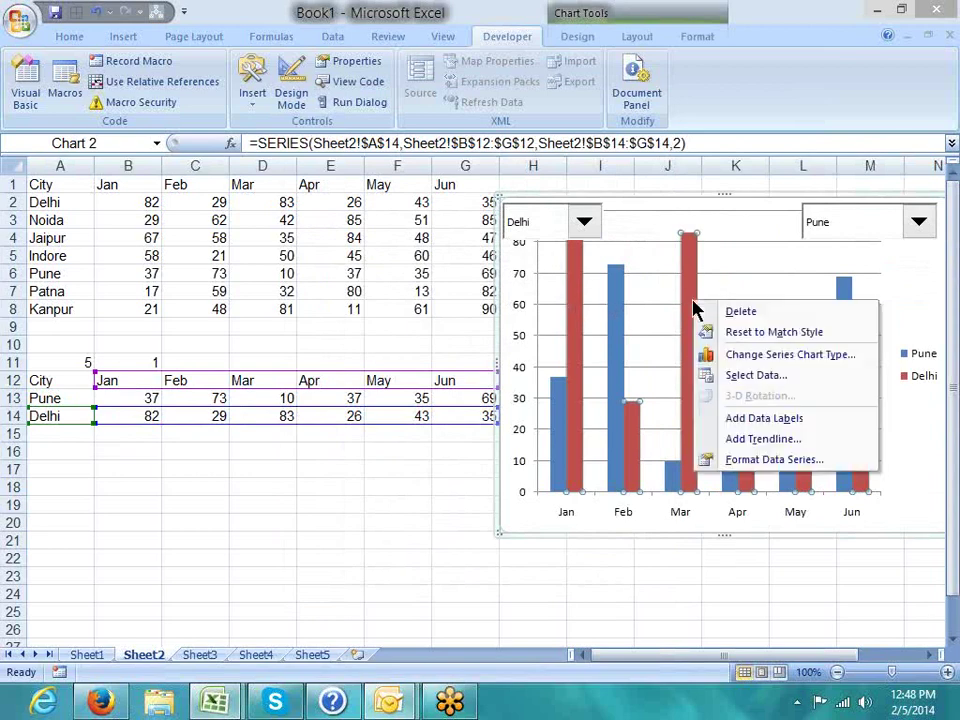
click(755, 358)
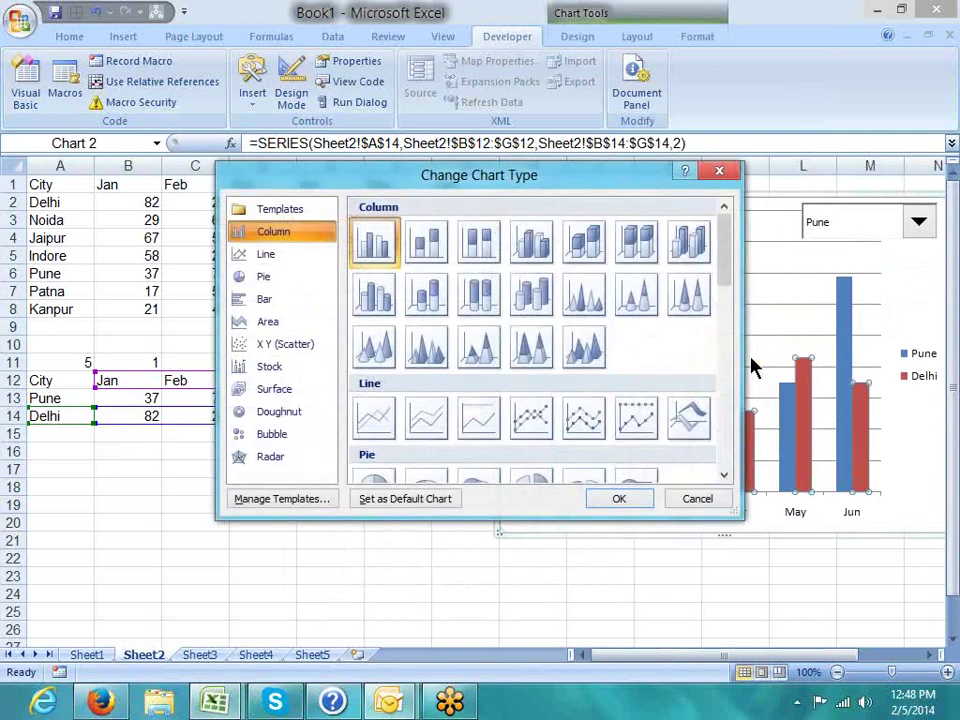
click(596, 494)
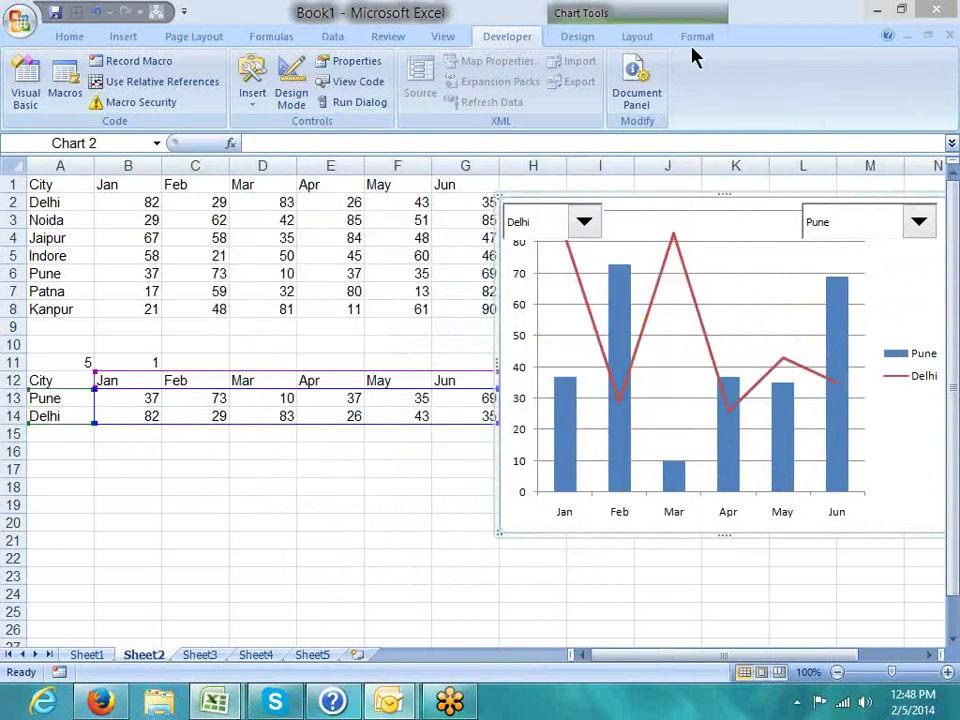
Step: Switch the comparison city to Jaipur, then to Indore, so A11 reads 4
click(914, 224)
click(889, 273)
click(914, 224)
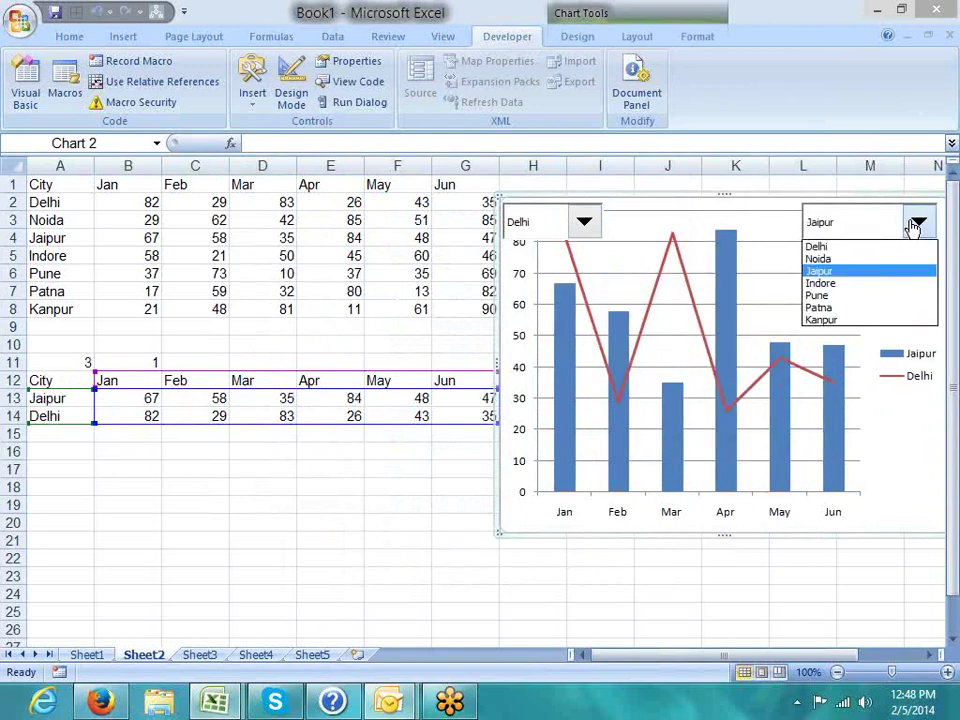
click(893, 285)
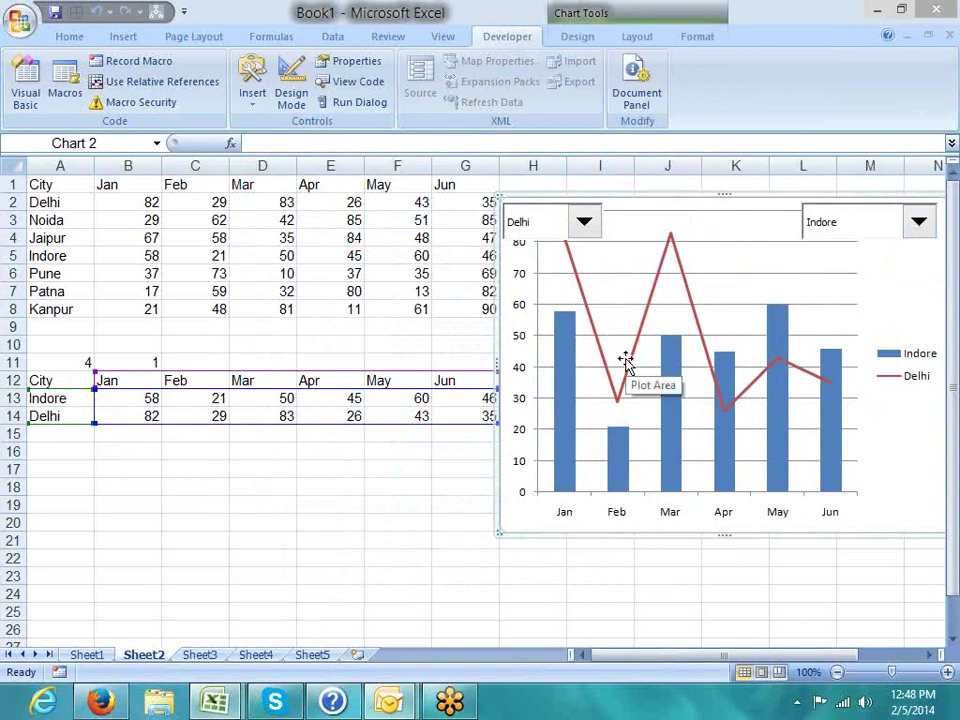
click(254, 110)
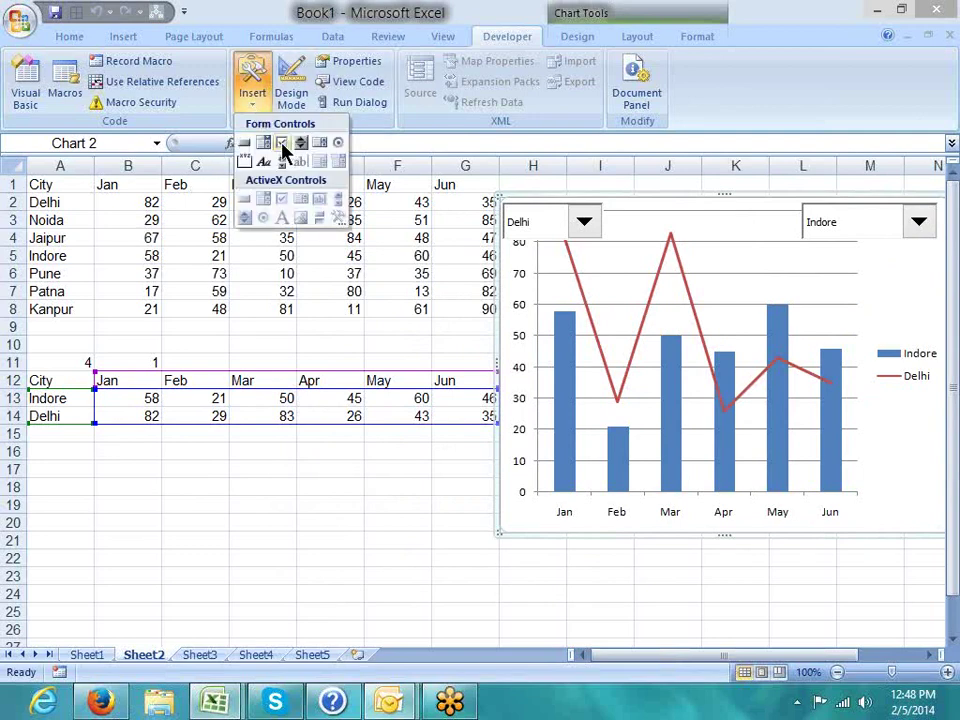
click(283, 143)
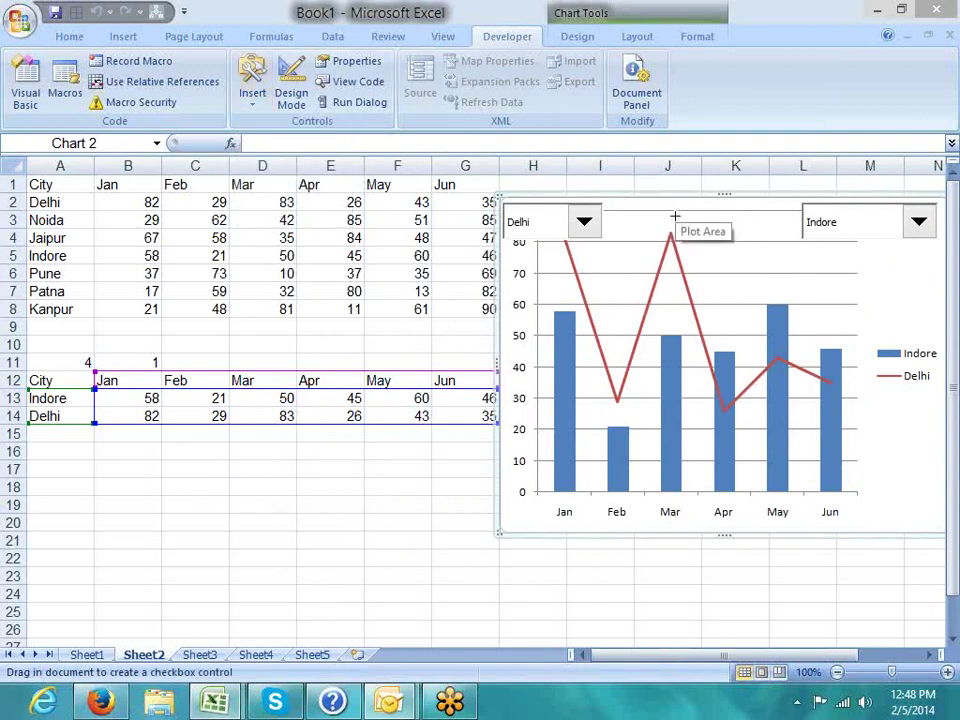
Step: Draw a 'VS' checkbox on the chart, linked to $C$11 with 3-D shading
mouse_move(672, 213)
mouse_down()
mouse_move(729, 242)
mouse_move(737, 236)
mouse_up()
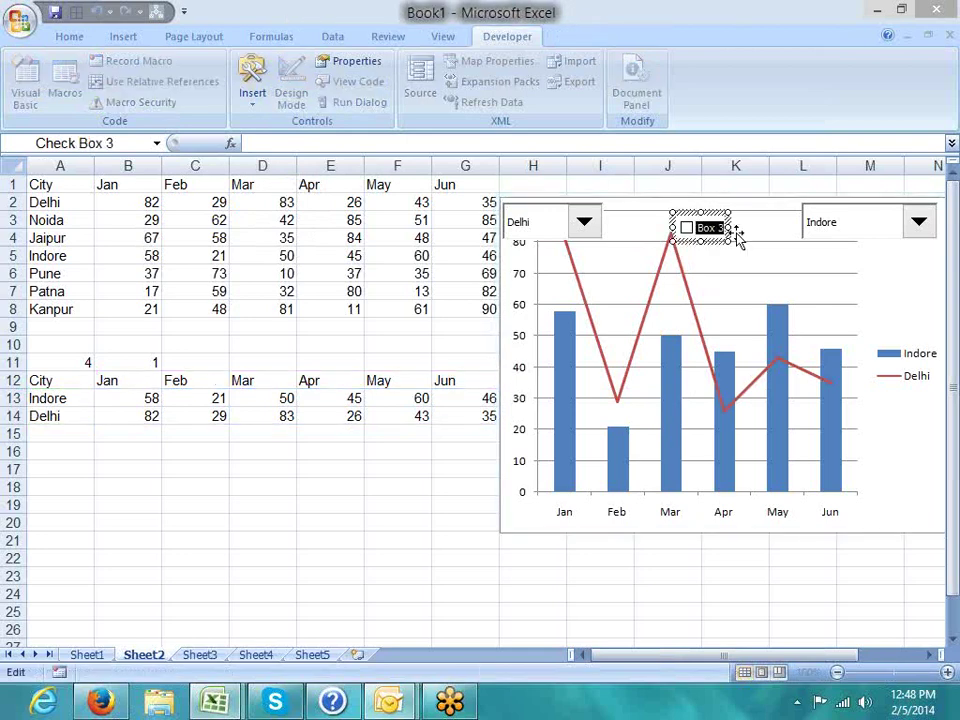
text(V)
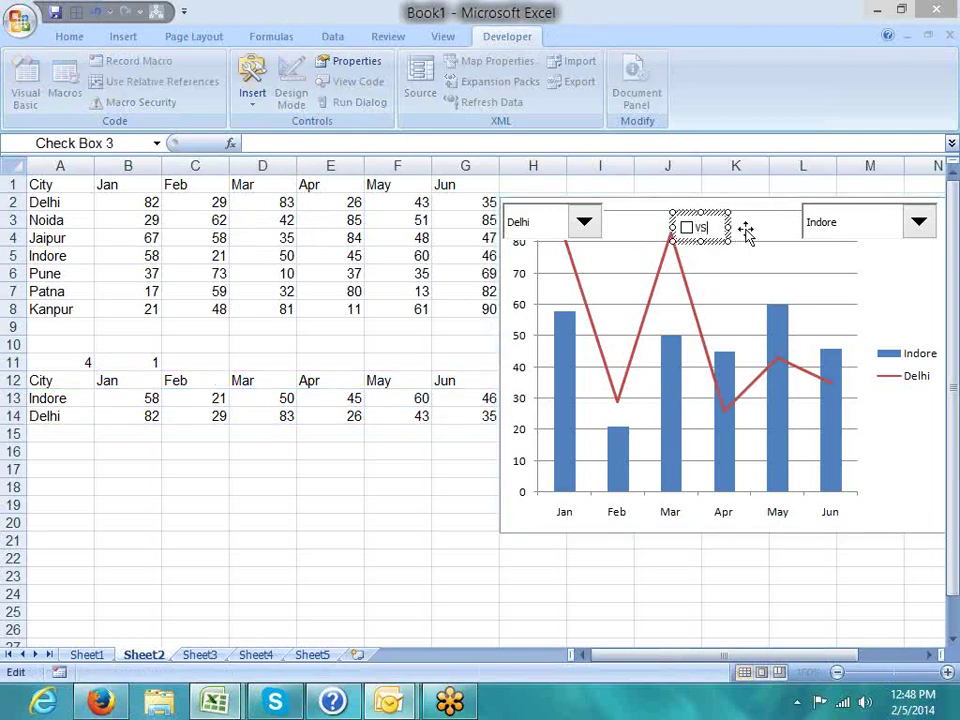
click(703, 236)
right_click(704, 234)
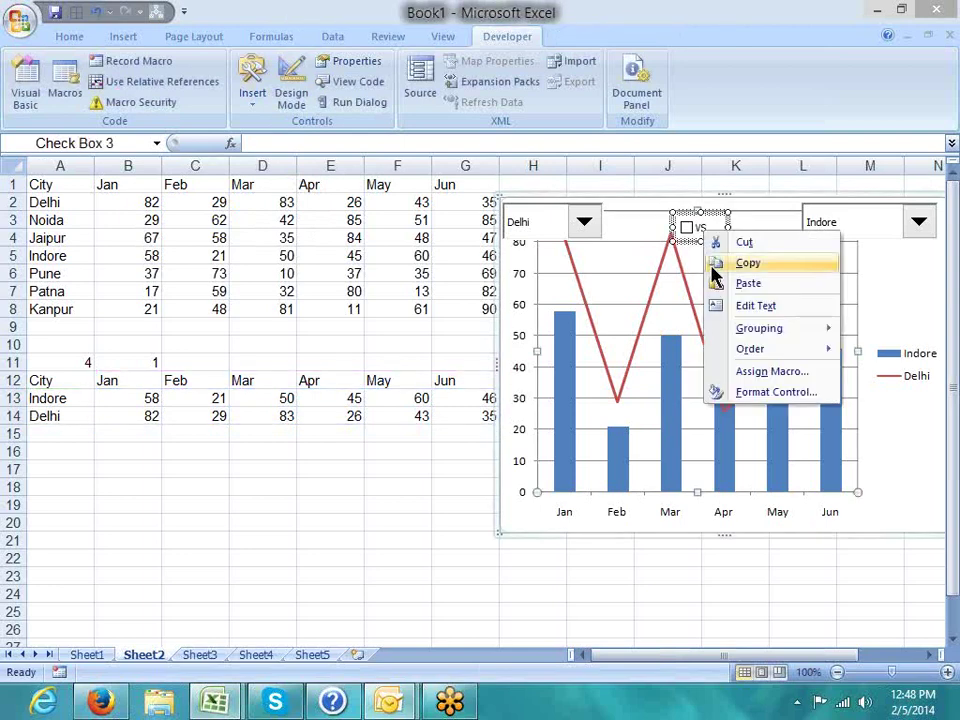
click(766, 392)
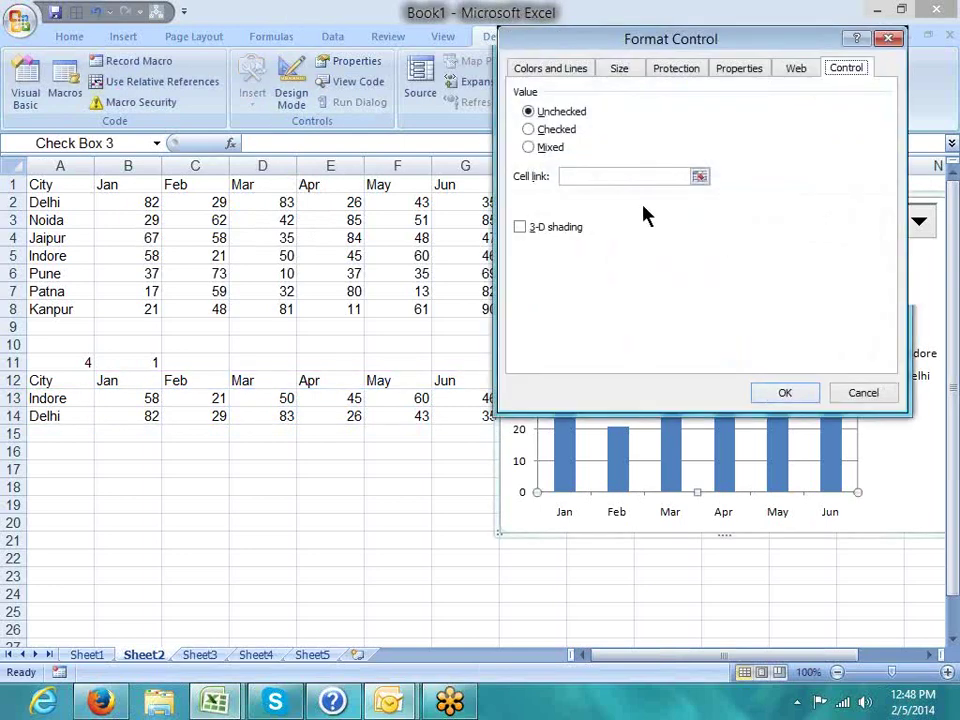
click(570, 178)
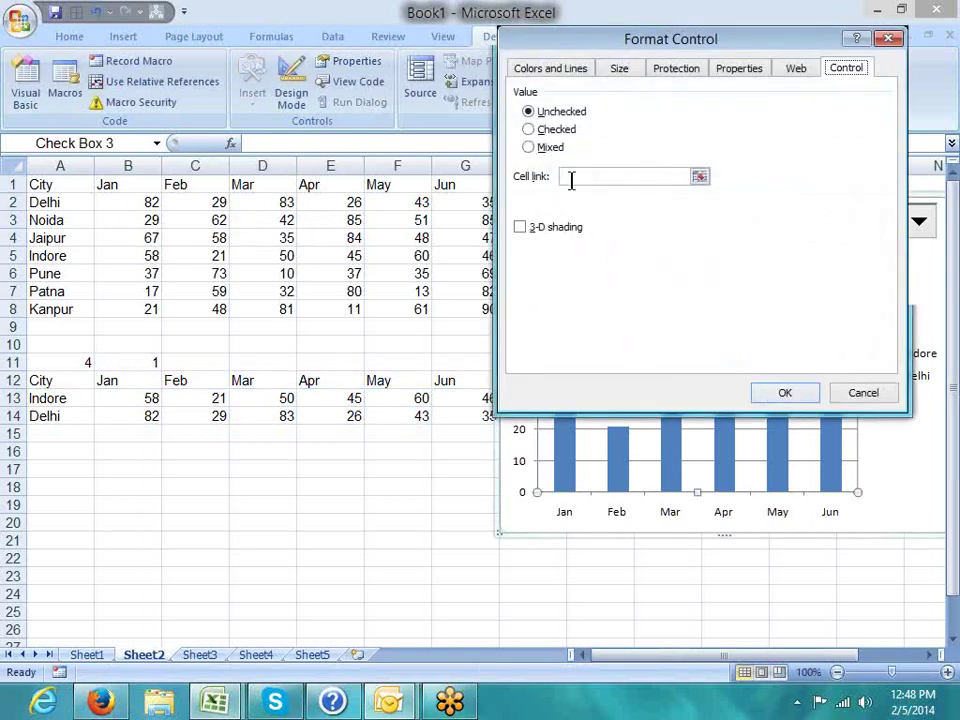
click(216, 365)
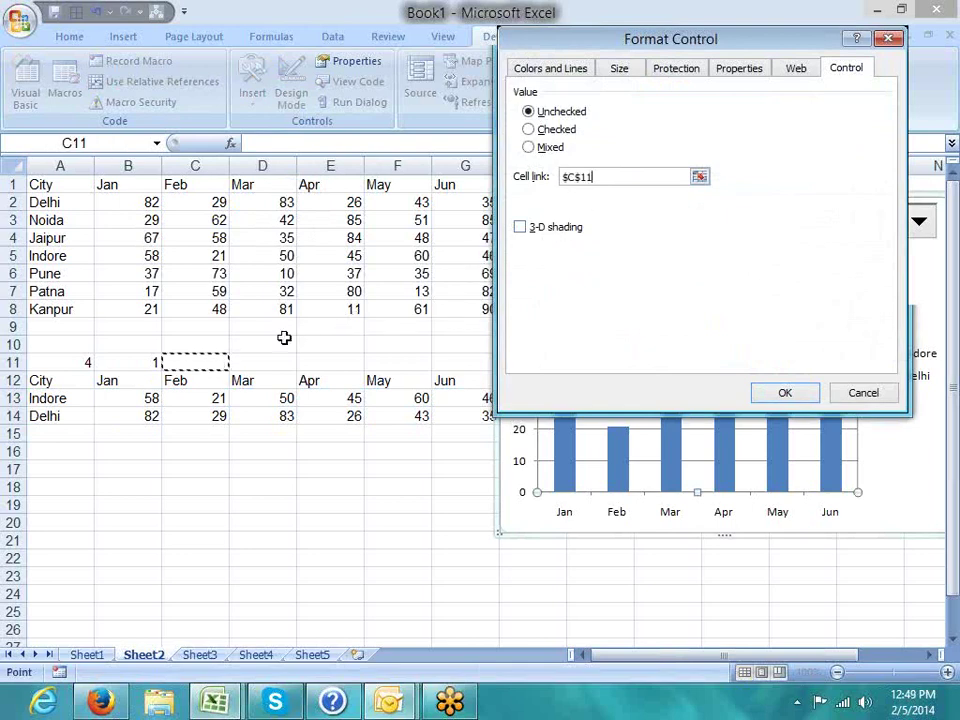
click(538, 230)
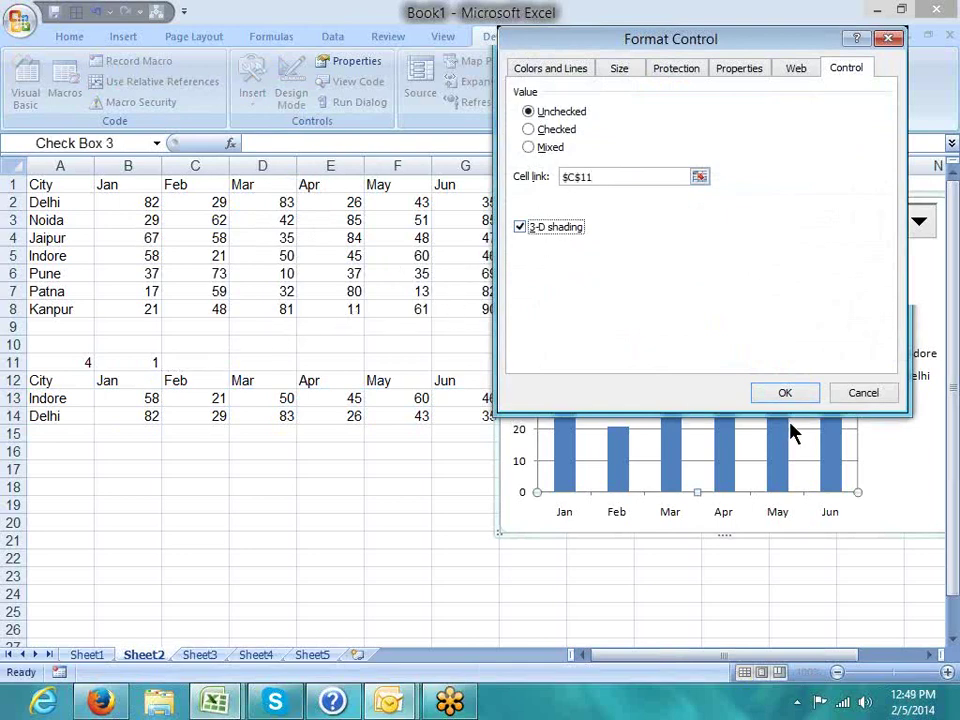
click(785, 393)
click(894, 439)
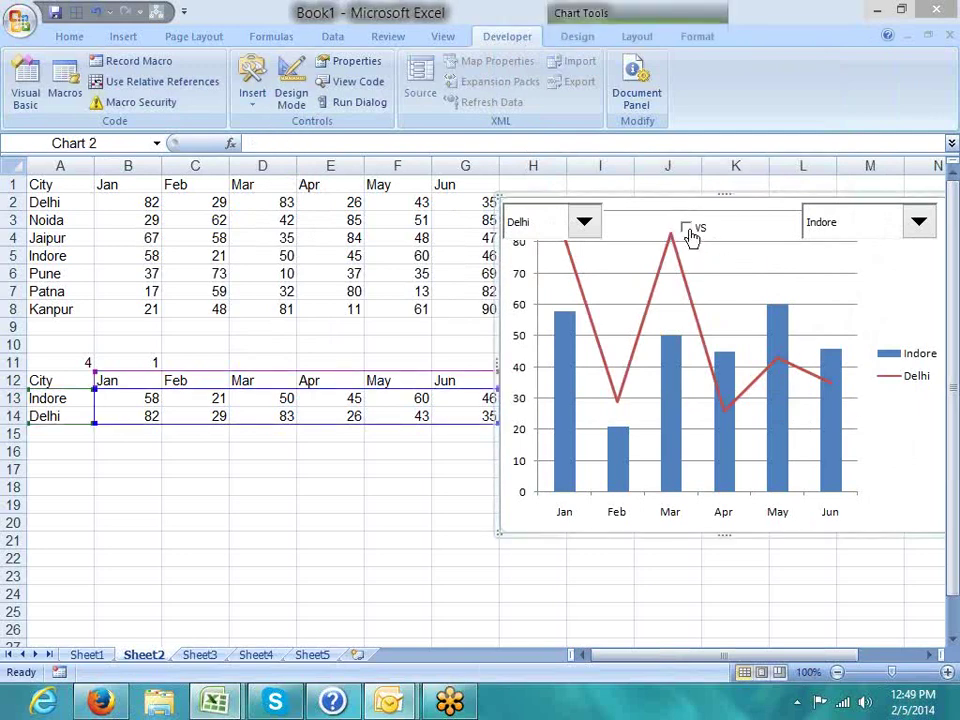
Step: Toggle the VS checkbox repeatedly to test C11, leaving it unticked, then select A14
click(689, 230)
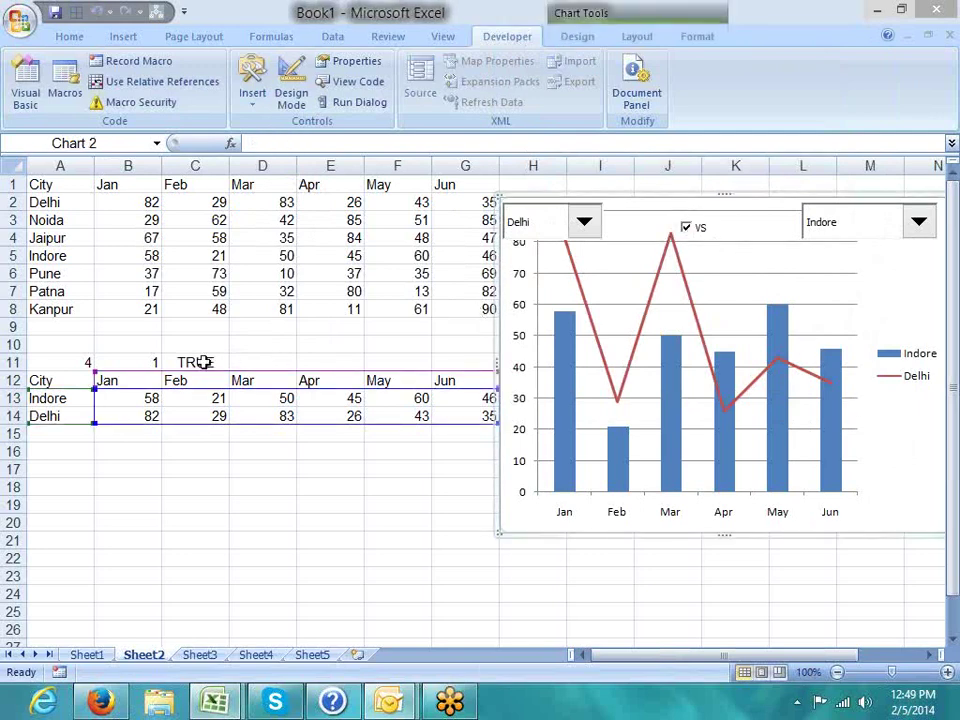
click(684, 230)
click(686, 230)
click(686, 230)
click(686, 230)
click(686, 230)
click(686, 230)
click(686, 230)
click(255, 538)
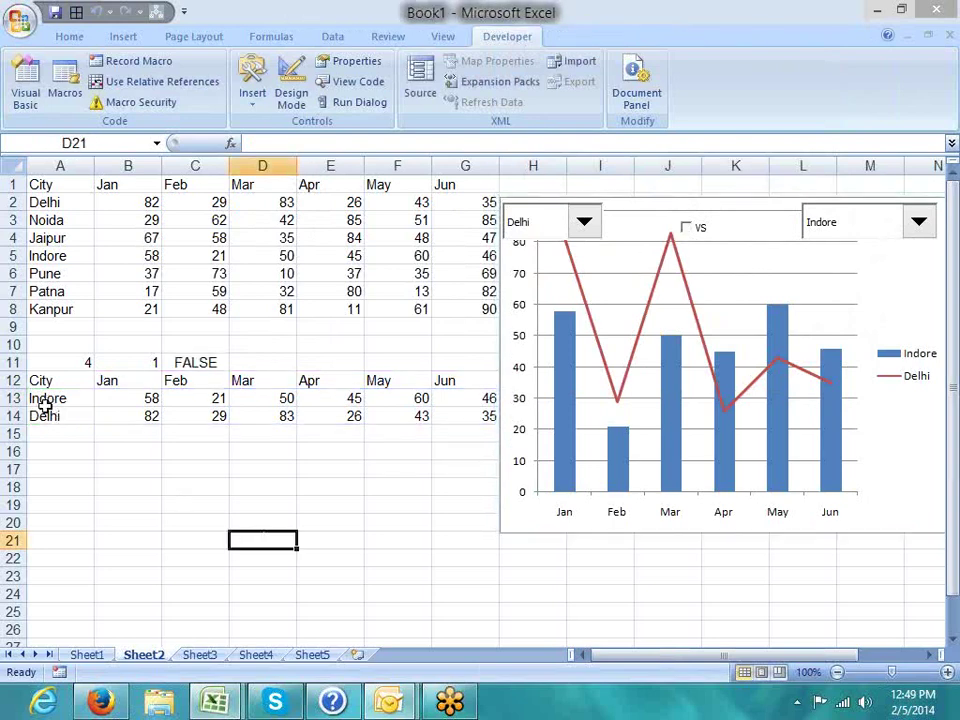
click(45, 412)
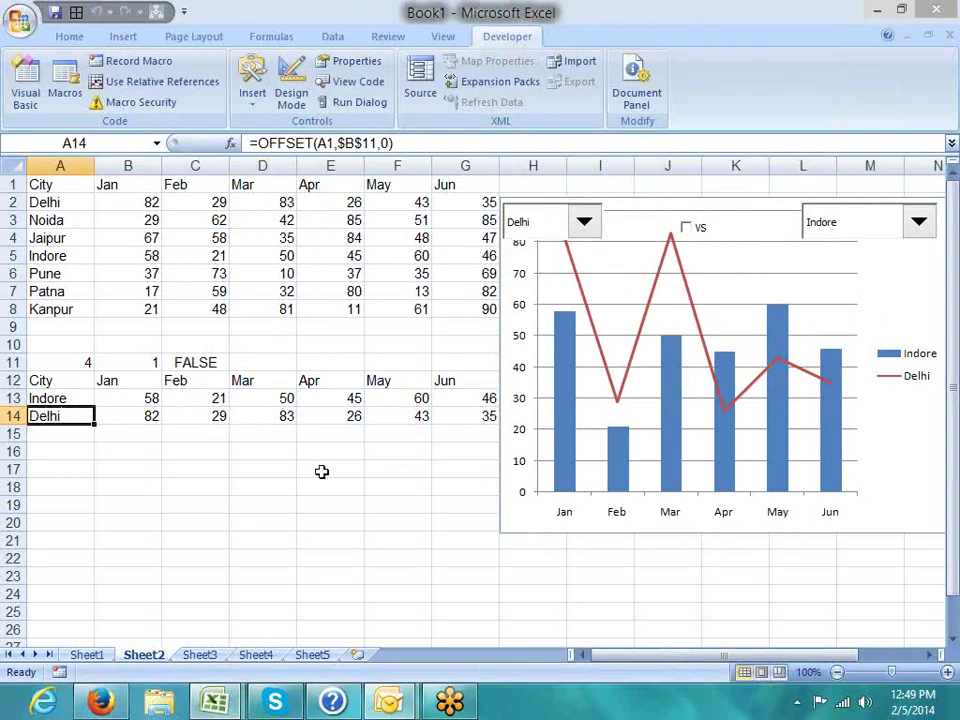
Step: Rewrite A14 as =IF(C11,OFFSET(A1,$B$11,0),"") and accept Excel's correction
click(258, 143)
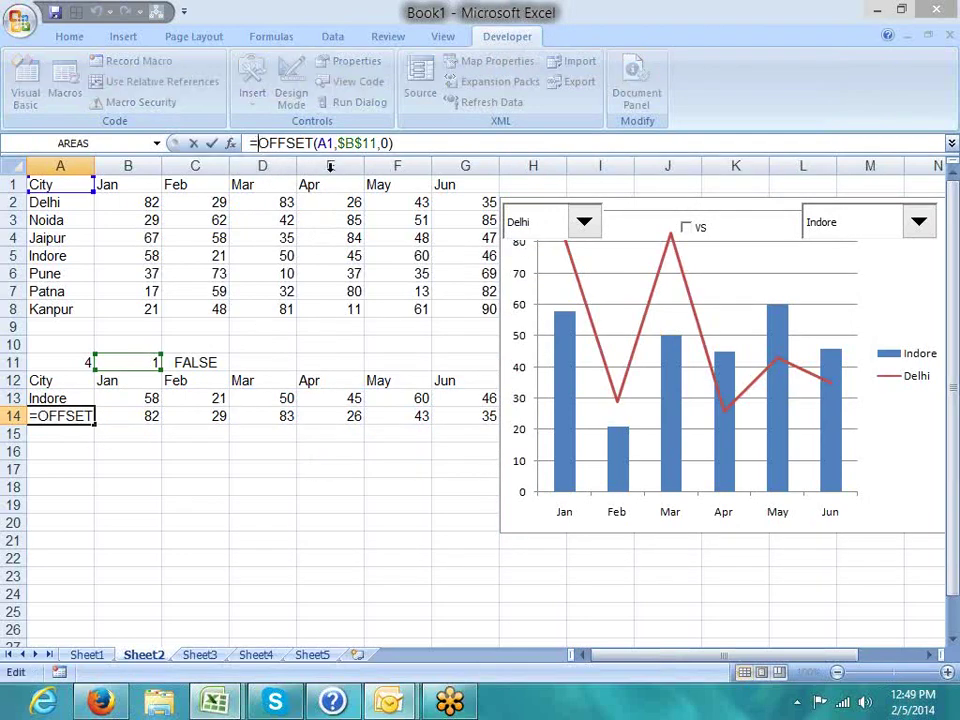
text(IF)
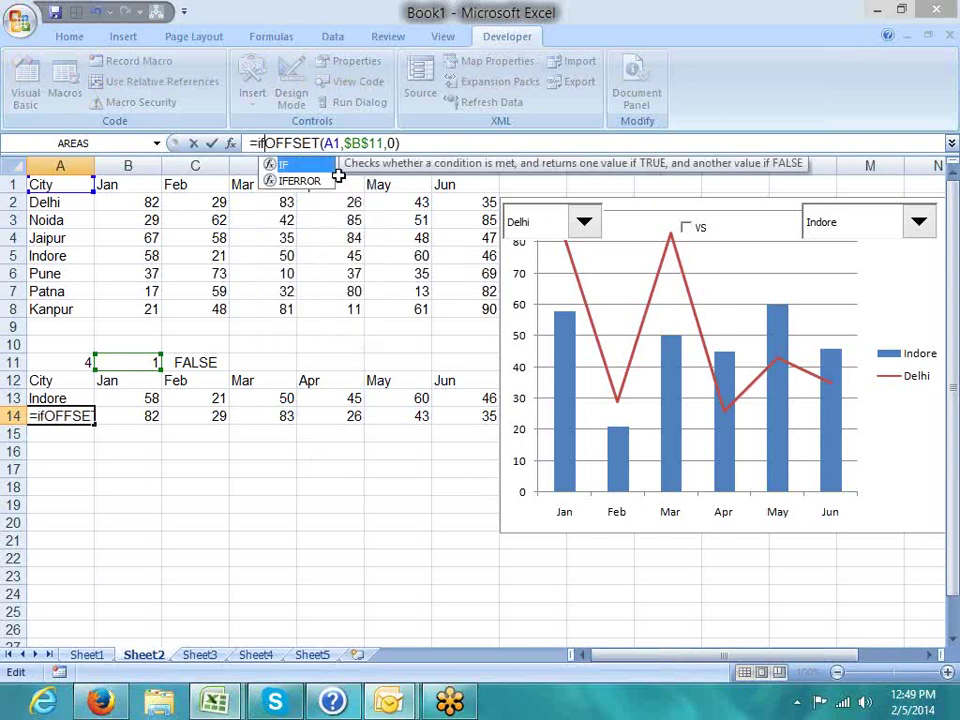
text(()
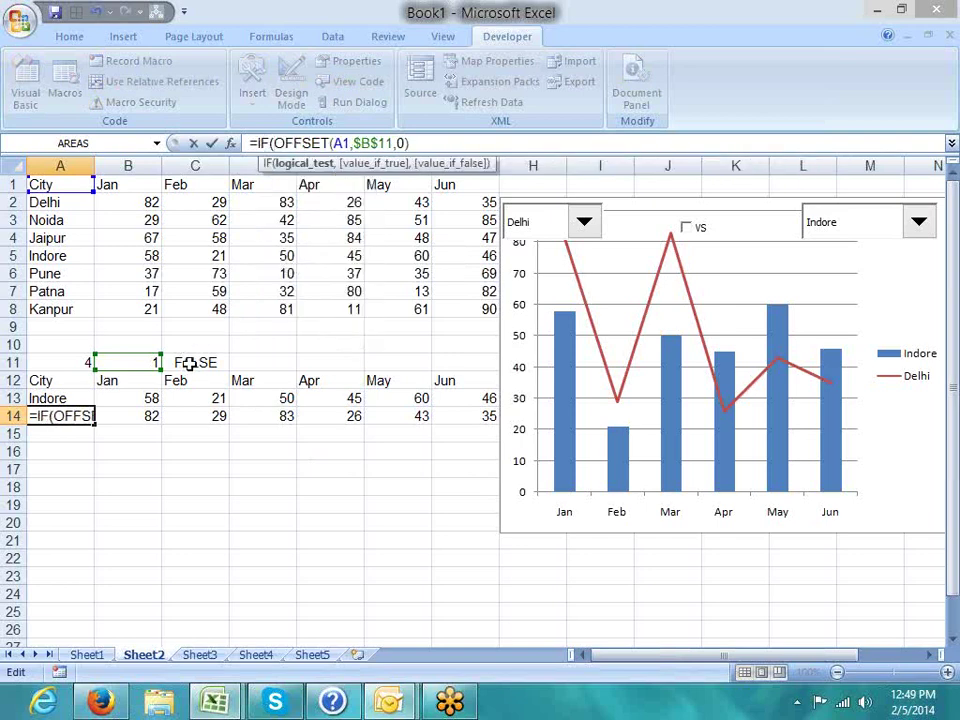
click(189, 362)
text(,)
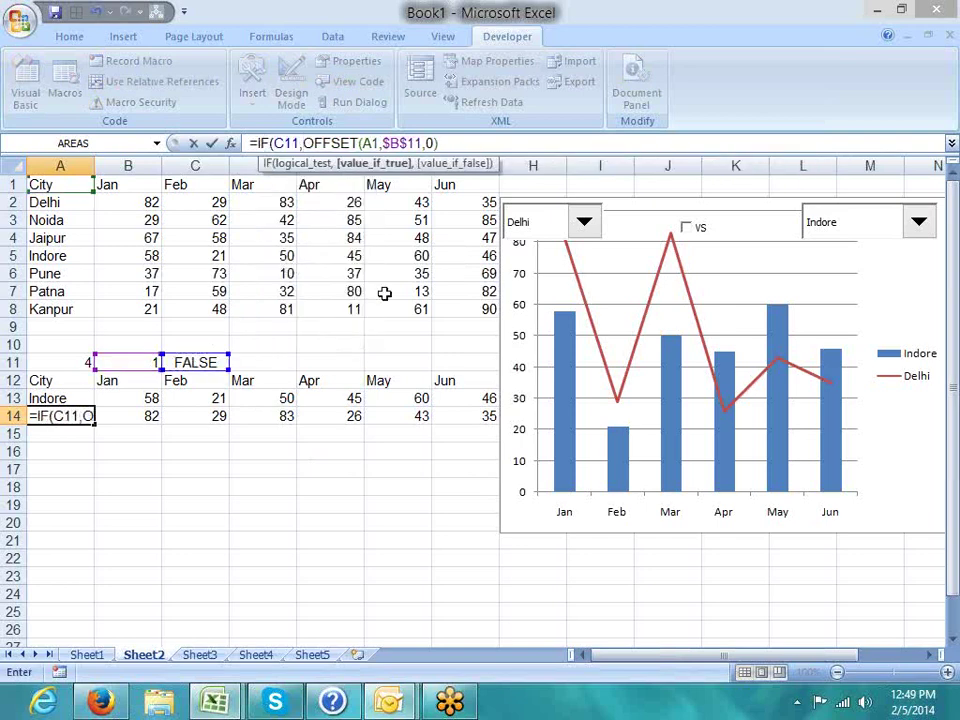
click(452, 145)
text(,)
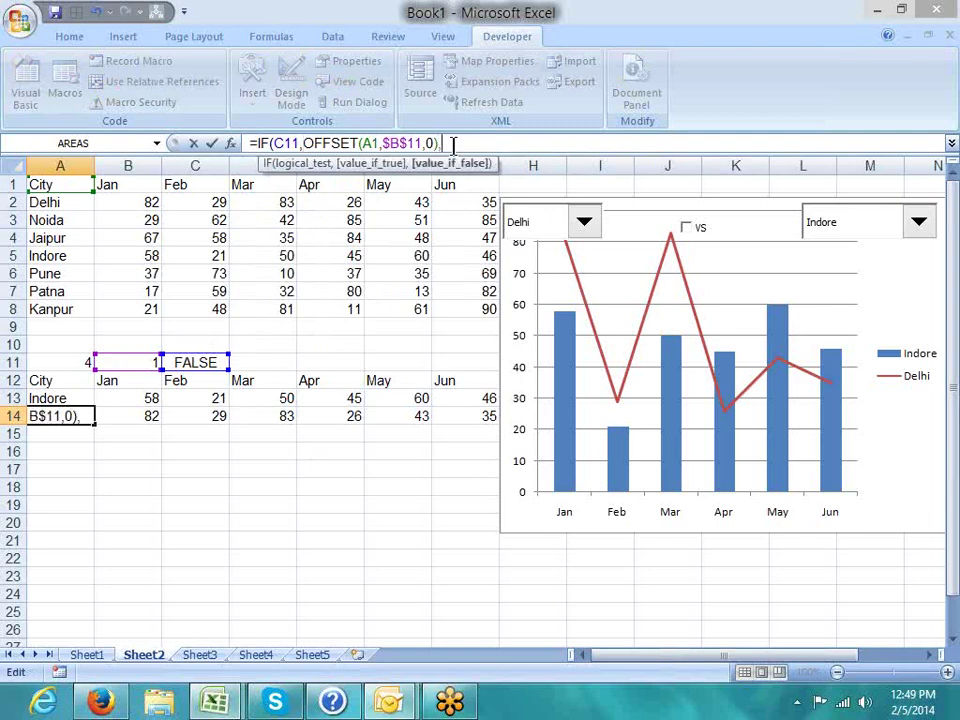
key(Return)
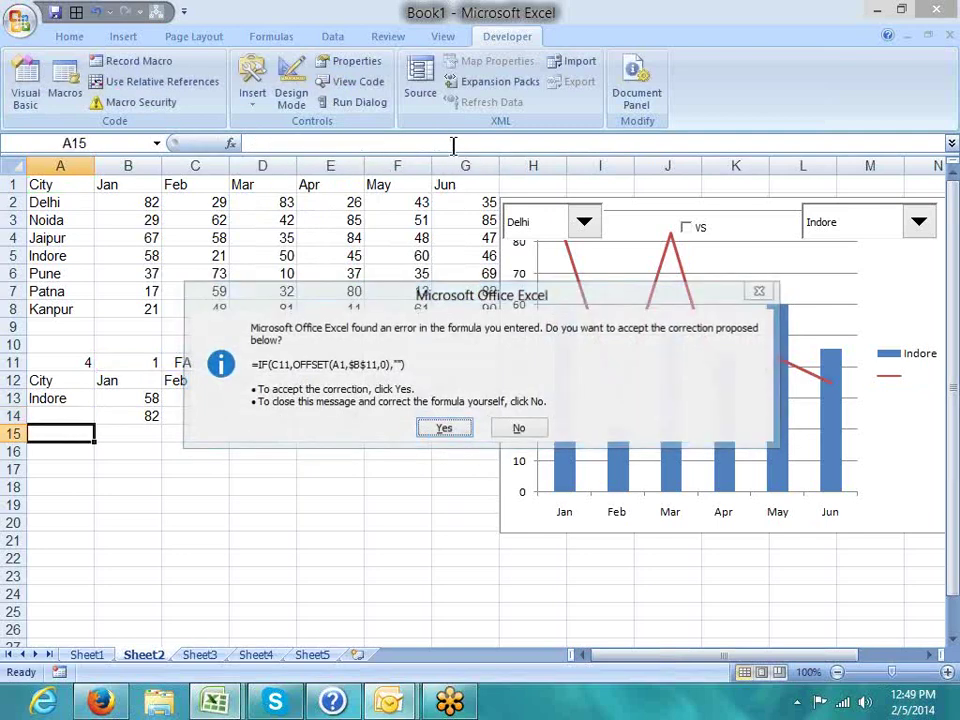
key(Return)
Step: Fill the IF formula across A14:G14 with Ctrl+R
key(Up)
key(Right)
key(Right)
key(Right)
key(Left)
key(Left)
key(Left)
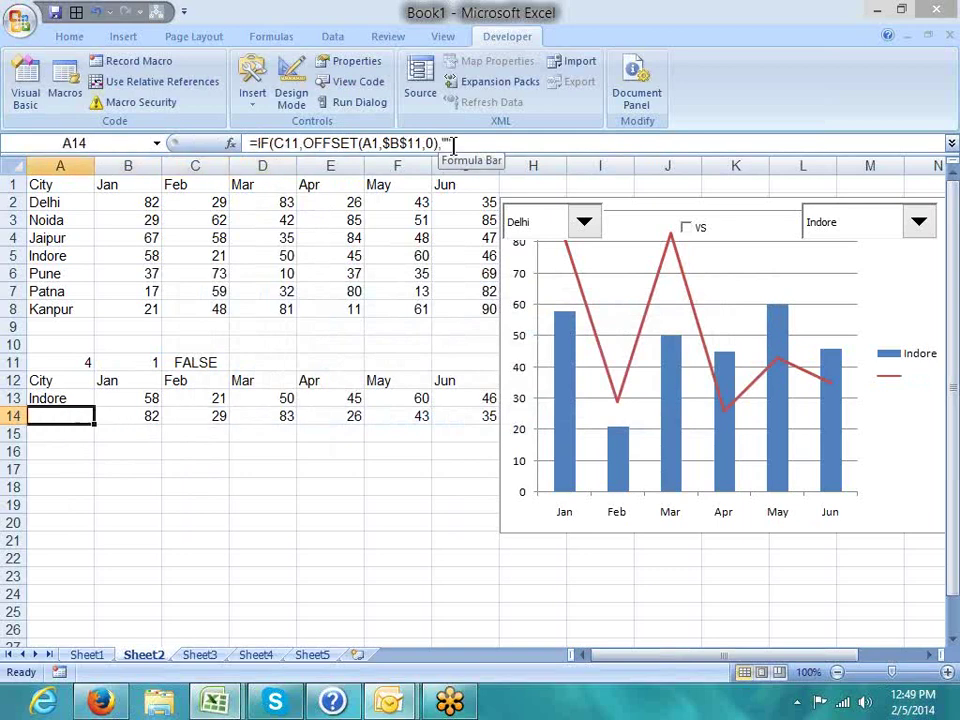
key(shift+Right)
key(shift+Right)
key(shift+Right)
key(shift+Right)
key(shift+Right)
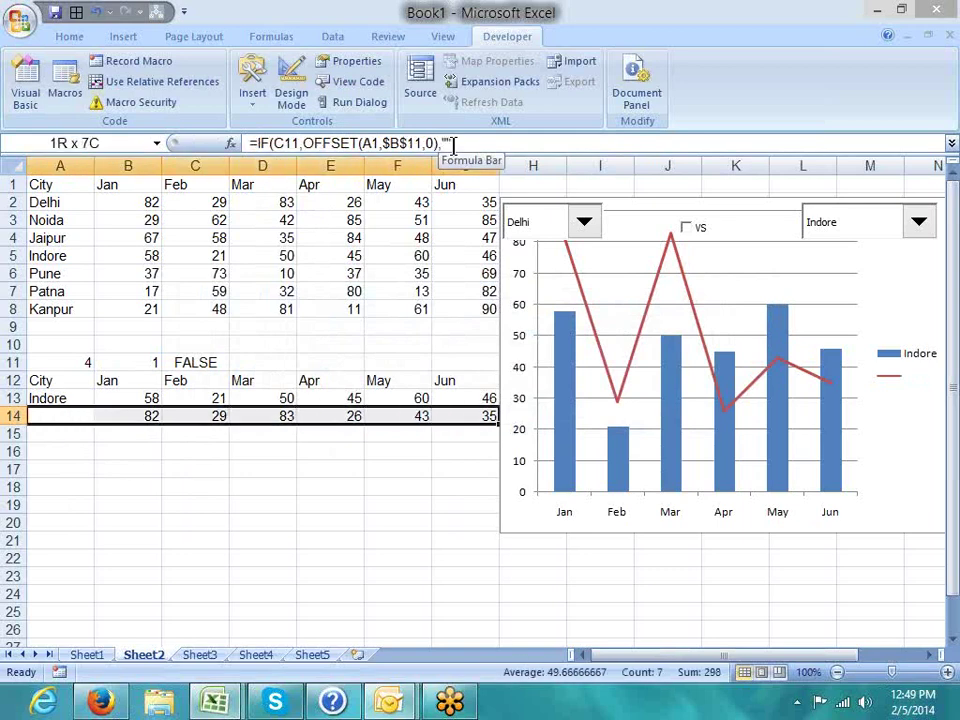
key(ctrl+r)
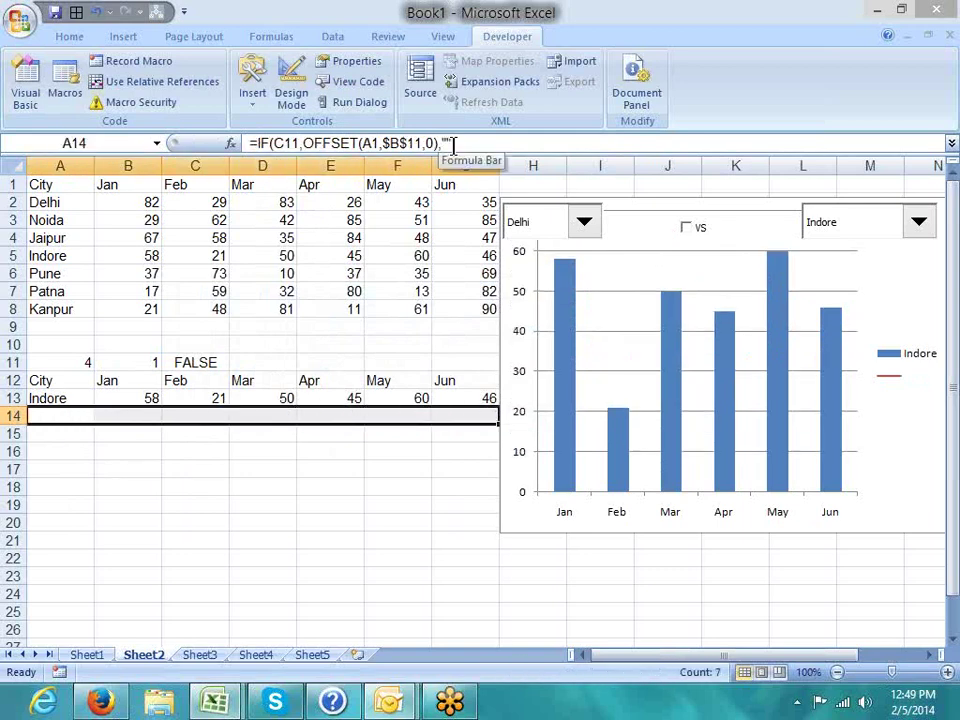
Step: Toggle VS to confirm Delhi's line hides and reappears, leaving it ticked
click(356, 556)
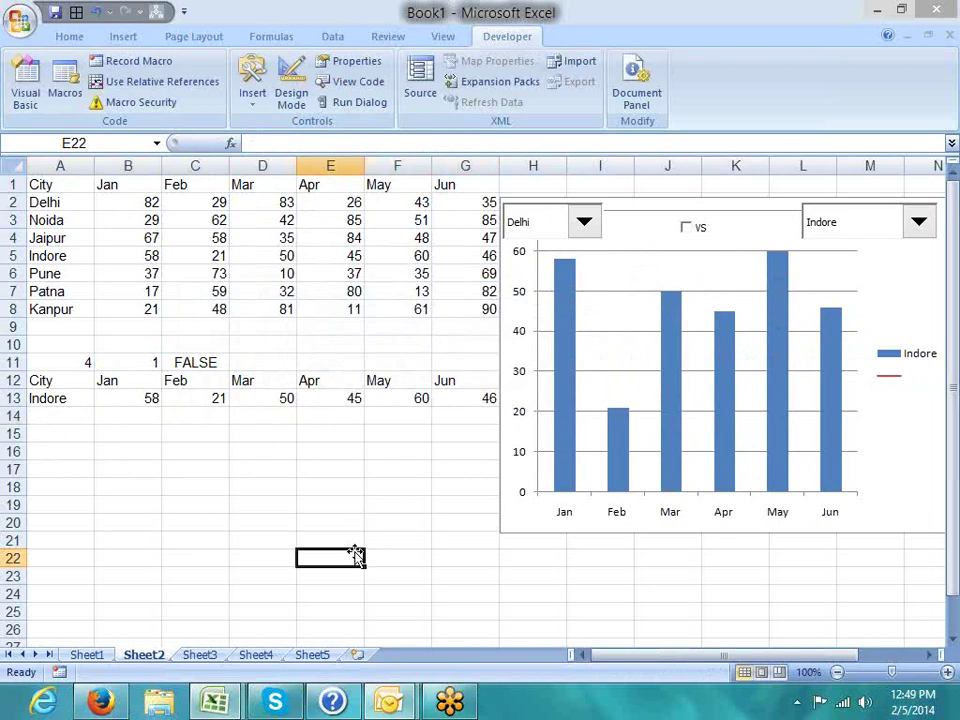
click(686, 229)
click(686, 229)
click(686, 229)
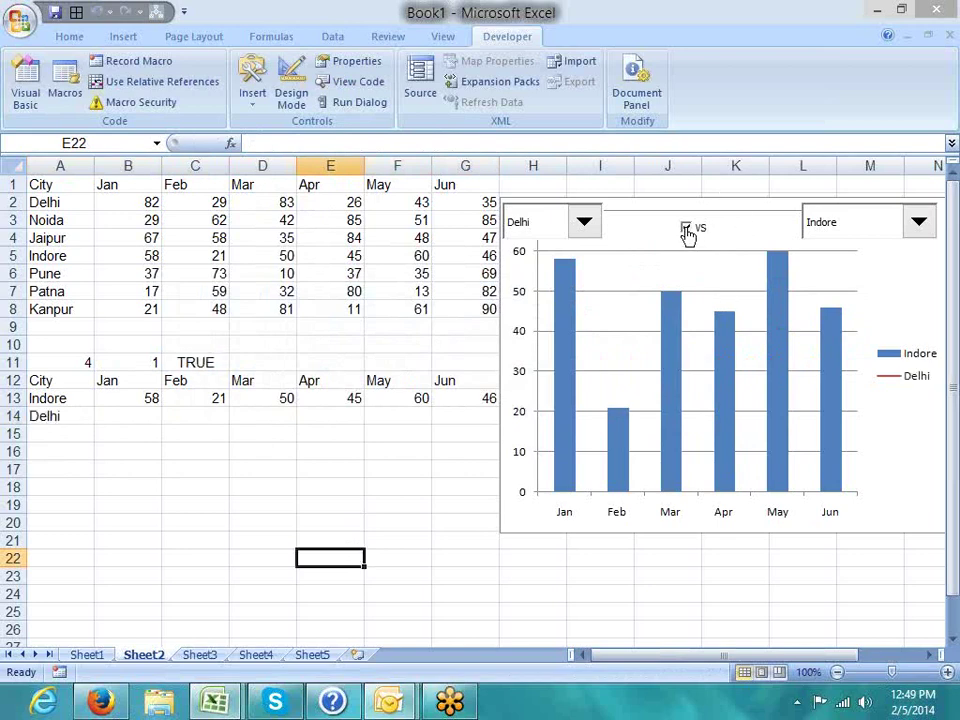
click(58, 417)
Step: Make C11 absolute in A14's IF formula and fill it across A14:G14
click(289, 143)
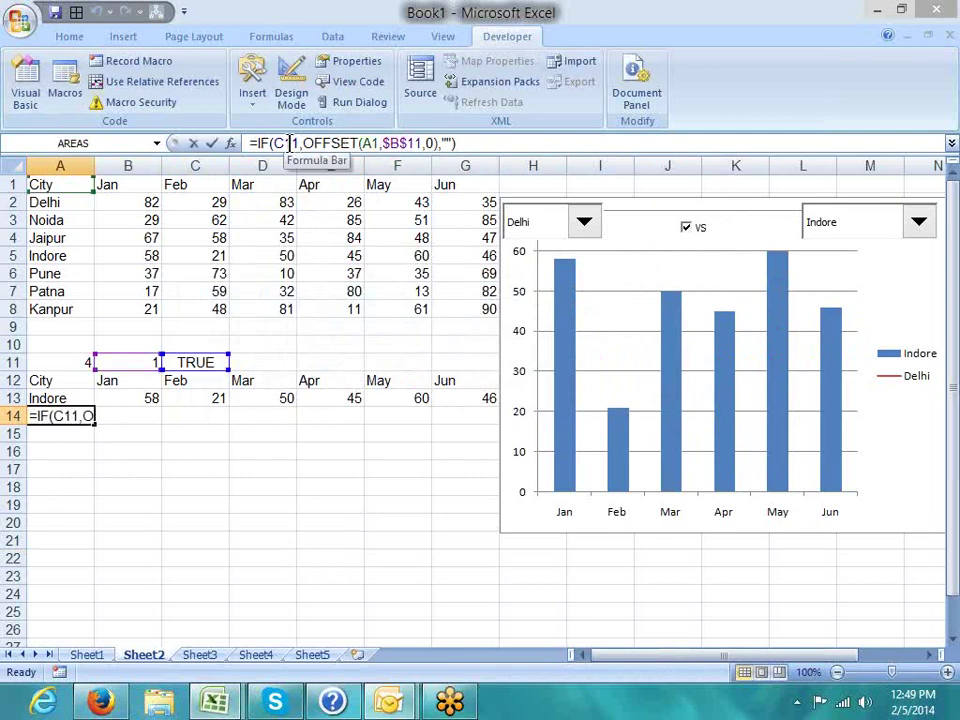
key(F4)
key(ctrl+Return)
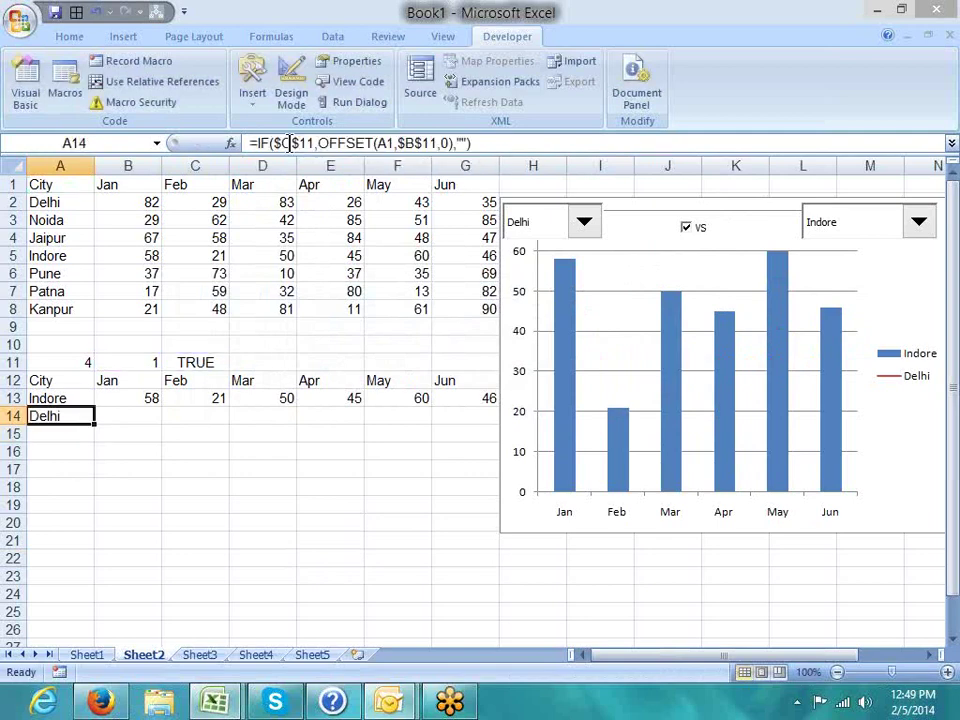
key(shift+Right)
key(shift+Right)
key(shift+Right)
key(shift+Right)
key(shift+Right)
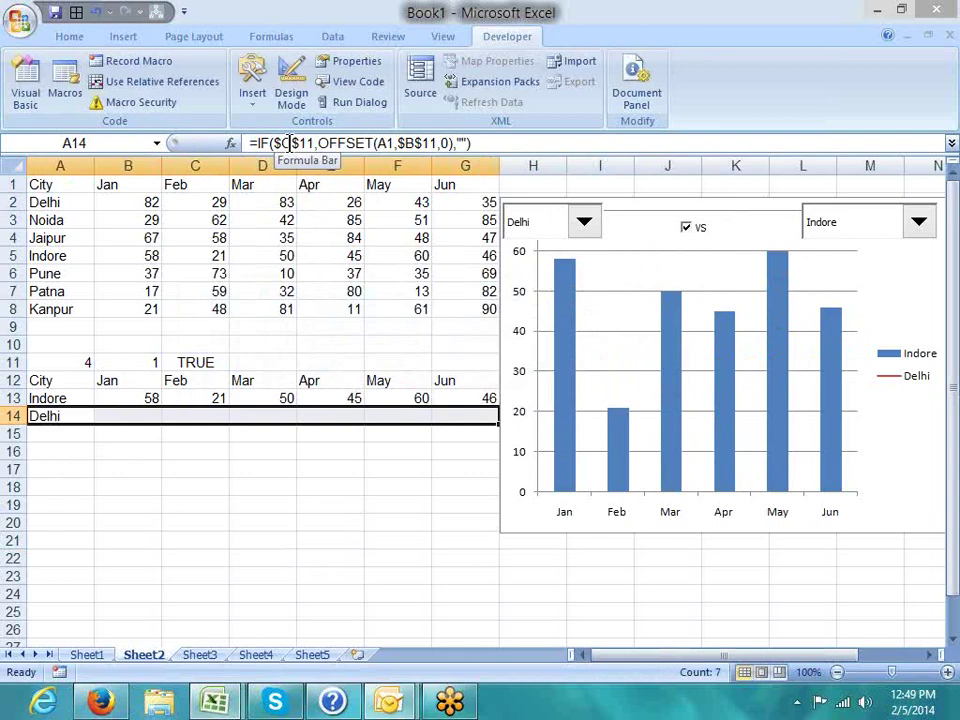
key(ctrl+r)
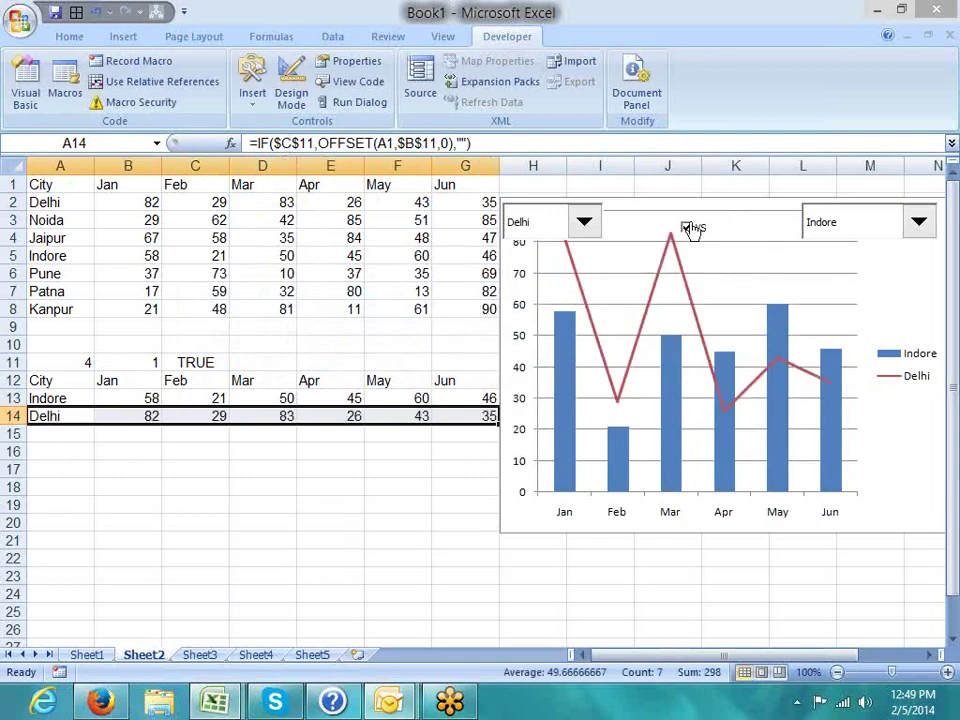
Step: Toggle the vs checkbox repeatedly to test it, leaving it unticked
click(687, 228)
click(687, 228)
click(687, 228)
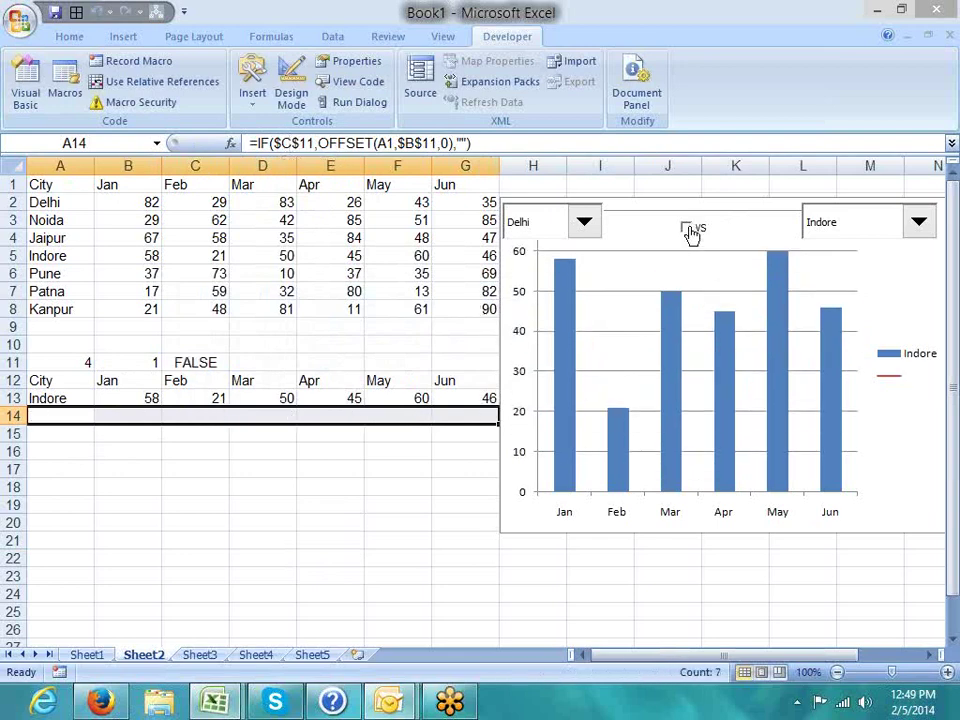
click(687, 228)
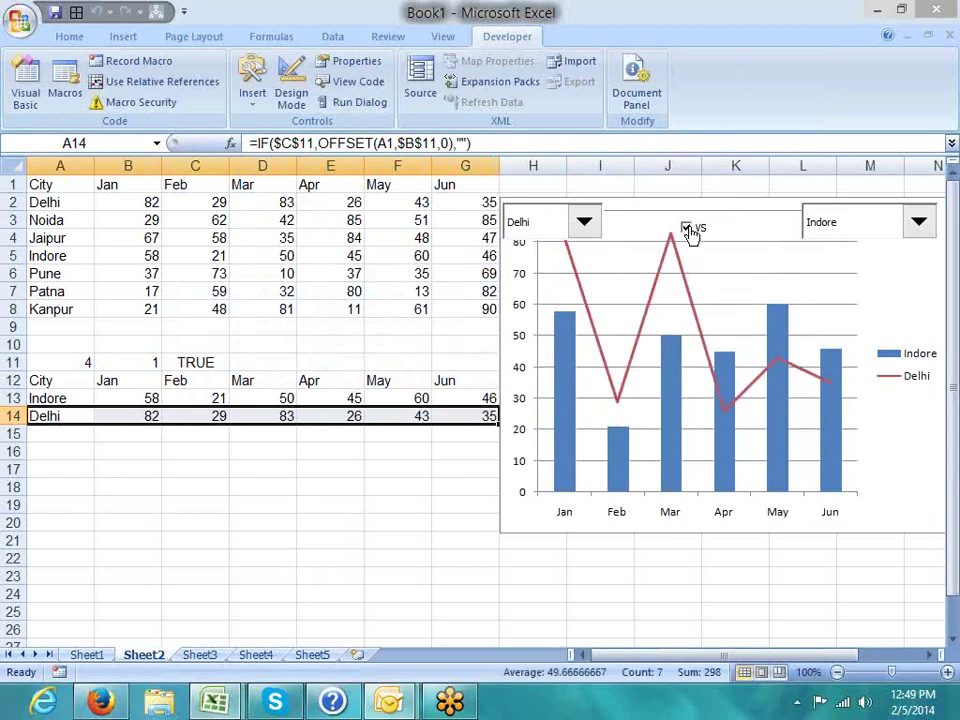
click(687, 228)
click(687, 228)
click(687, 228)
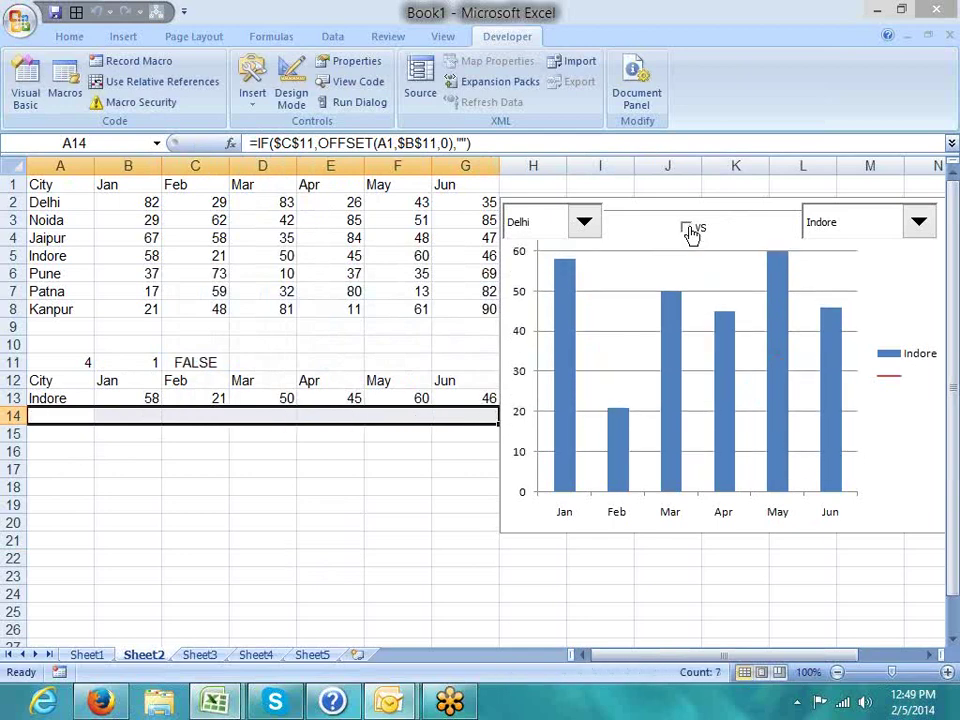
click(687, 228)
click(687, 228)
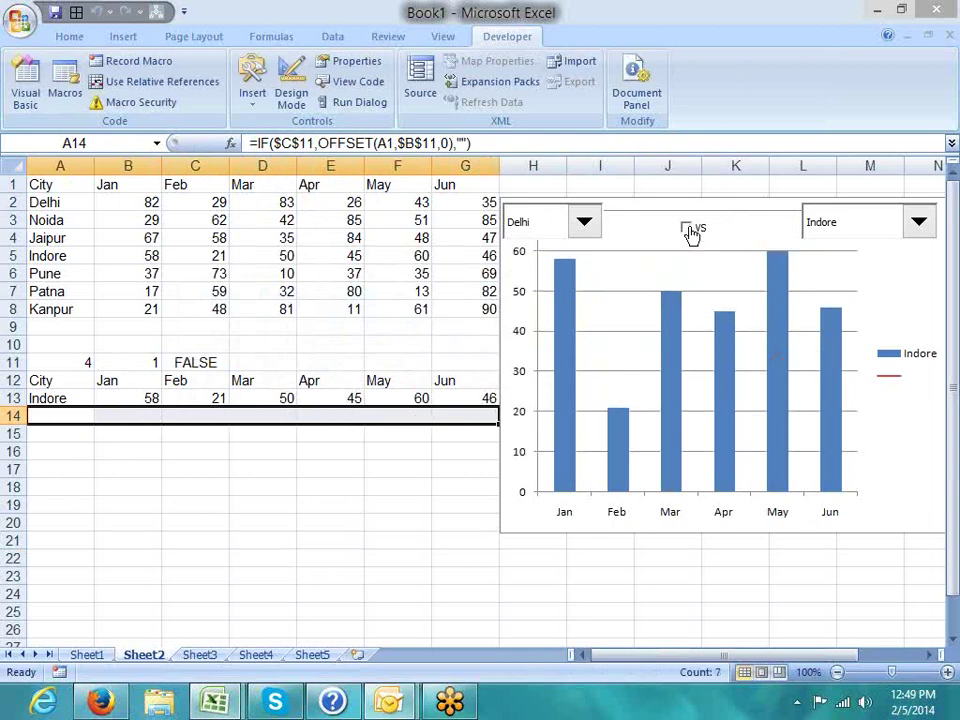
Step: Pick Pune as the comparison city and toggle its line on, then off
click(584, 221)
click(548, 295)
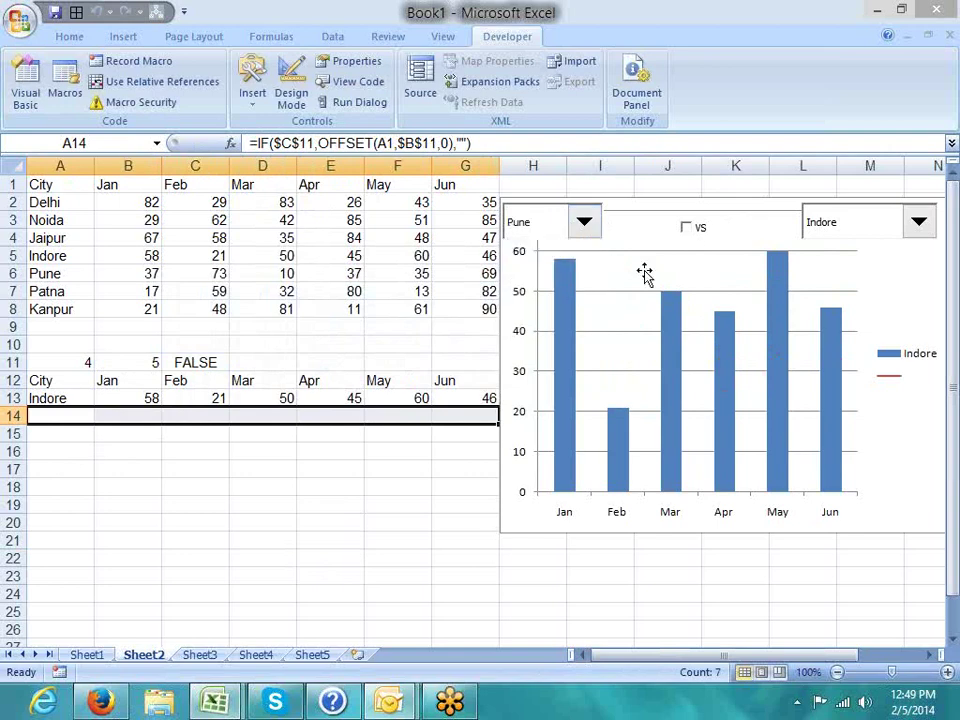
click(688, 238)
click(687, 229)
Step: Chart Jaipur as the main city, after briefly trying Patna
click(917, 221)
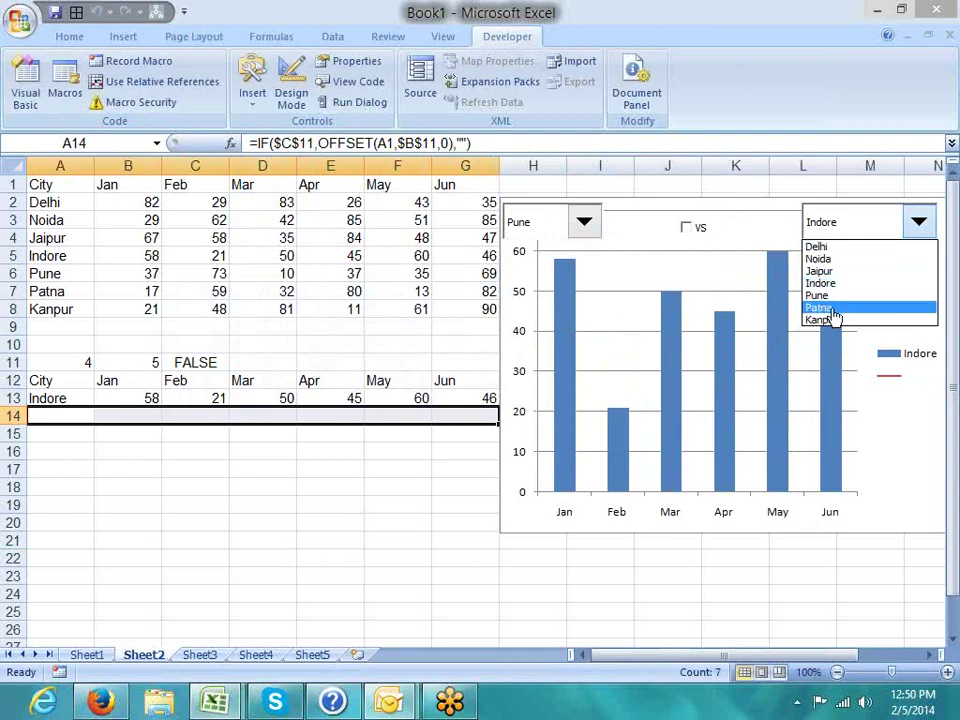
click(833, 309)
click(830, 222)
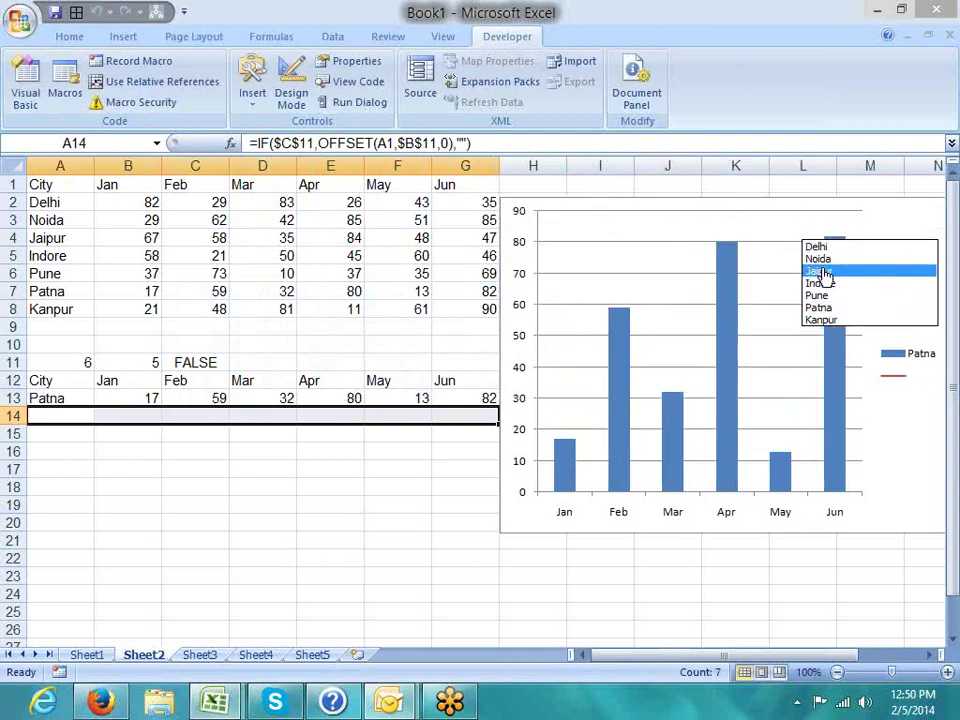
click(821, 272)
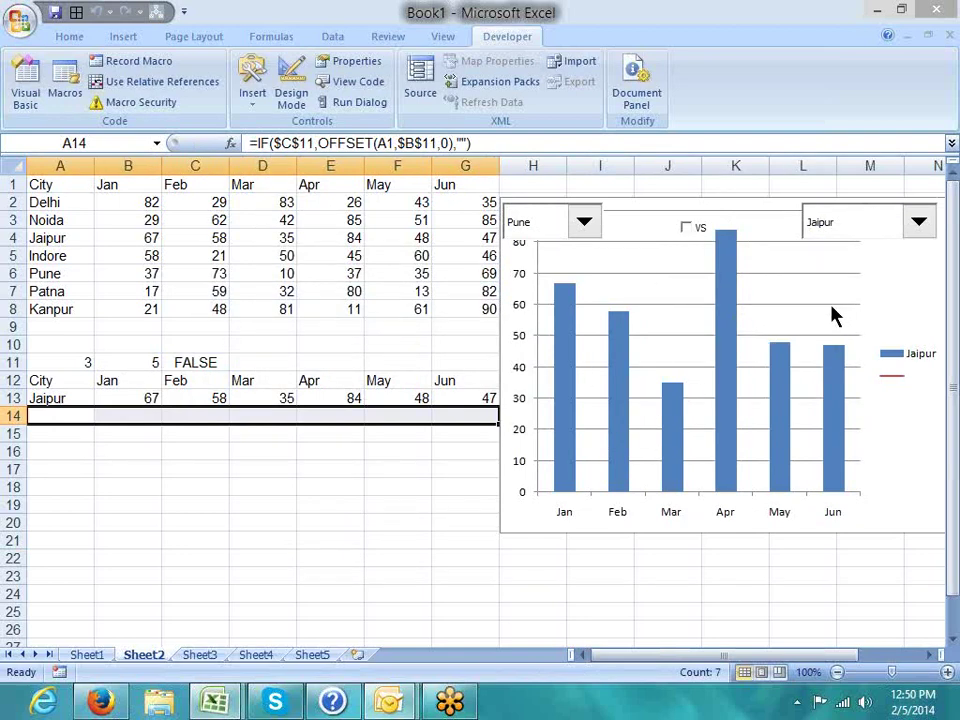
Step: Draw a checkbox at the chart's top-right corner and label it Show
click(252, 95)
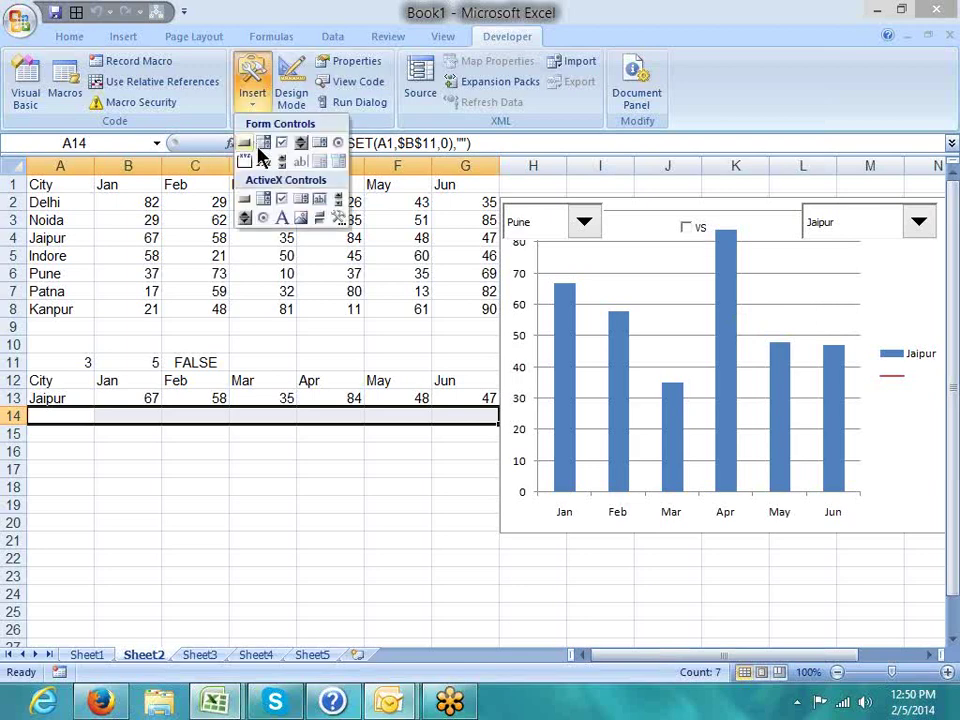
click(281, 144)
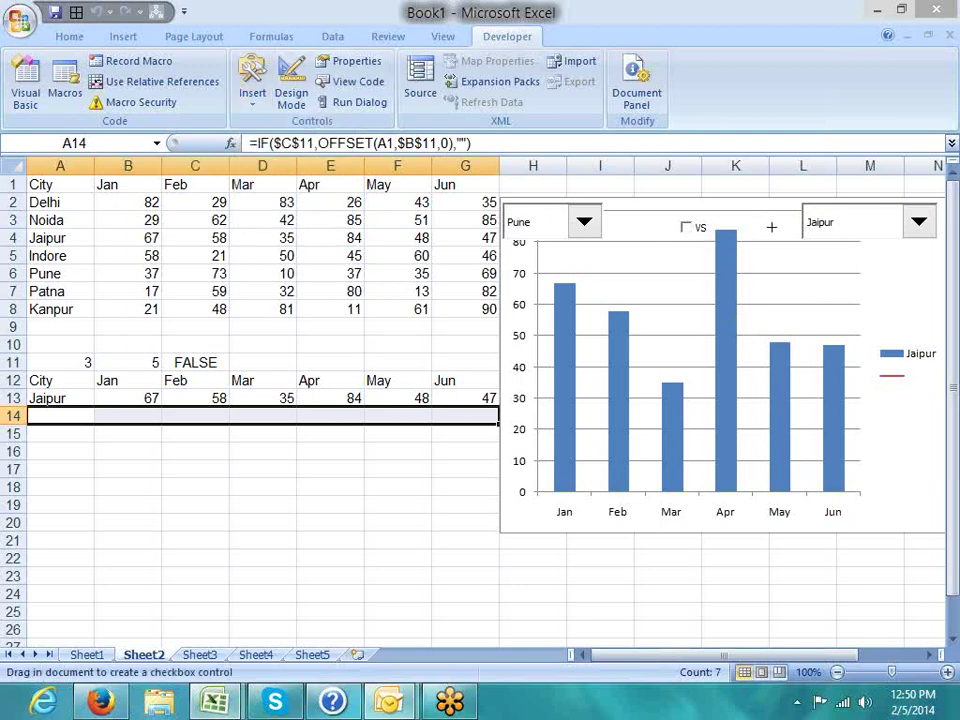
mouse_move(878, 243)
mouse_down()
mouse_move(938, 274)
mouse_move(896, 260)
mouse_up()
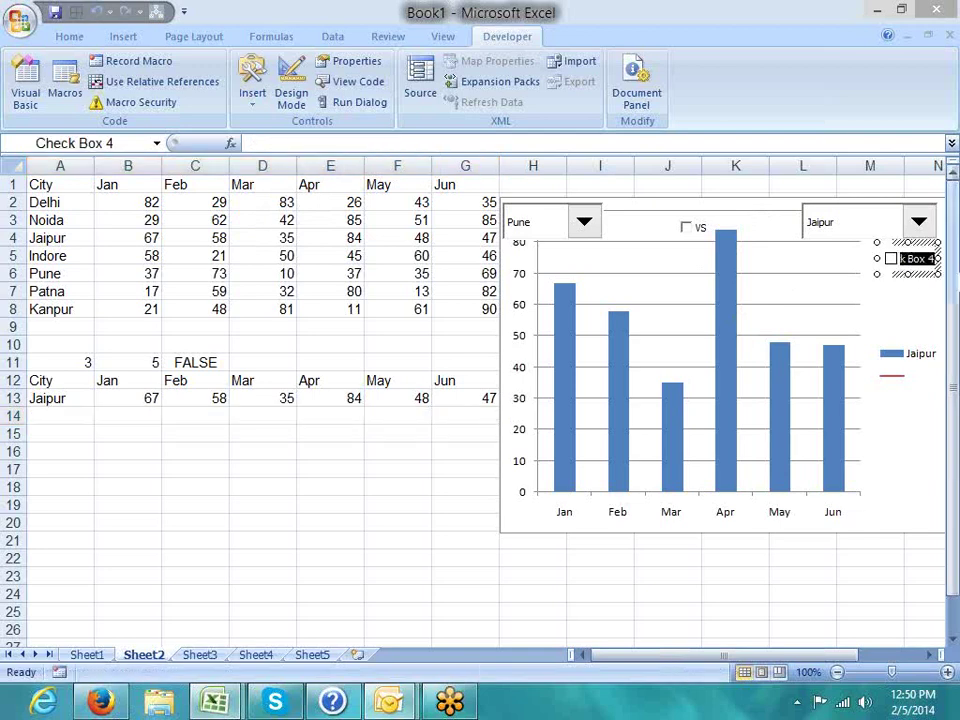
text(s)
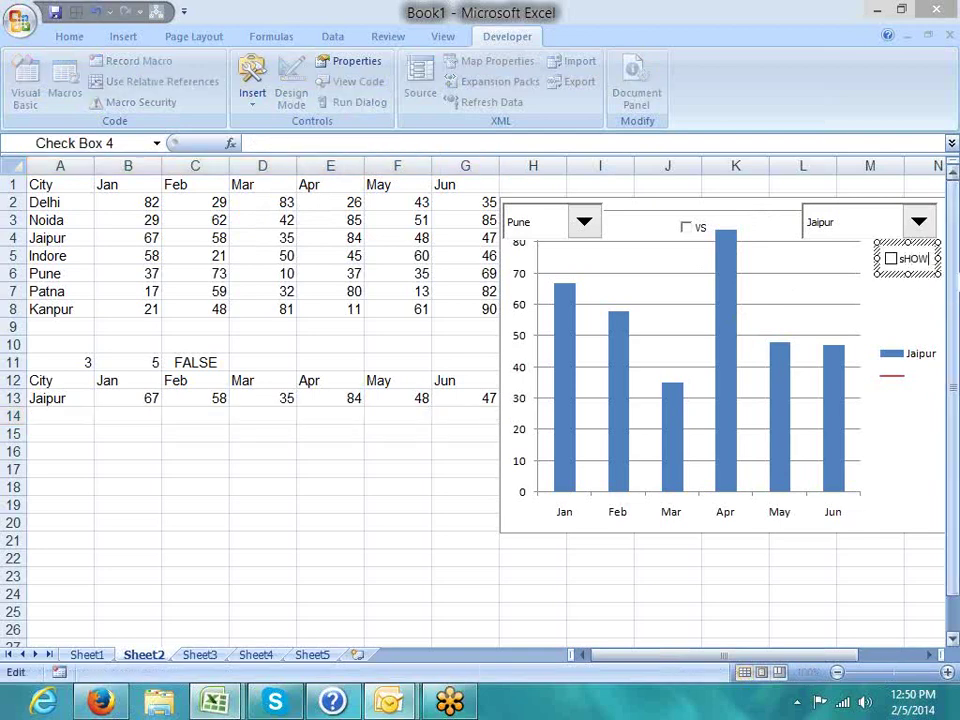
click(915, 293)
Step: Link the Show checkbox to cell $D$11 with 3-D shading
right_click(909, 271)
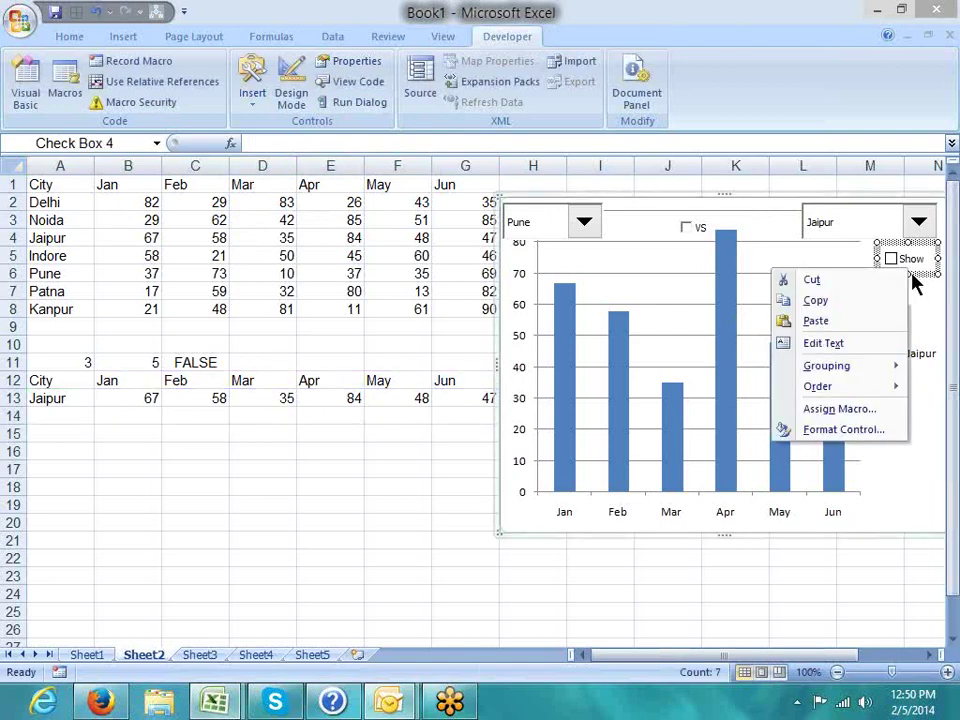
click(843, 429)
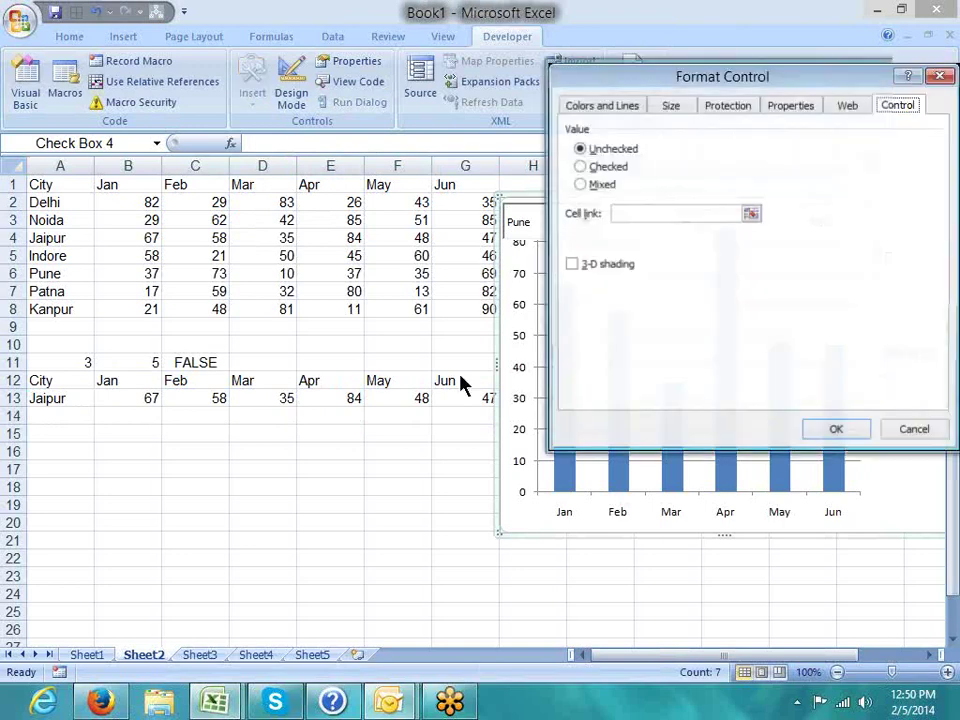
click(260, 364)
click(571, 265)
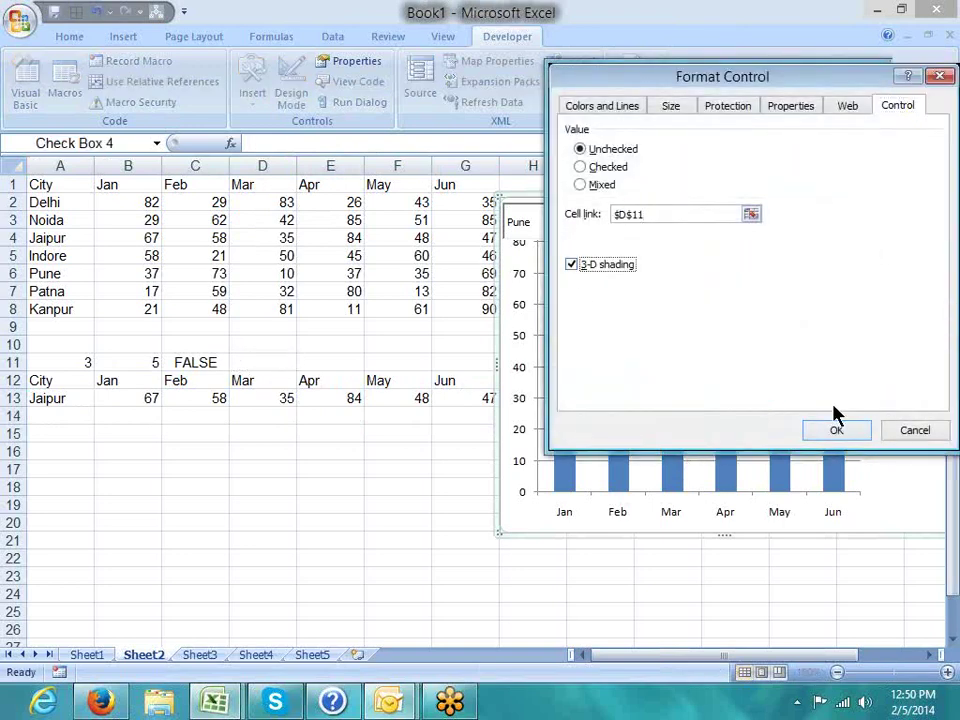
click(829, 432)
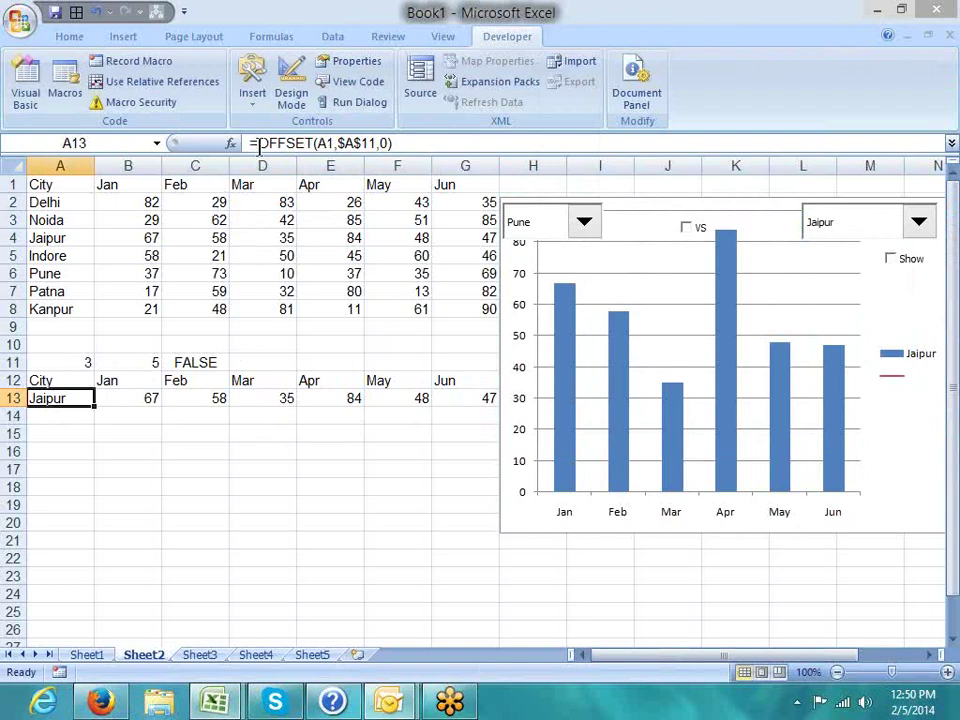
Step: Wrap A13's OFFSET formula in IF($D$11, …, "")
click(60, 417)
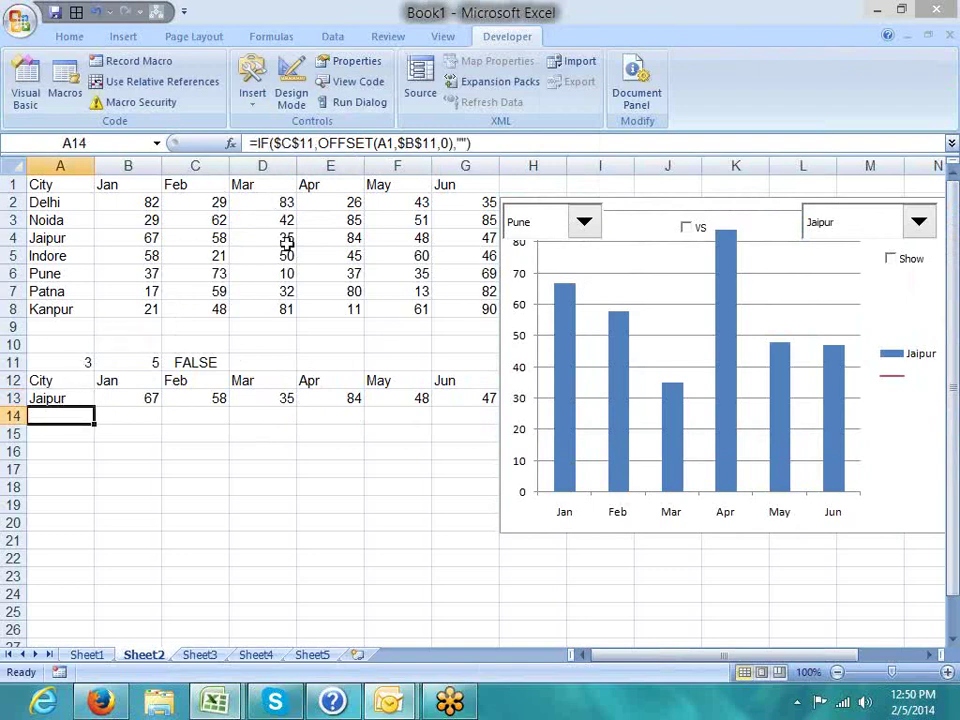
click(30, 398)
click(283, 145)
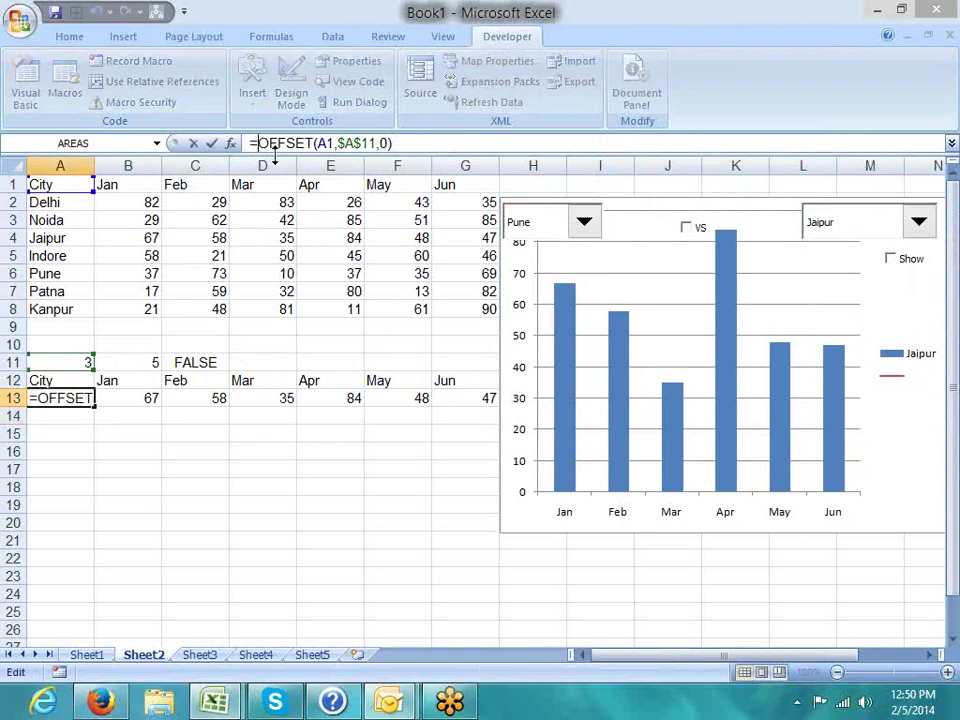
text(IF()
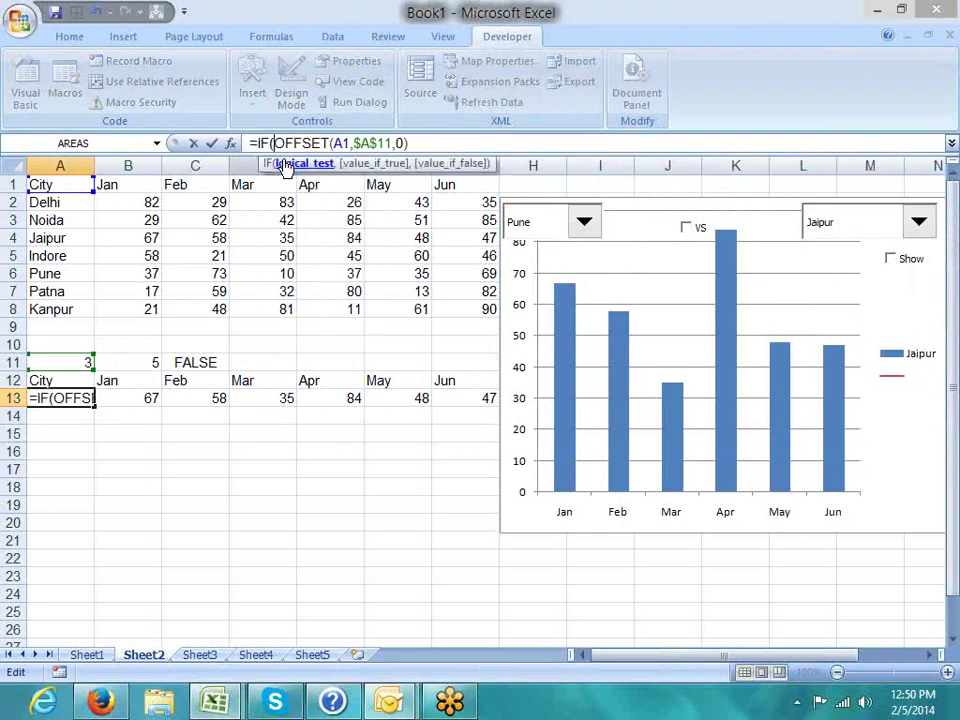
click(261, 363)
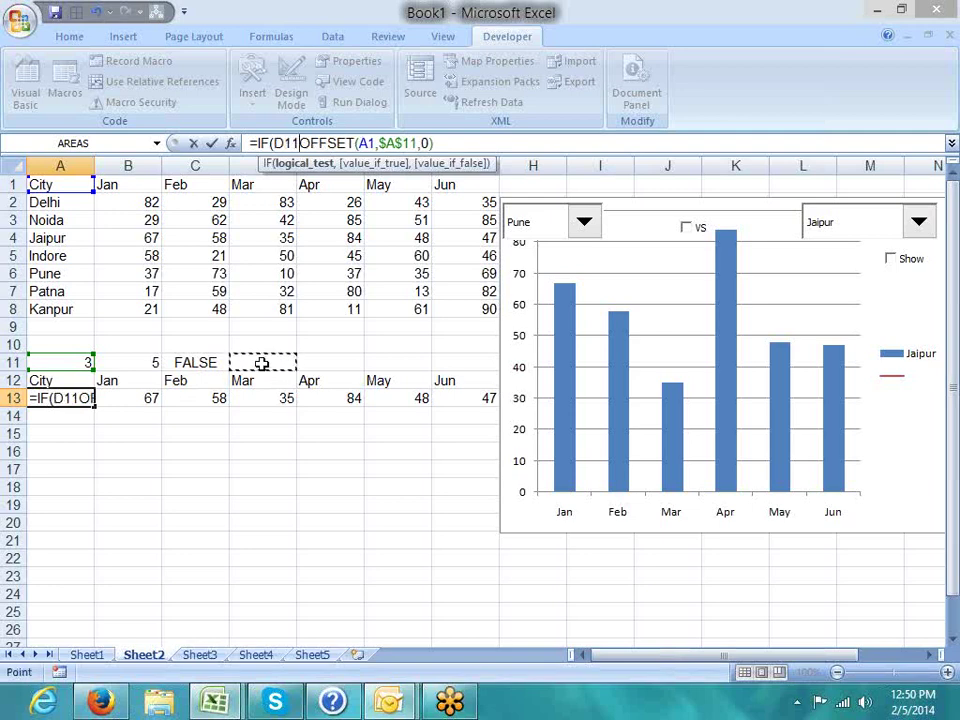
text(,)
click(452, 143)
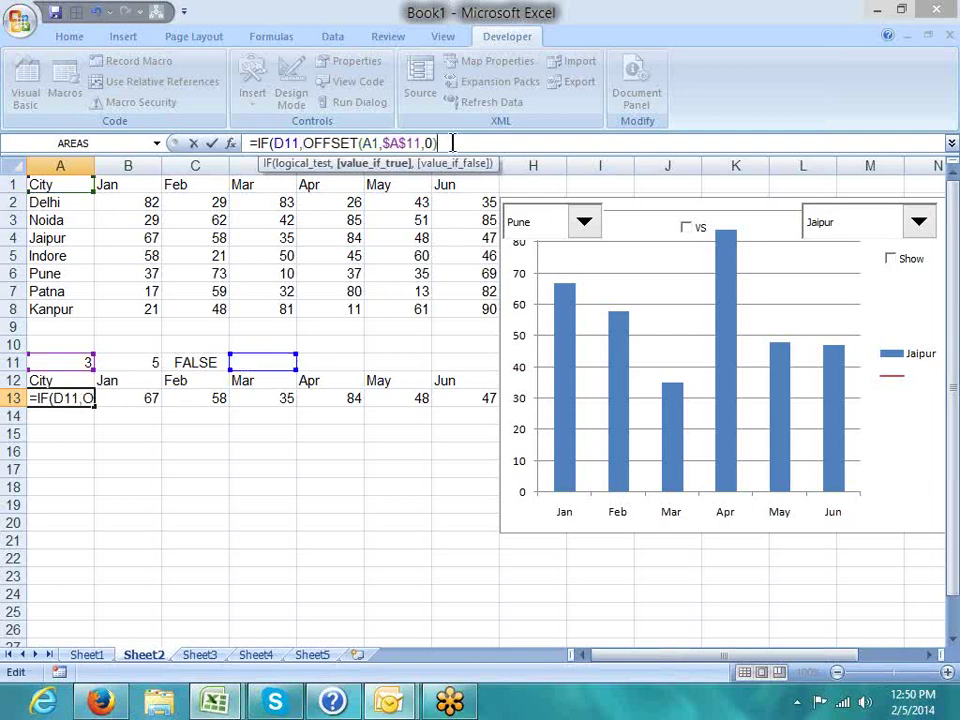
text(,)
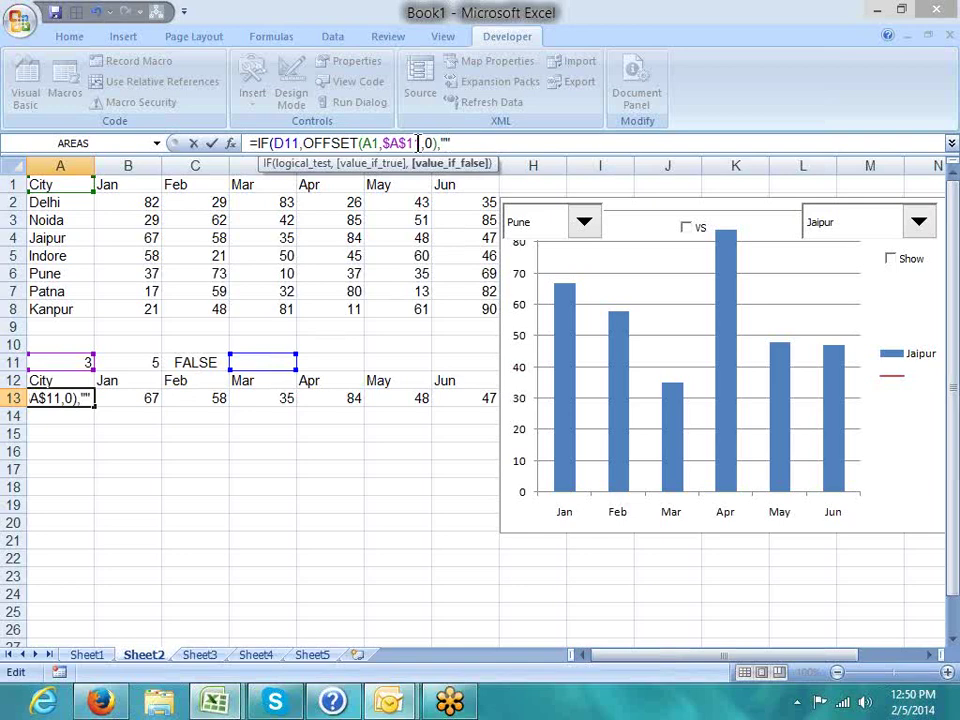
click(282, 143)
key(F4)
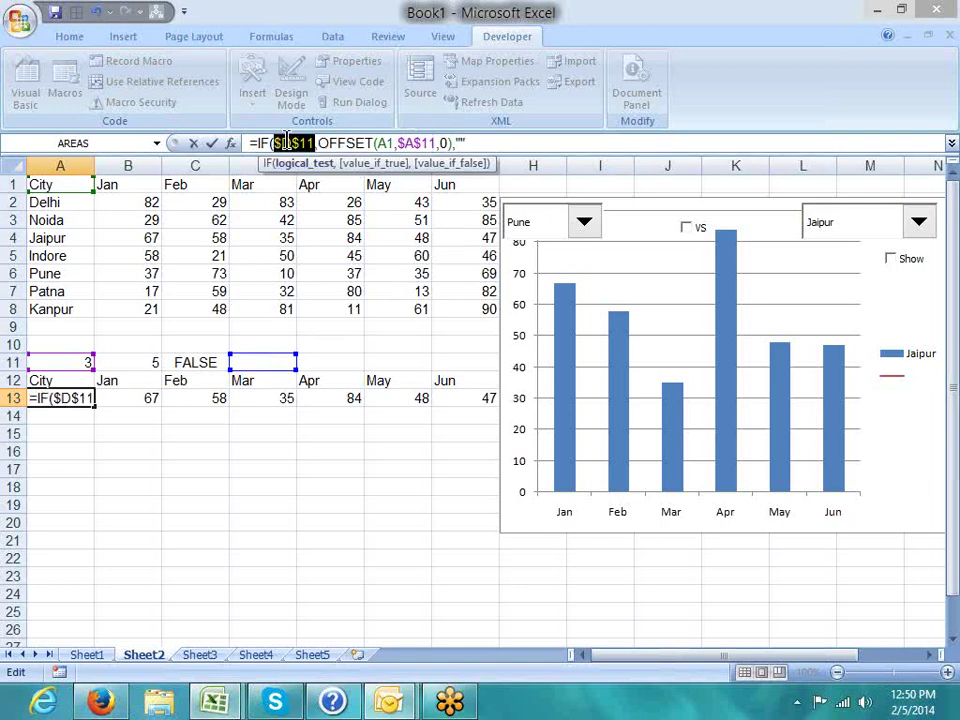
key(Return)
key(Return)
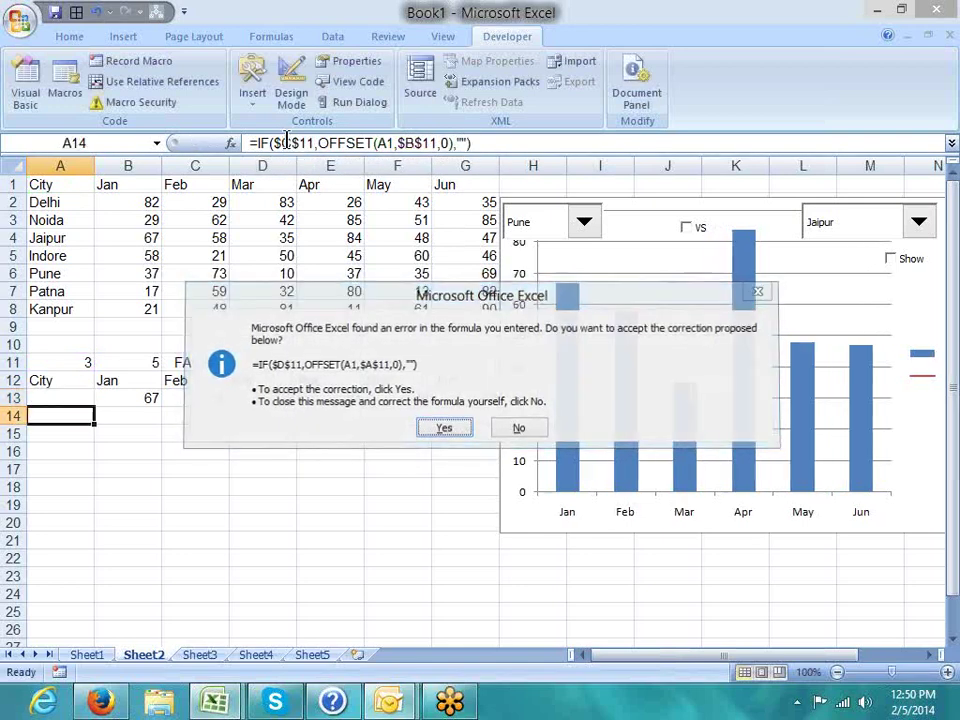
Step: Accept Excel's formula correction and fill A13's formula across A13:G13
key(Up)
key(ctrl+shift+Right)
key(ctrl+Return)
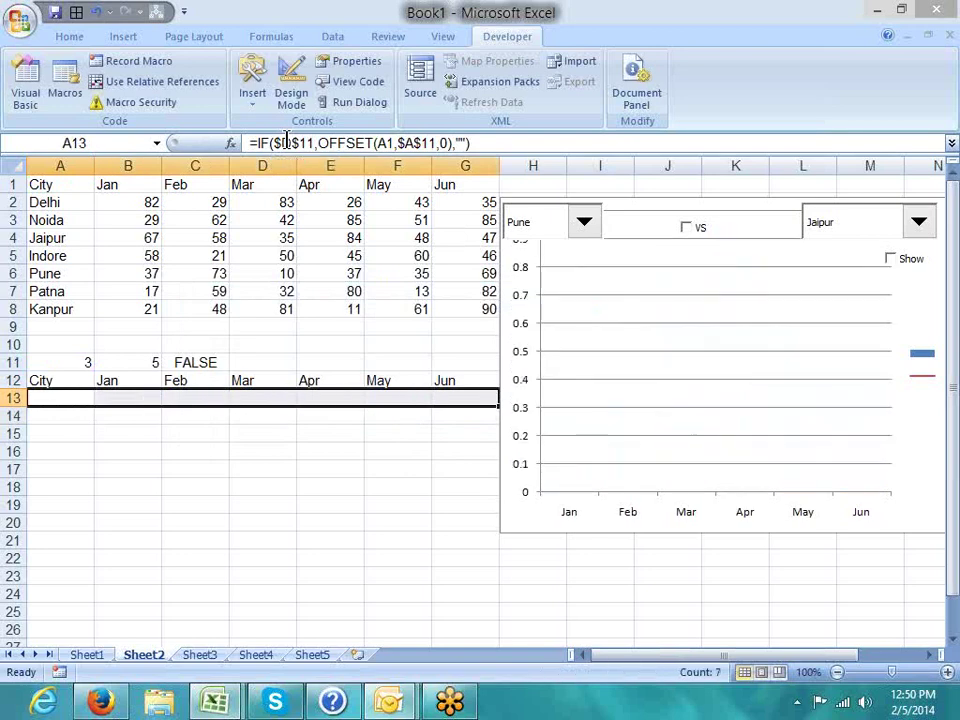
click(880, 605)
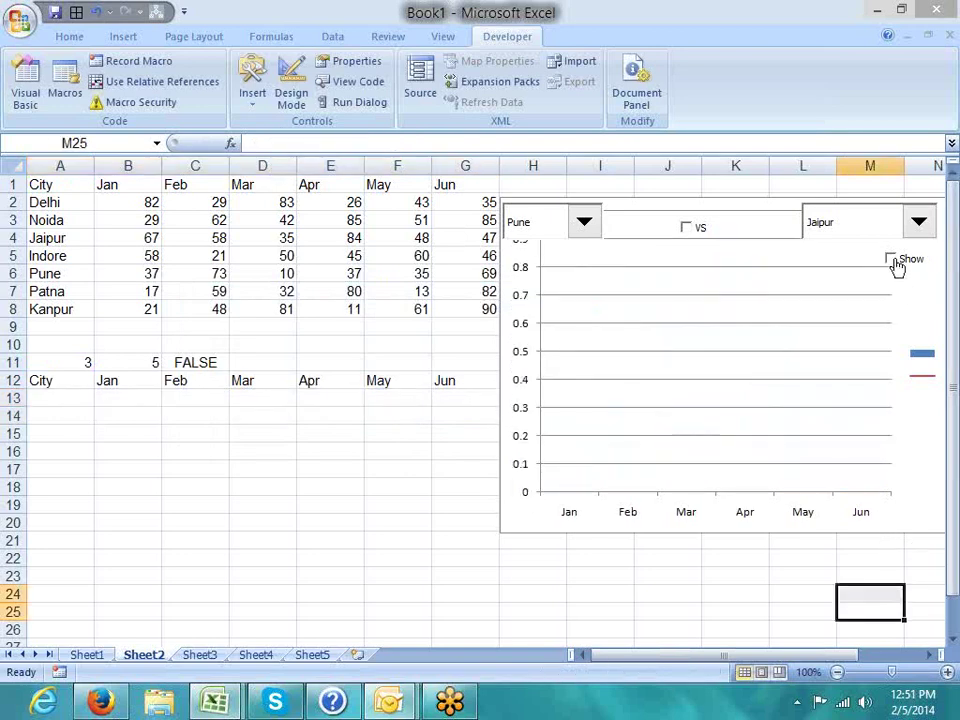
Step: Toggle the Show checkbox repeatedly, leaving Jaipur's bars displayed
click(891, 260)
click(891, 260)
click(891, 260)
click(891, 260)
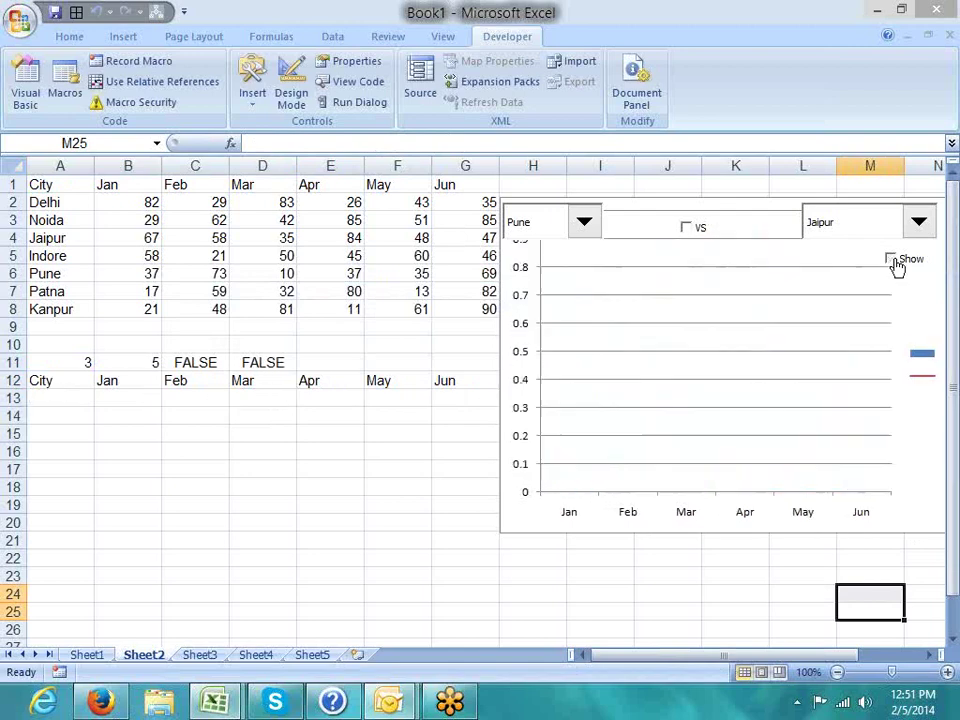
click(891, 260)
click(891, 260)
click(891, 260)
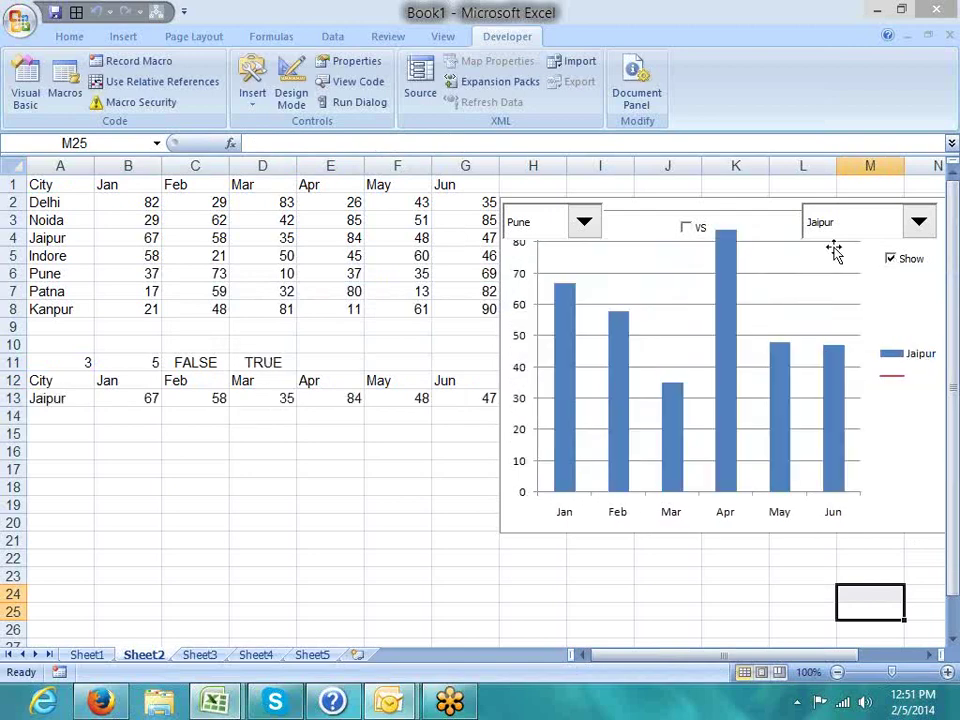
Step: Test the vs and Show checkboxes together, keep Show ticked, then go to Sheet3
click(690, 228)
click(690, 228)
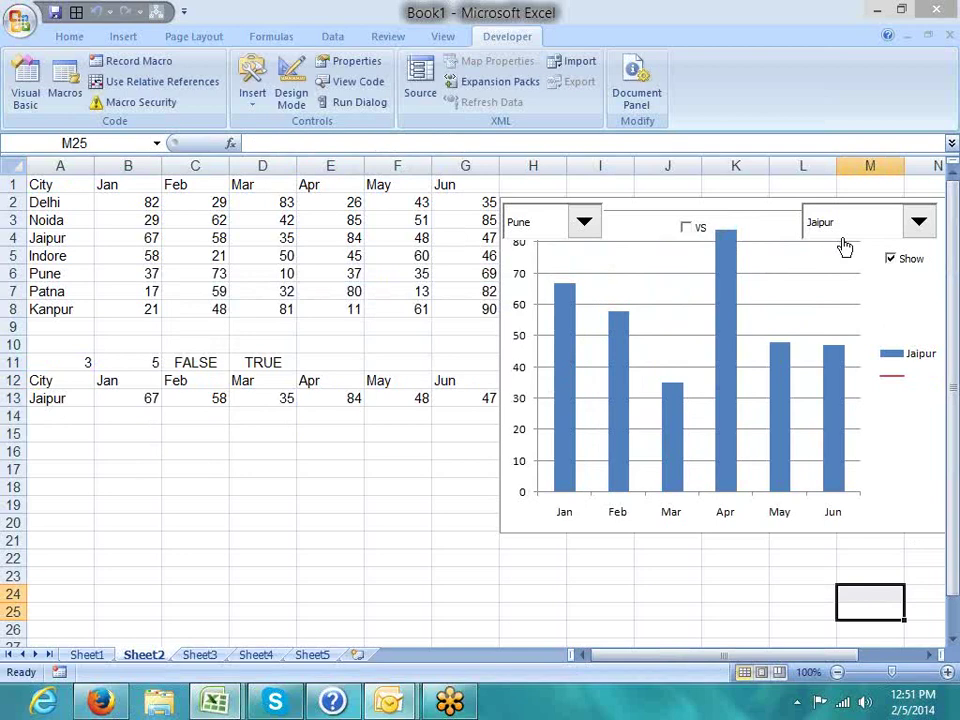
click(890, 260)
click(890, 260)
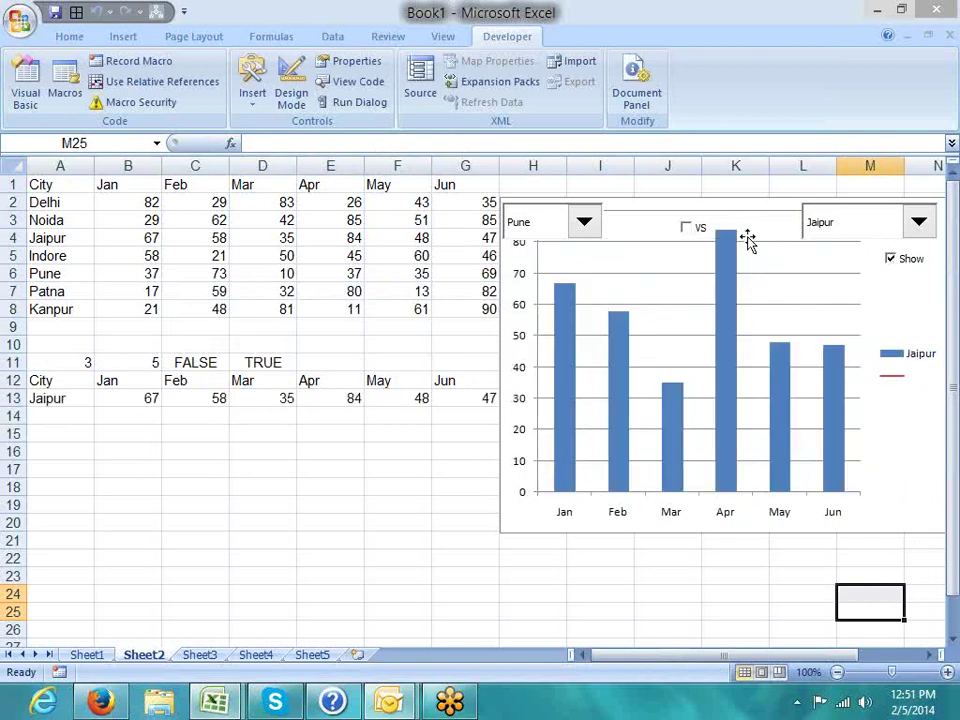
click(690, 229)
click(690, 229)
click(890, 262)
click(890, 262)
click(190, 658)
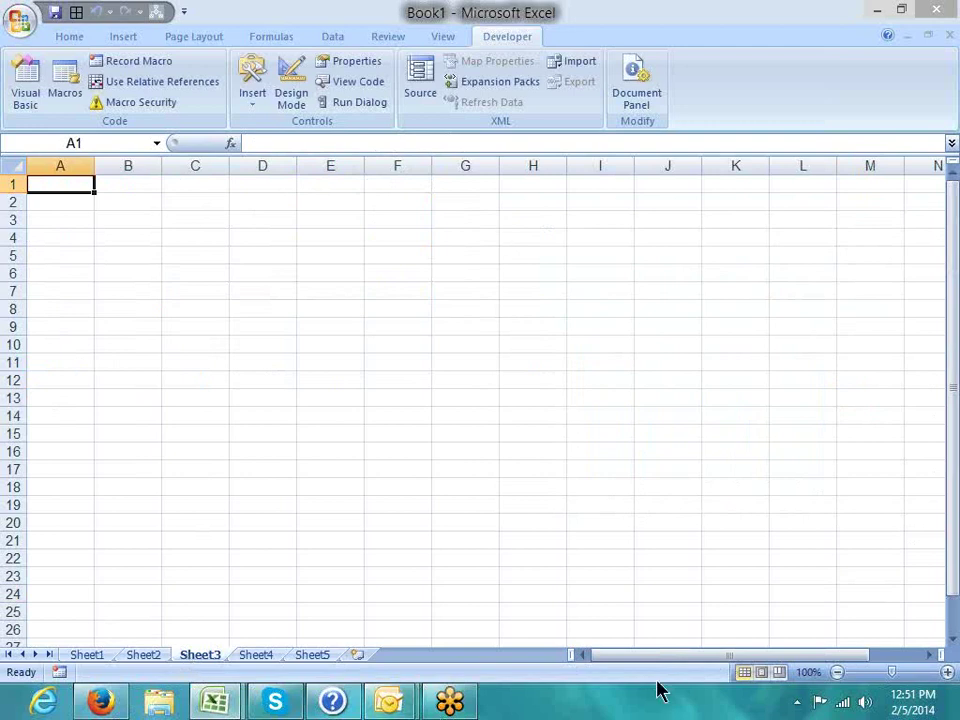
Step: Select E10:F14 on Sheet3 and apply Merge & Center to it
click(283, 254)
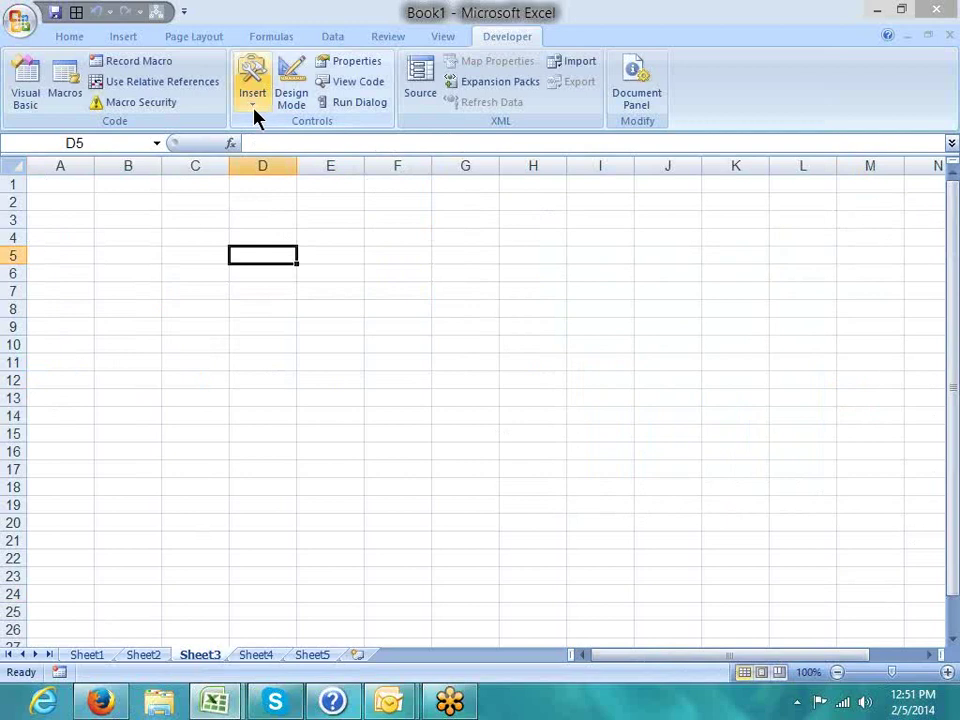
click(214, 361)
drag(340, 345, 424, 410)
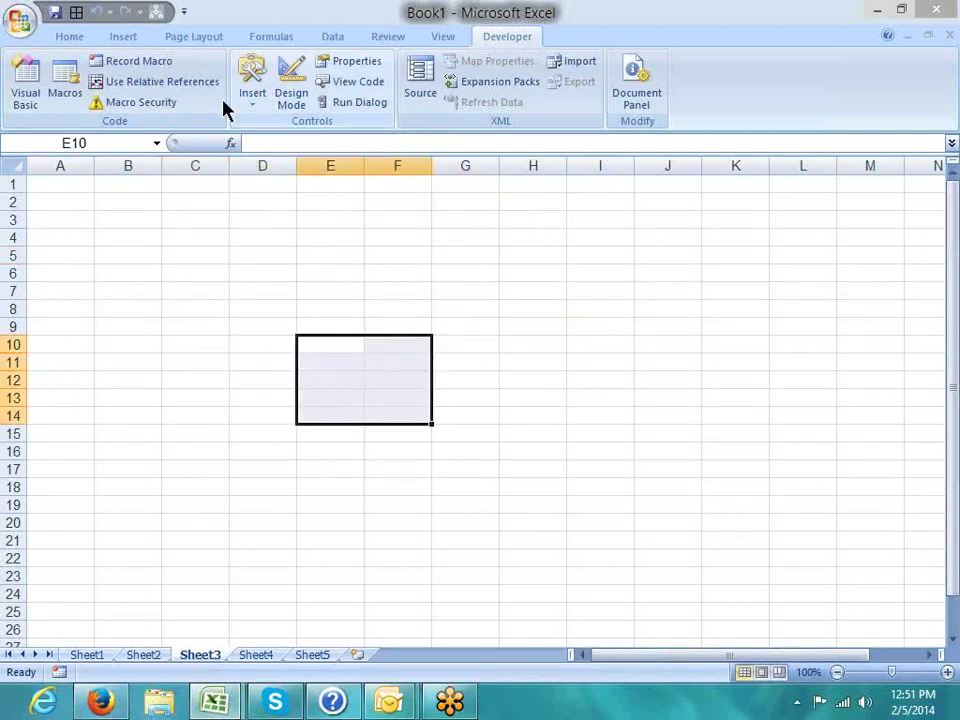
click(69, 36)
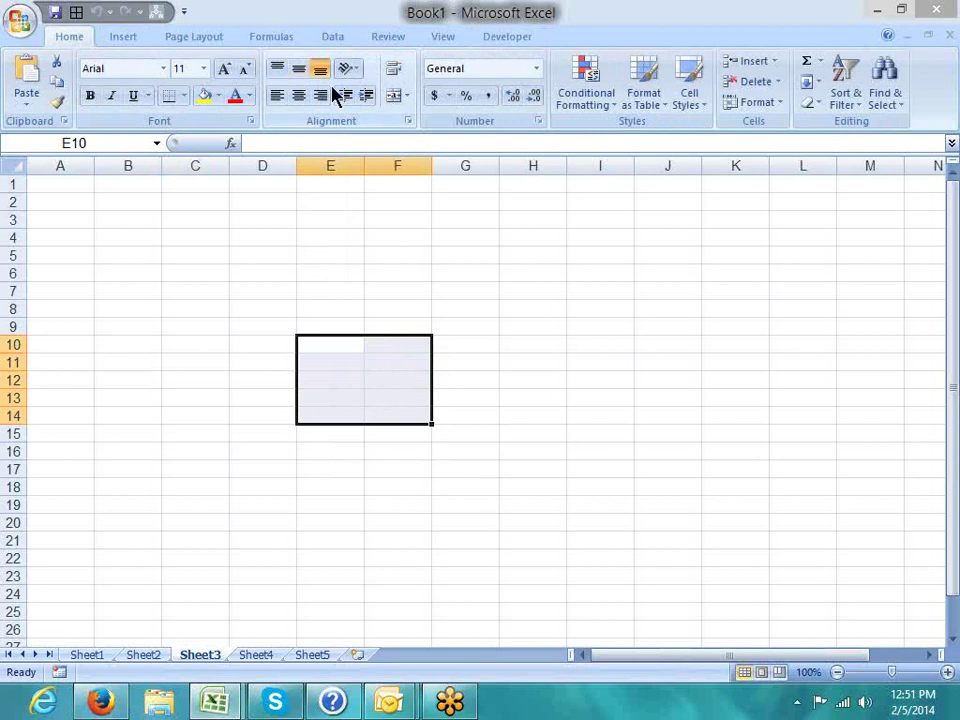
click(395, 97)
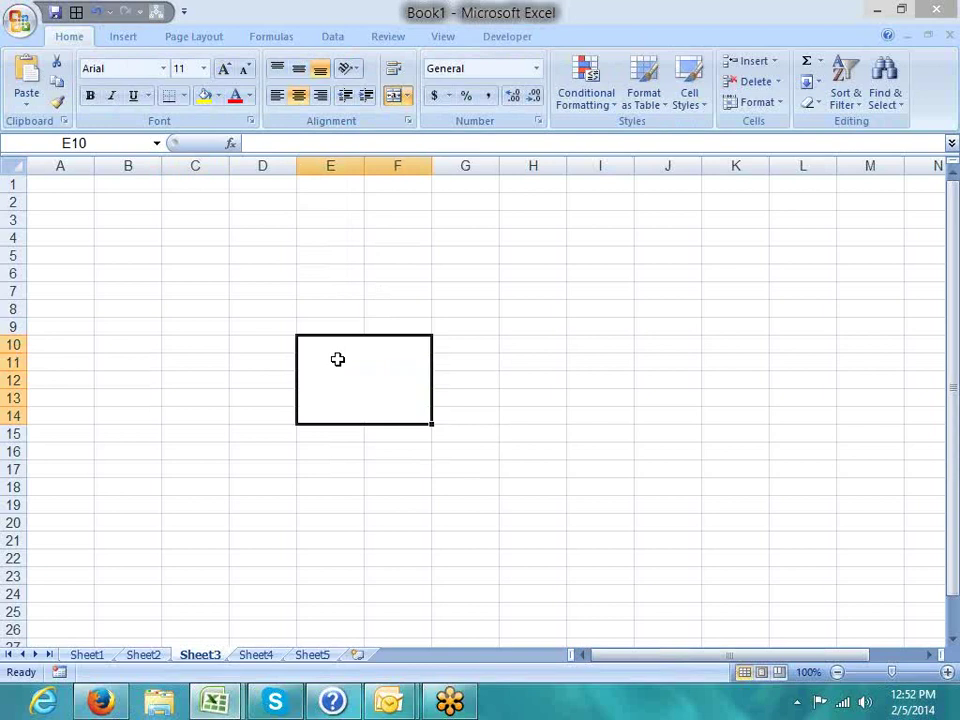
click(71, 200)
text(20)
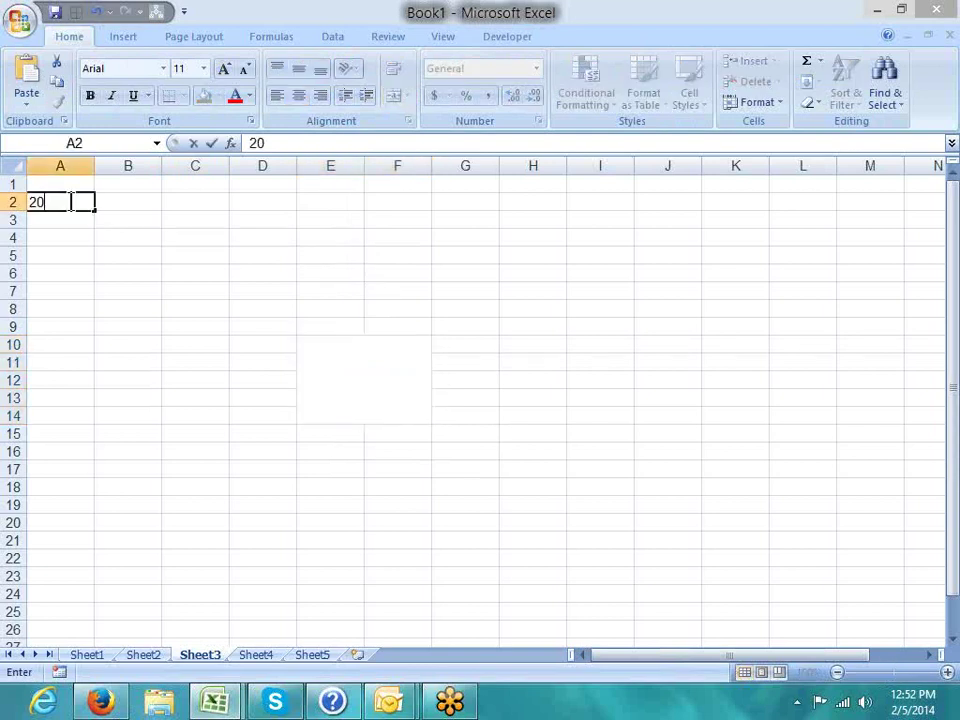
key(Return)
text(3)
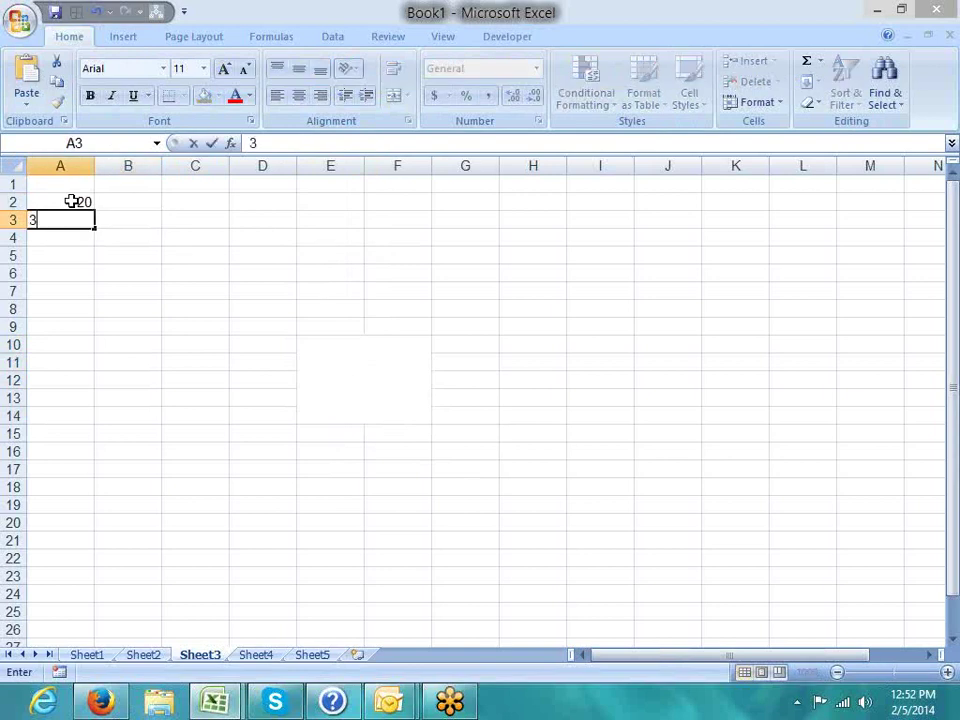
text(0)
key(Return)
text(4)
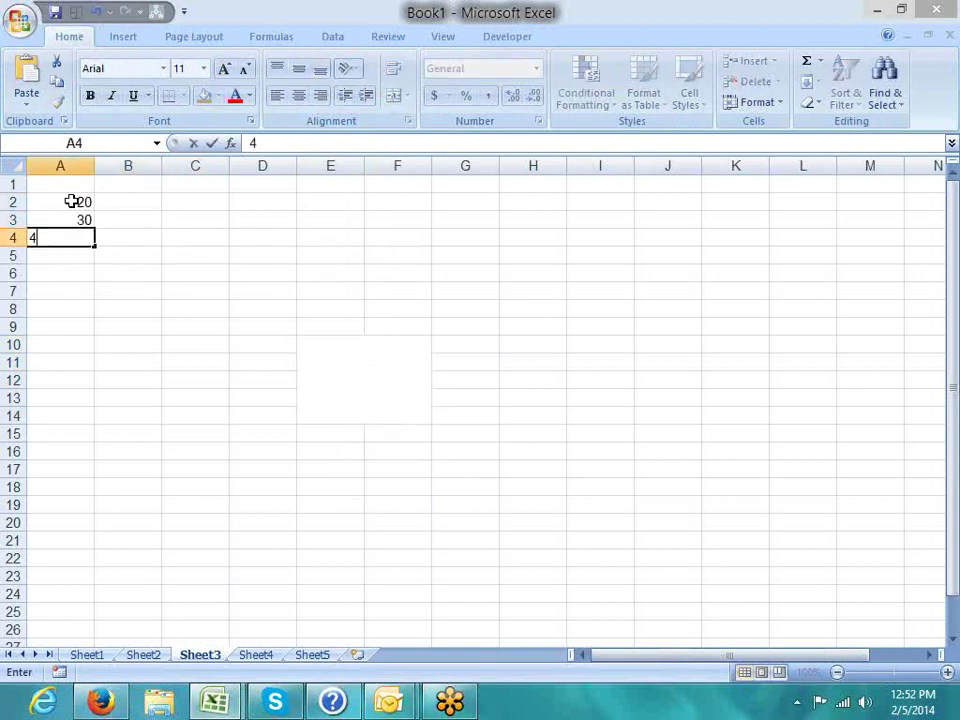
text(1)
key(Return)
text(2)
key(Tab)
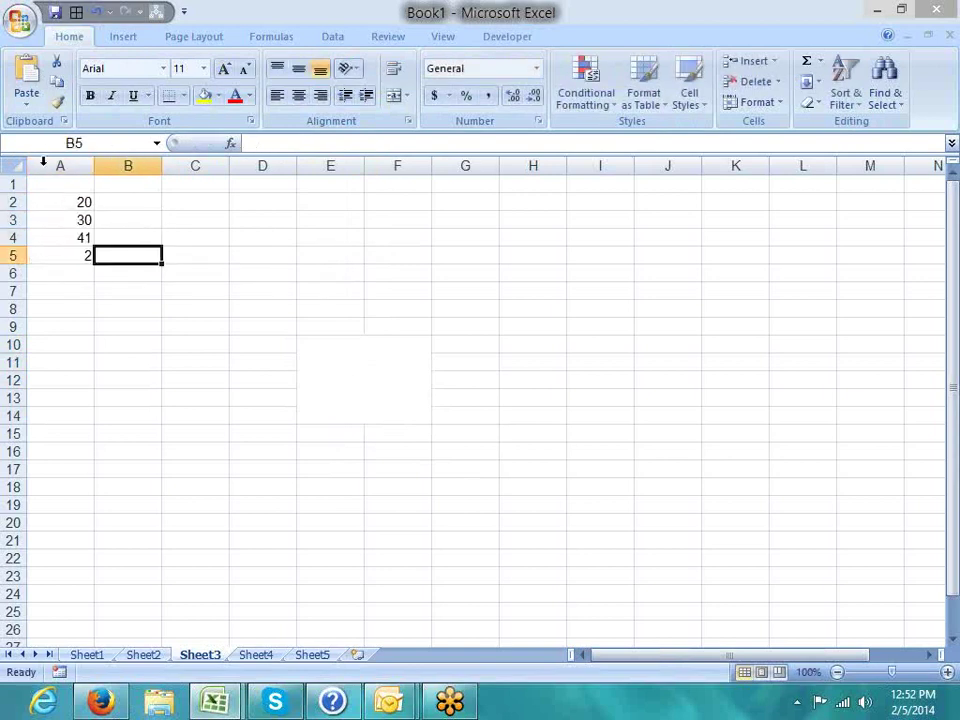
click(304, 346)
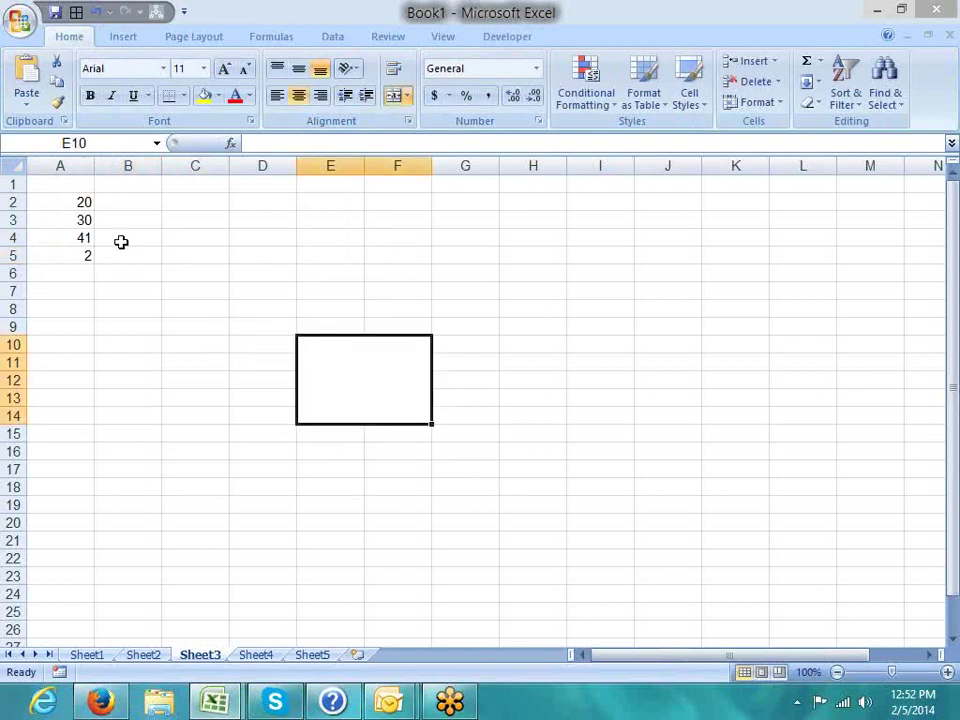
click(83, 202)
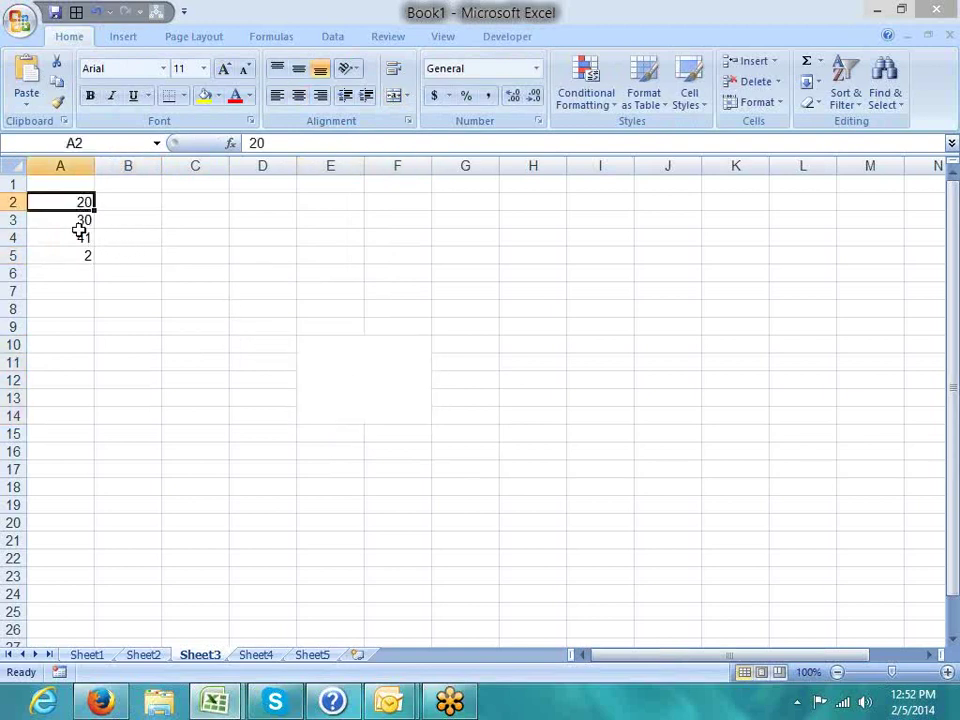
drag(83, 202, 80, 258)
key(Delete)
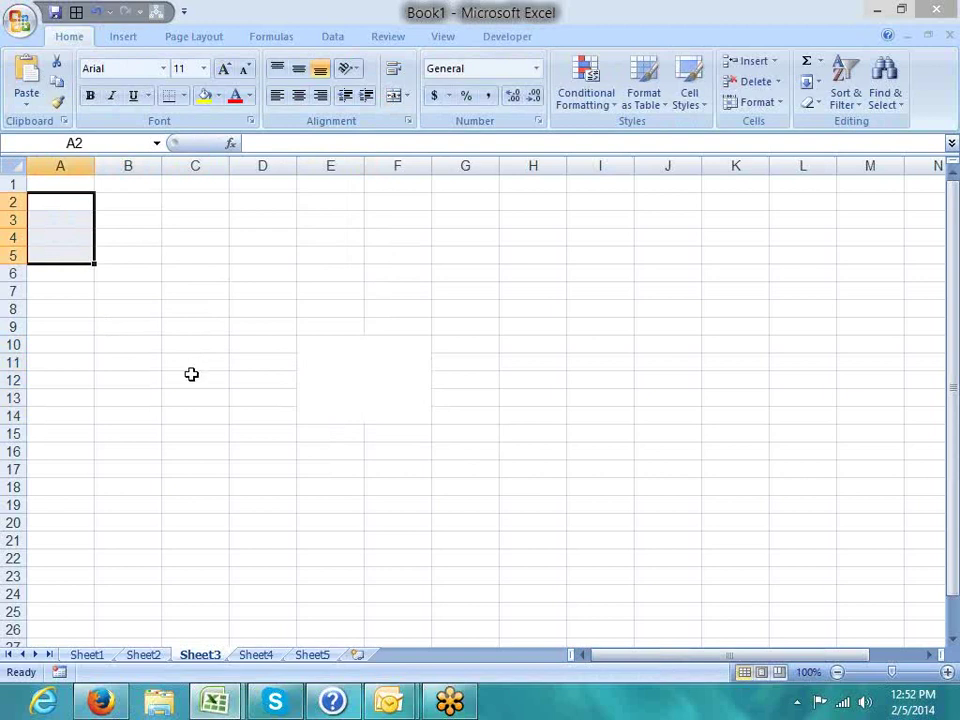
click(188, 380)
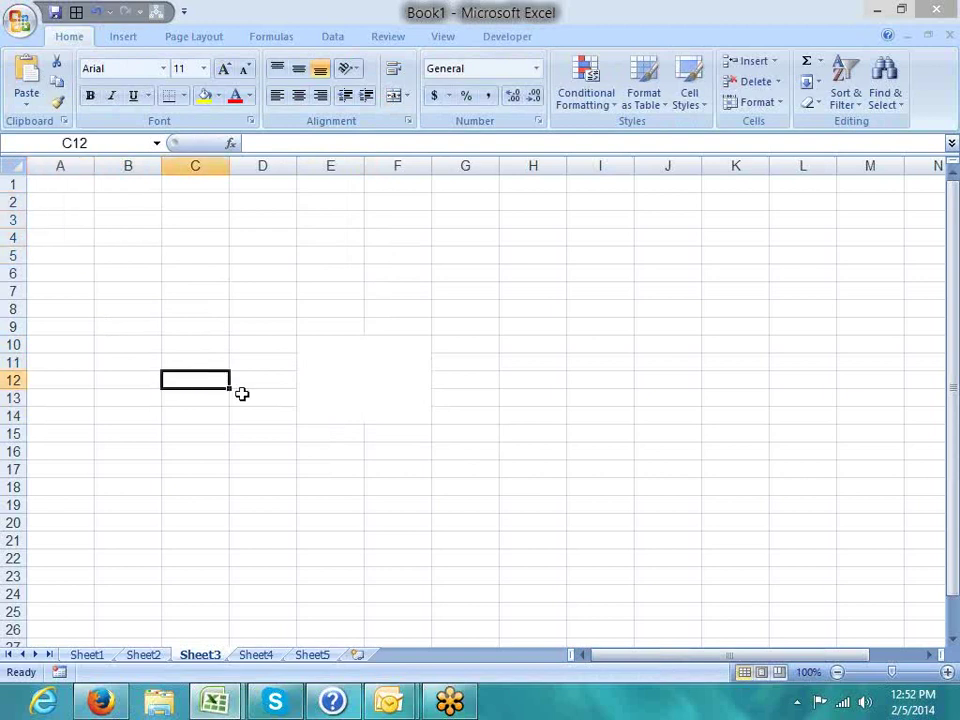
click(327, 365)
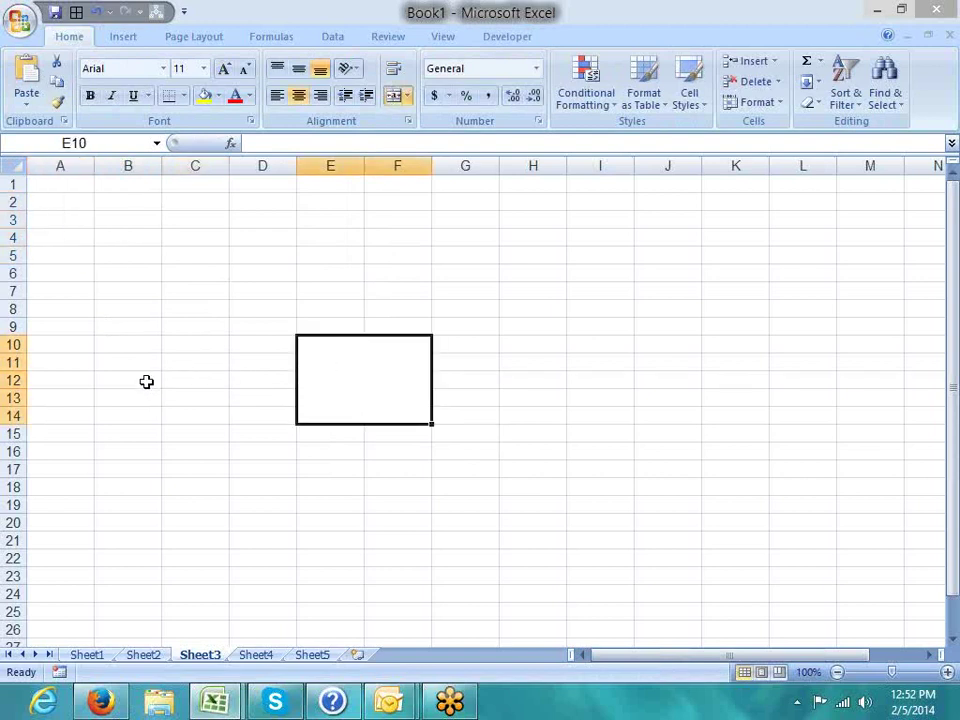
click(71, 380)
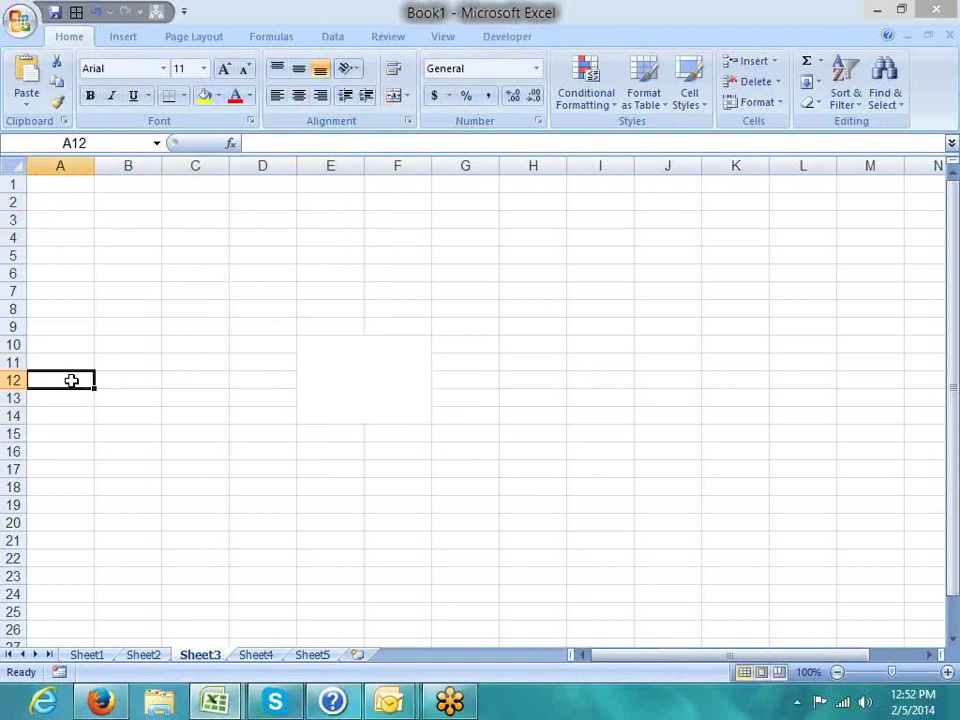
click(123, 37)
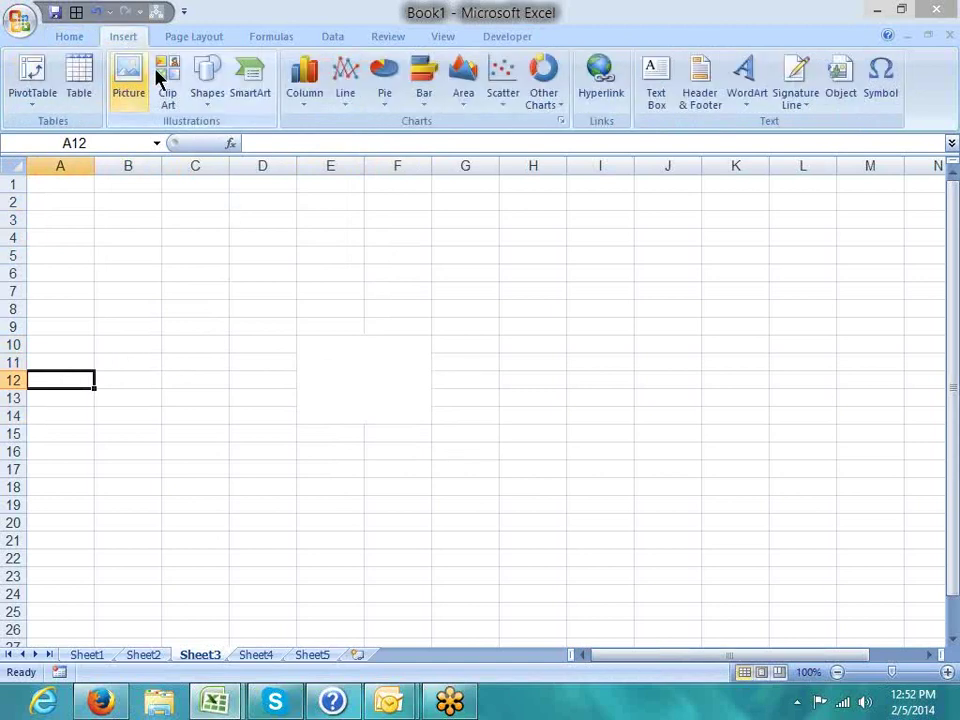
Step: Draw the first horizontal scroll bar form control near row 3 over columns A–D
click(507, 37)
click(252, 85)
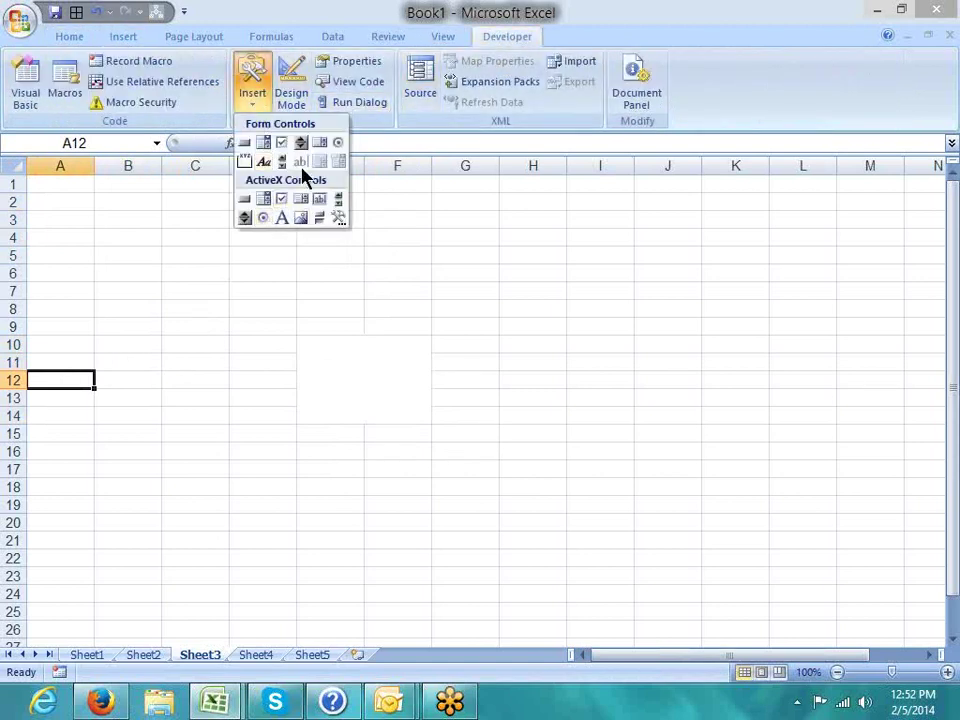
click(281, 163)
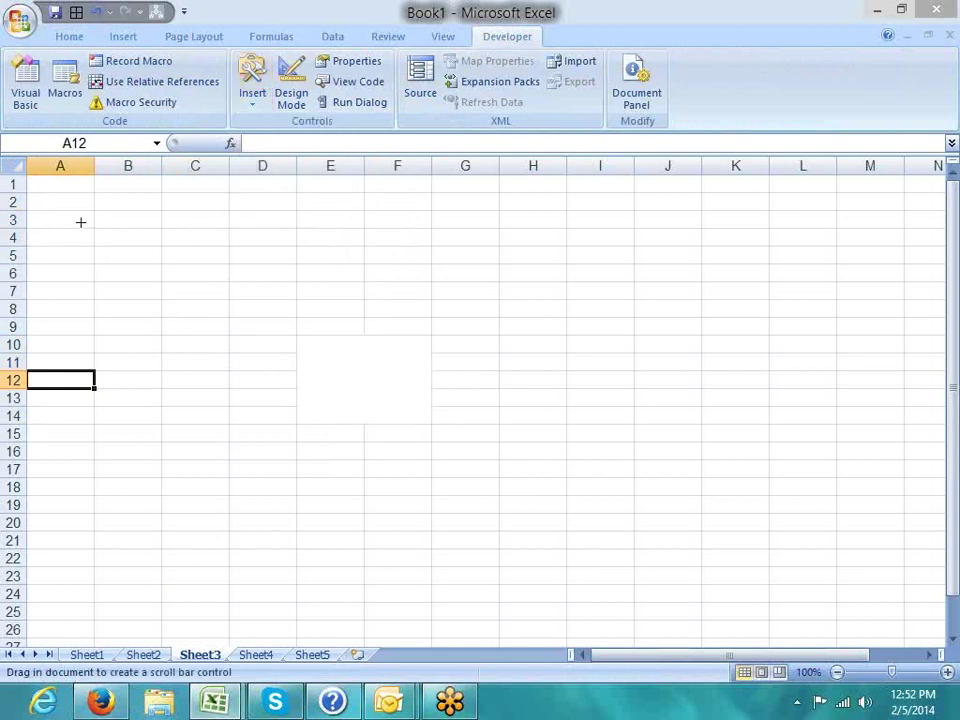
drag(61, 218, 62, 218)
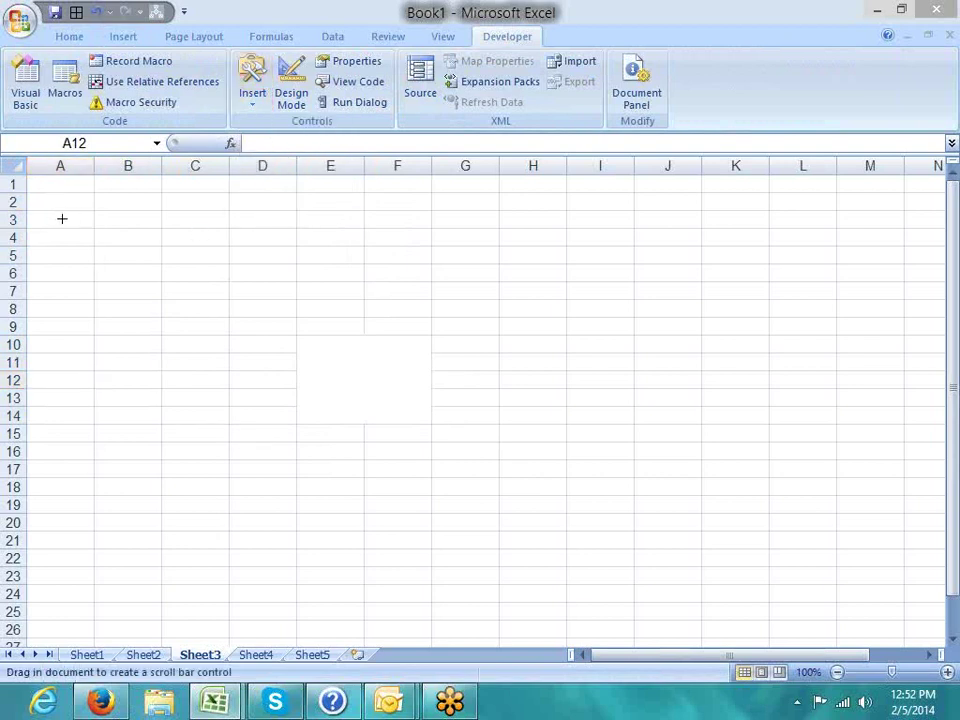
drag(269, 243, 275, 242)
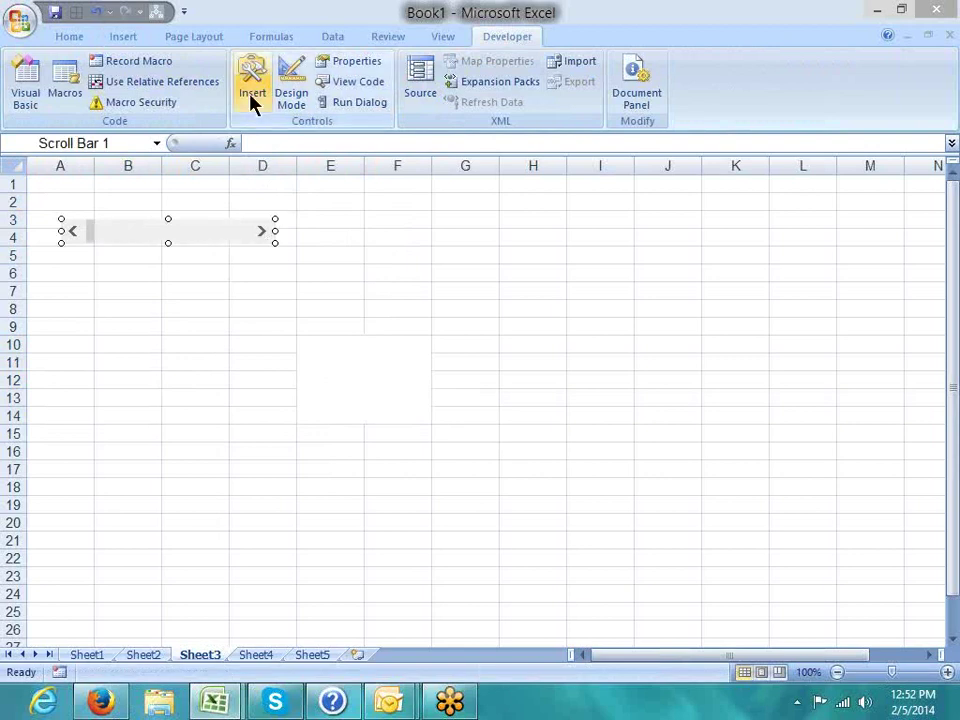
Step: Ctrl-drag copies of the scroll bar below to stack four scroll bars
click(252, 88)
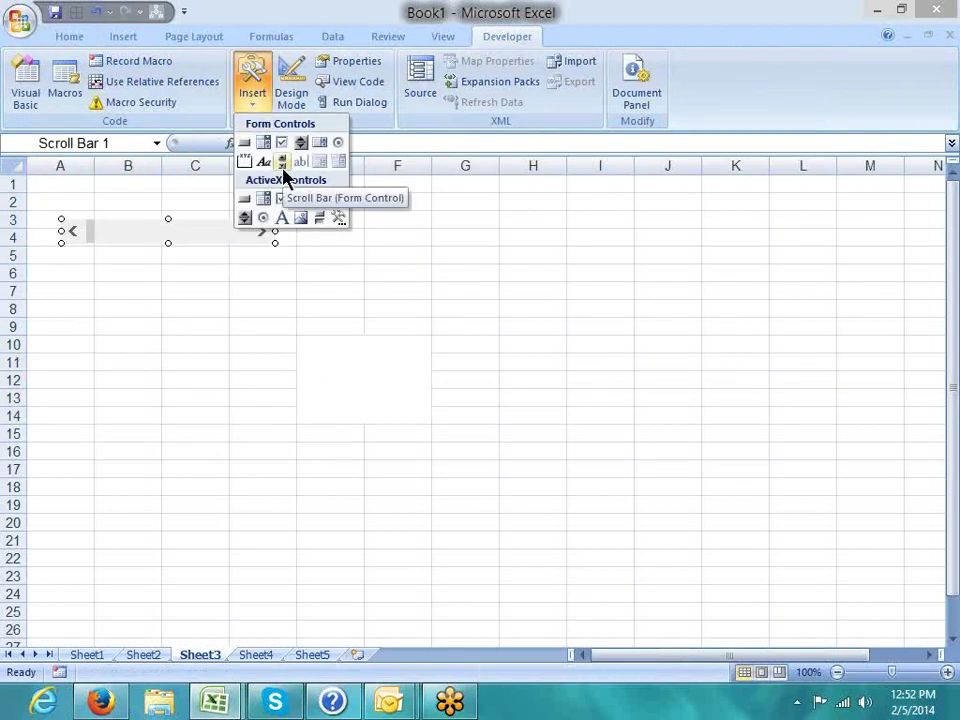
click(161, 236)
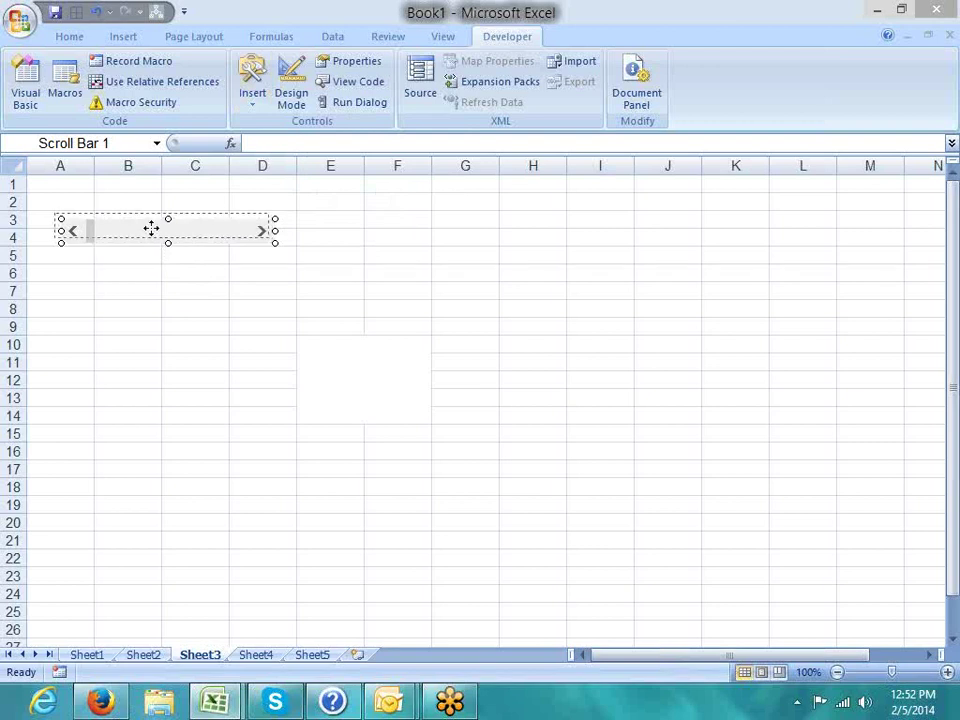
drag(151, 229, 150, 331)
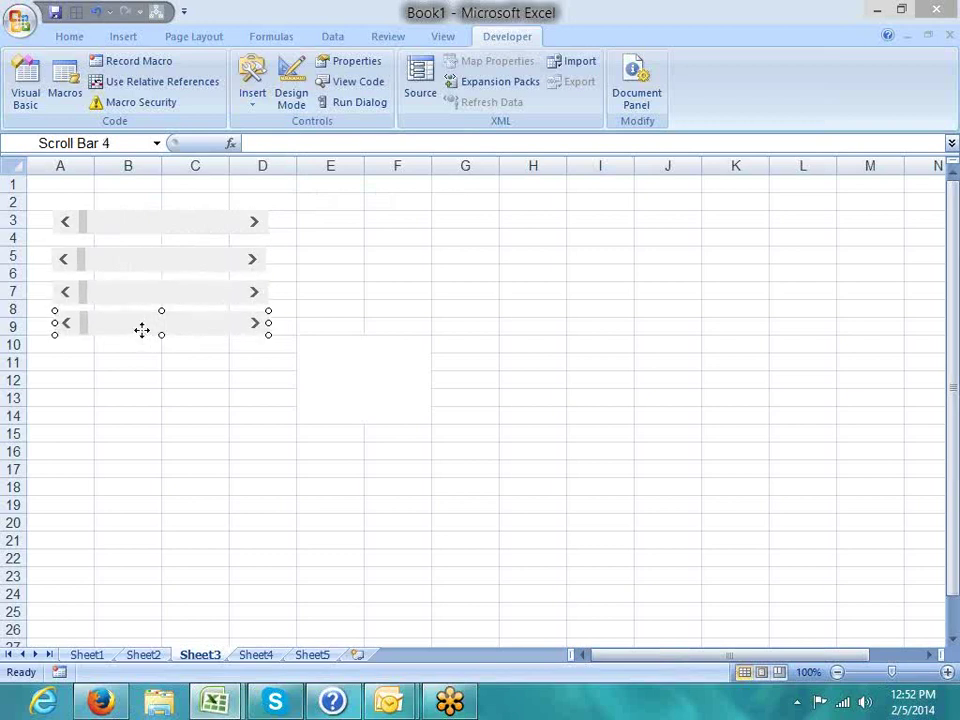
click(101, 360)
Step: Nudge Scroll Bar 1 up into row 2 and make row 2 taller
click(103, 377)
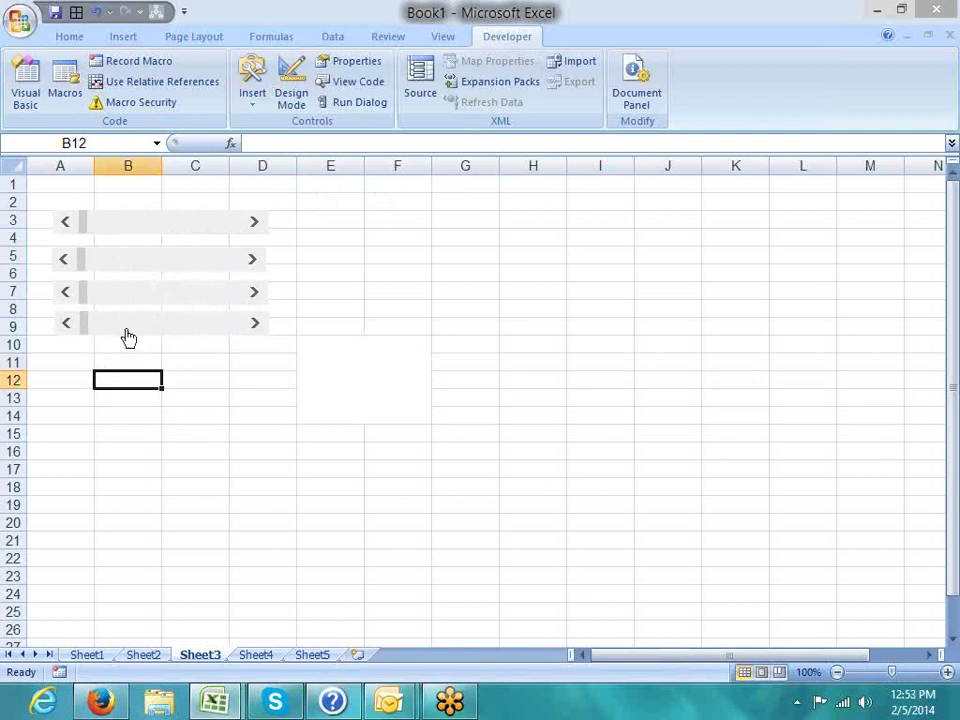
click(258, 396)
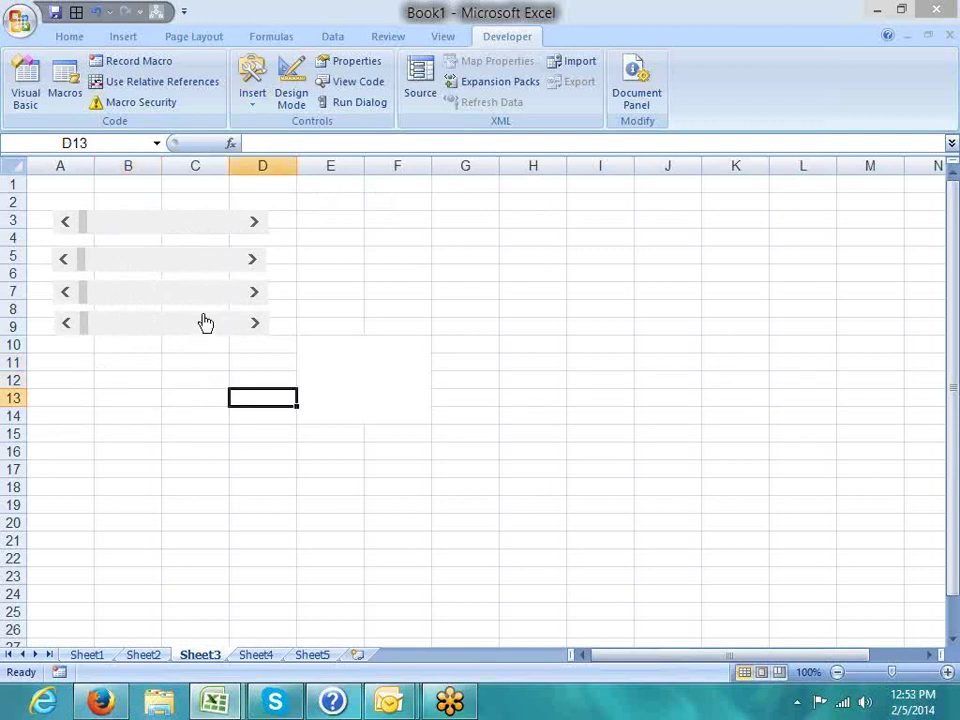
ctrl+click(187, 224)
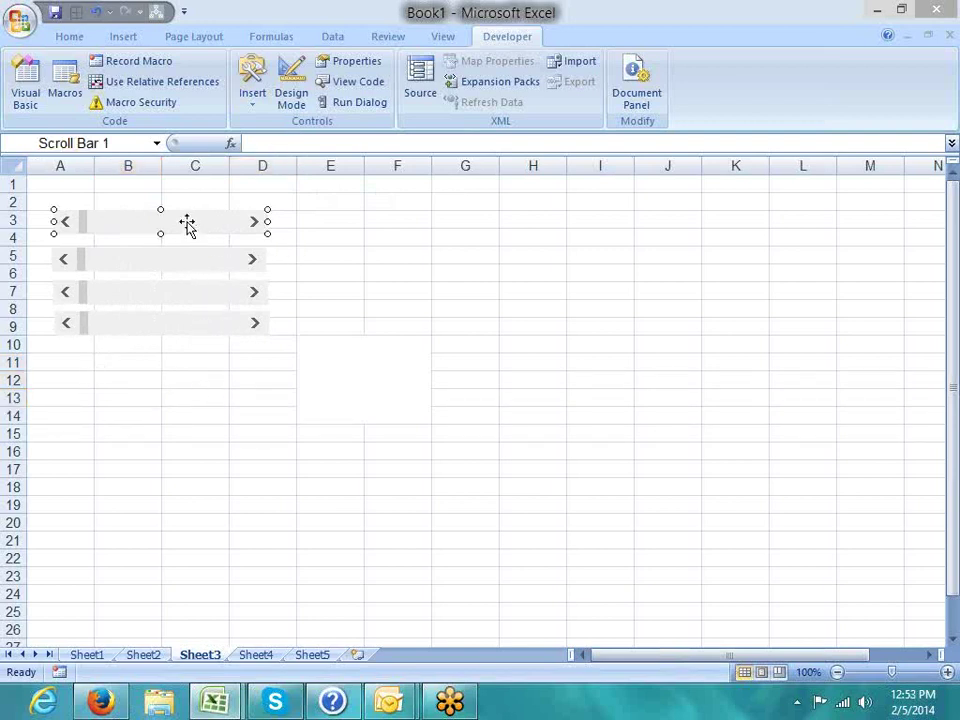
key(Up)
key(Up)
key(Up)
key(Up)
key(Up)
key(Up)
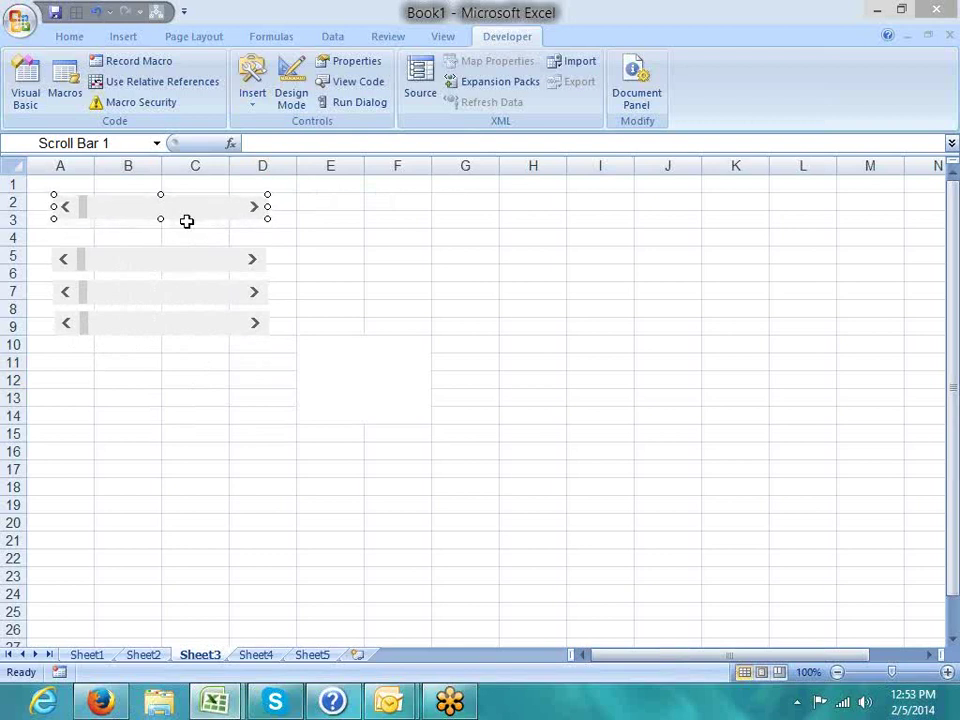
key(Up)
key(Up)
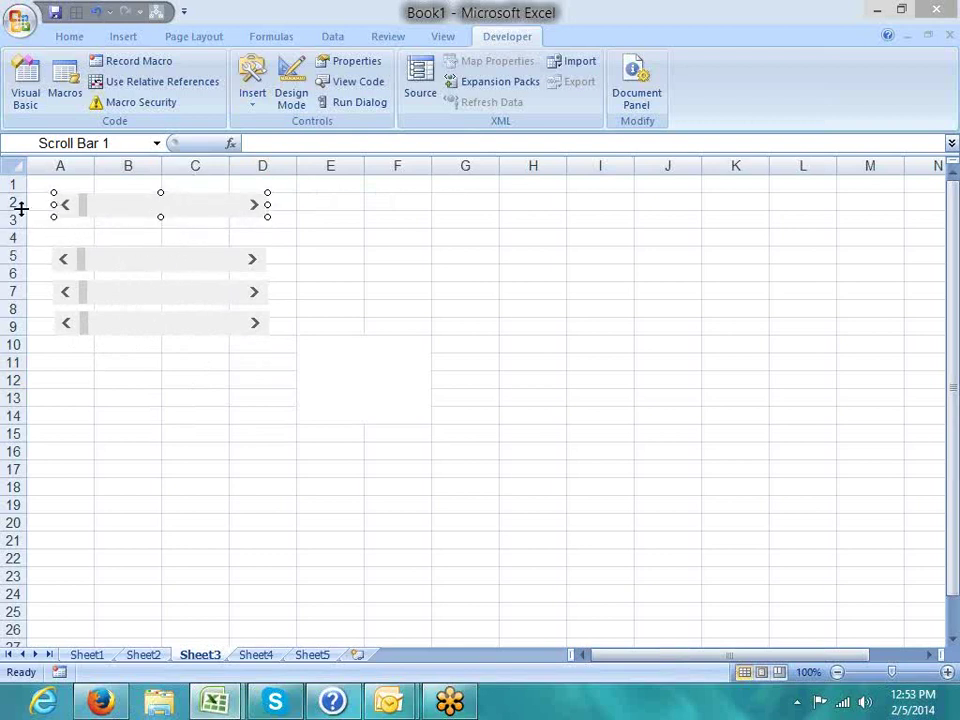
drag(20, 208, 20, 215)
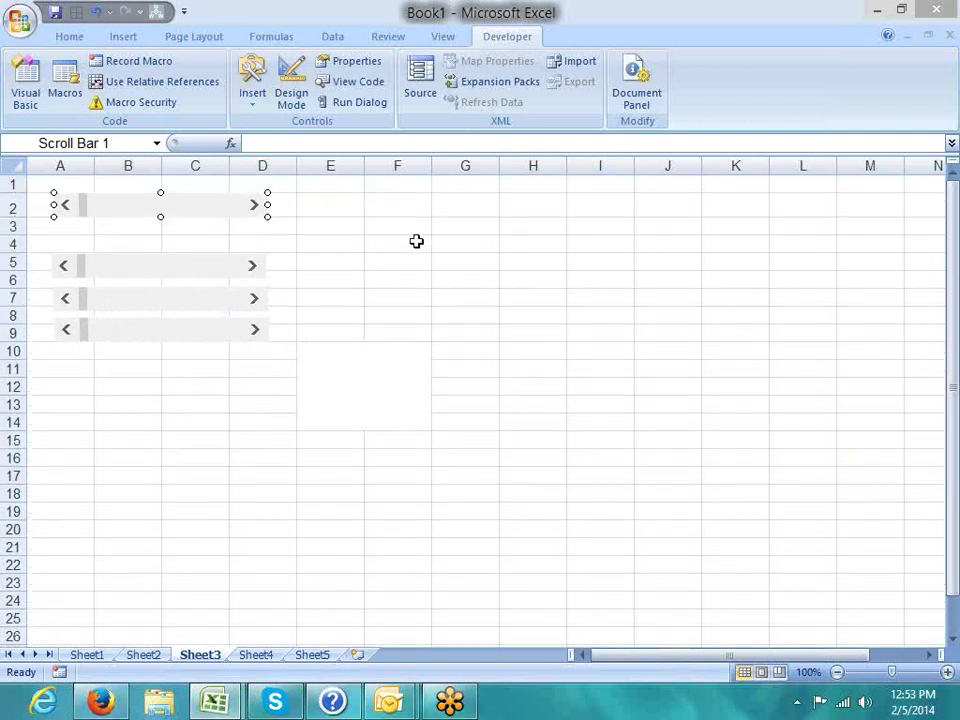
Step: Shift Scroll Bar 1 left toward column A's edge
click(416, 241)
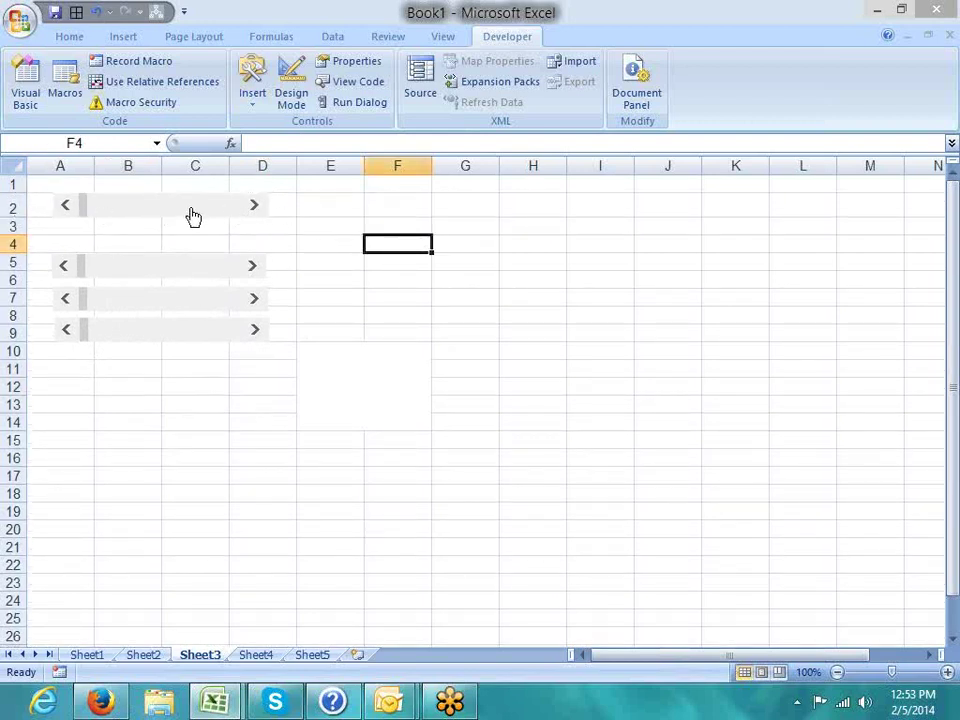
click(163, 220)
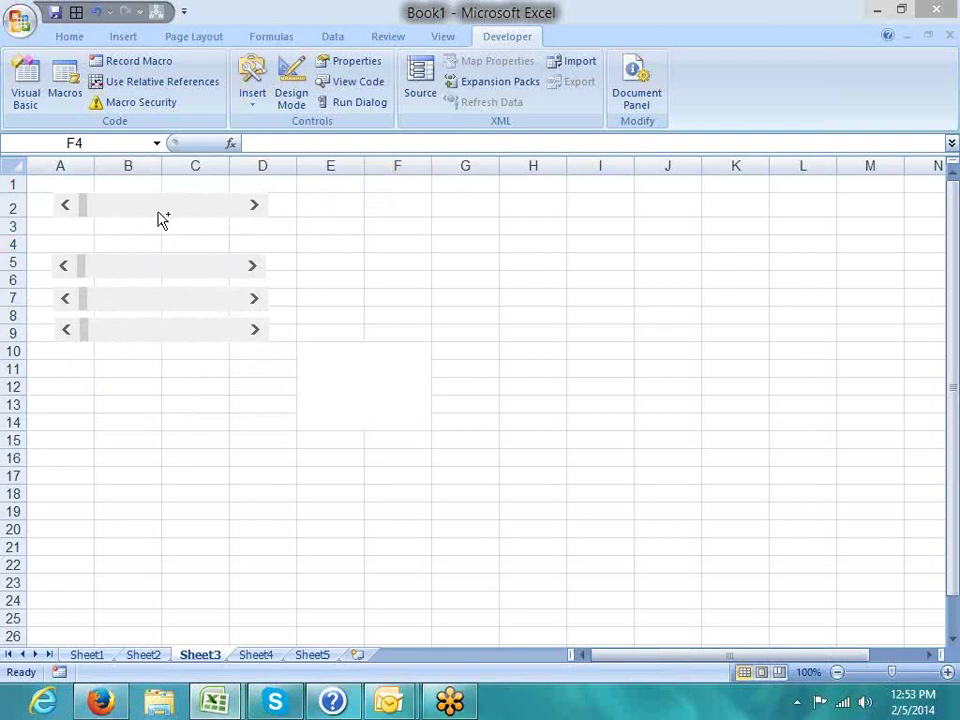
click(161, 217)
drag(157, 212, 132, 218)
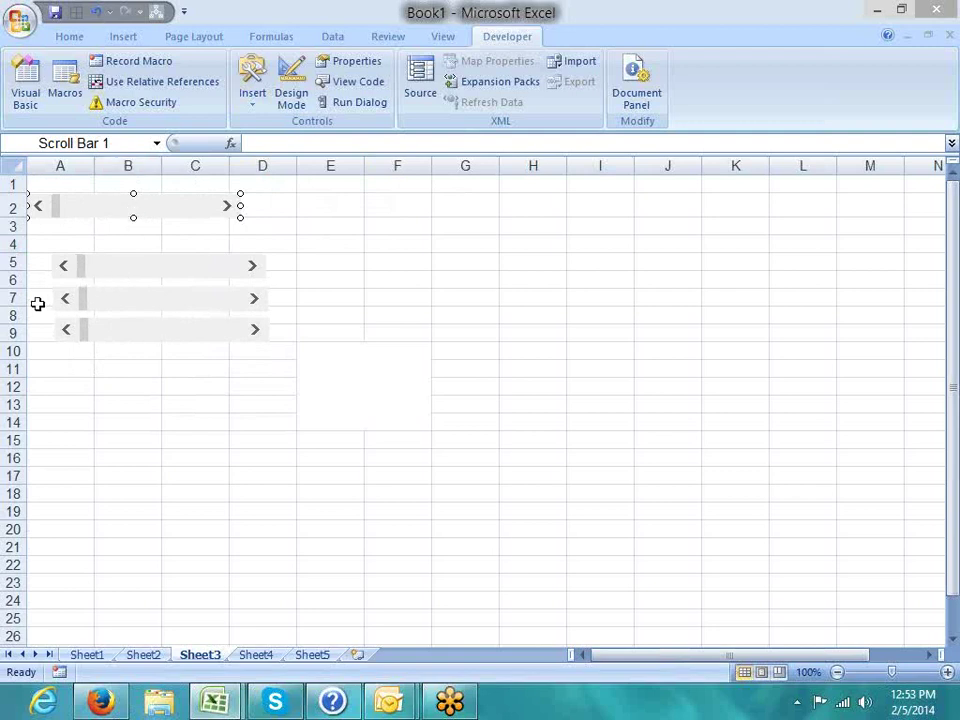
Step: Make row 3 slightly taller and enter the label G-1 in cell A3
click(36, 300)
drag(25, 236, 21, 240)
click(43, 228)
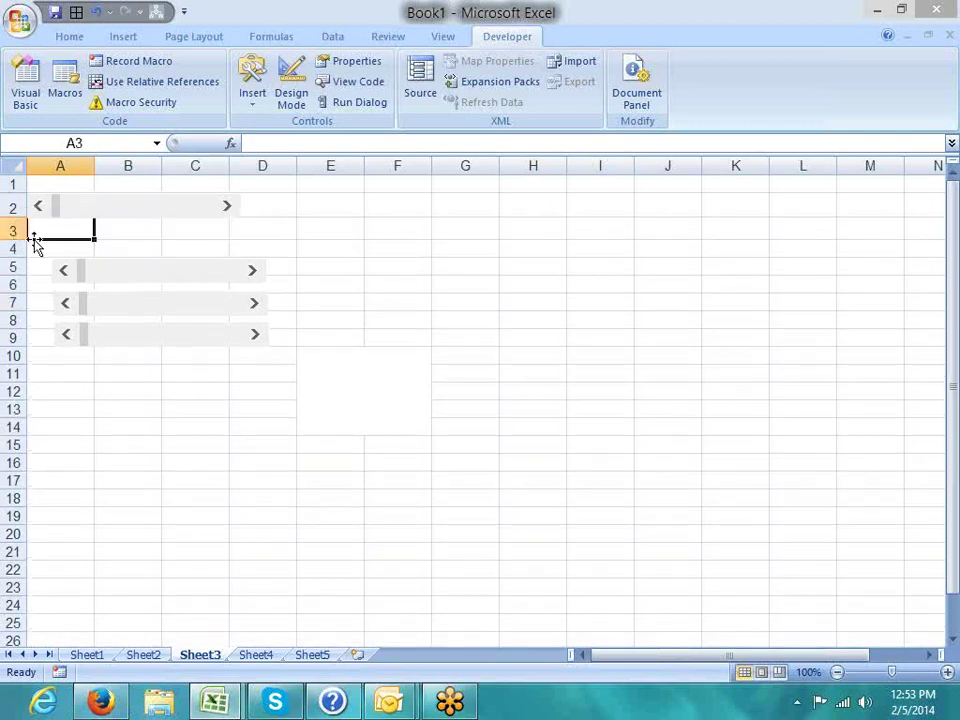
text(G)
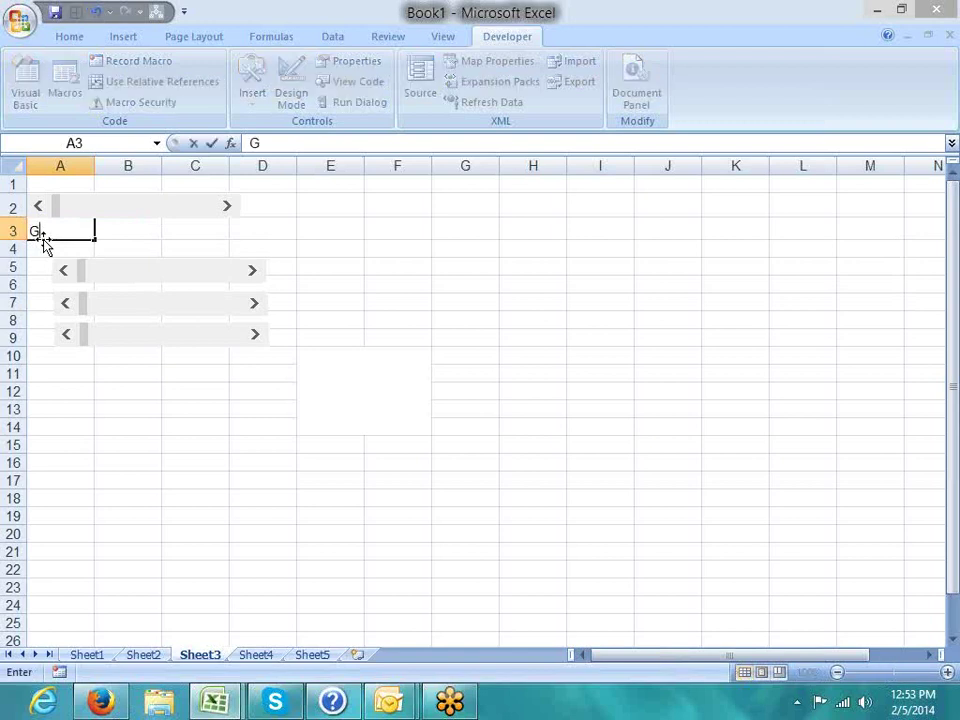
text(-1)
click(35, 262)
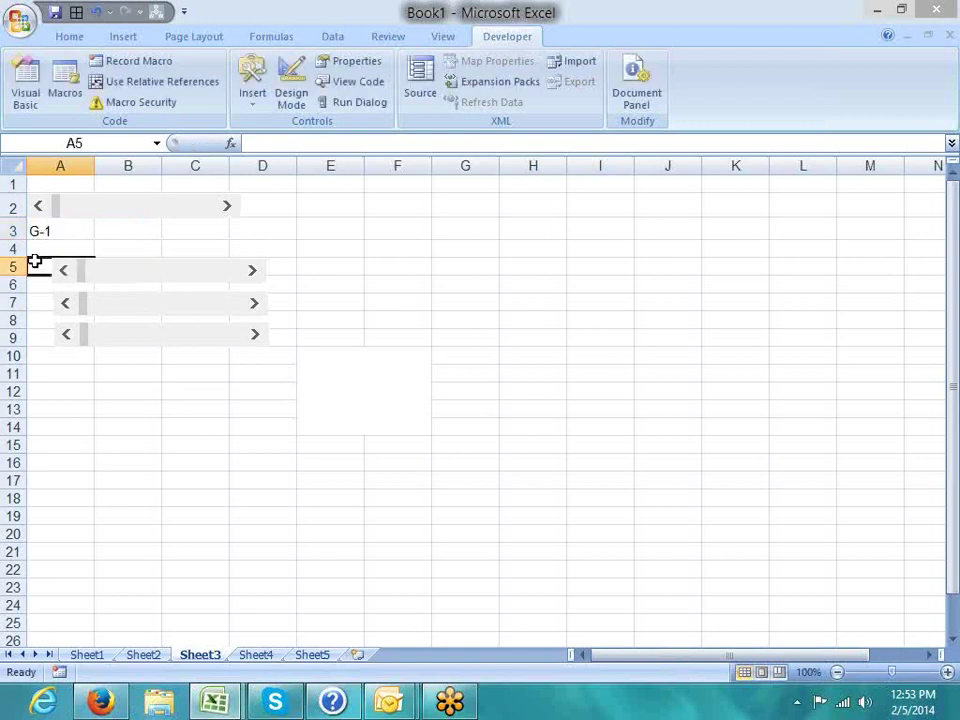
Step: Format the G-1 label in A3 as bold with a light-blue font colour
click(47, 231)
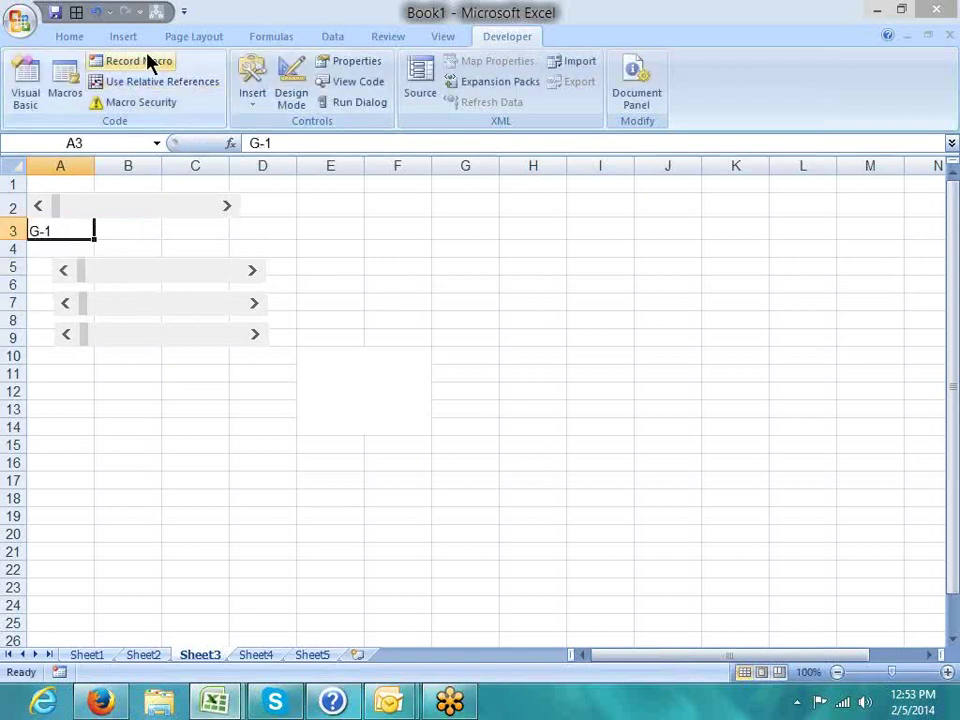
key(ctrl+b)
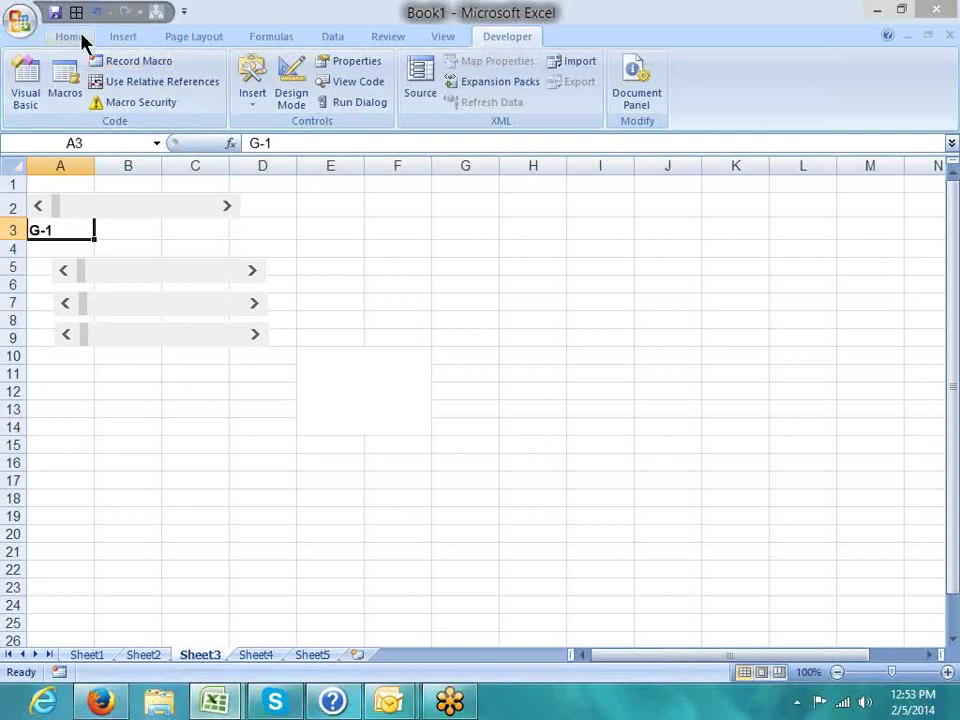
click(81, 37)
click(249, 96)
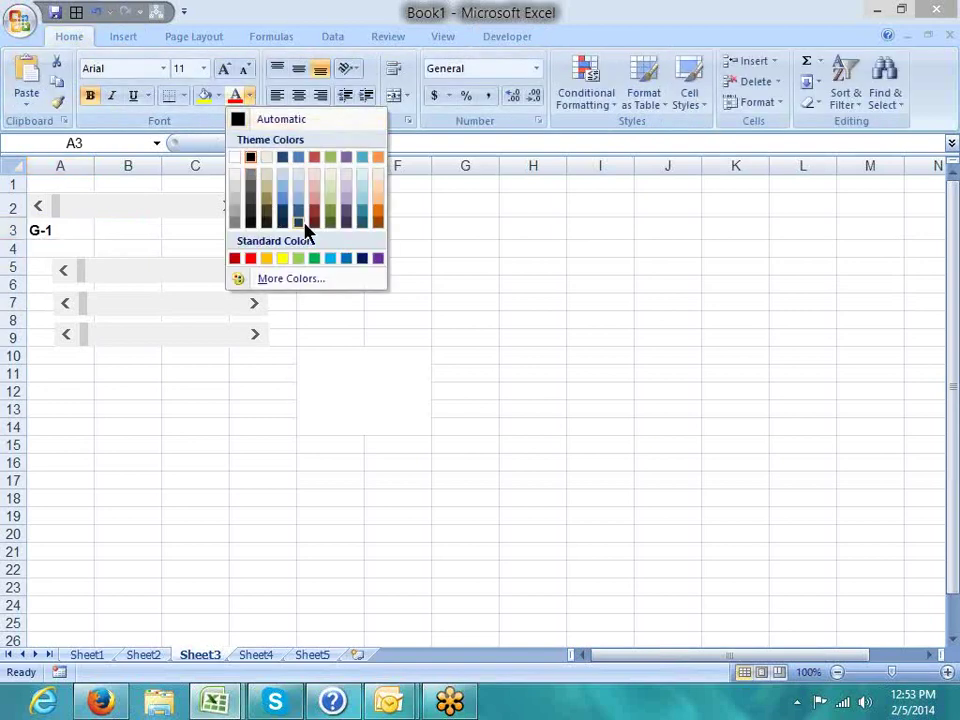
click(331, 261)
click(30, 283)
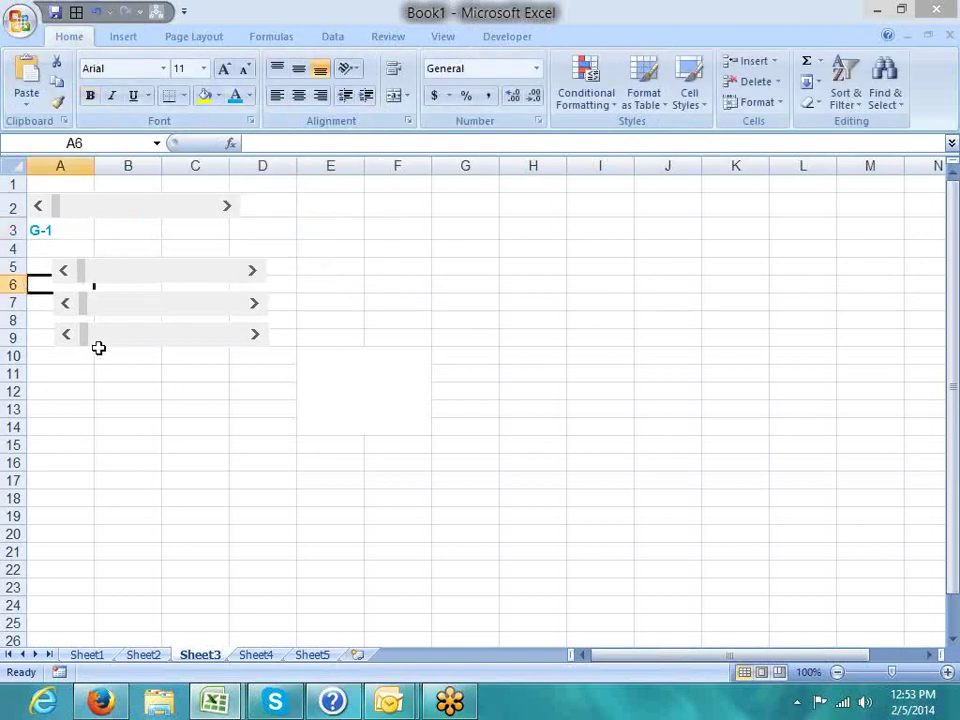
click(4, 300)
click(304, 476)
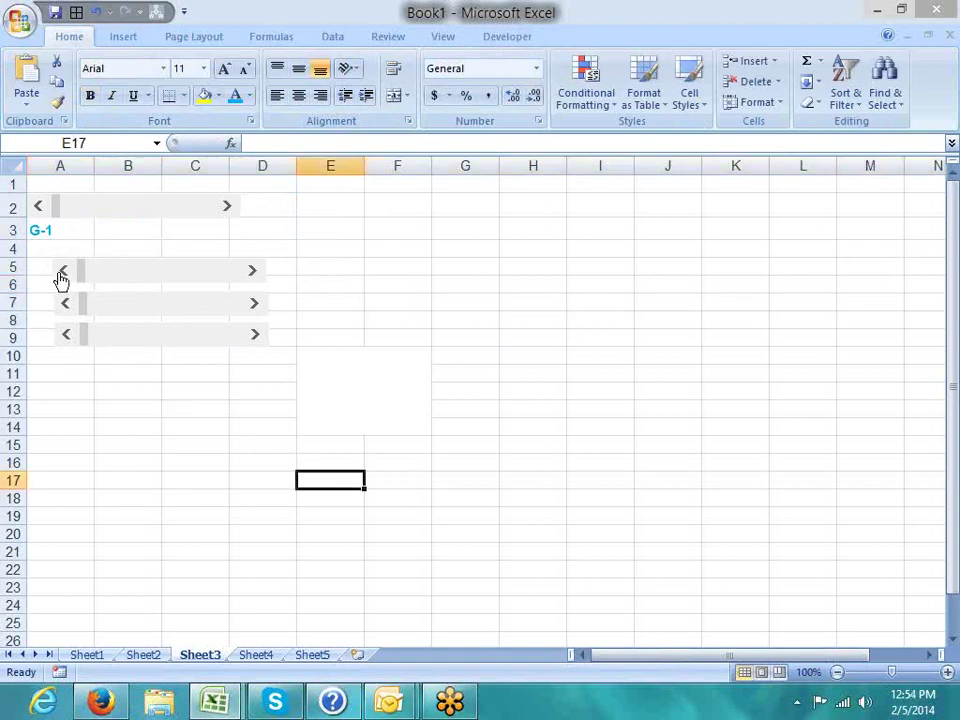
Step: Make row 4 taller and nudge the second scroll bar up and left into row 4
drag(15, 258, 15, 267)
click(381, 276)
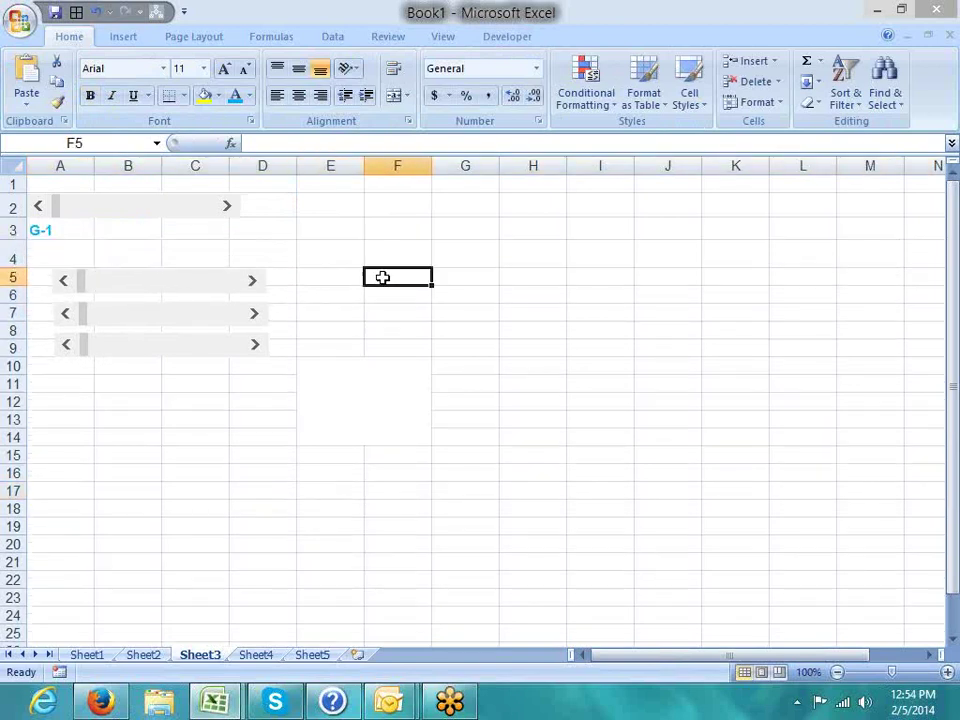
ctrl+click(240, 280)
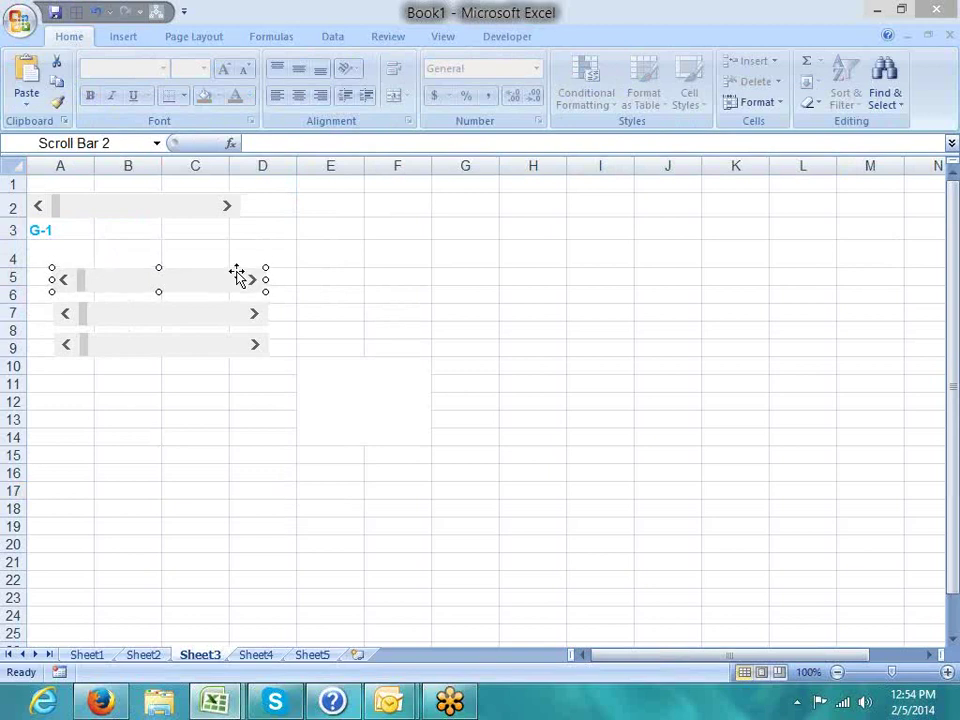
key(Up)
key(Up)
key(Up)
key(Up)
key(Up)
key(Up)
key(Left)
key(Left)
key(Left)
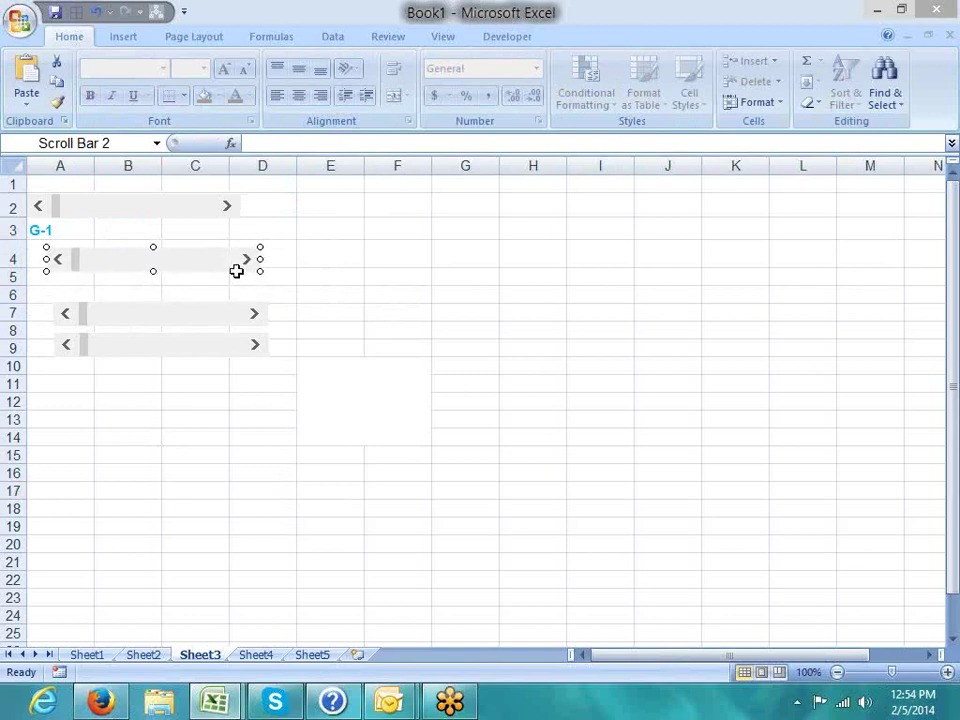
key(Left)
key(Left)
key(Left)
key(Left)
key(Left)
key(Left)
key(Up)
key(Up)
key(Up)
key(Up)
key(Up)
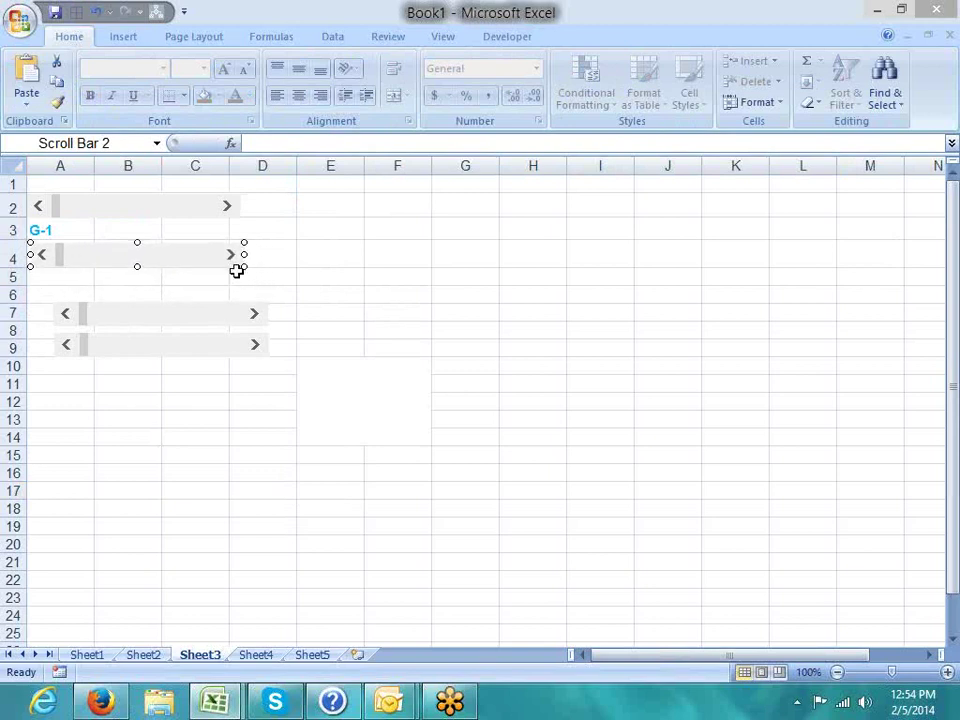
key(Up)
key(Left)
key(Left)
key(Left)
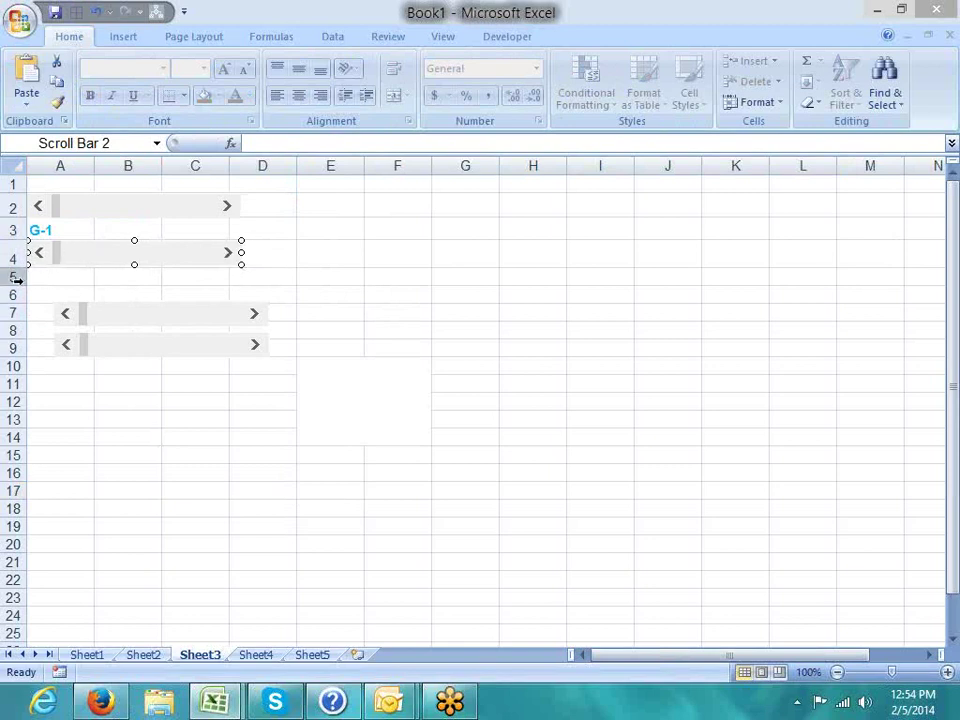
Step: Enter G-2 in cell A5 and format it bold with a red font colour
click(86, 280)
text(G)
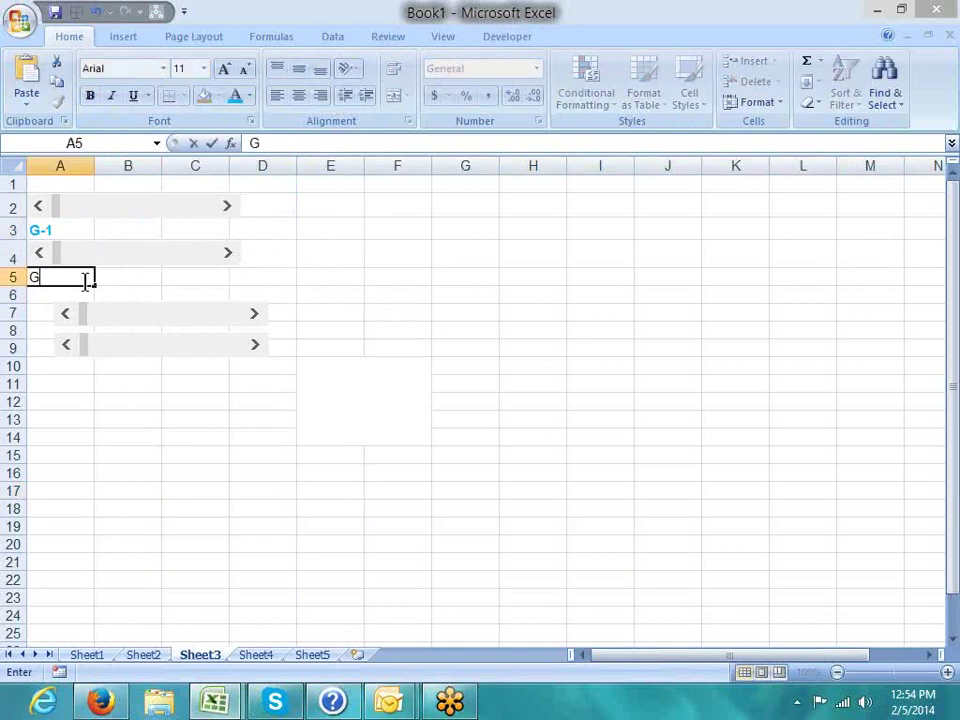
text(-2)
key(Return)
click(77, 272)
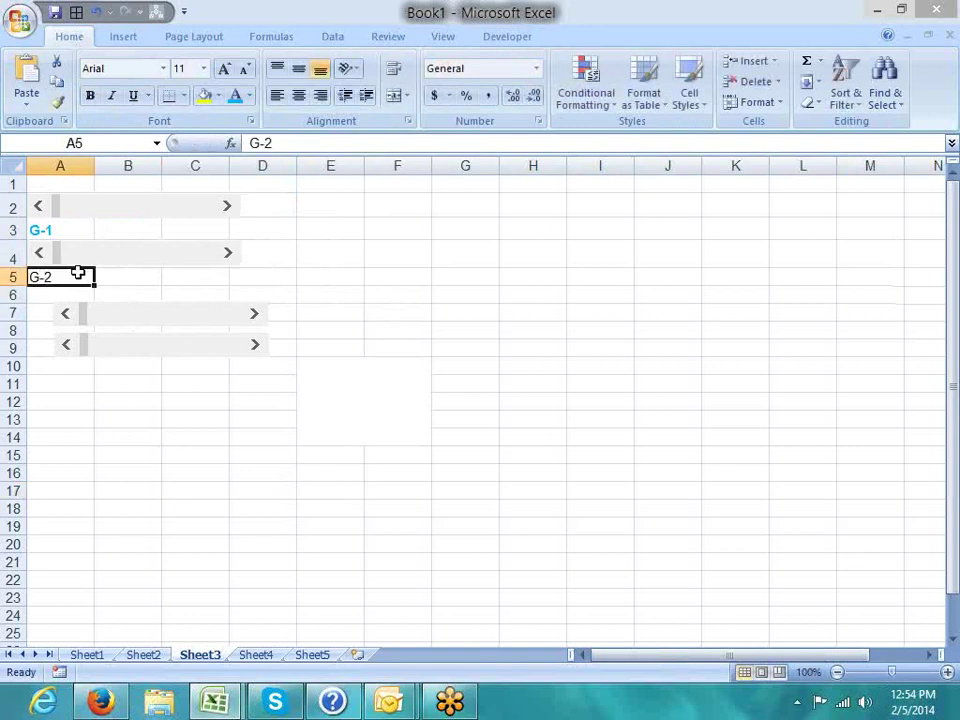
key(ctrl+b)
click(250, 96)
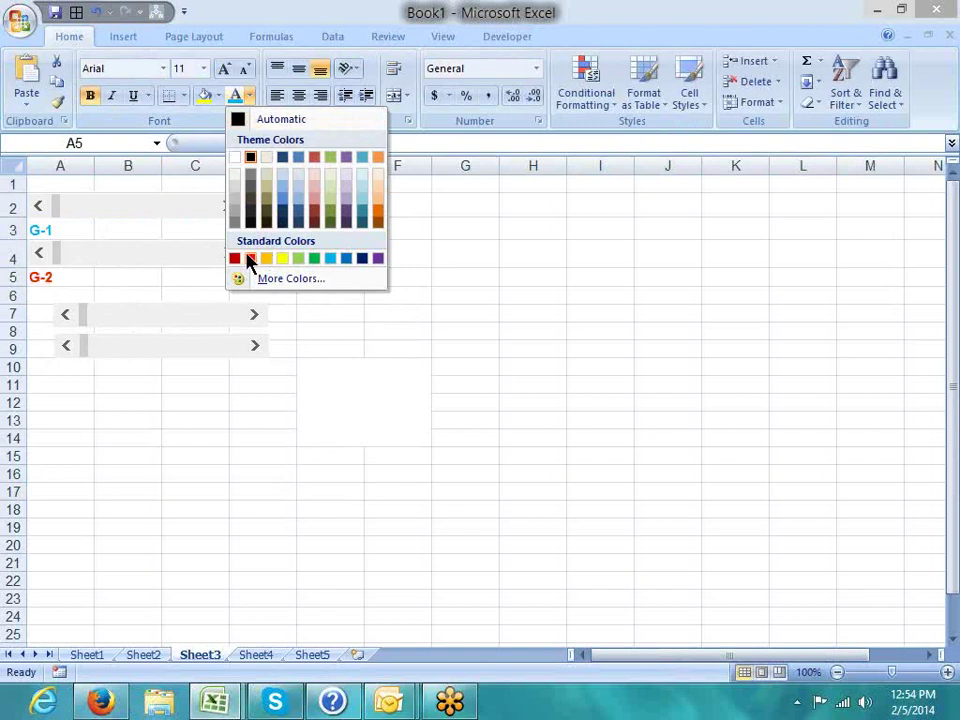
click(250, 259)
click(15, 332)
click(506, 401)
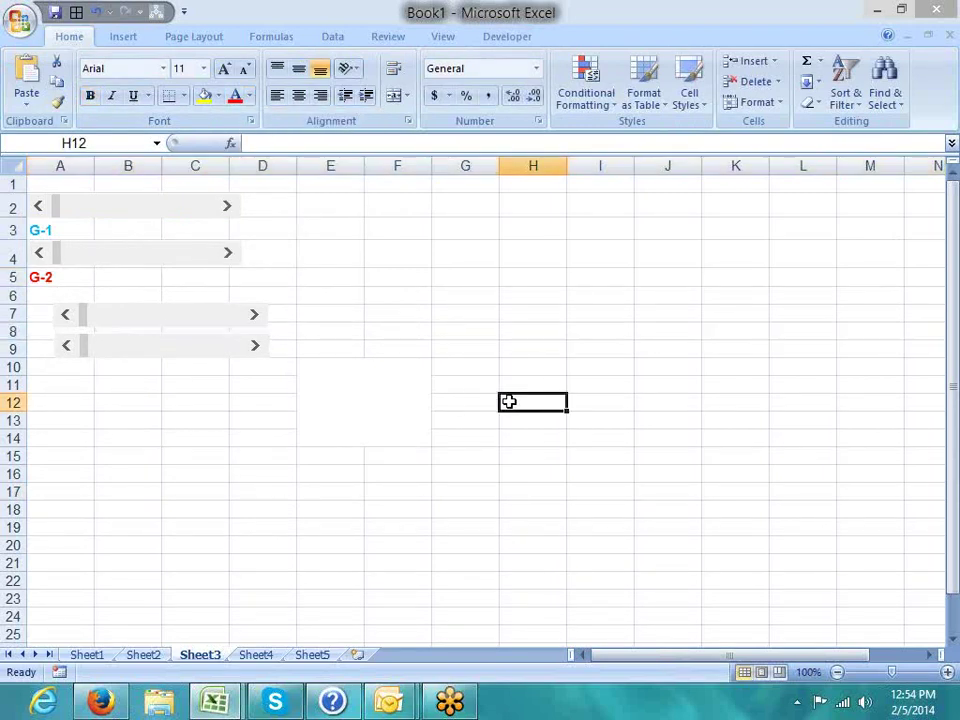
ctrl+click(178, 326)
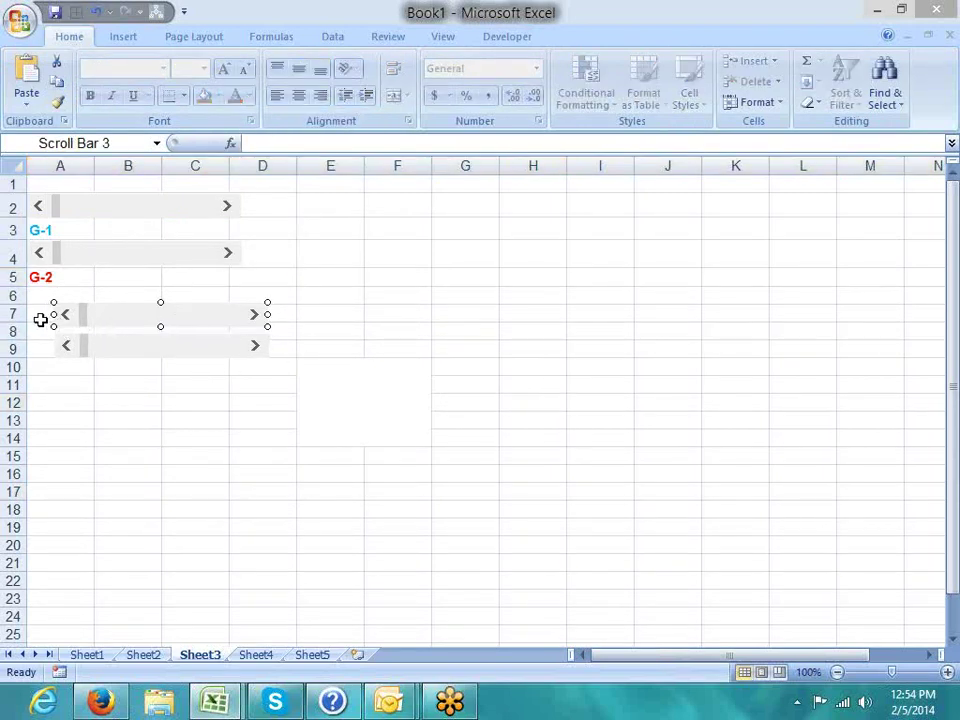
Step: Make row 6 taller and nudge the third scroll bar up and left into row 6
drag(22, 305, 20, 310)
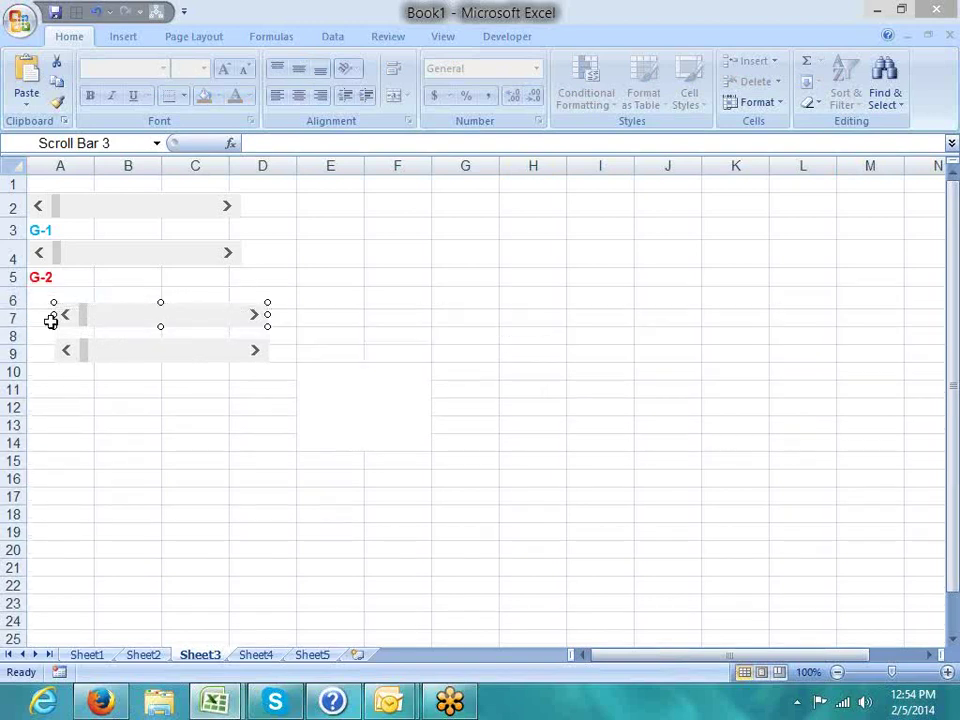
click(362, 420)
ctrl+click(215, 320)
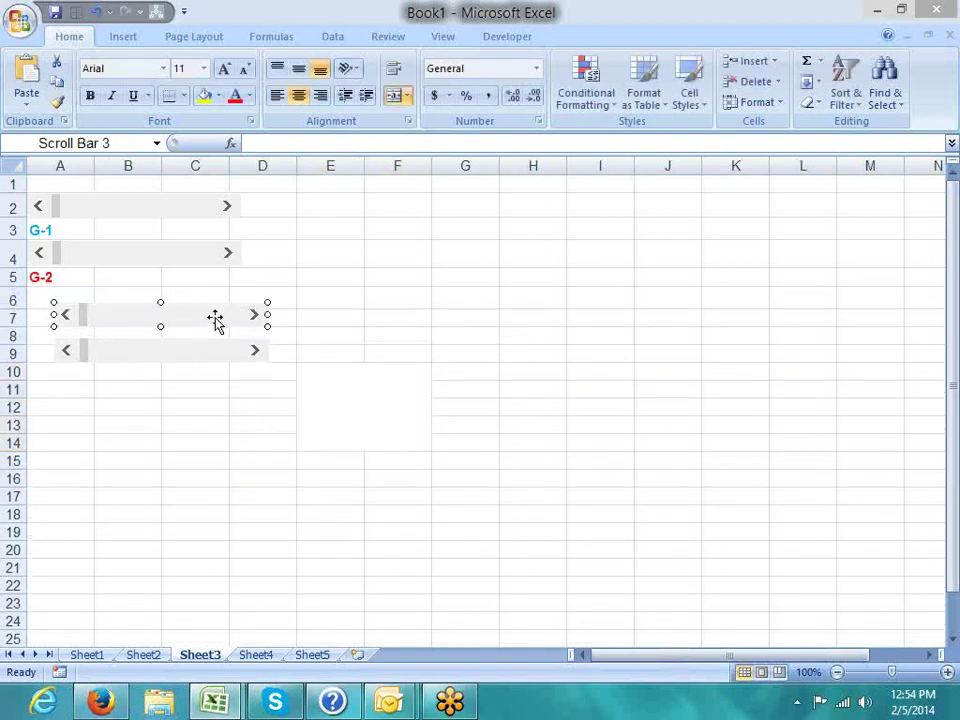
key(Up)
key(Up)
key(Up)
key(Up)
key(Up)
key(Up)
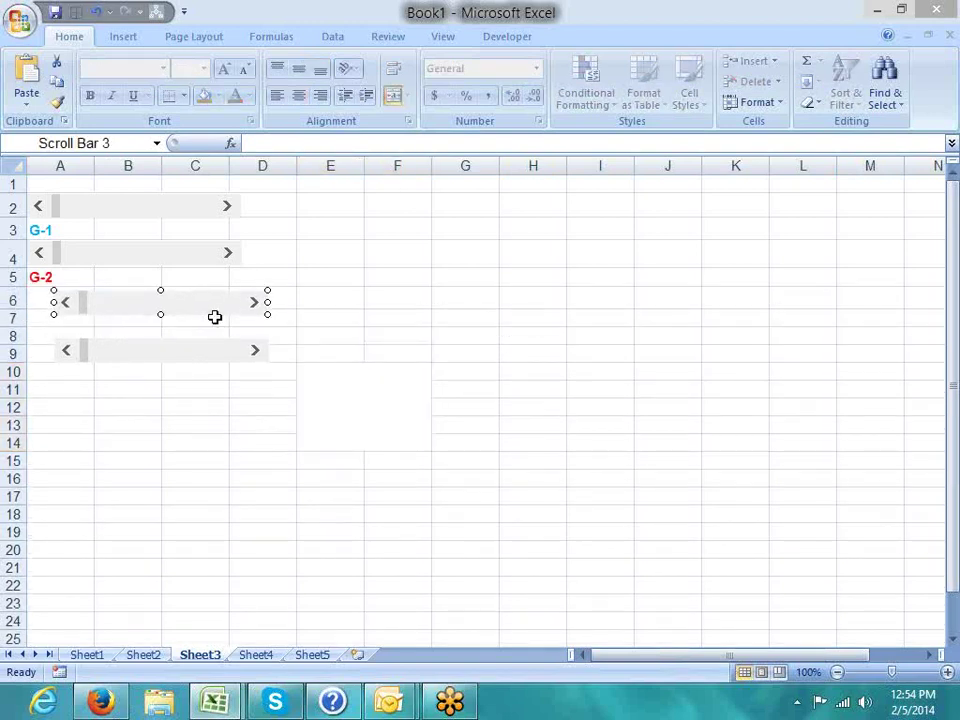
key(Up)
key(Left)
key(Left)
key(Left)
key(Up)
key(Up)
key(Left)
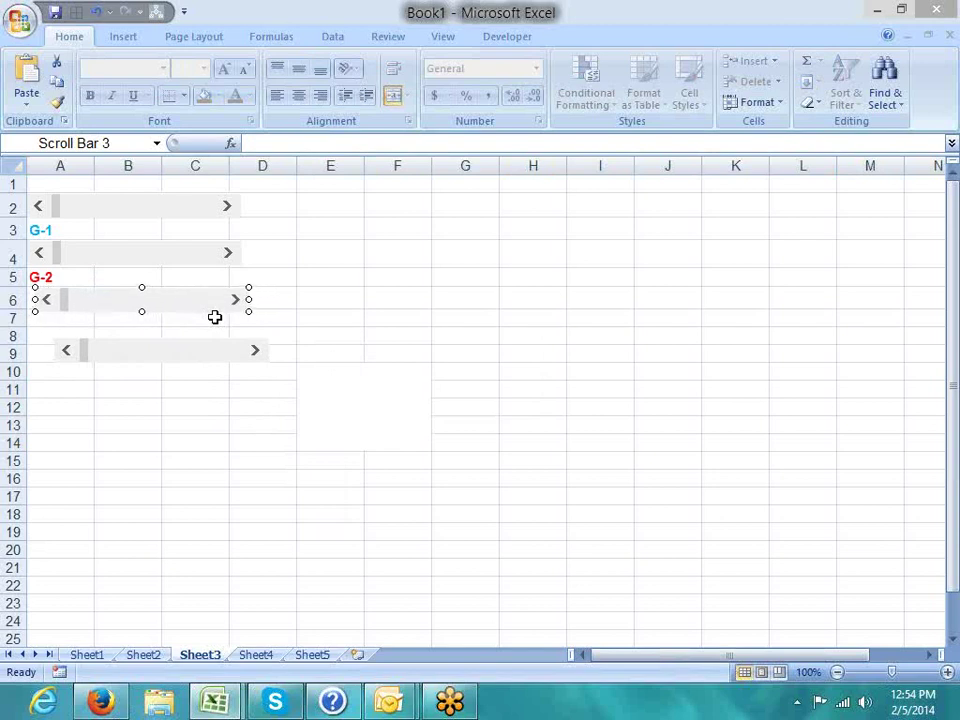
key(Left)
key(Left)
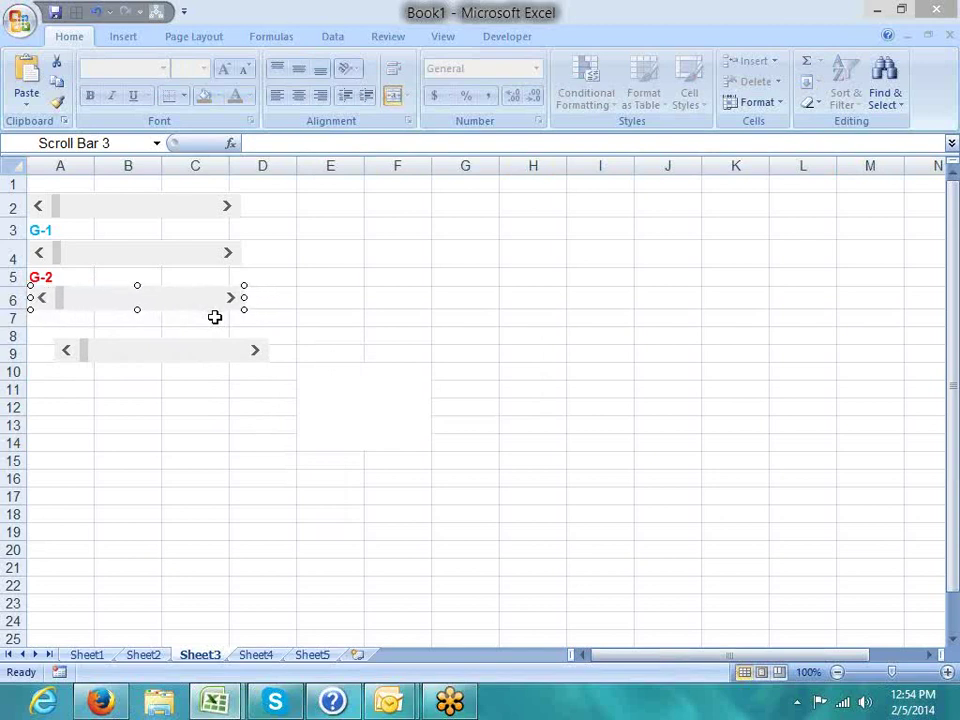
click(133, 438)
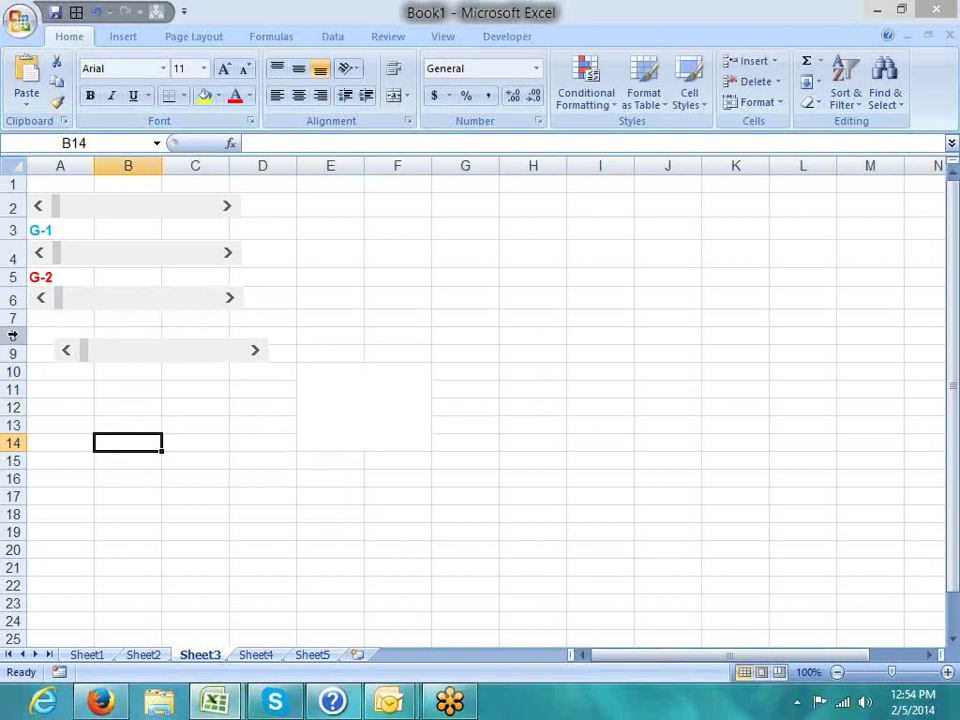
Step: Make row 7 taller and nudge the fourth scroll bar up and left to align it
drag(20, 329, 21, 337)
click(46, 329)
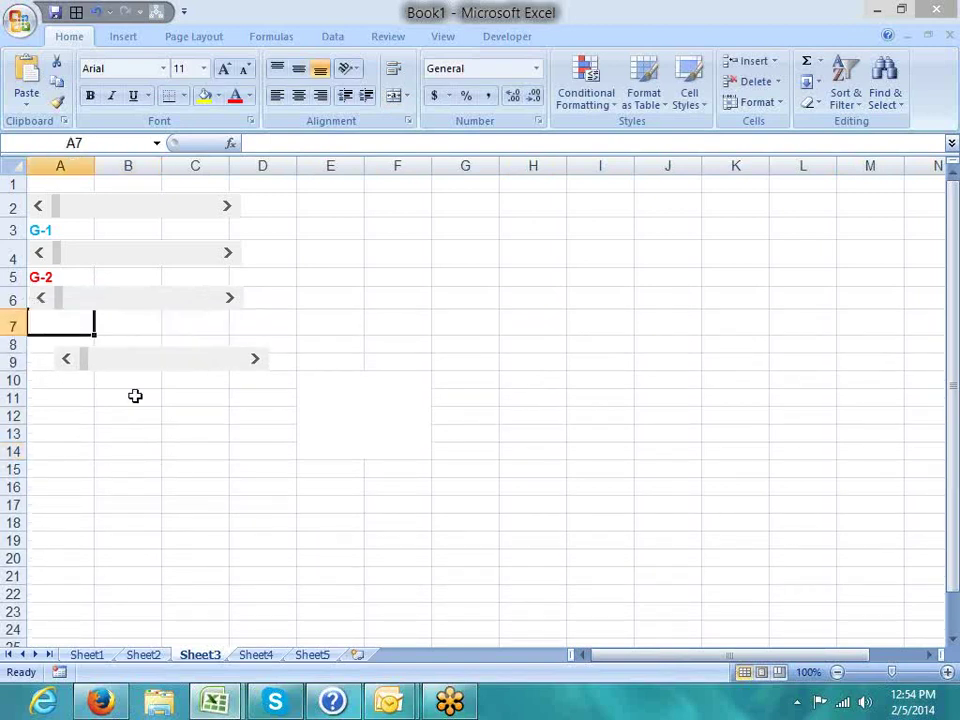
ctrl+click(137, 371)
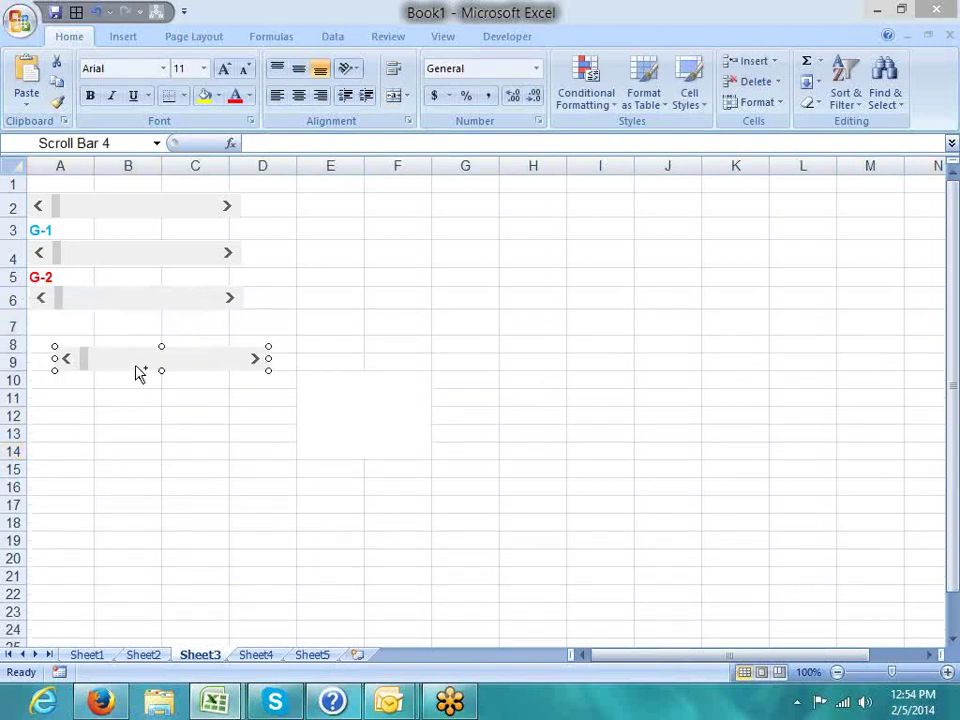
key(Up)
key(Up)
key(Up)
key(Up)
key(Up)
key(Up)
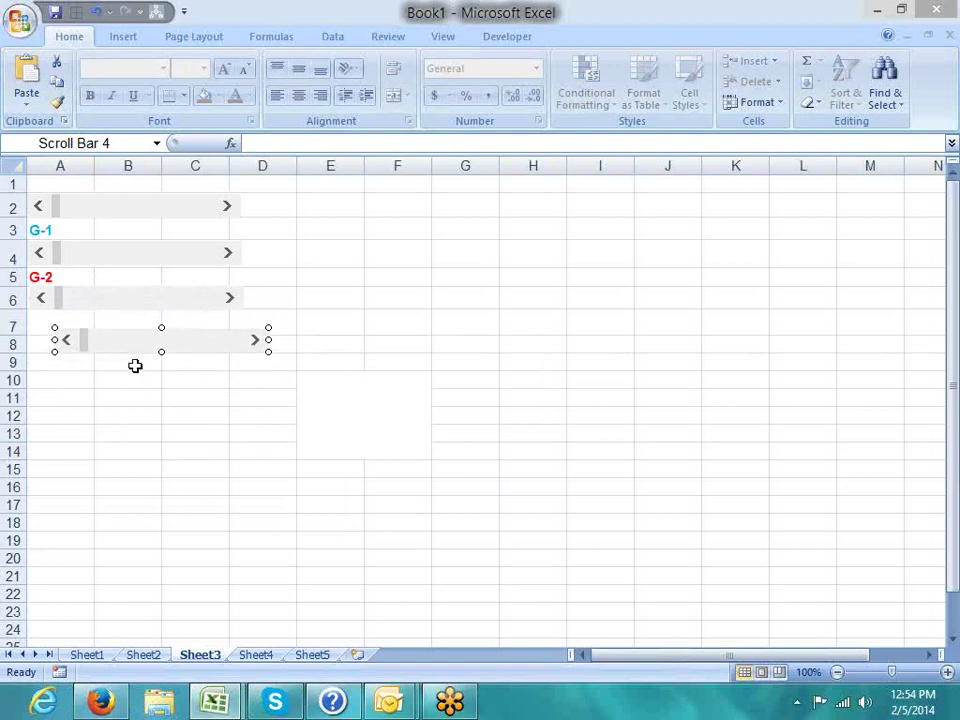
key(Up)
key(Up)
key(Up)
key(Up)
key(Up)
key(Up)
key(Down)
key(Down)
key(Down)
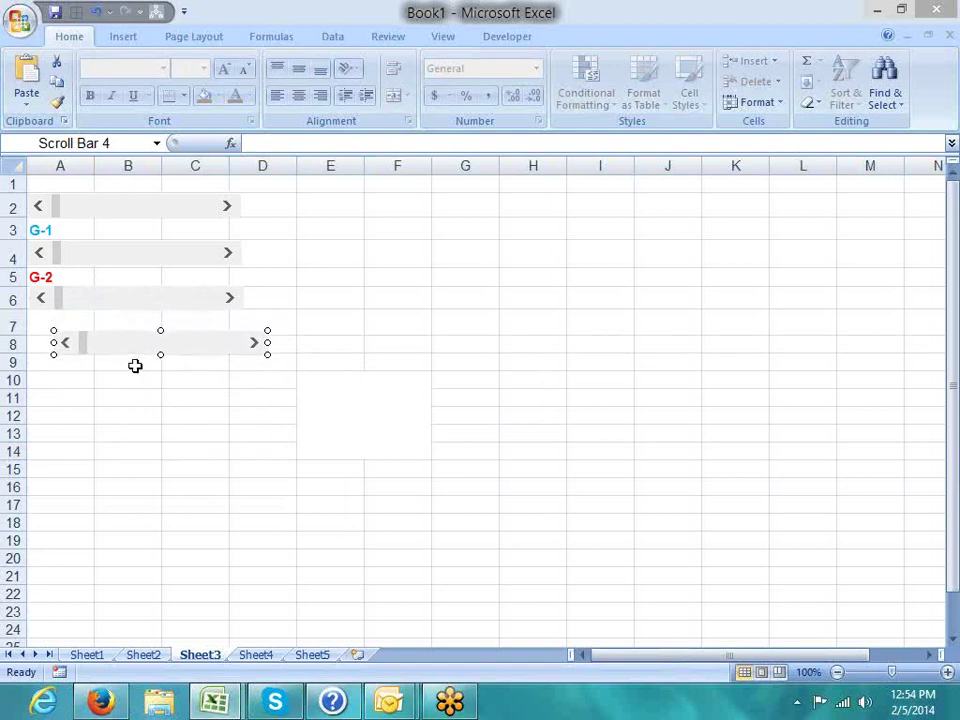
key(Left)
key(Left)
key(Left)
key(Left)
key(Left)
key(Left)
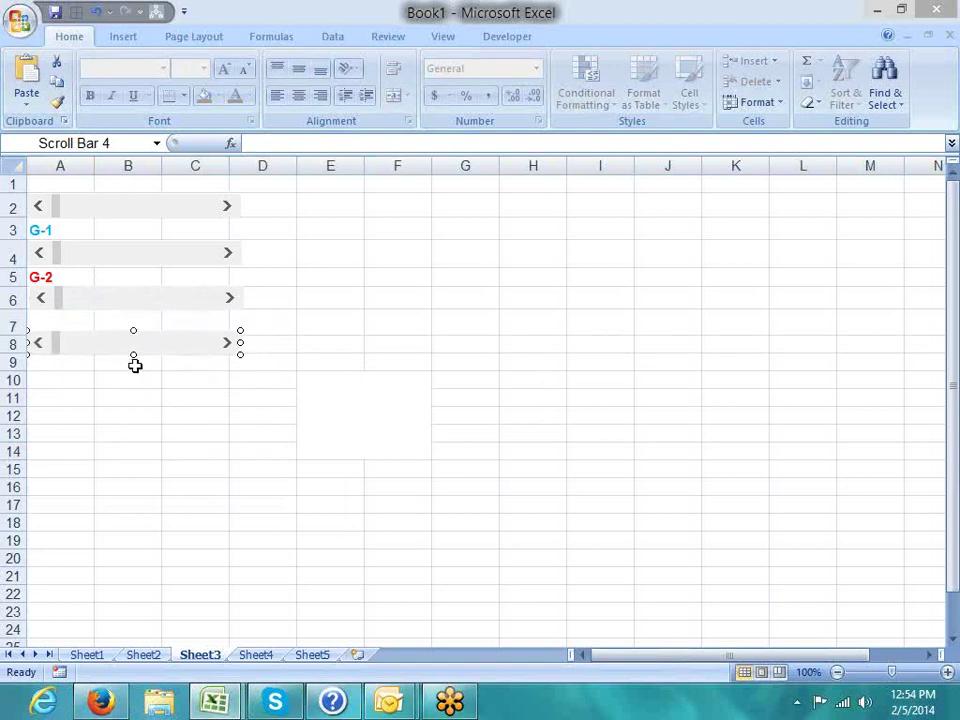
Step: Enter G3 in cell A7 and make it top-aligned, bold and dark blue
click(79, 321)
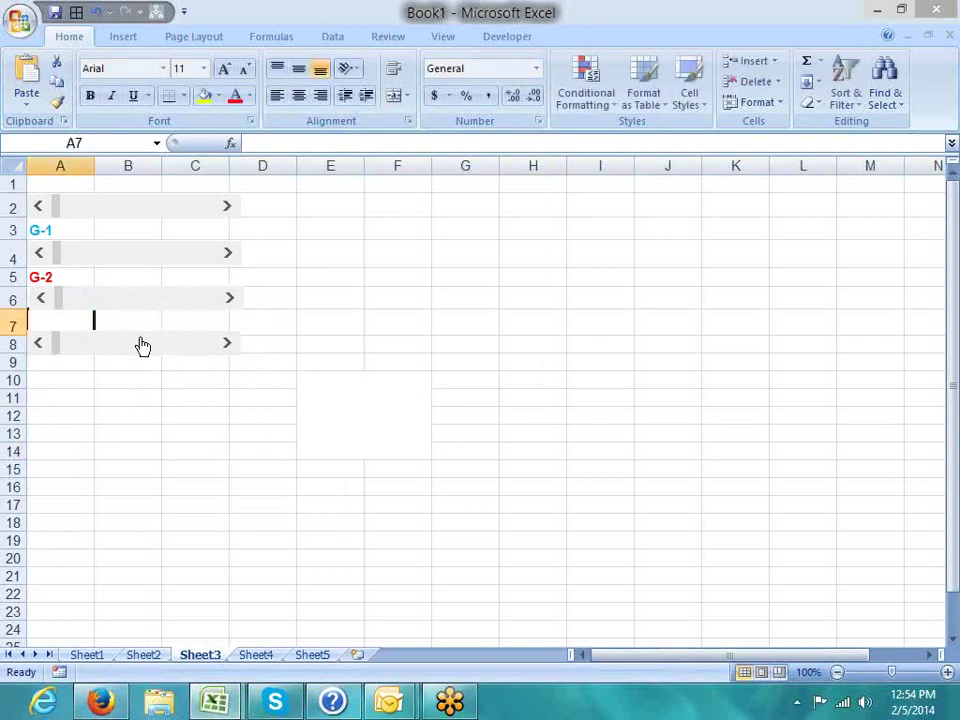
text(G3)
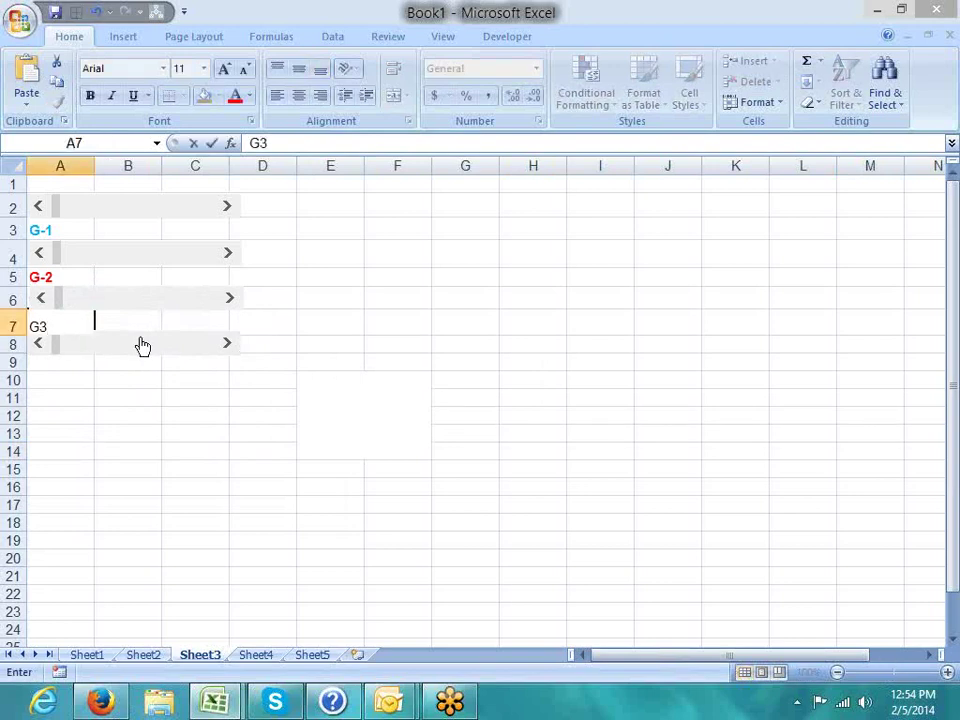
click(130, 397)
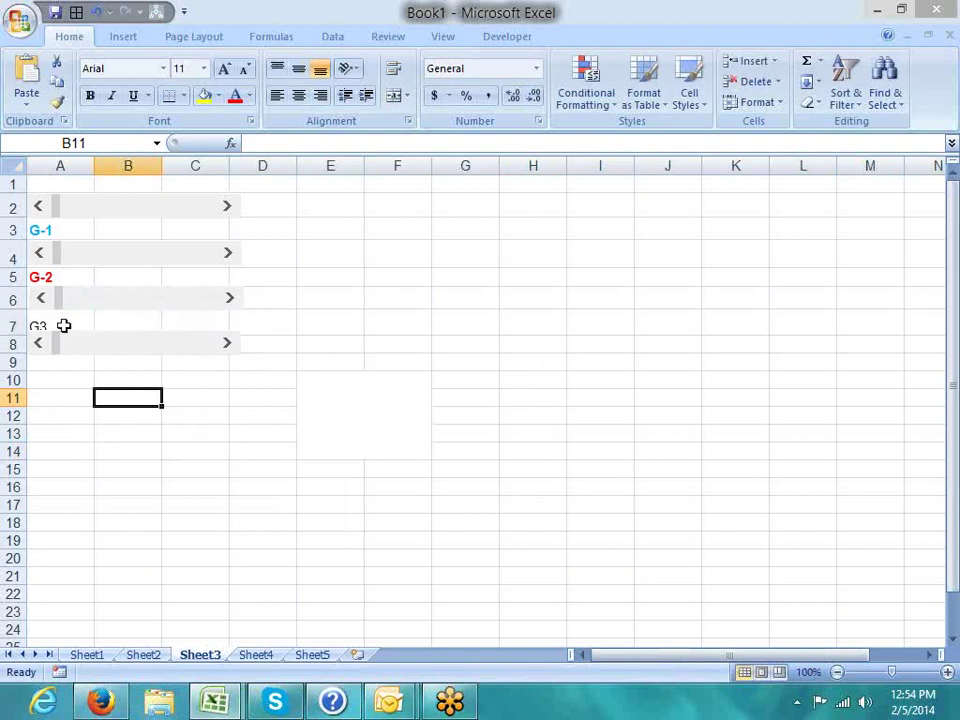
click(63, 326)
click(276, 68)
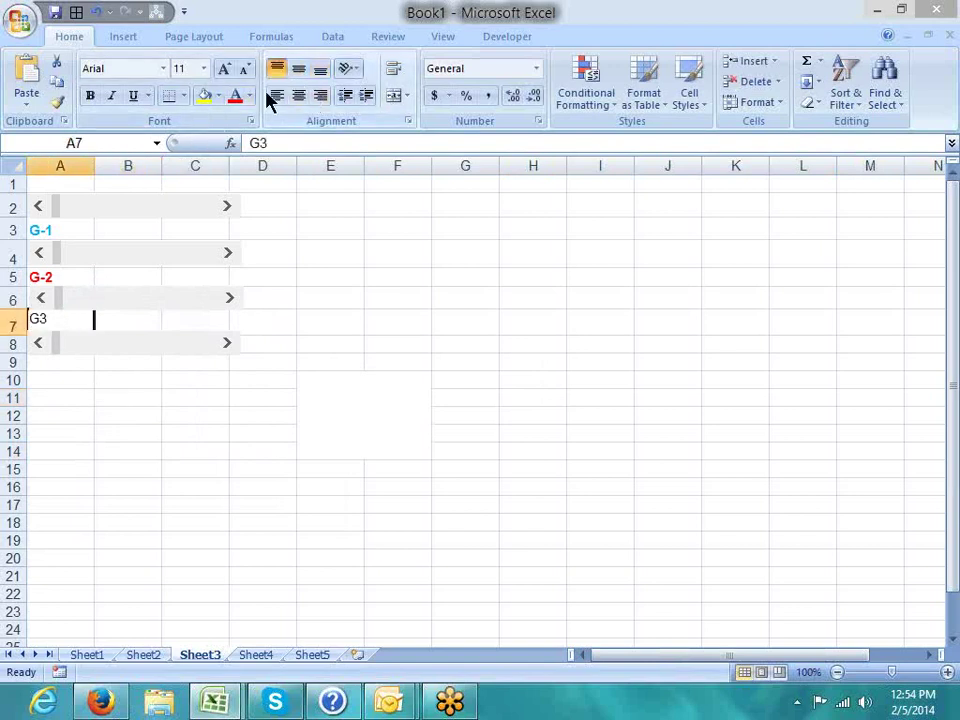
key(ctrl+b)
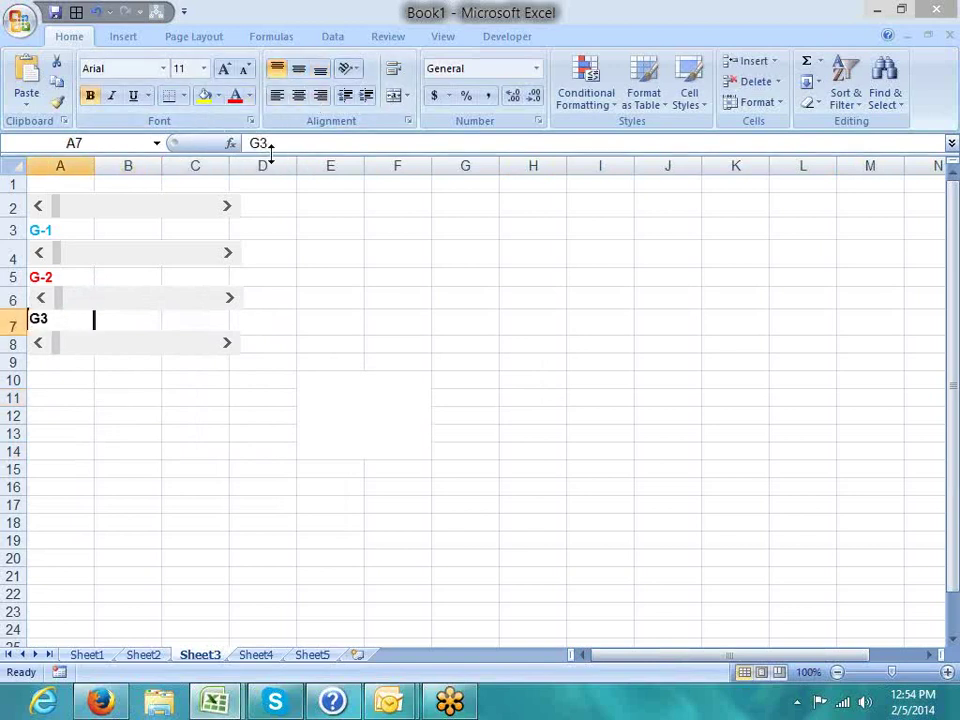
click(249, 96)
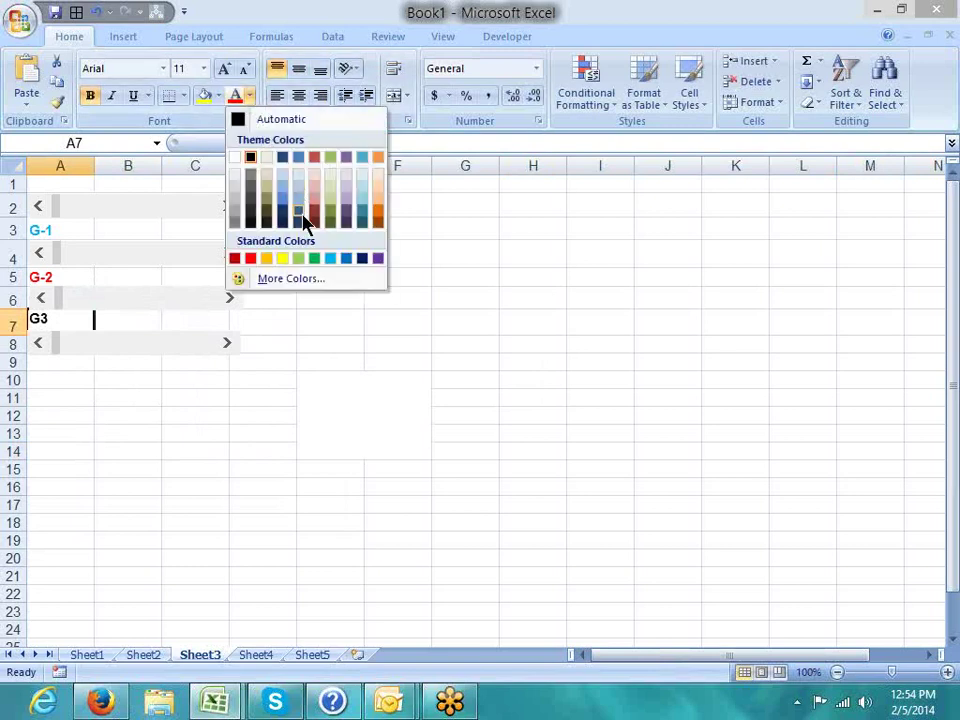
click(362, 259)
Step: Adjust row 9's height, widen column C slightly, and enter G4 in A9
click(47, 366)
drag(17, 371, 26, 375)
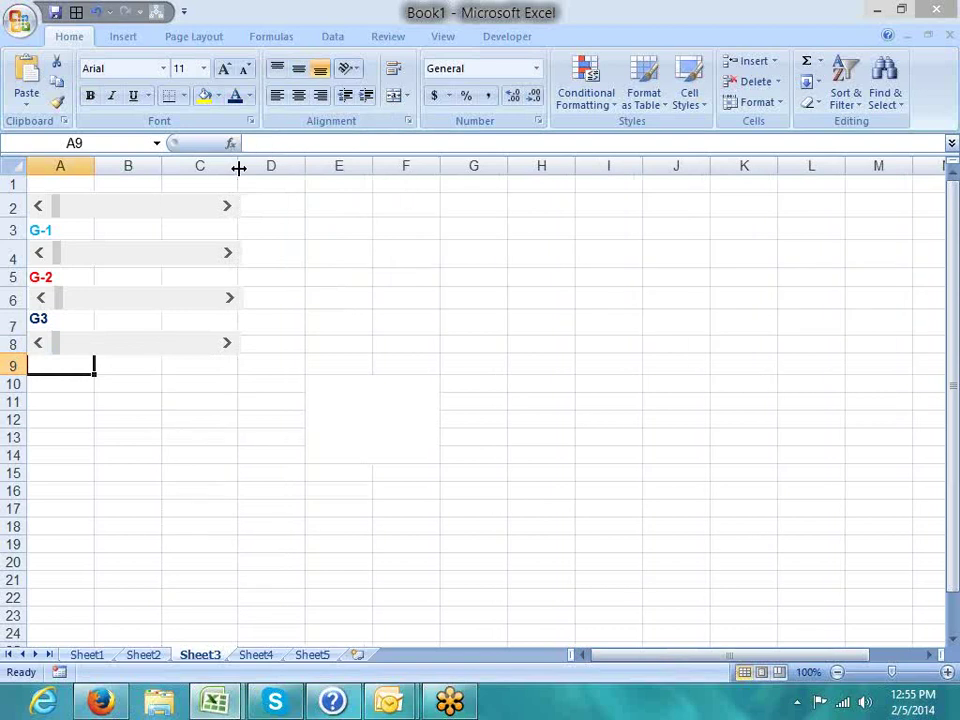
drag(239, 168, 242, 168)
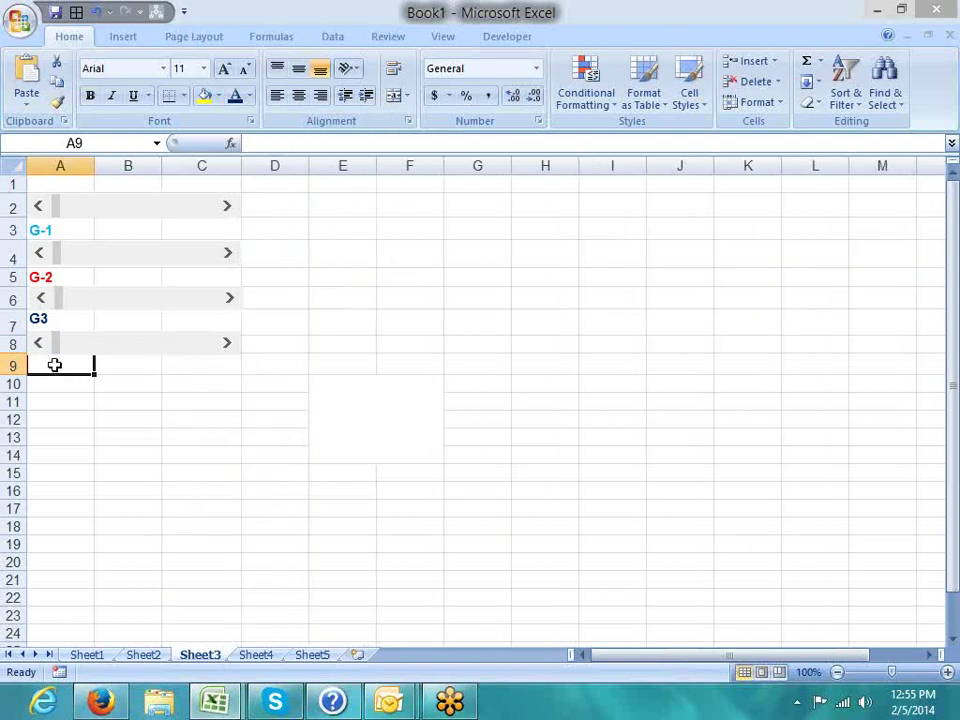
text(G4)
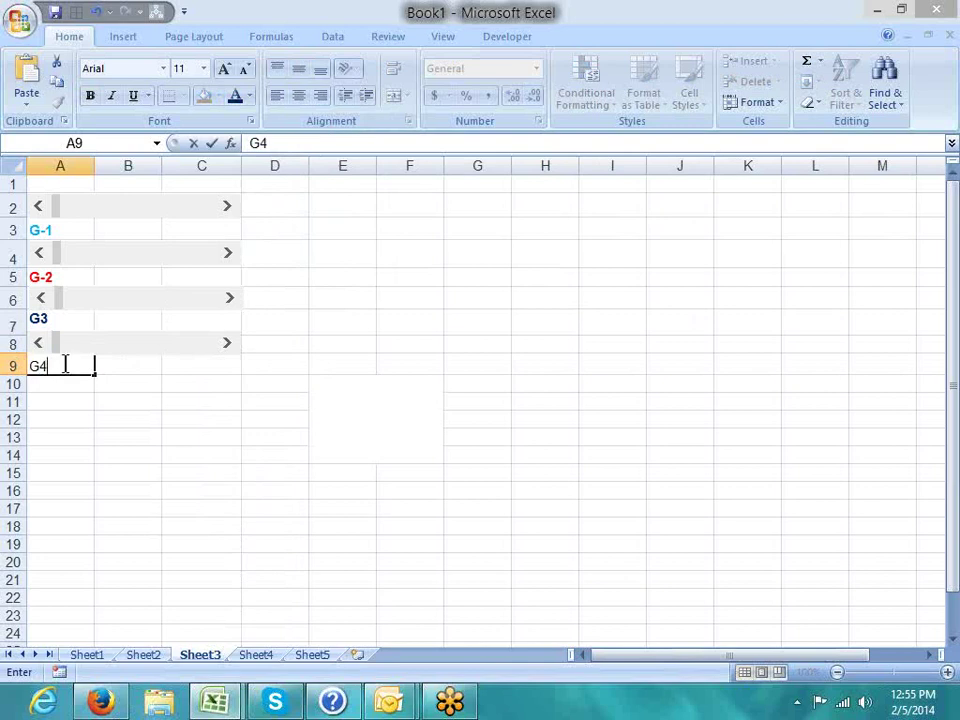
key(Return)
click(65, 364)
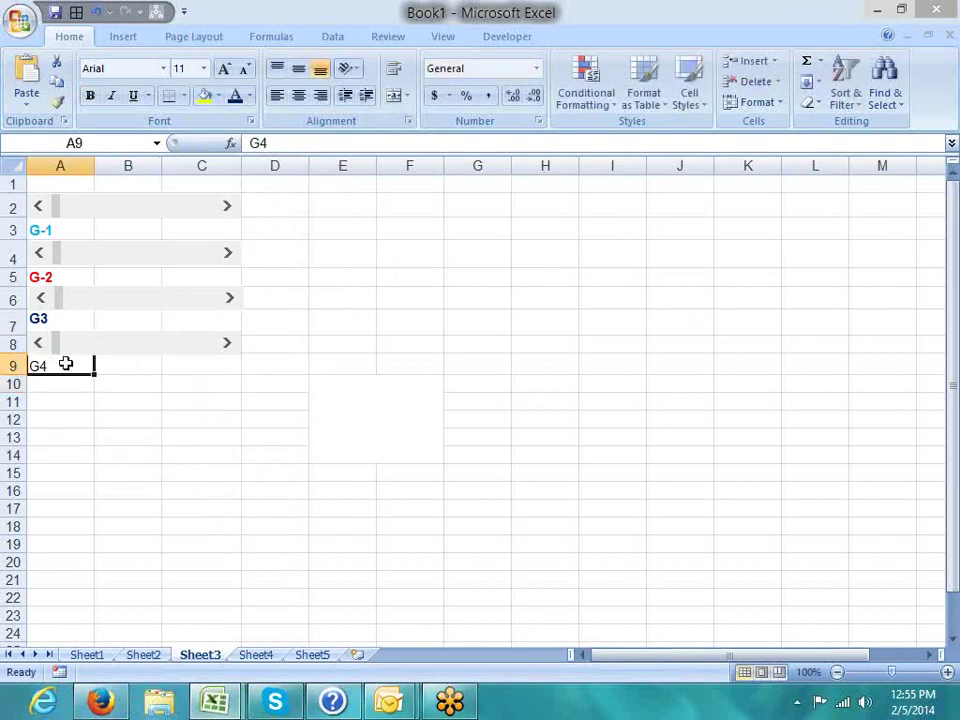
click(249, 437)
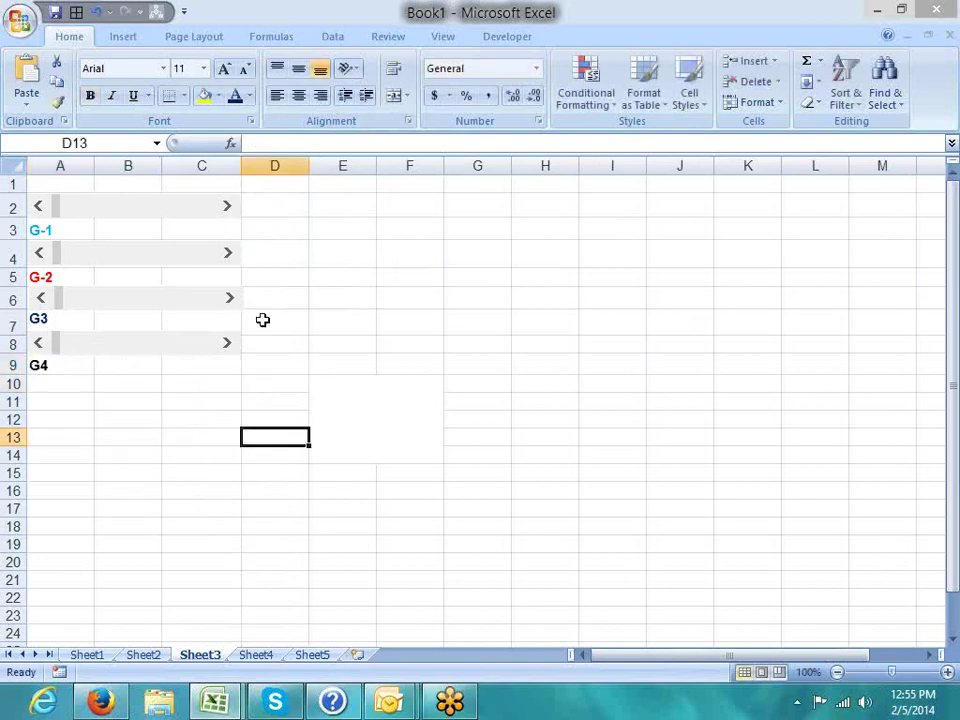
Step: Set the row-2 scroll bar's minimum value to 1 and link it to cell $D$2
right_click(167, 219)
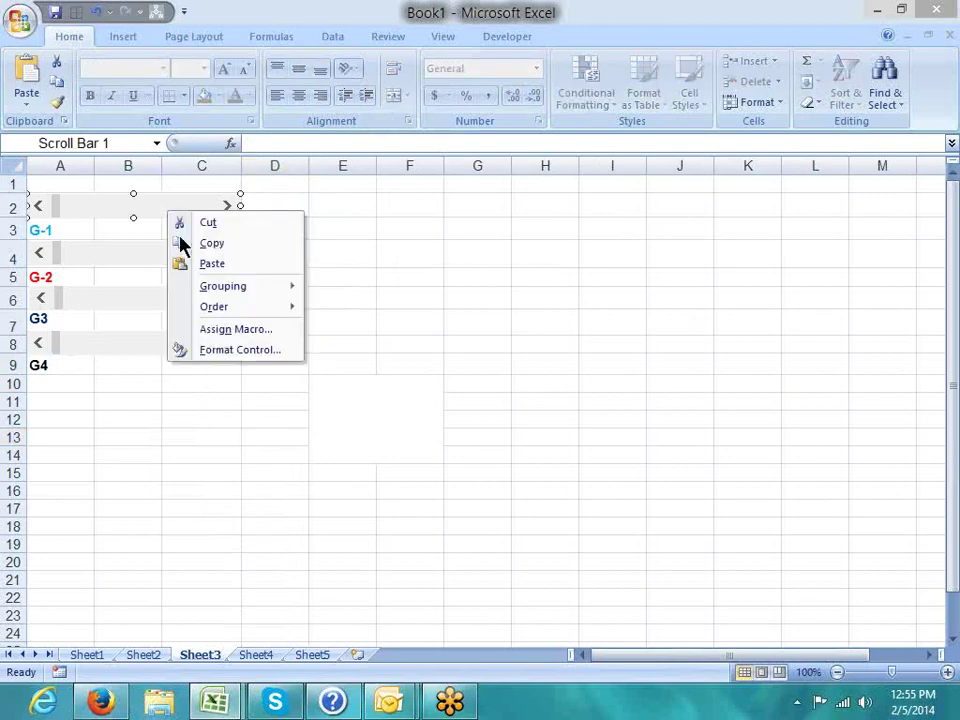
click(240, 352)
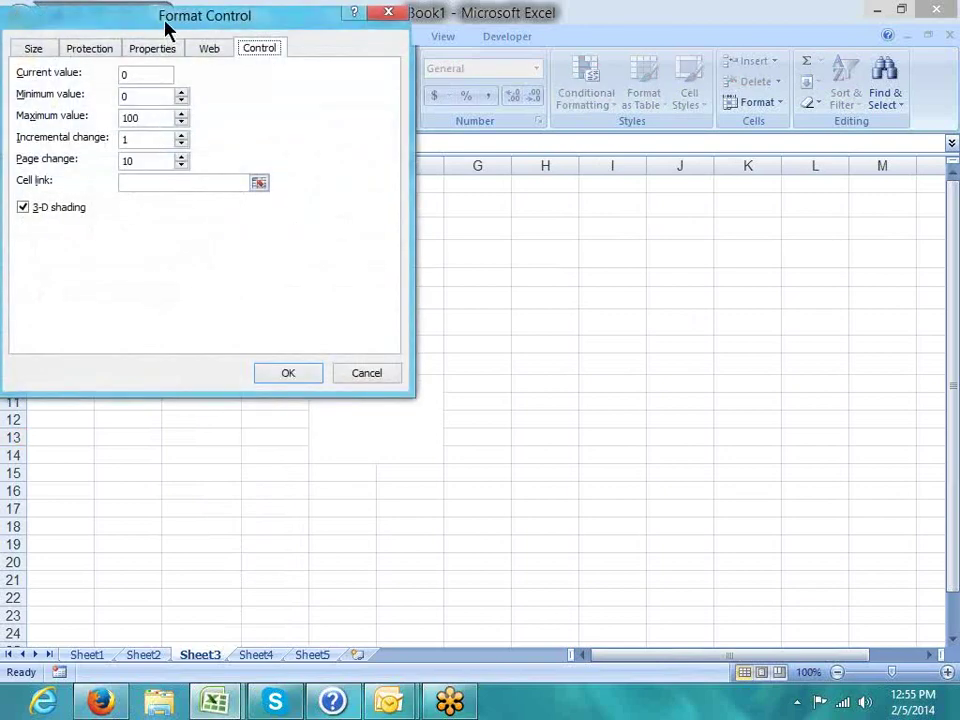
mouse_move(167, 28)
mouse_down()
mouse_move(632, 80)
mouse_move(629, 96)
mouse_up()
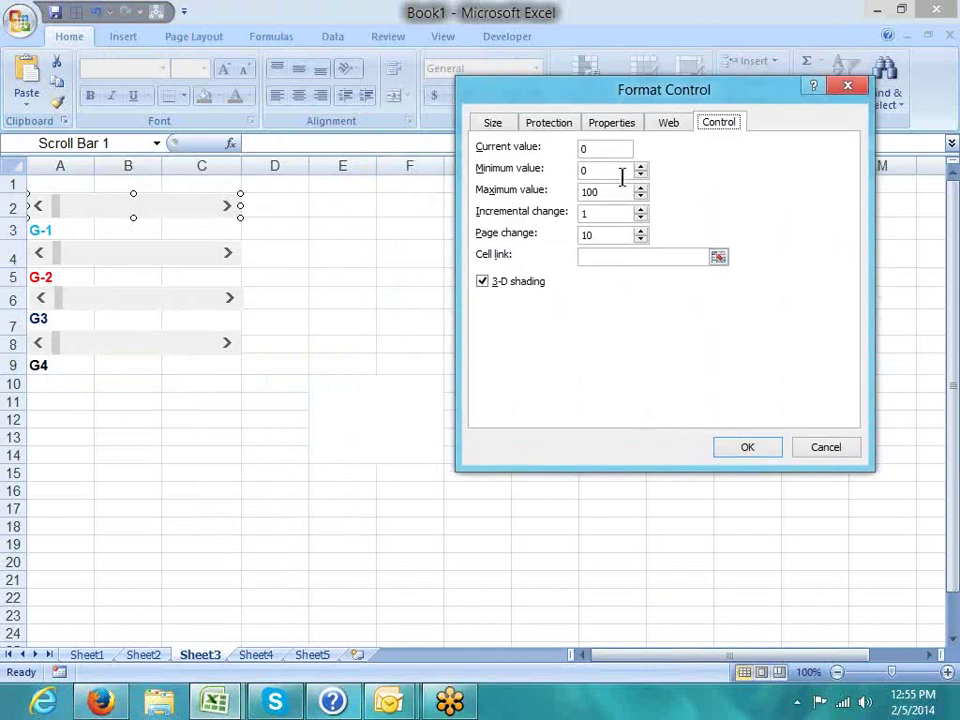
click(595, 191)
click(600, 191)
click(643, 258)
click(270, 208)
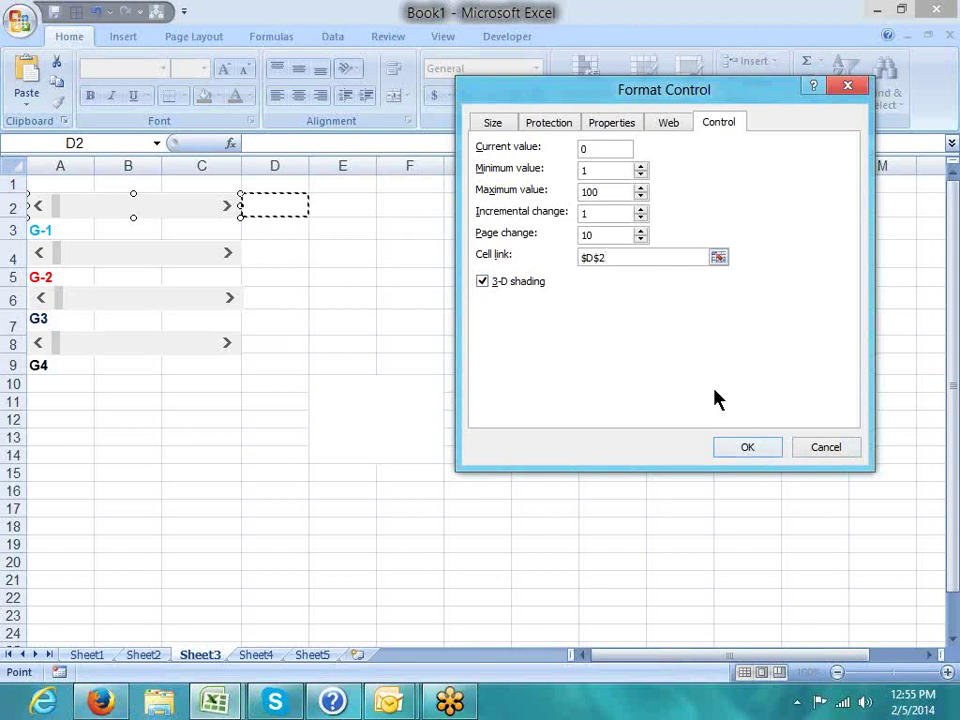
click(733, 450)
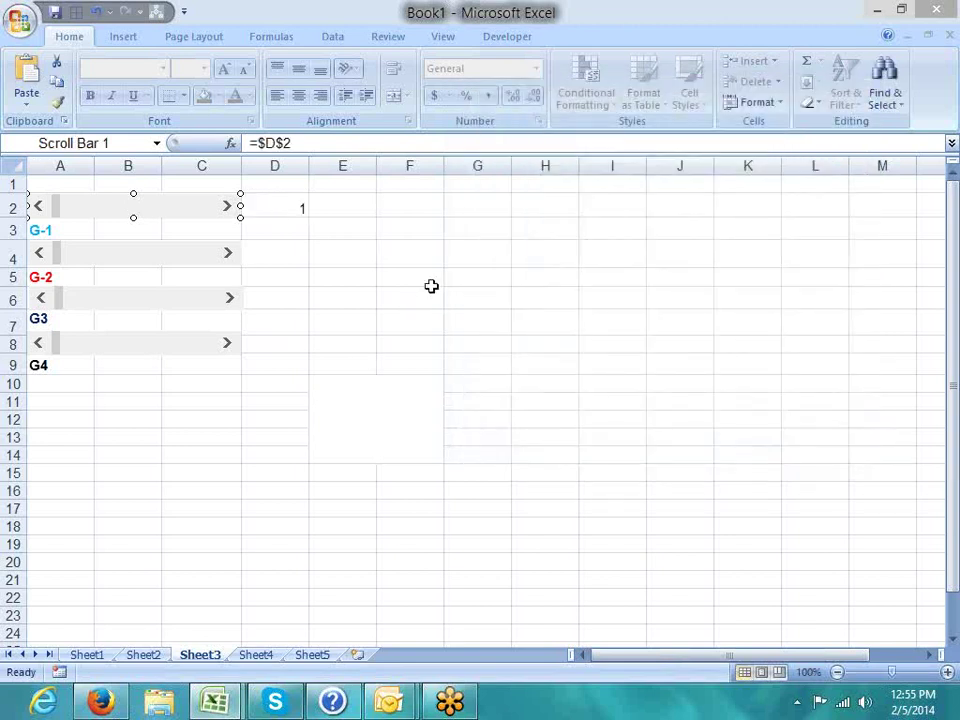
click(431, 283)
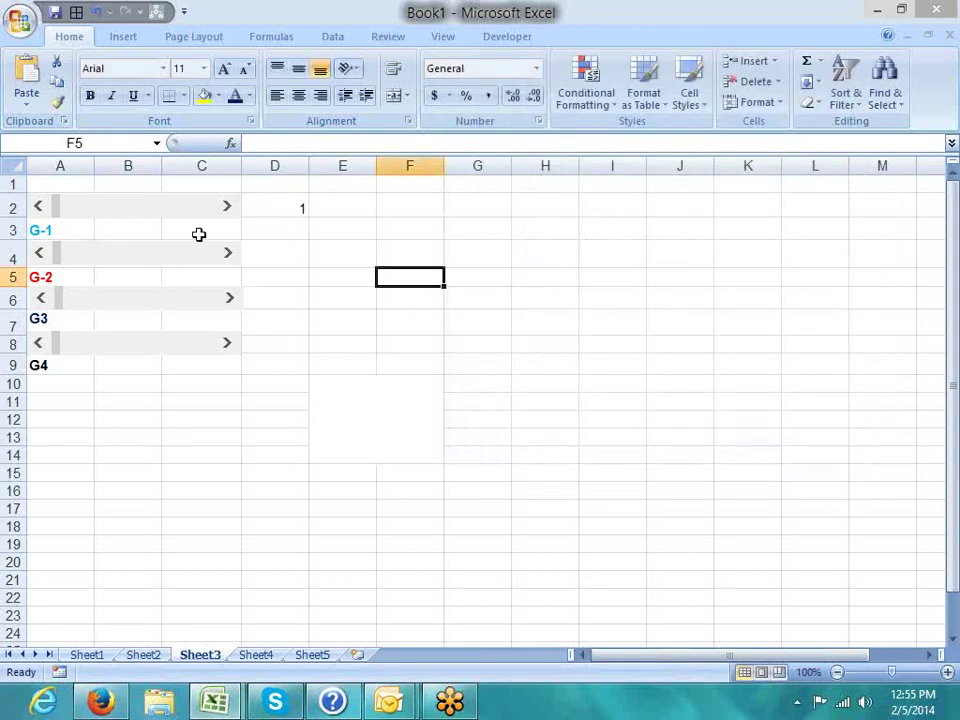
Step: Drag the scroll bar thumb back and forth to test that D2 changes
right_click(229, 210)
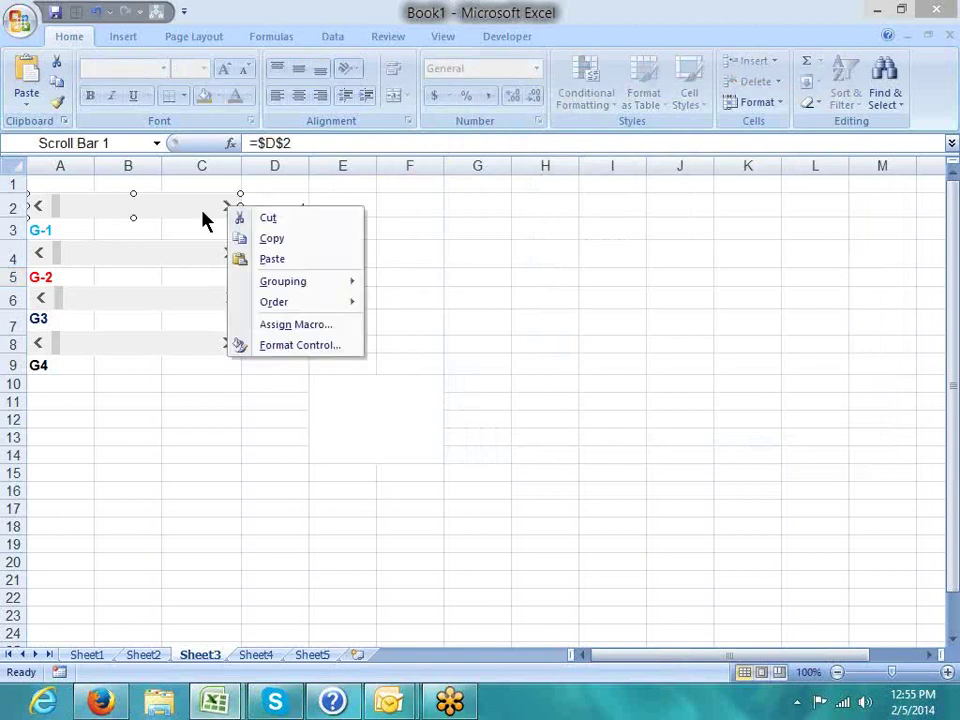
click(409, 343)
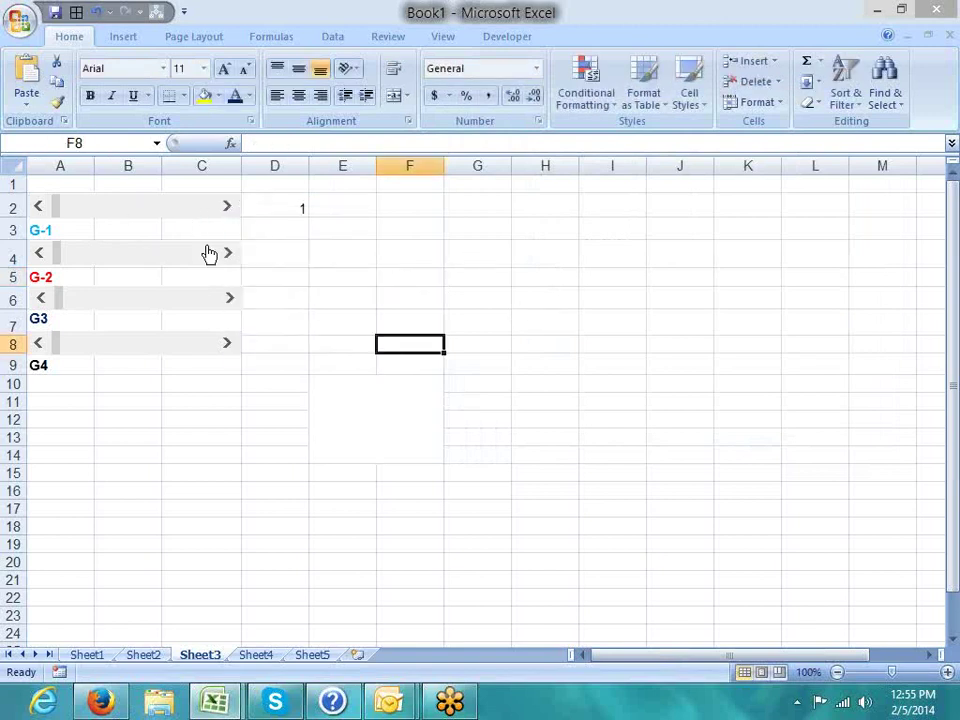
click(296, 228)
click(342, 343)
drag(58, 210, 140, 219)
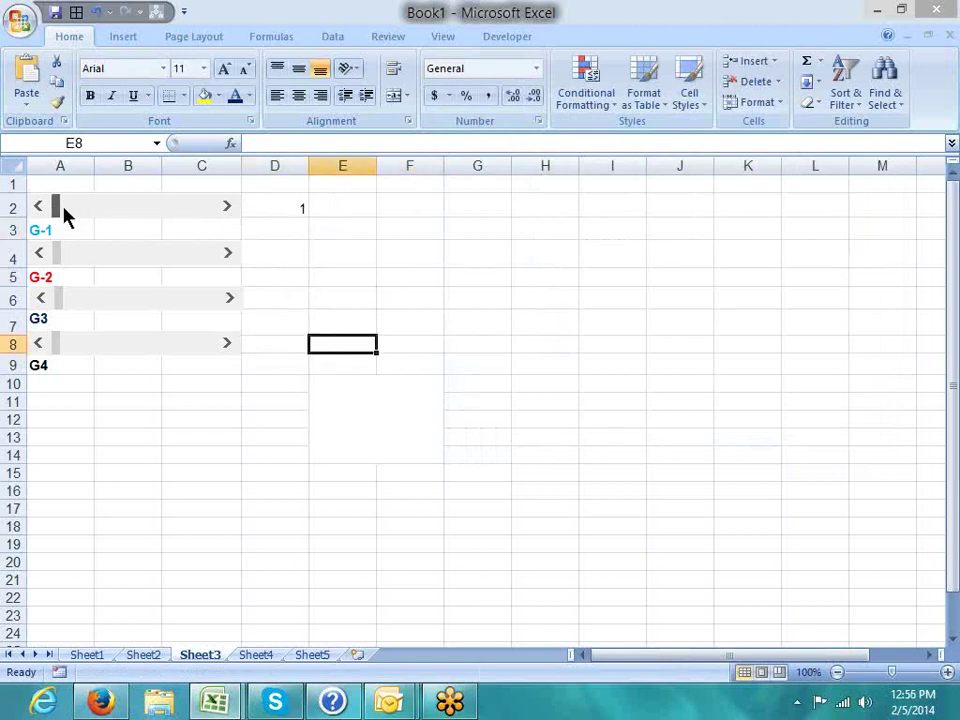
mouse_move(140, 219)
mouse_down()
mouse_move(203, 221)
mouse_move(51, 214)
mouse_up()
Step: Reopen the first scroll bar's Format Control settings after a cancelled first attempt
right_click(87, 207)
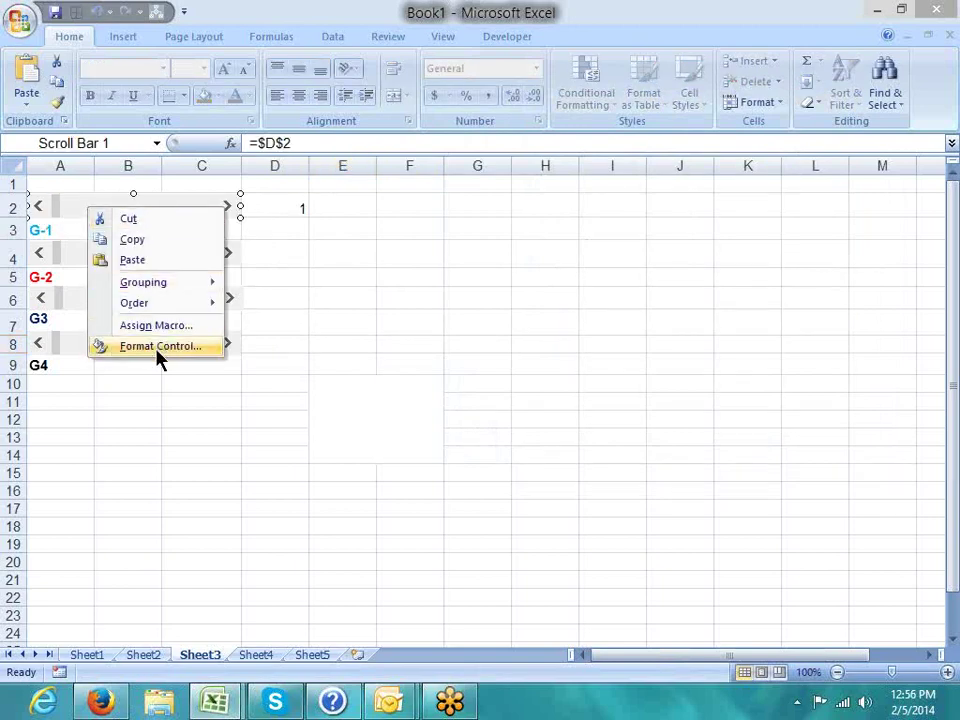
click(160, 346)
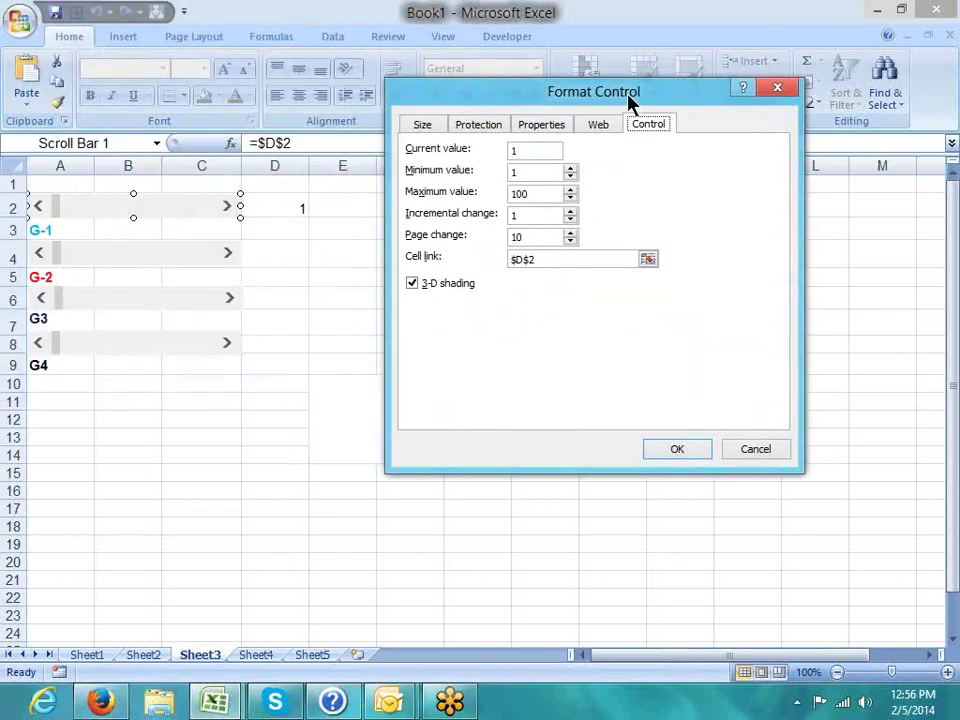
drag(240, 22, 638, 96)
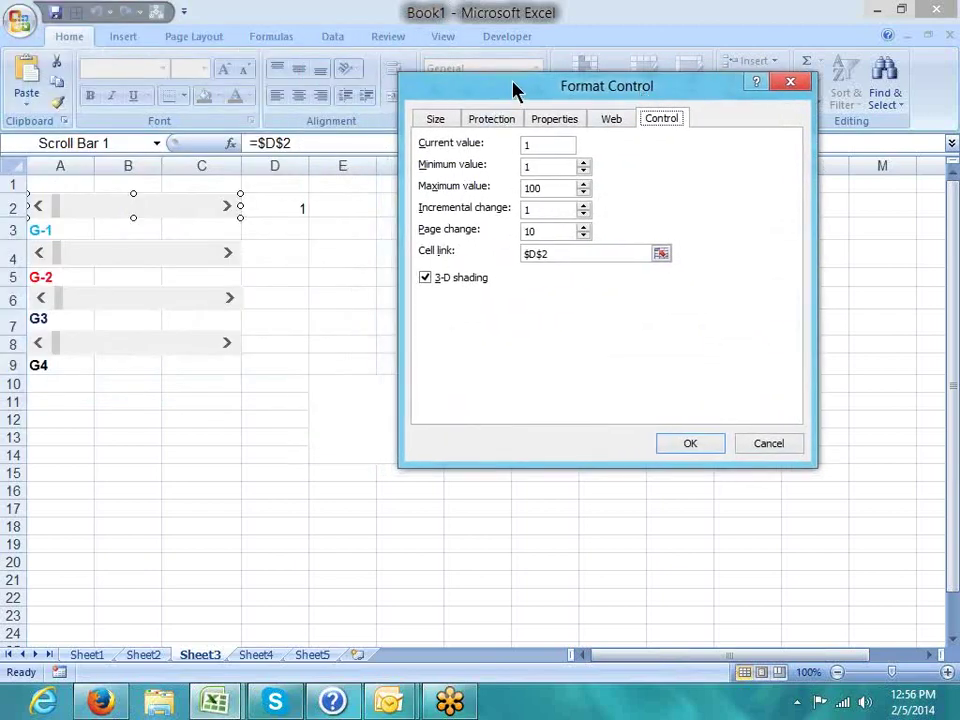
drag(513, 90, 506, 65)
click(779, 421)
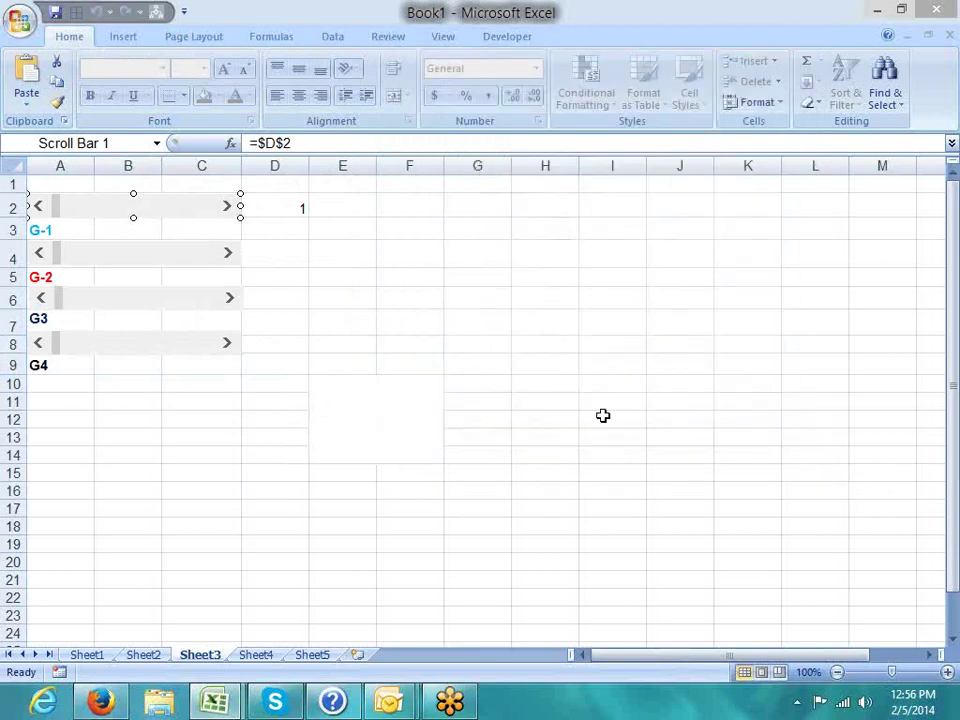
key(Escape)
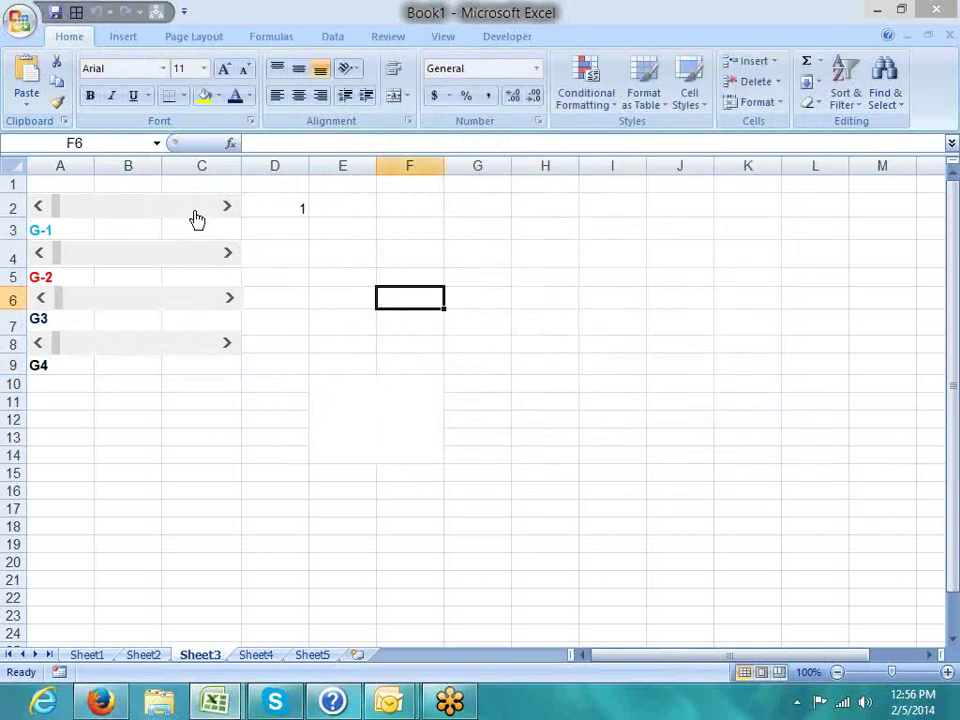
right_click(104, 217)
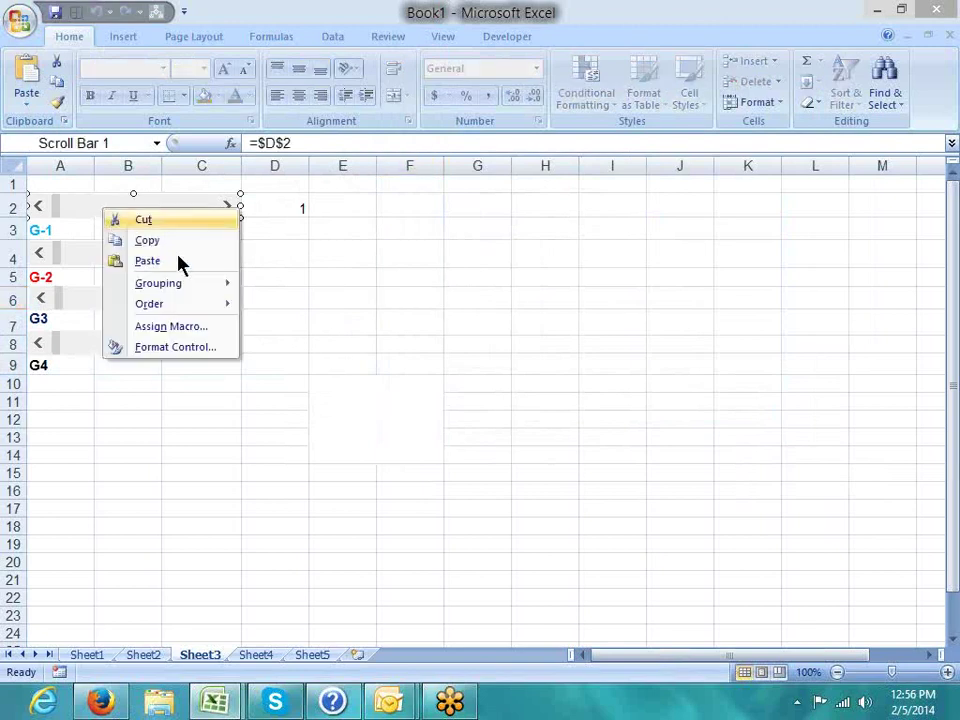
key(Escape)
right_click(185, 218)
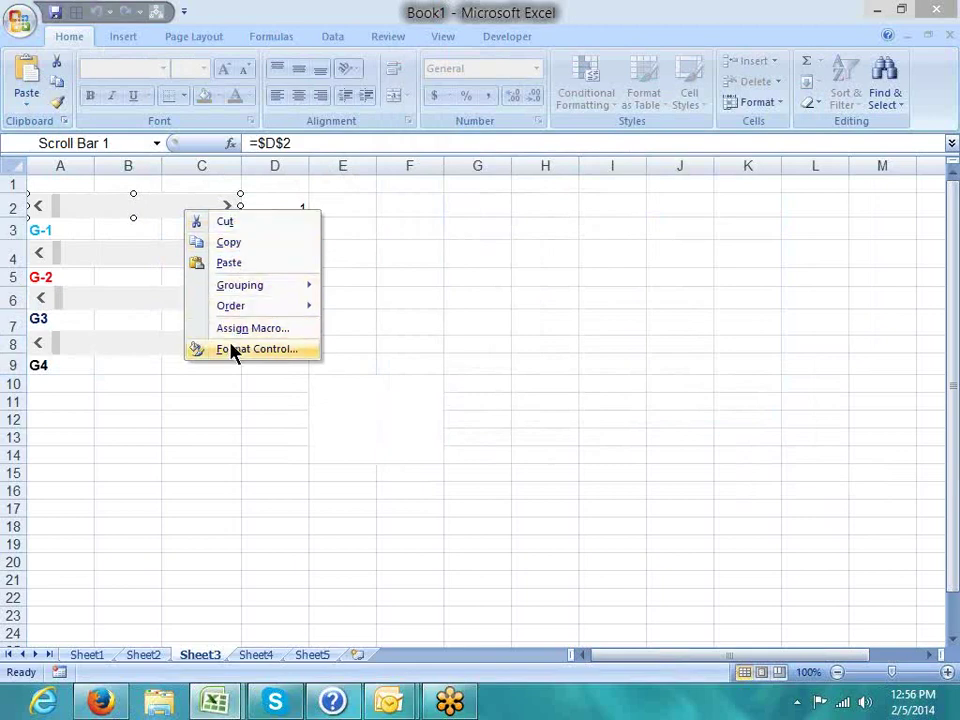
key(Escape)
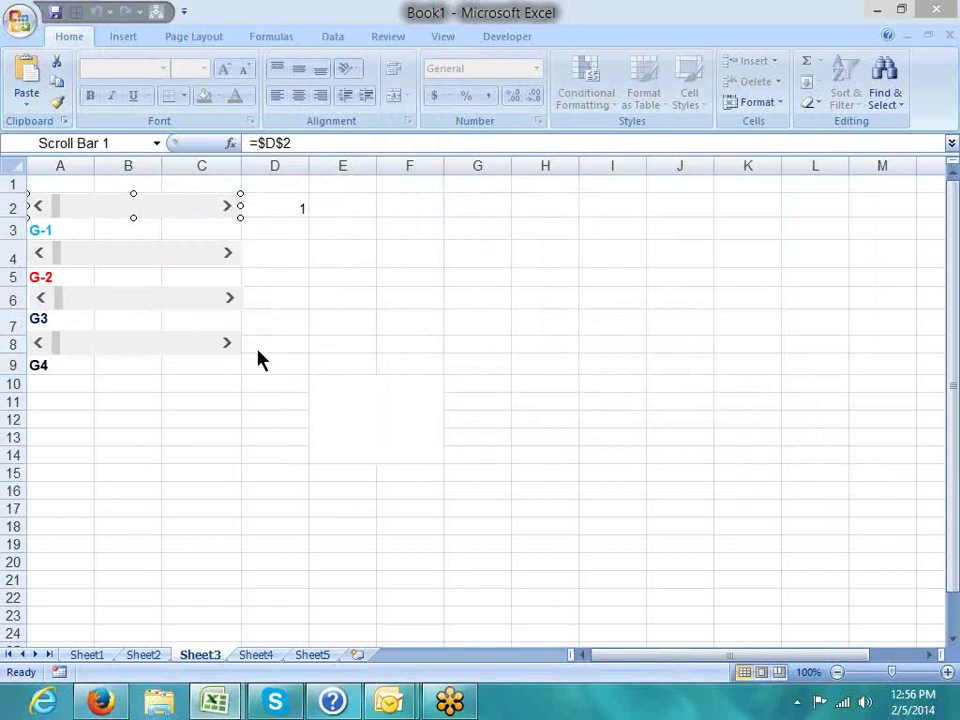
Step: Set the first scroll bar to minimum 1, maximum 100, incremental change 1, linked to $D$2
drag(208, 12, 615, 55)
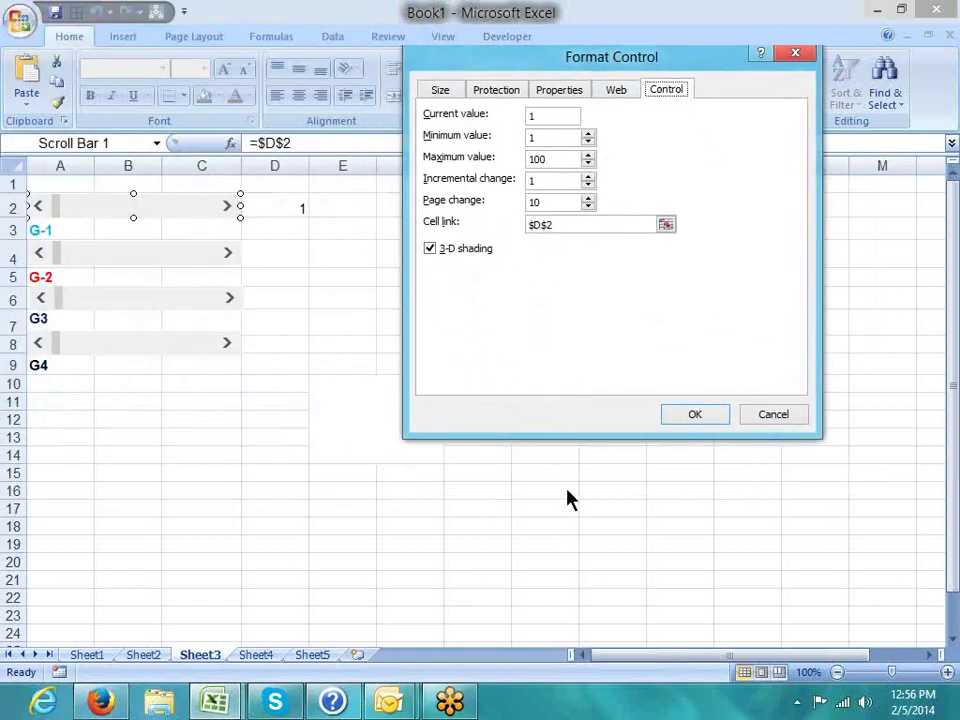
double_click(550, 138)
double_click(541, 160)
double_click(538, 182)
click(566, 226)
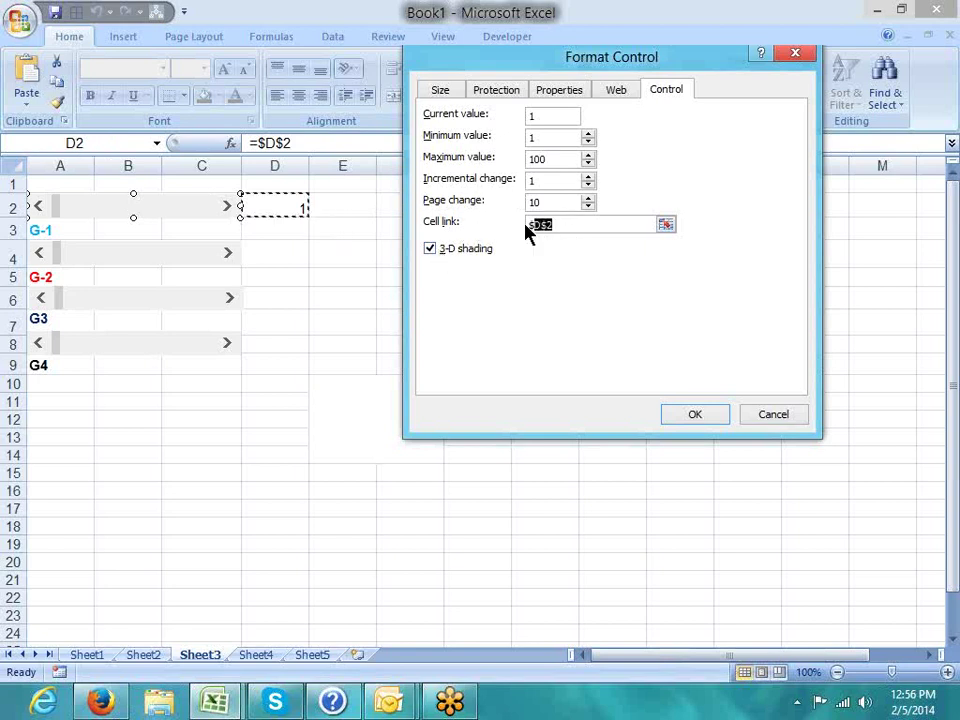
click(288, 209)
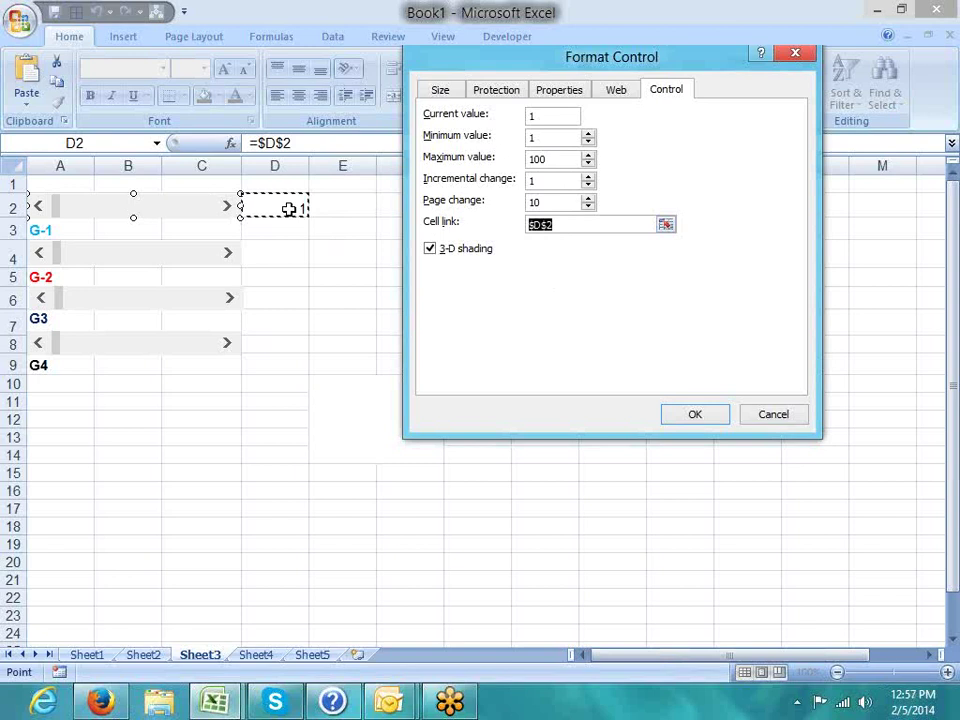
click(686, 416)
Step: Give the second scroll bar a minimum of 1 and cell link $D$4
right_click(156, 259)
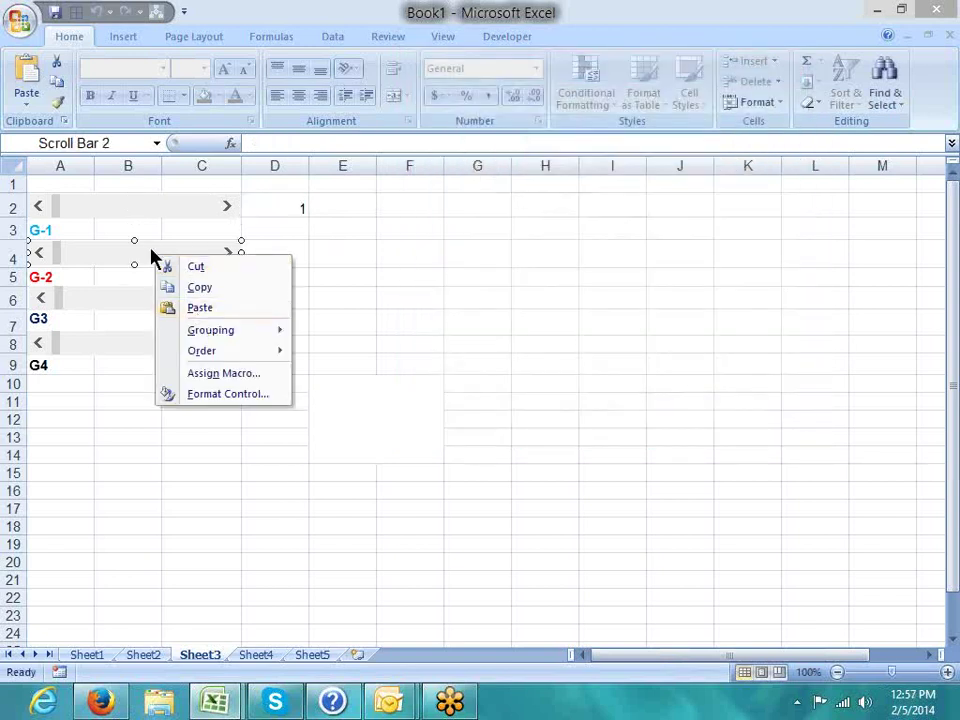
click(221, 393)
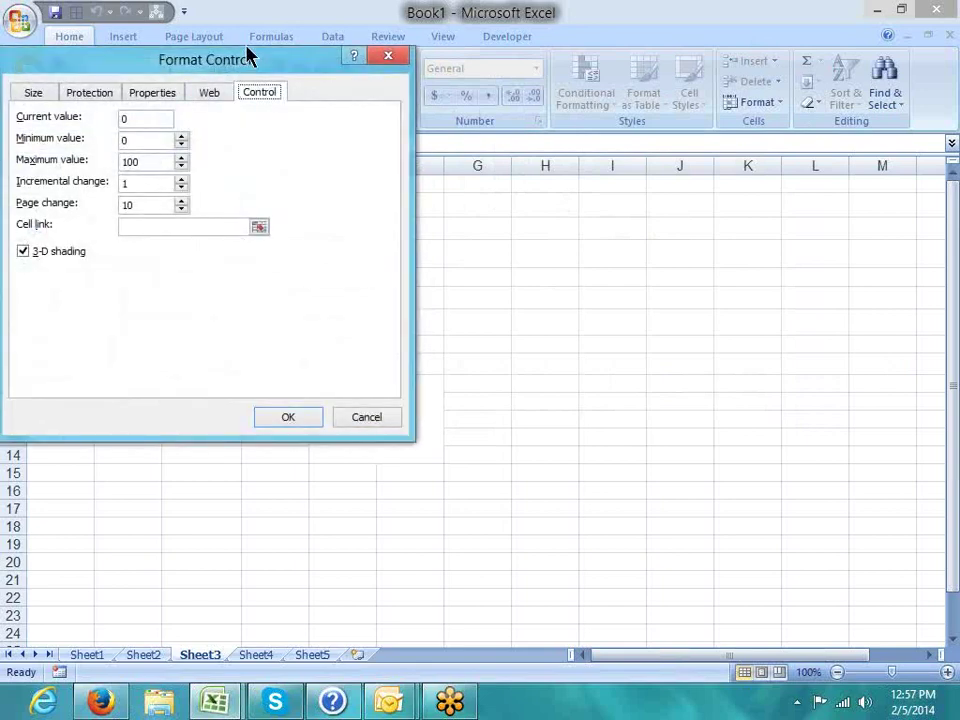
drag(458, 135, 470, 140)
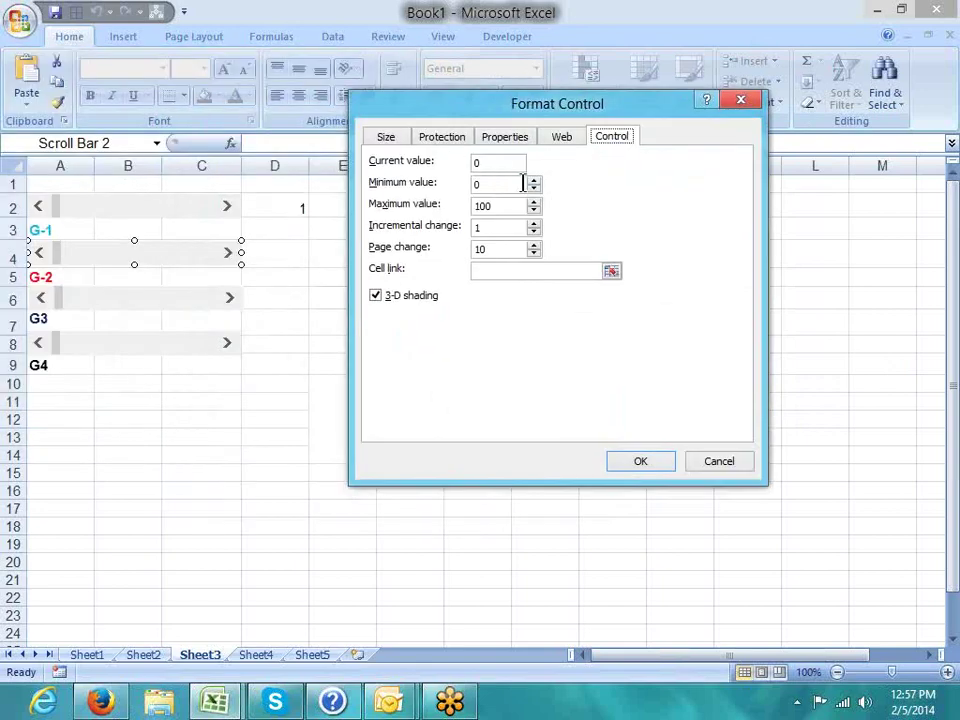
double_click(478, 184)
text(1)
click(495, 270)
click(275, 260)
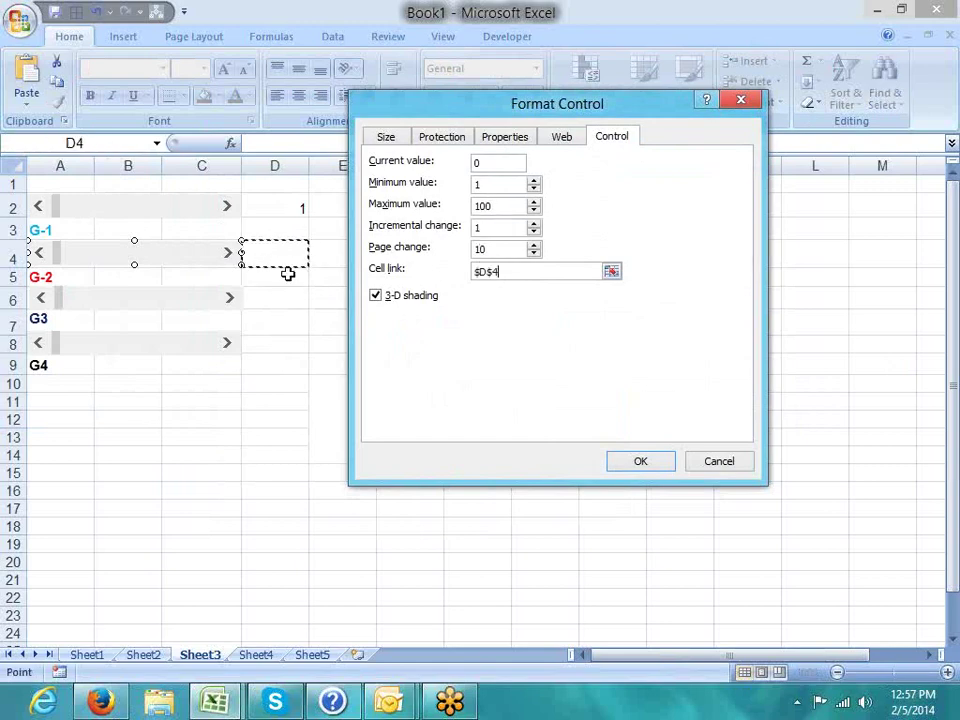
click(640, 461)
click(205, 470)
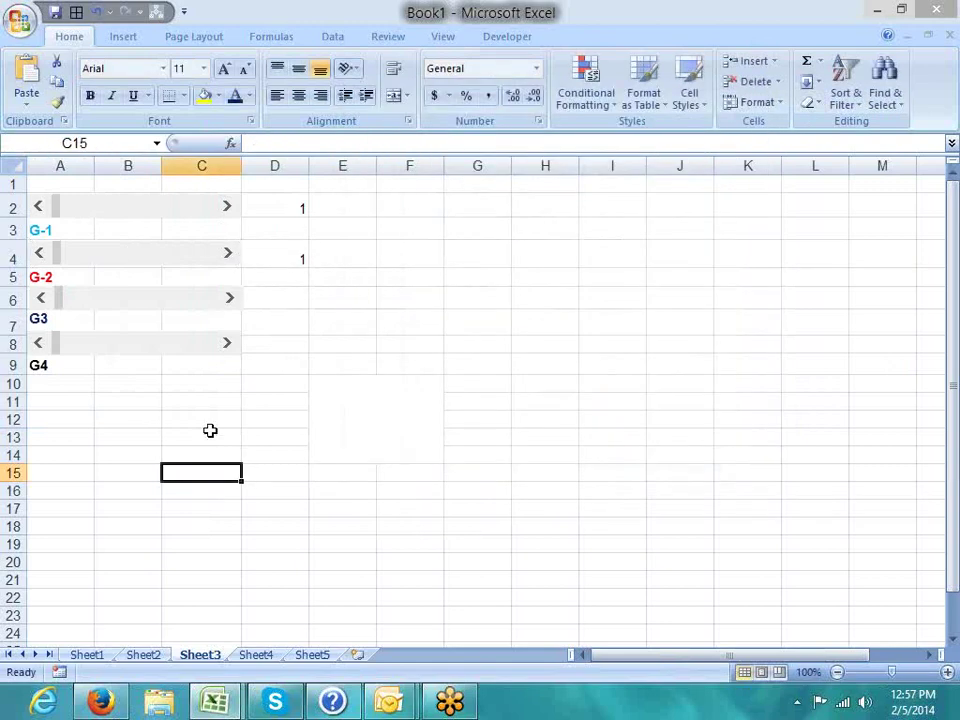
Step: Give the third scroll bar a minimum of 1 and cell link $D$6
right_click(192, 297)
click(231, 437)
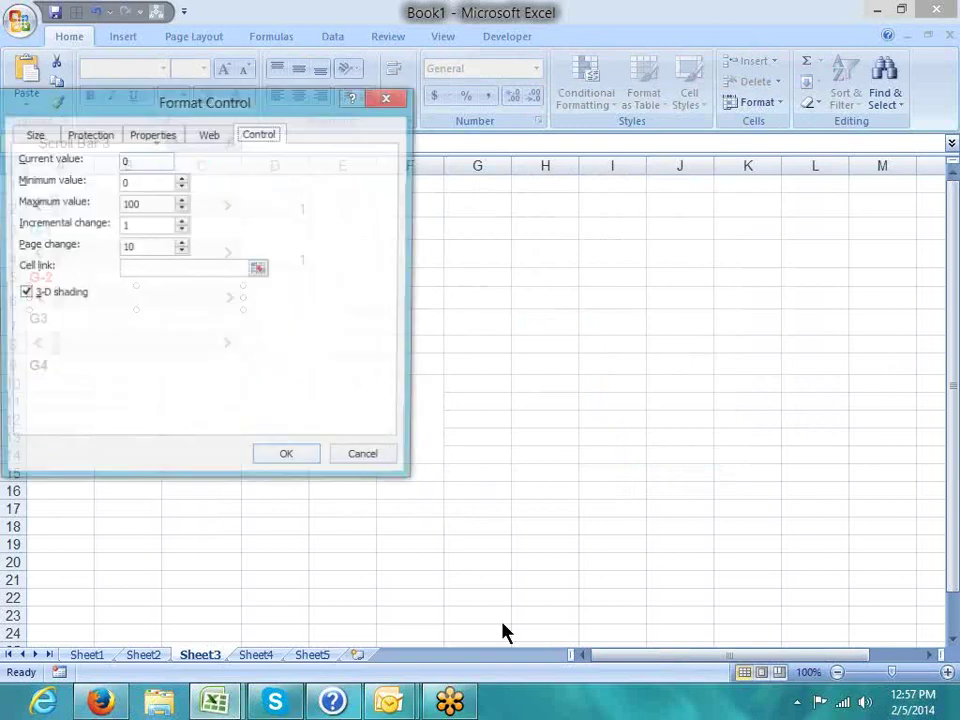
double_click(130, 183)
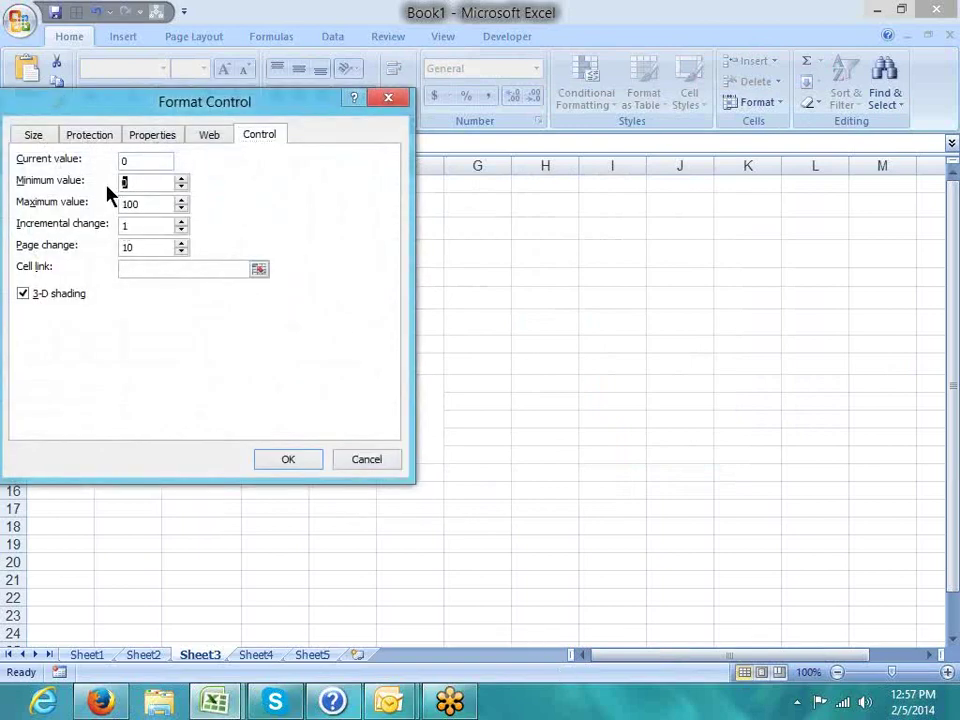
drag(199, 106, 518, 120)
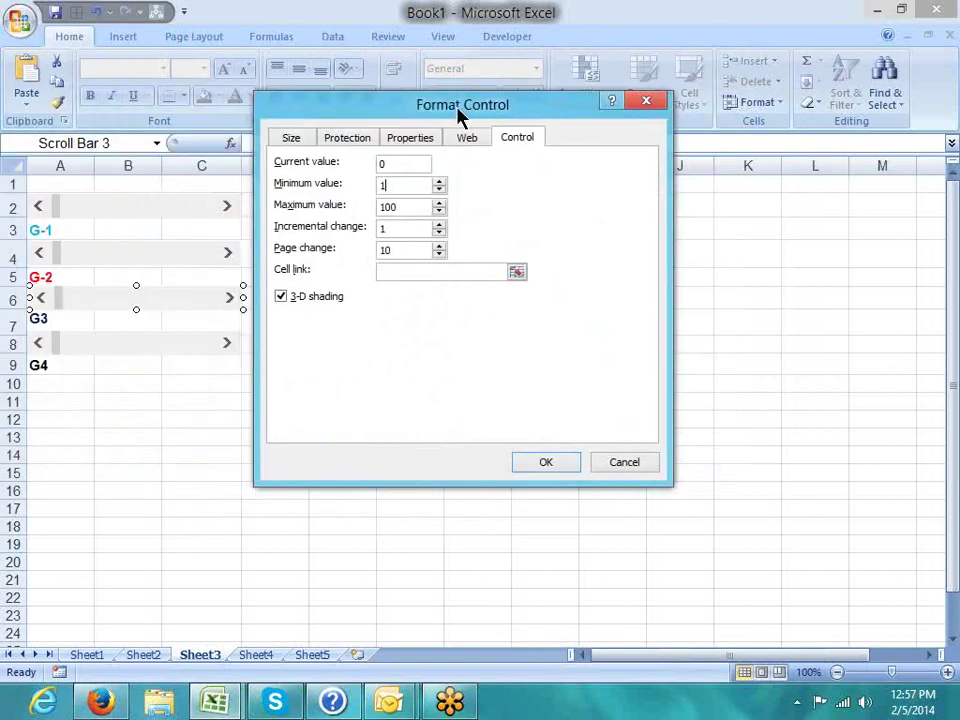
click(469, 281)
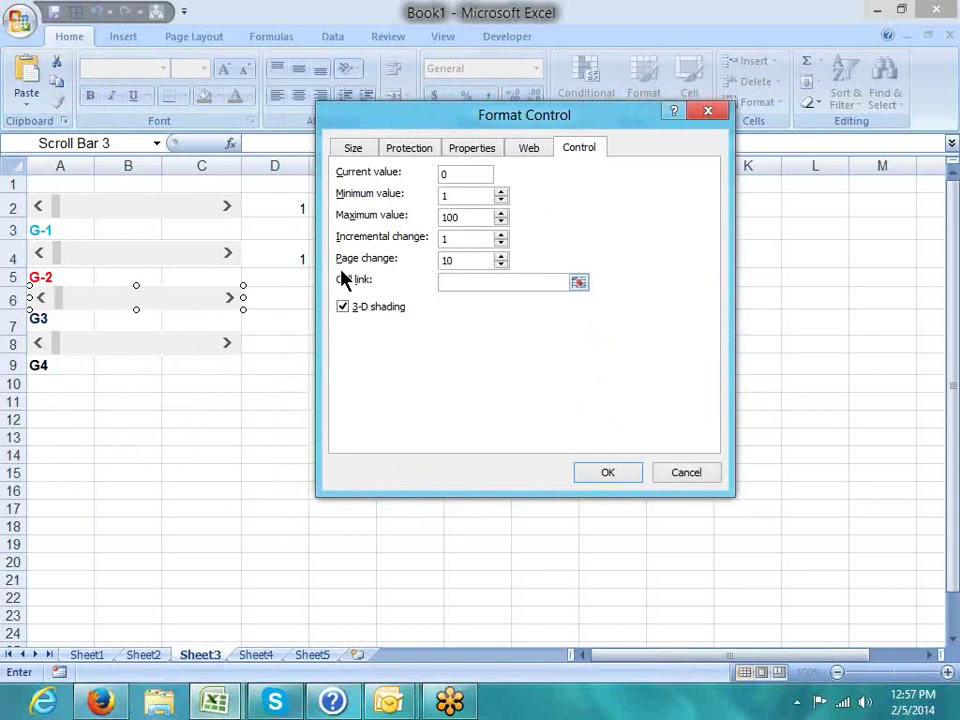
click(280, 296)
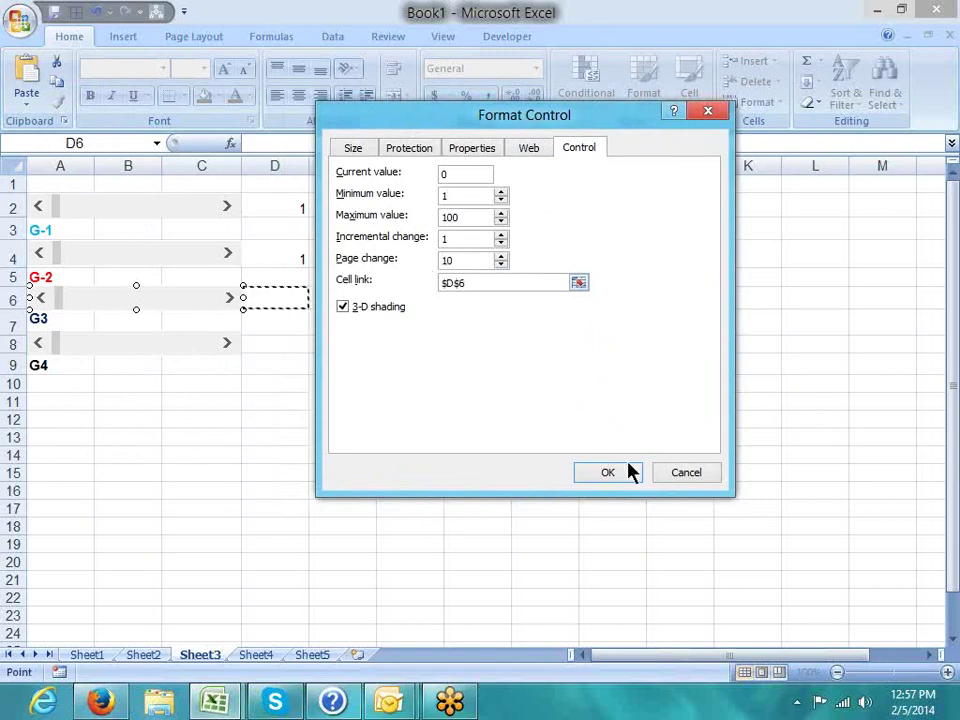
click(628, 471)
Step: Link the fourth scroll bar to cell $D$8 and edit its incremental change value
right_click(103, 345)
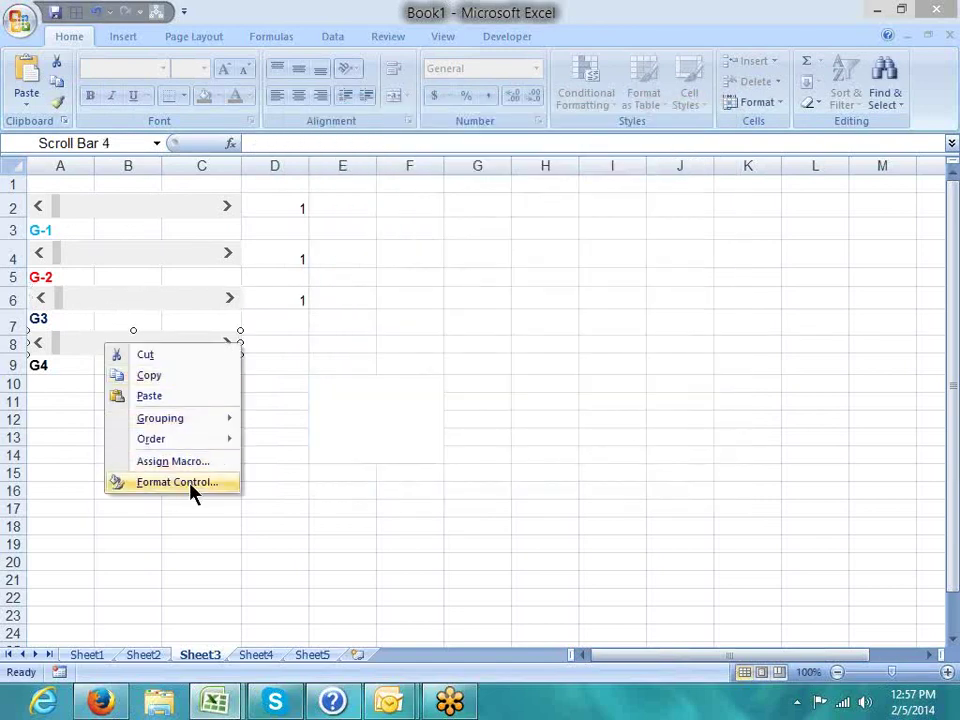
click(190, 484)
drag(253, 144, 718, 104)
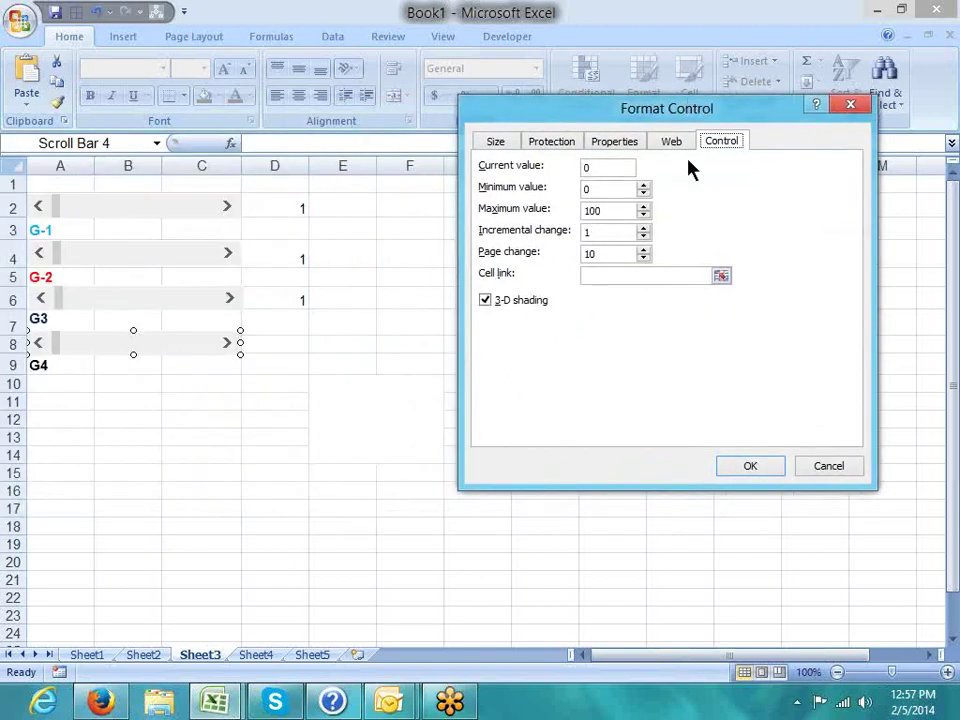
click(632, 278)
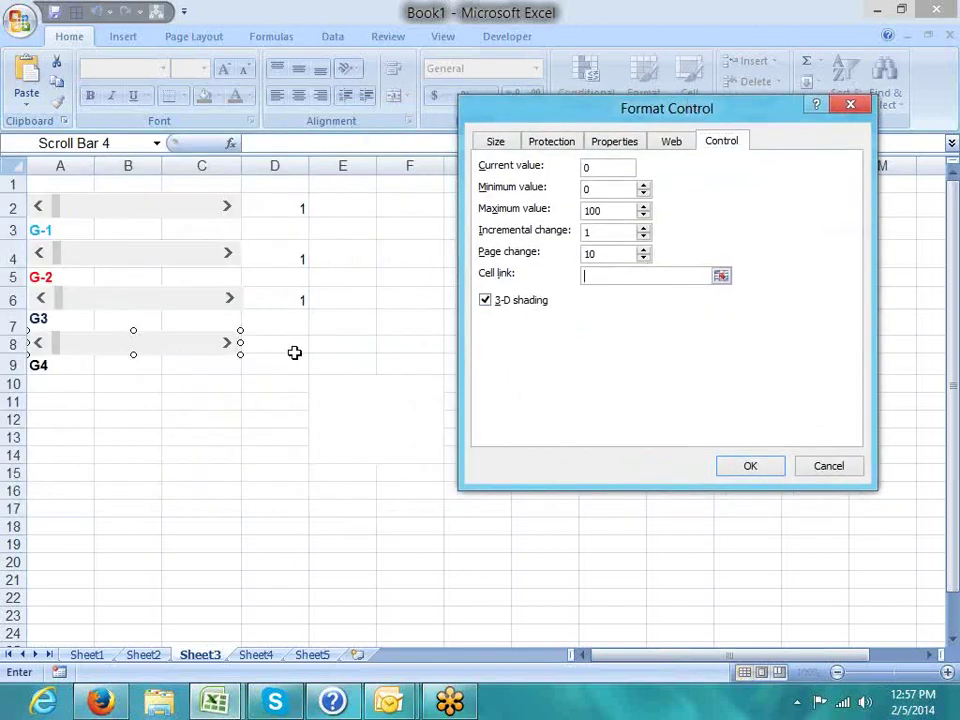
click(282, 343)
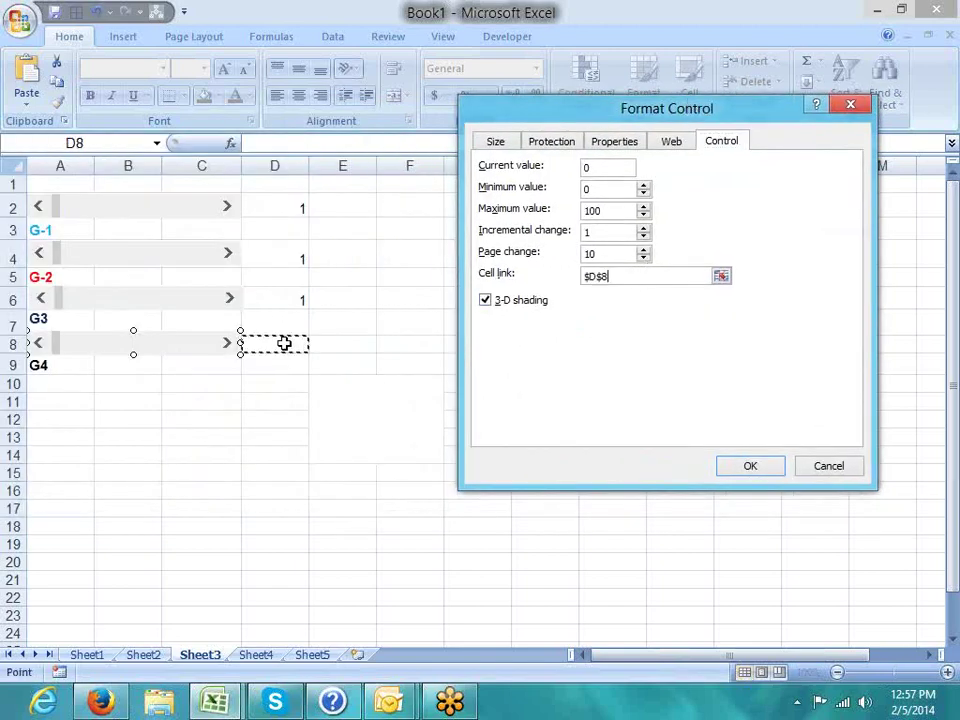
click(602, 233)
drag(602, 233, 559, 234)
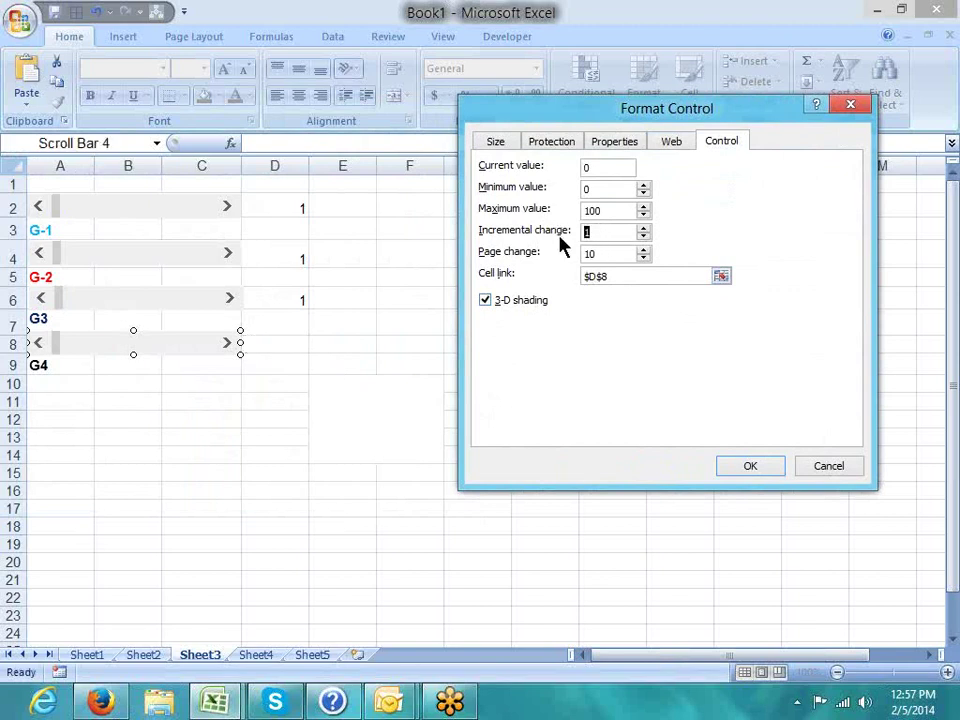
key(BackSpace)
text(0)
text(36)
key(BackSpace)
key(BackSpace)
text(.3)
text(6)
text(1)
click(745, 466)
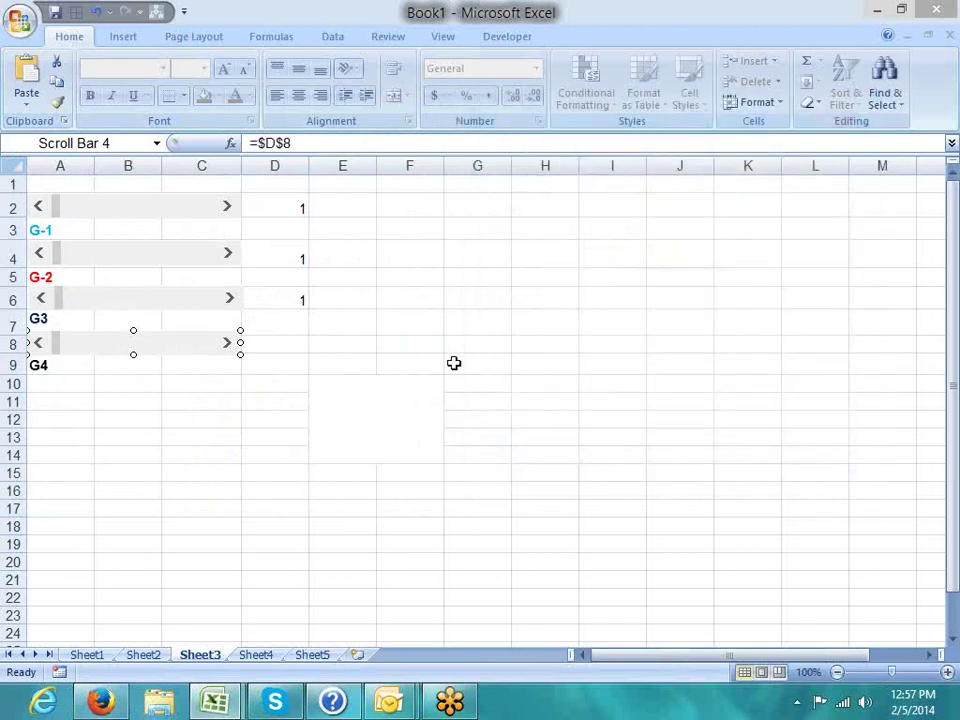
Step: Confirm the fourth scroll bar links to D8, then step it once so D8 shows 1
right_click(186, 354)
click(240, 486)
drag(221, 152, 665, 138)
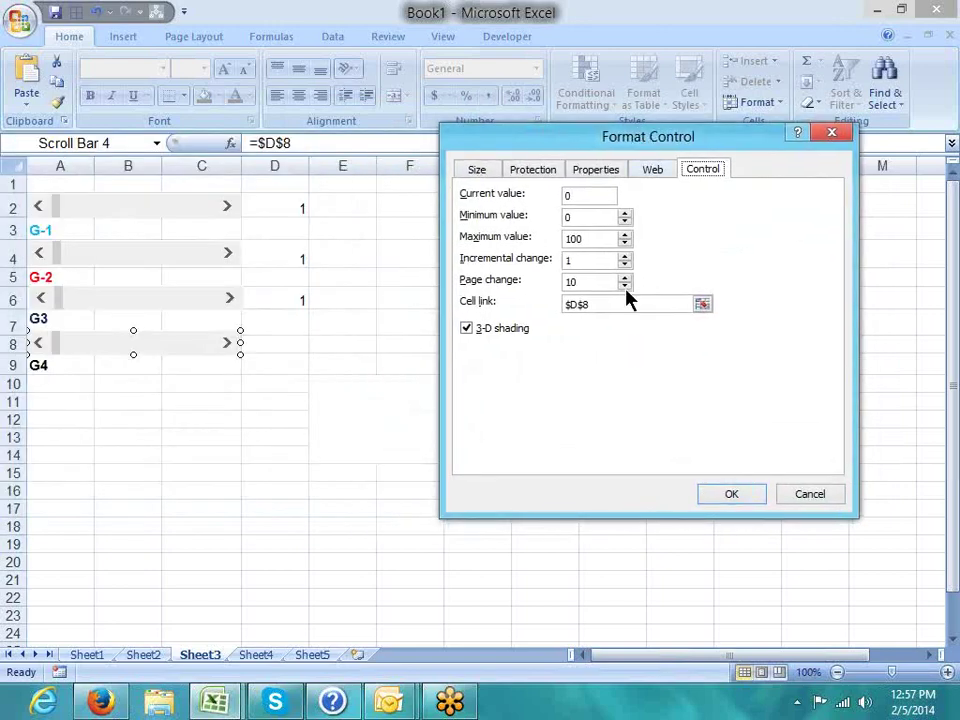
click(611, 304)
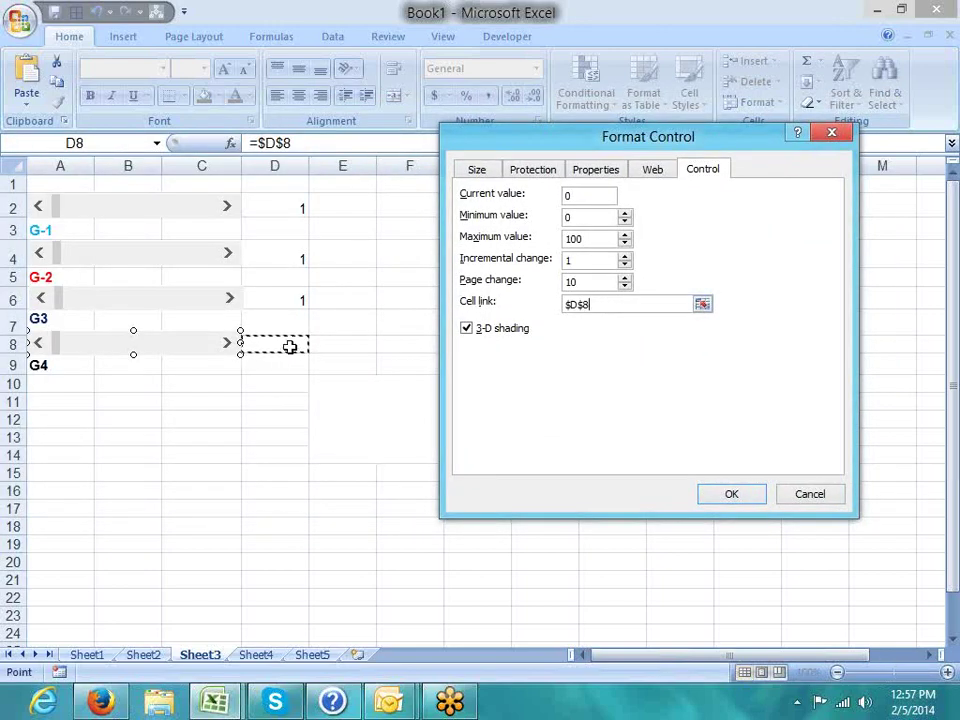
click(731, 493)
click(200, 472)
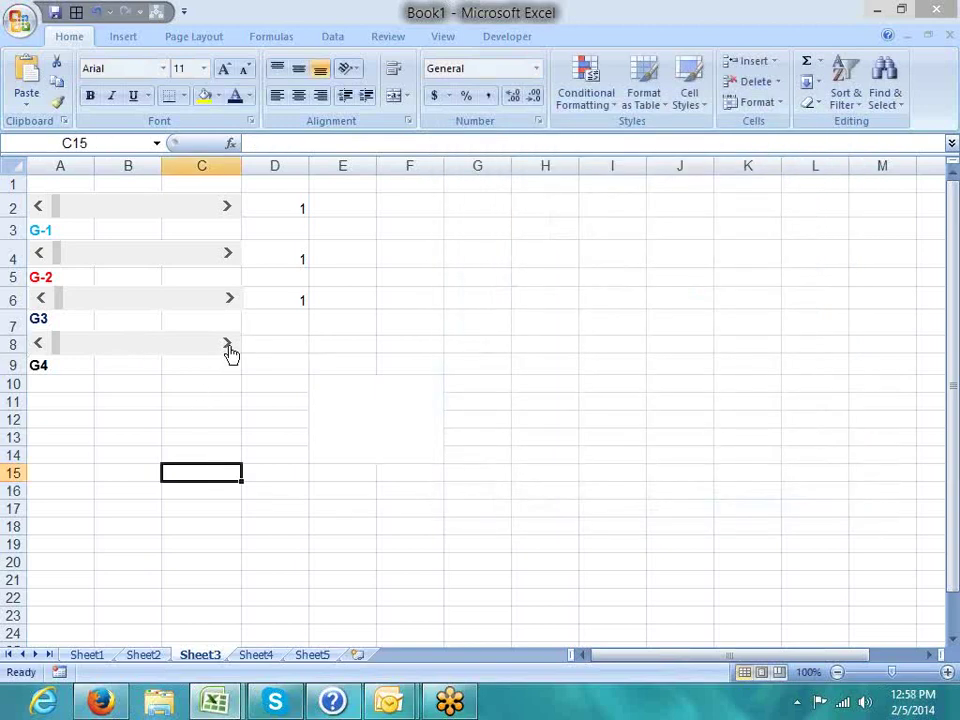
click(227, 343)
click(213, 412)
Step: Left-align the linked values in D2:D8
drag(281, 199, 283, 340)
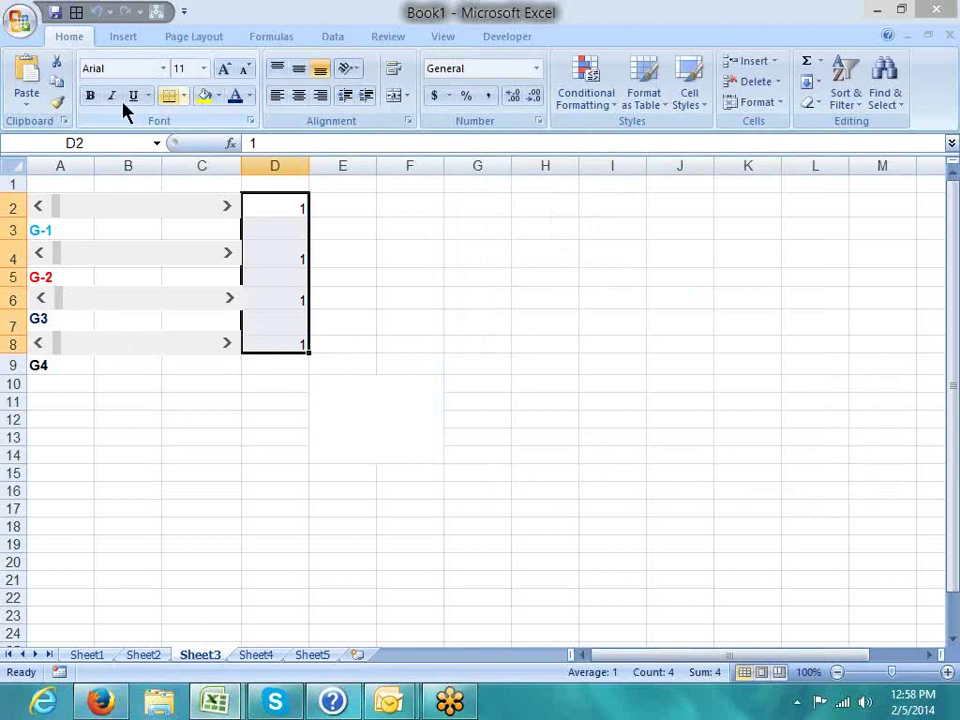
click(277, 97)
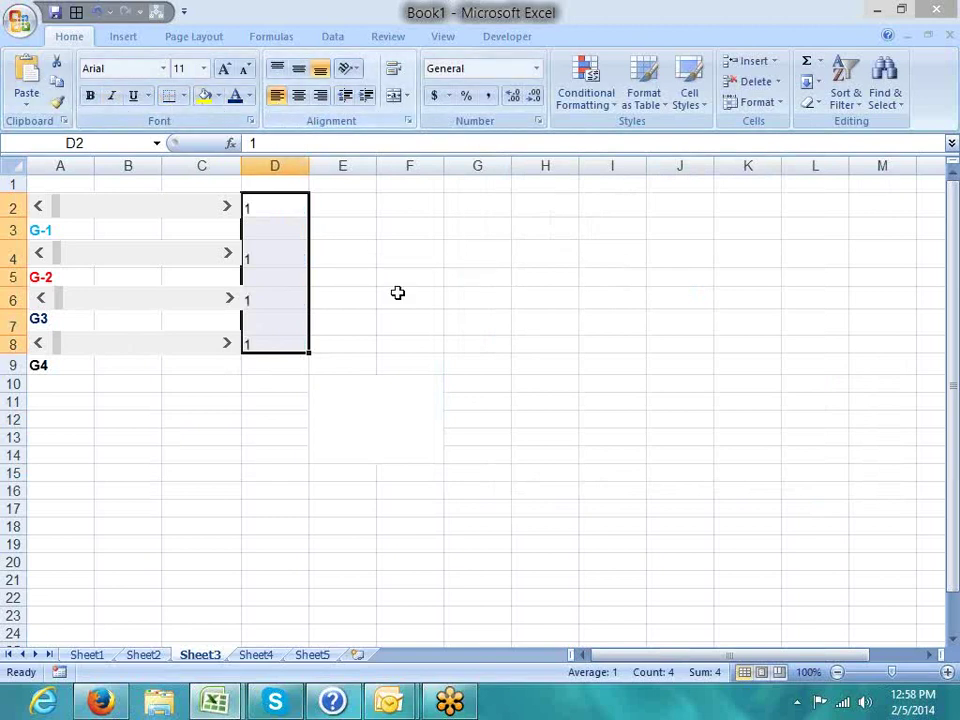
click(400, 343)
Step: Copy the blue G-1 label formatting from A3 onto D2 with Format Painter
click(281, 208)
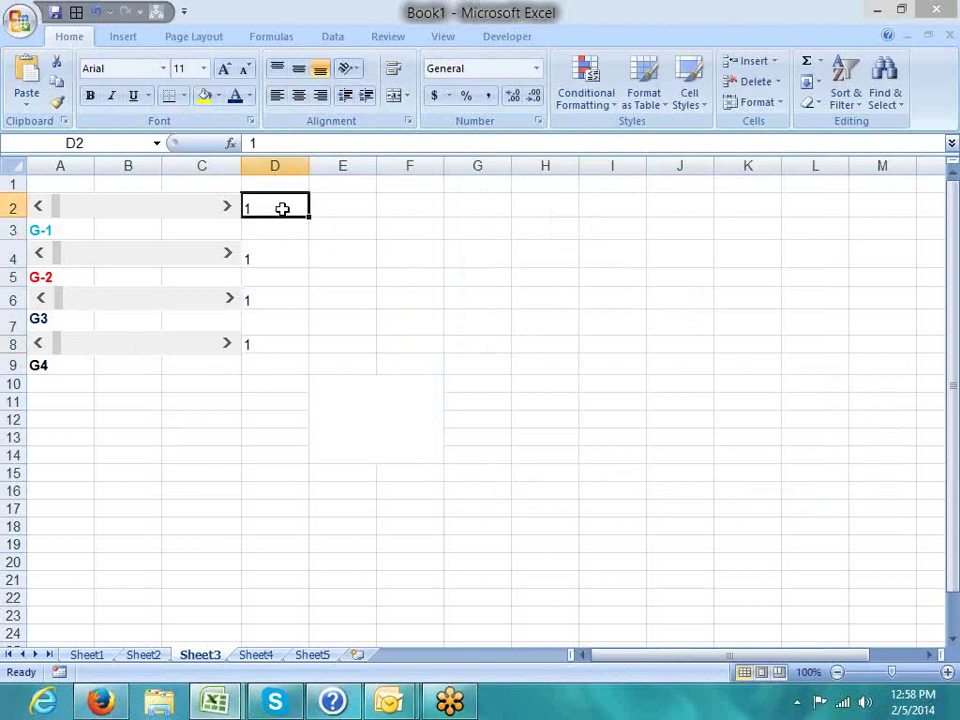
click(249, 96)
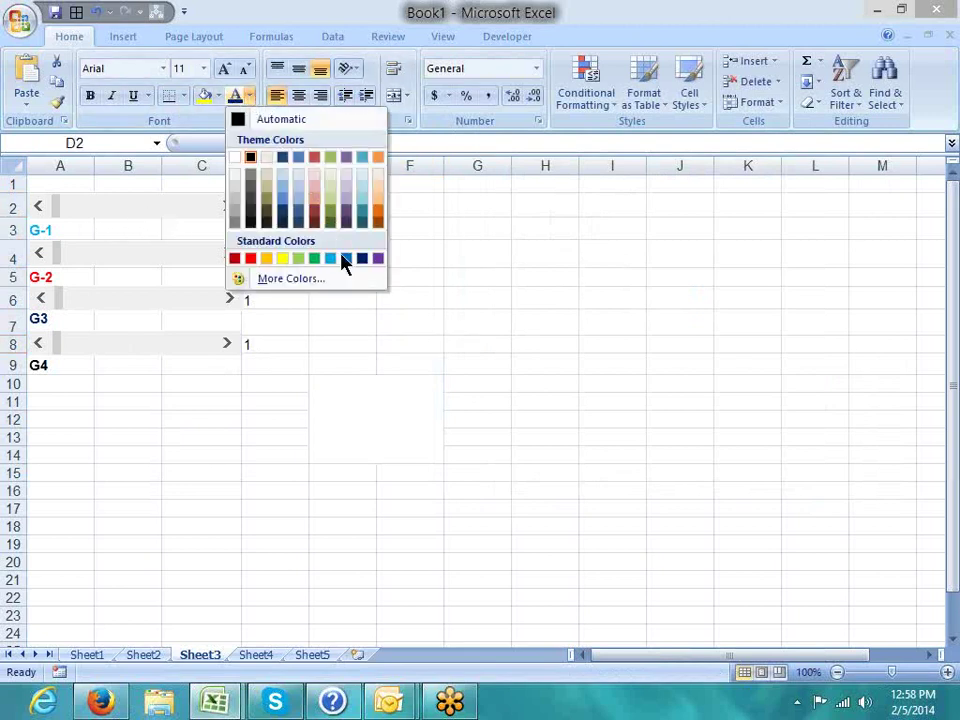
click(345, 259)
double_click(62, 227)
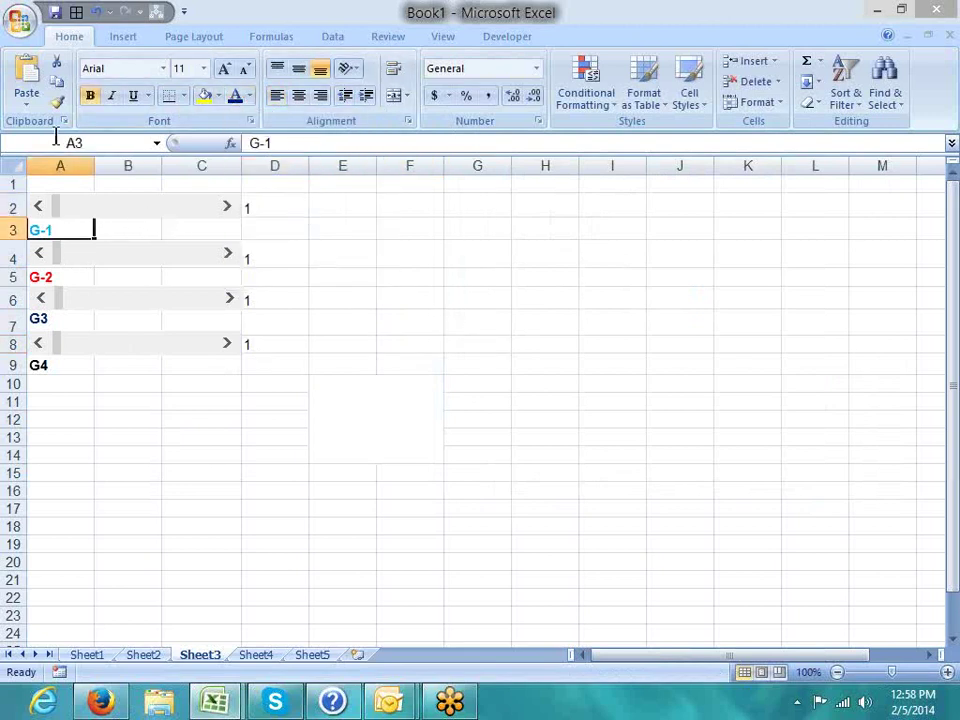
click(57, 101)
click(254, 209)
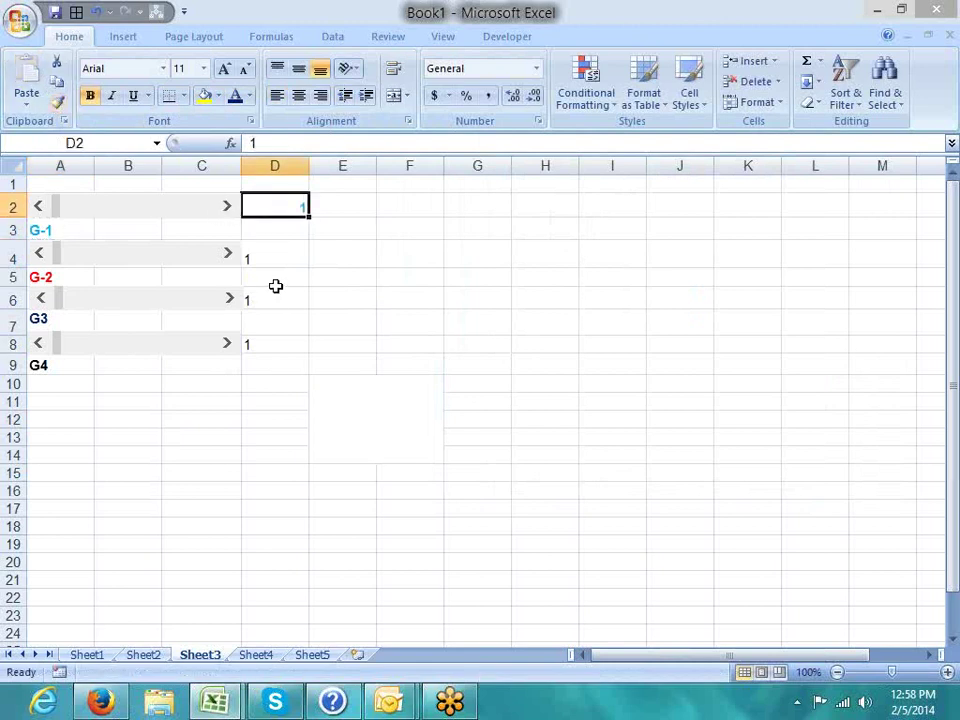
Step: Paint the red G-2 label formatting from A5 onto D4
click(73, 276)
click(57, 101)
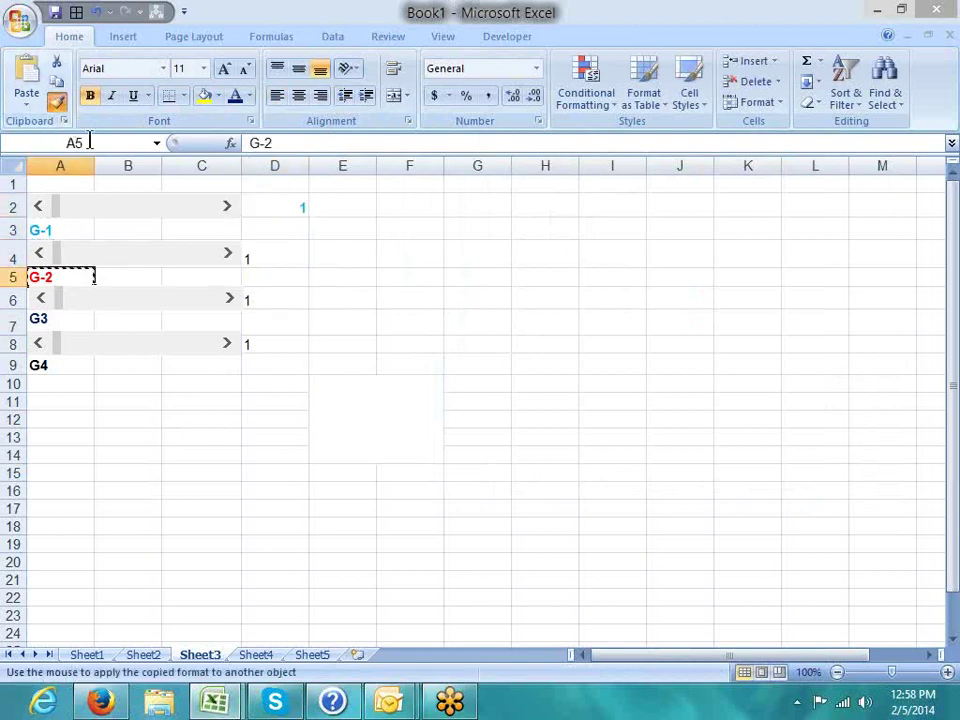
click(254, 258)
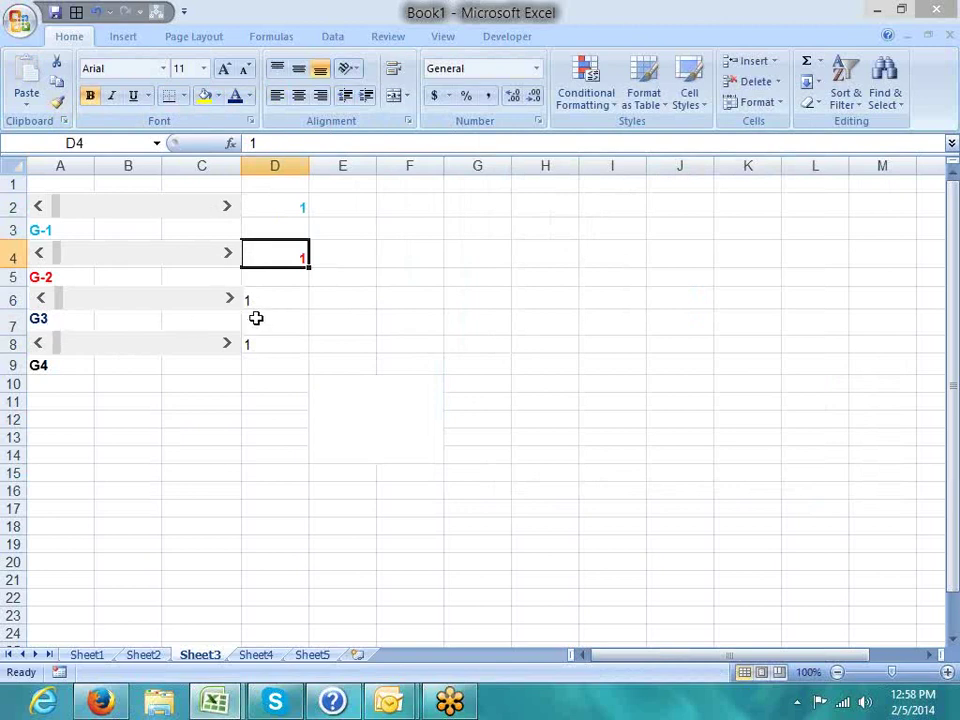
Step: Give D6 the dark blue G3 label formatting
click(258, 300)
click(58, 279)
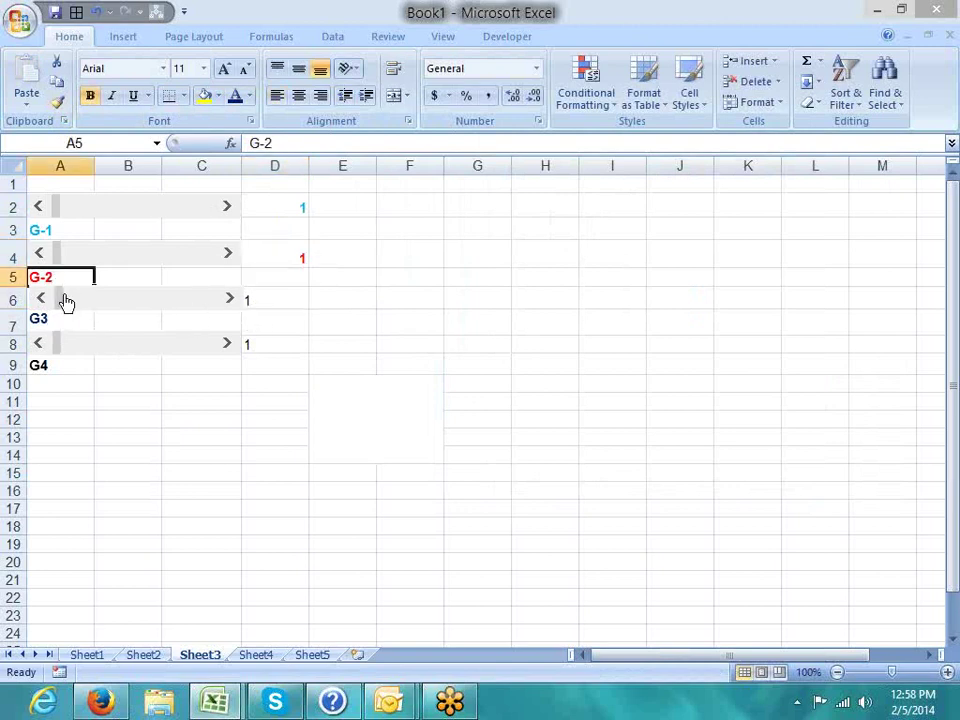
click(57, 101)
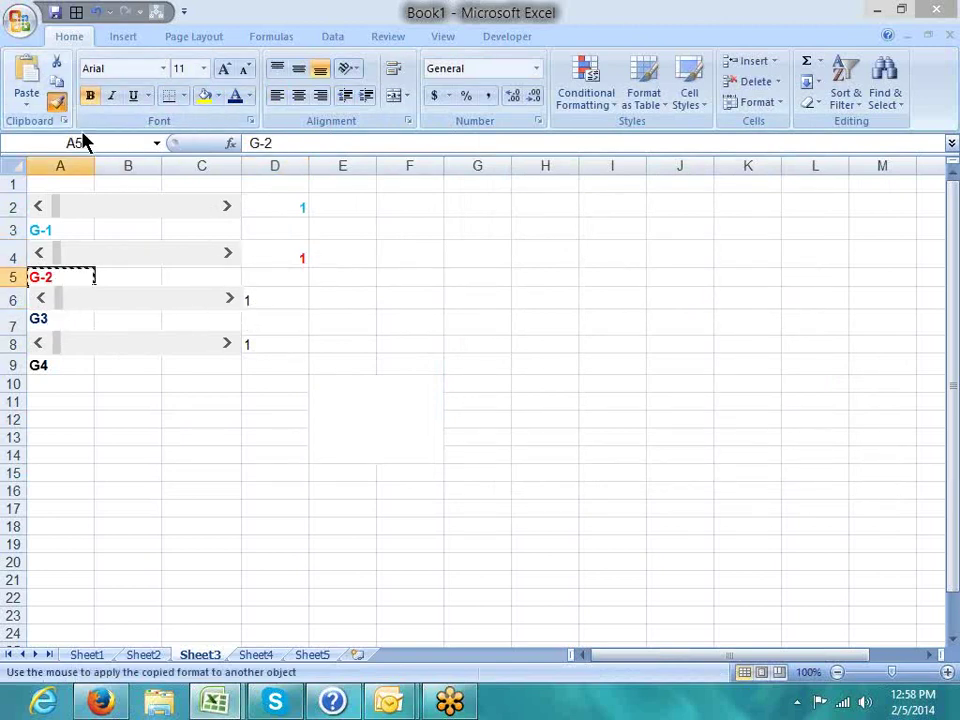
click(266, 300)
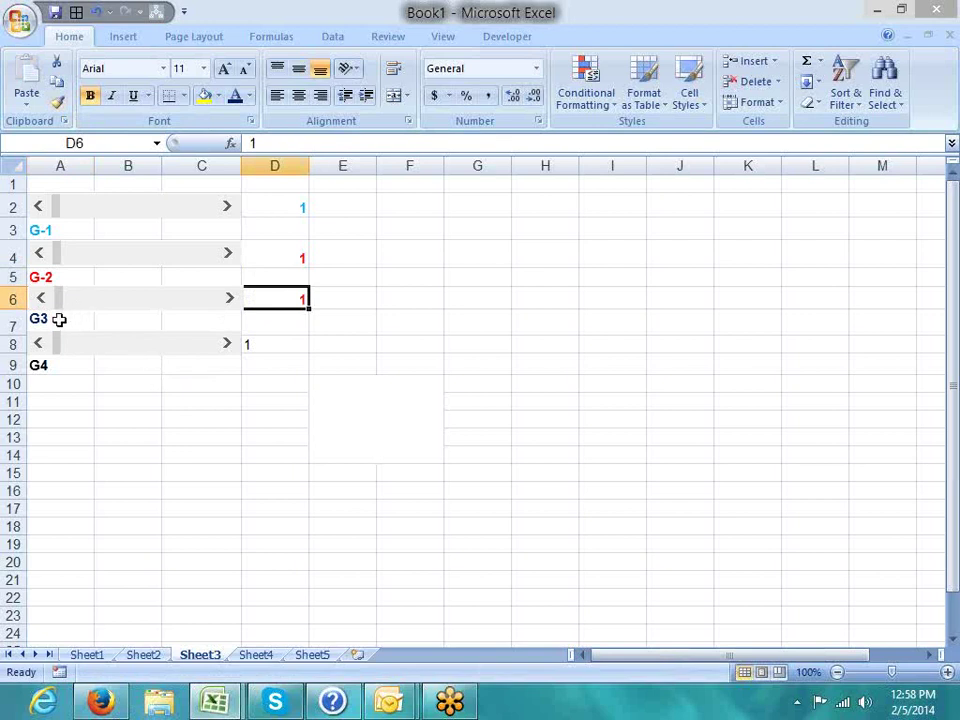
click(57, 101)
click(268, 299)
Step: Paint the bold G4 label formatting from A9 onto D8
click(40, 365)
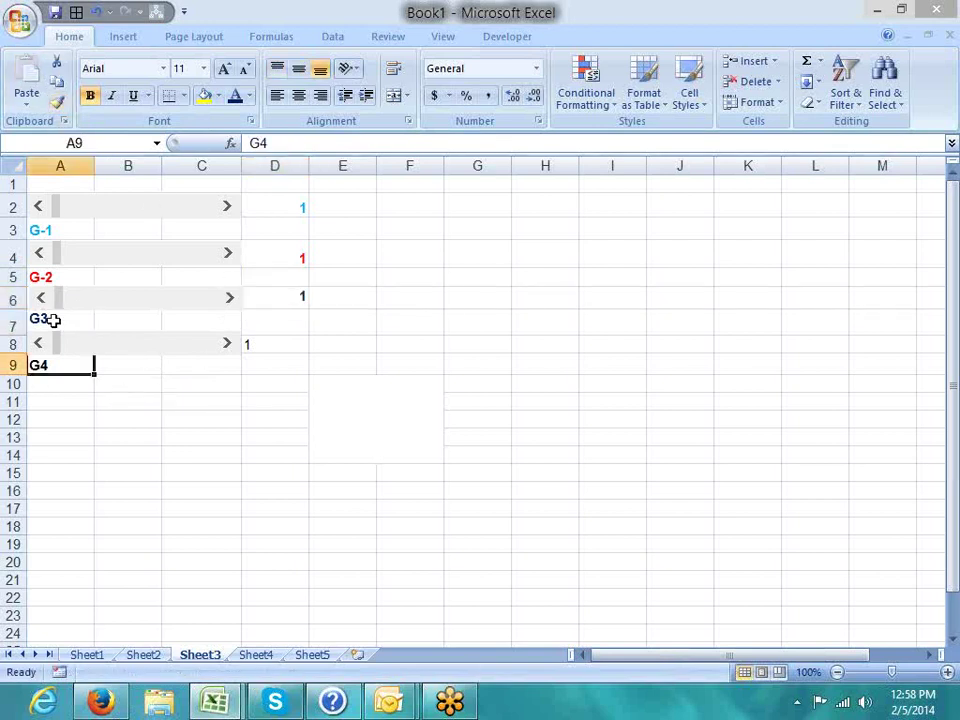
click(57, 101)
click(275, 345)
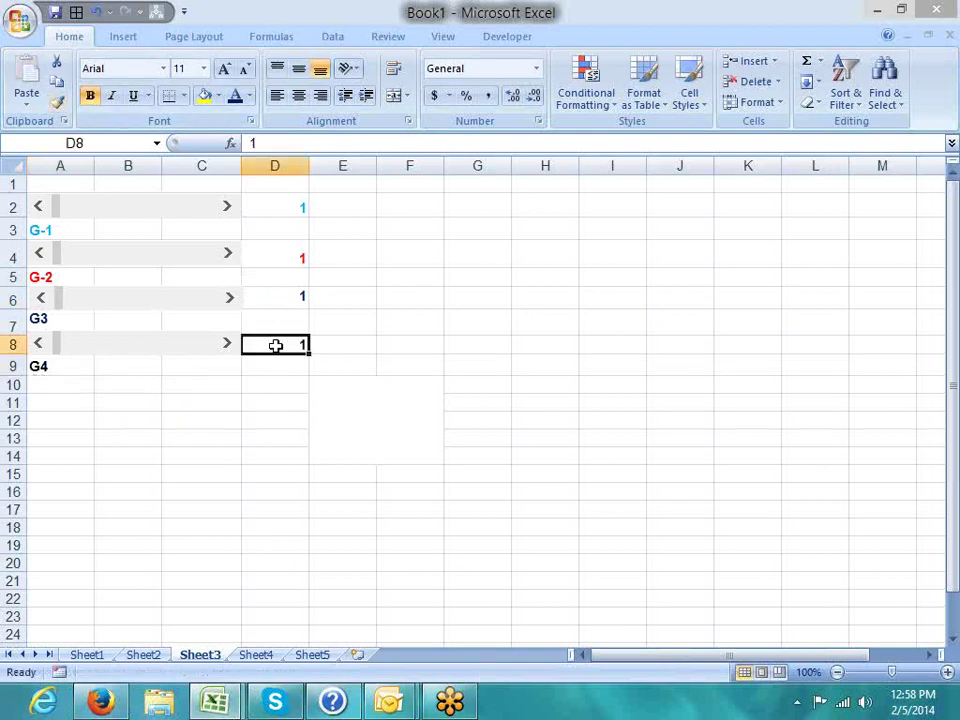
click(238, 456)
Step: Enter =AVERAGE(D8,D6,D4,D2) in the merged box E10:F14
click(261, 529)
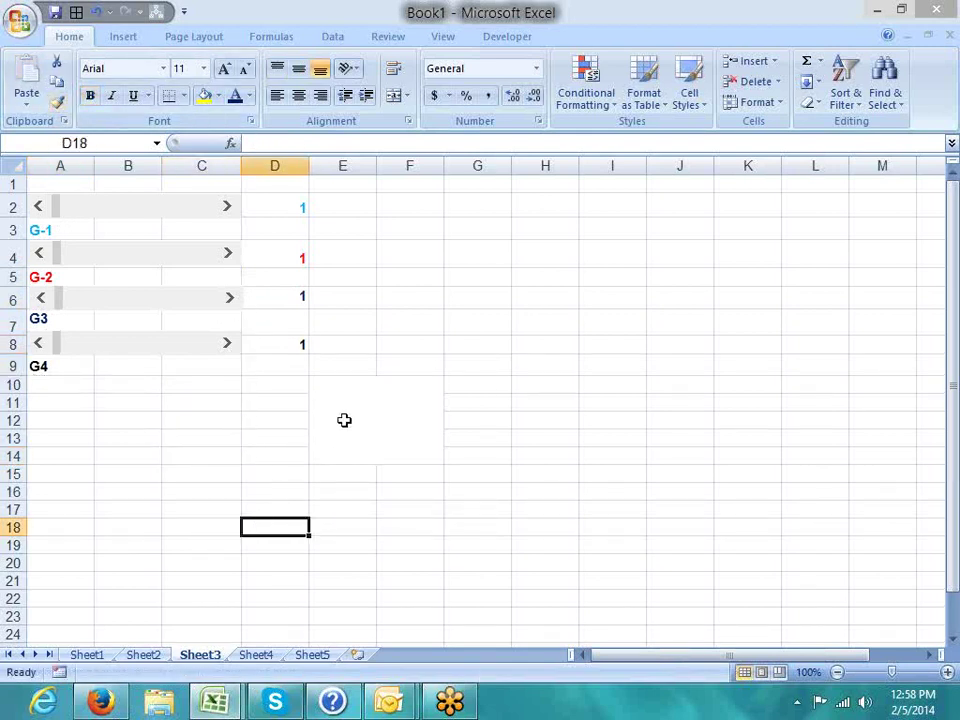
click(344, 420)
text(=)
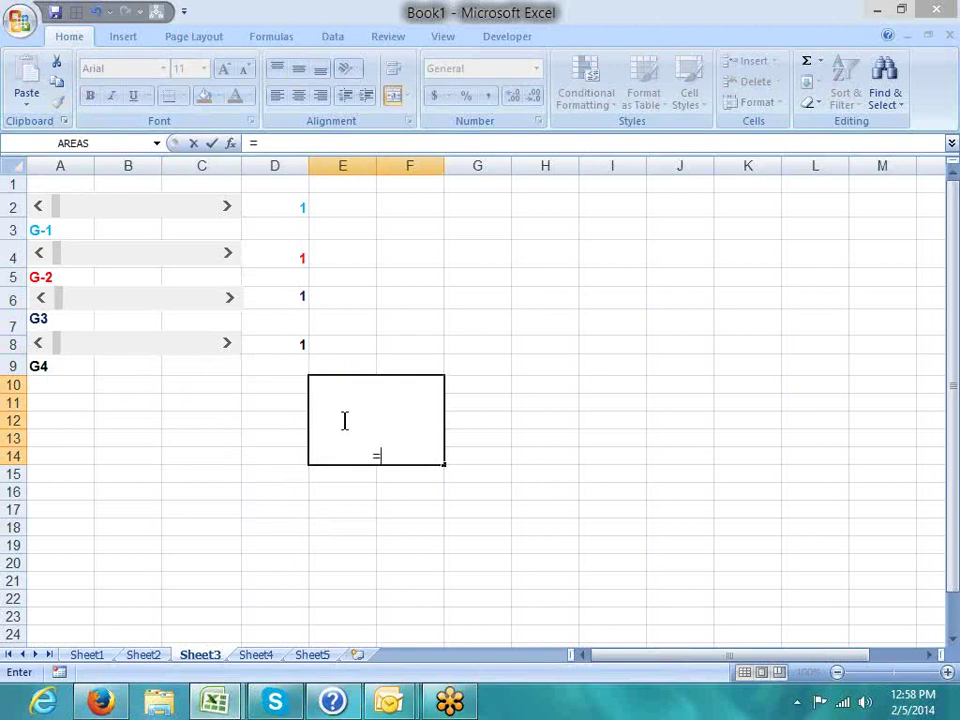
text(av)
key(Down)
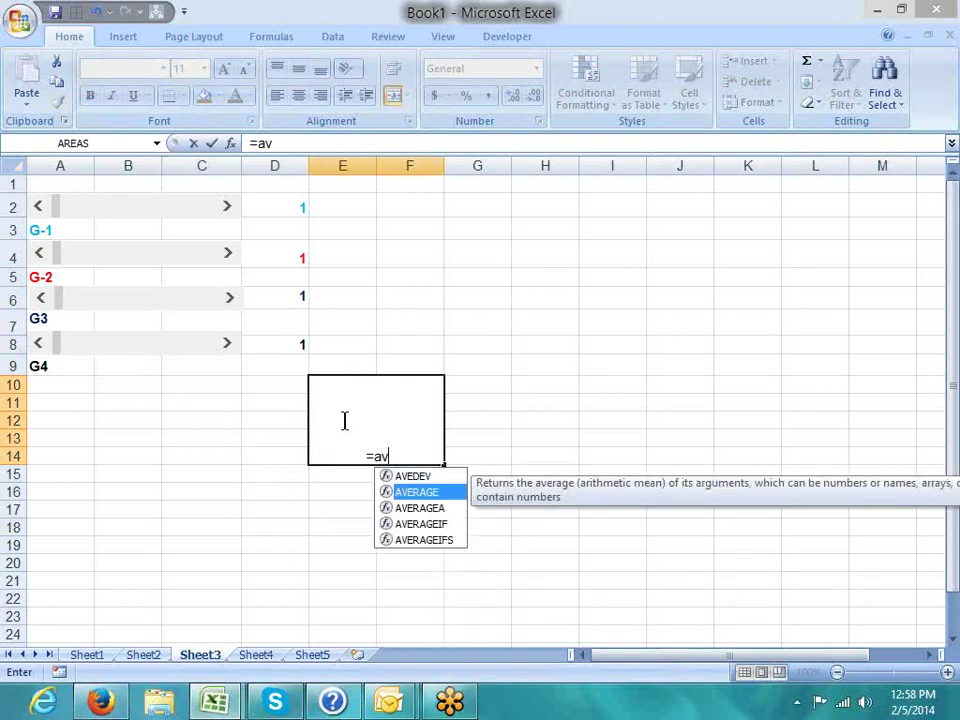
key(Tab)
click(300, 343)
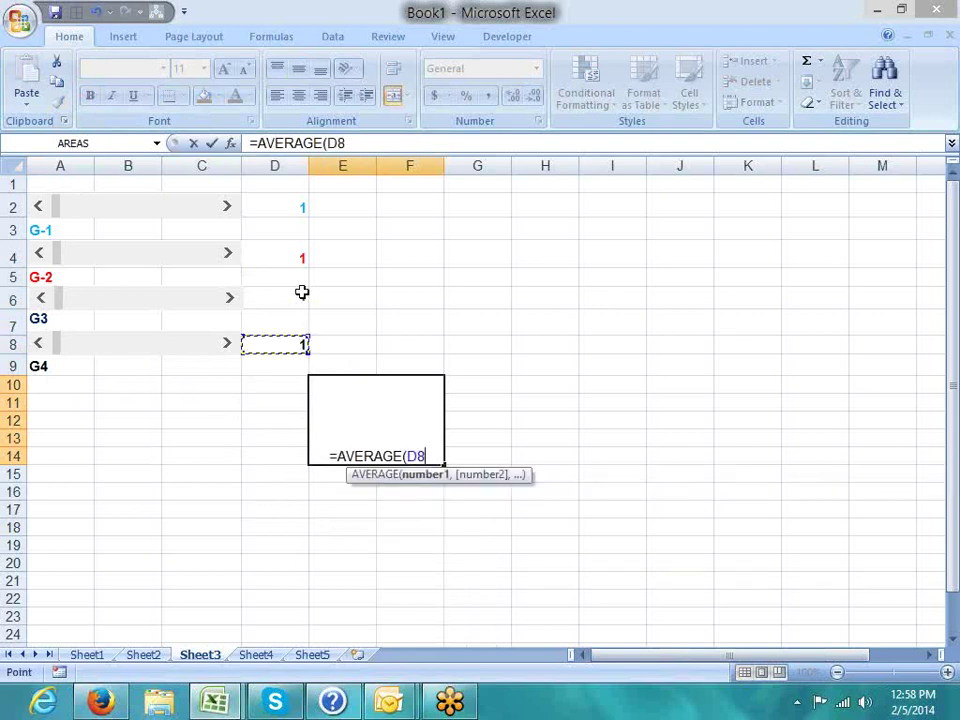
text(,)
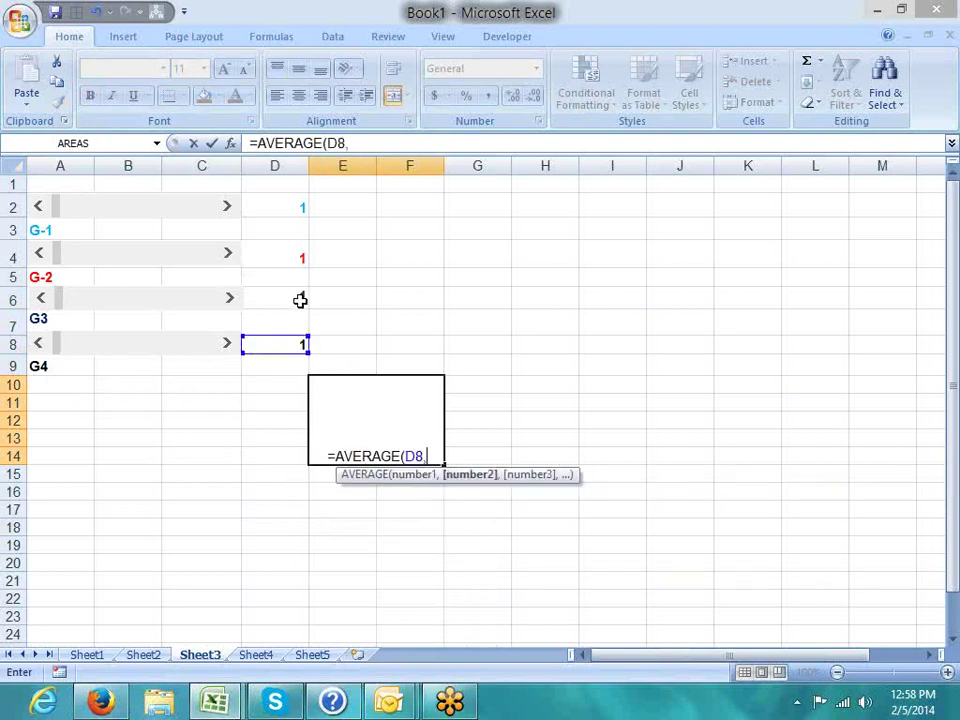
click(301, 297)
text(,)
click(301, 258)
text(,)
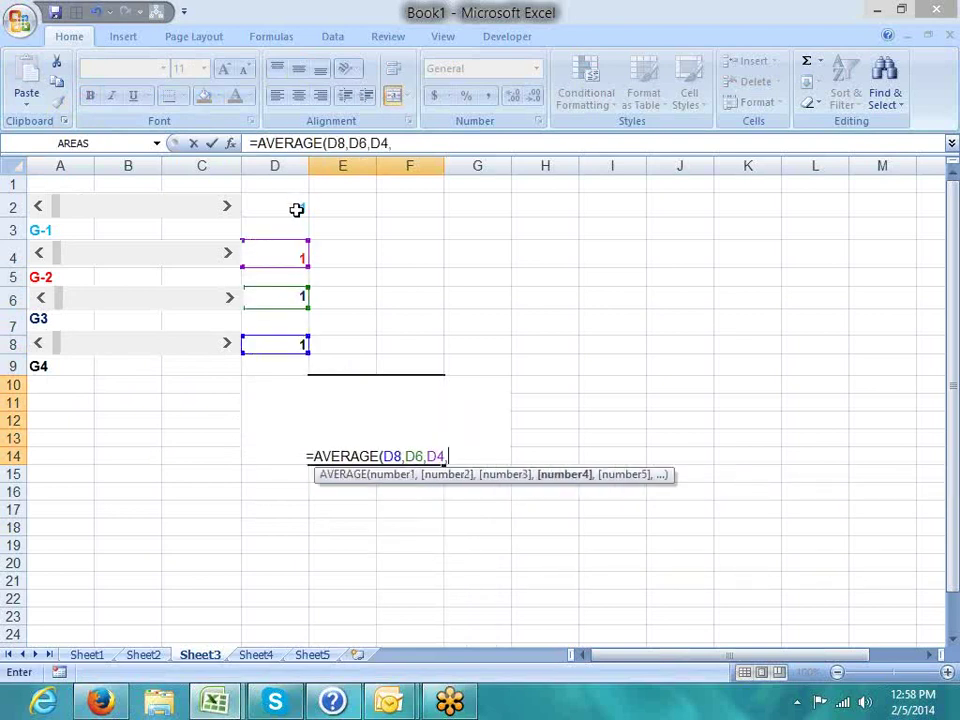
click(297, 208)
text())
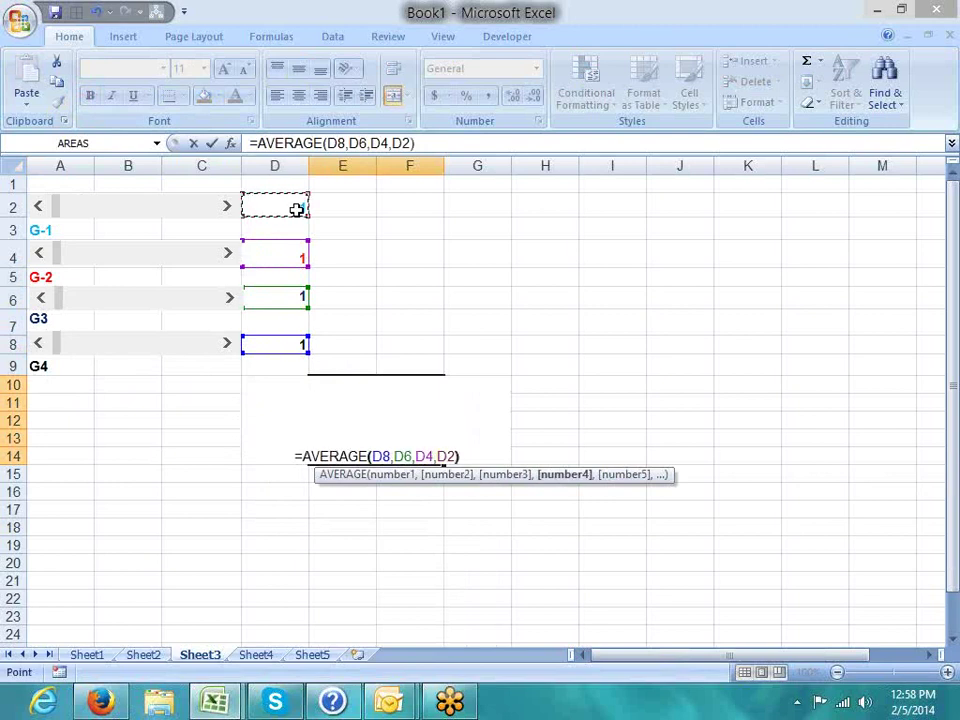
key(Return)
key(Up)
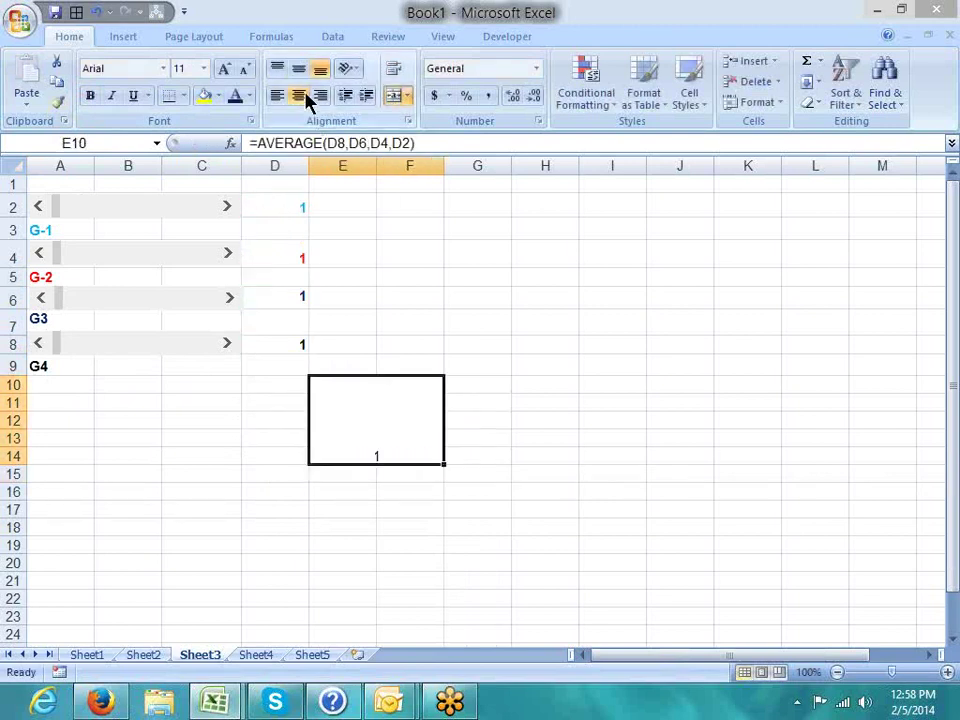
Step: Middle-align the average in E10:F14 and set its font size to 48
click(298, 70)
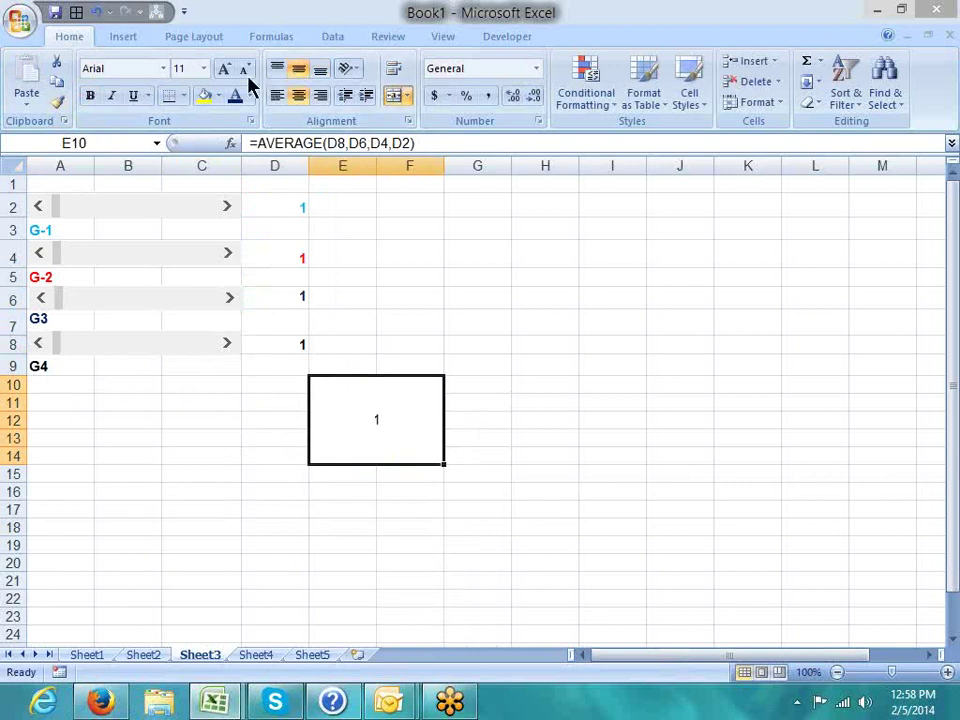
click(224, 70)
click(225, 70)
click(225, 70)
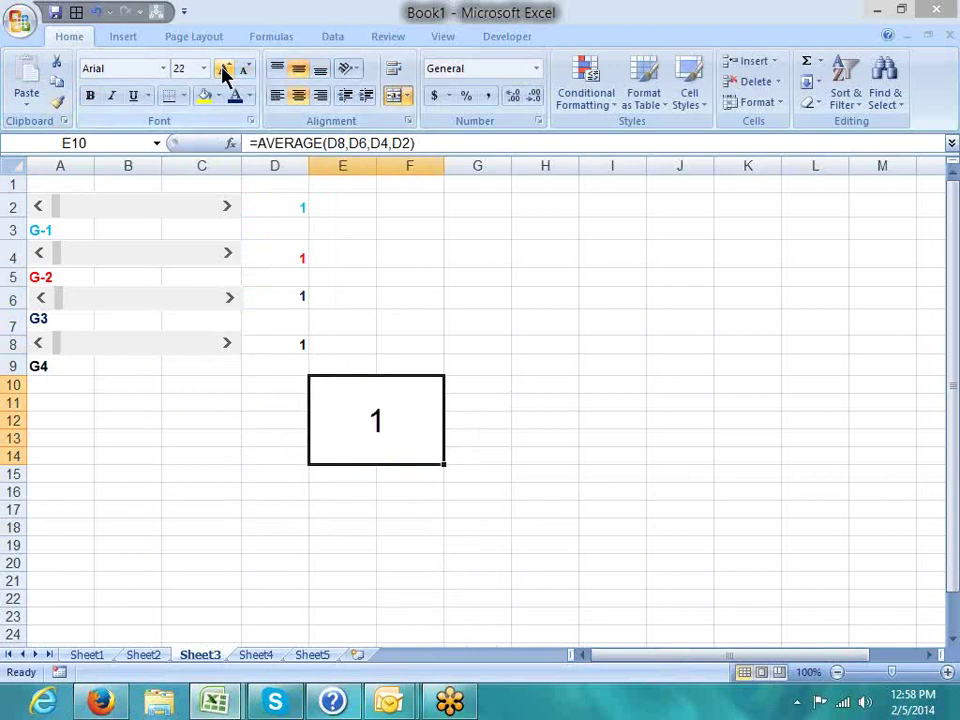
click(225, 70)
click(225, 70)
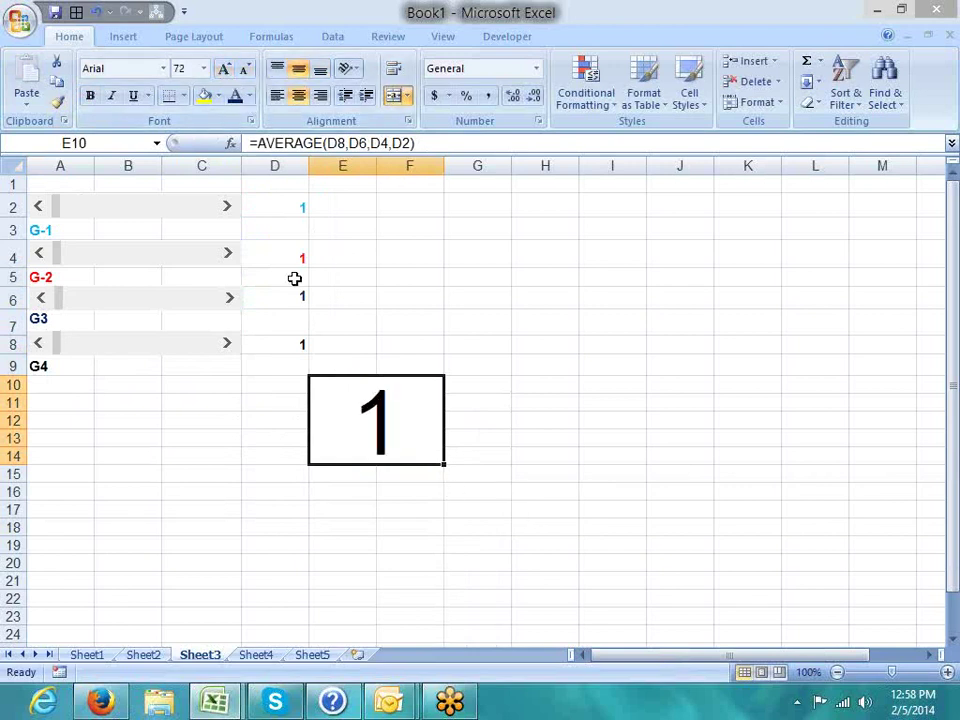
click(244, 72)
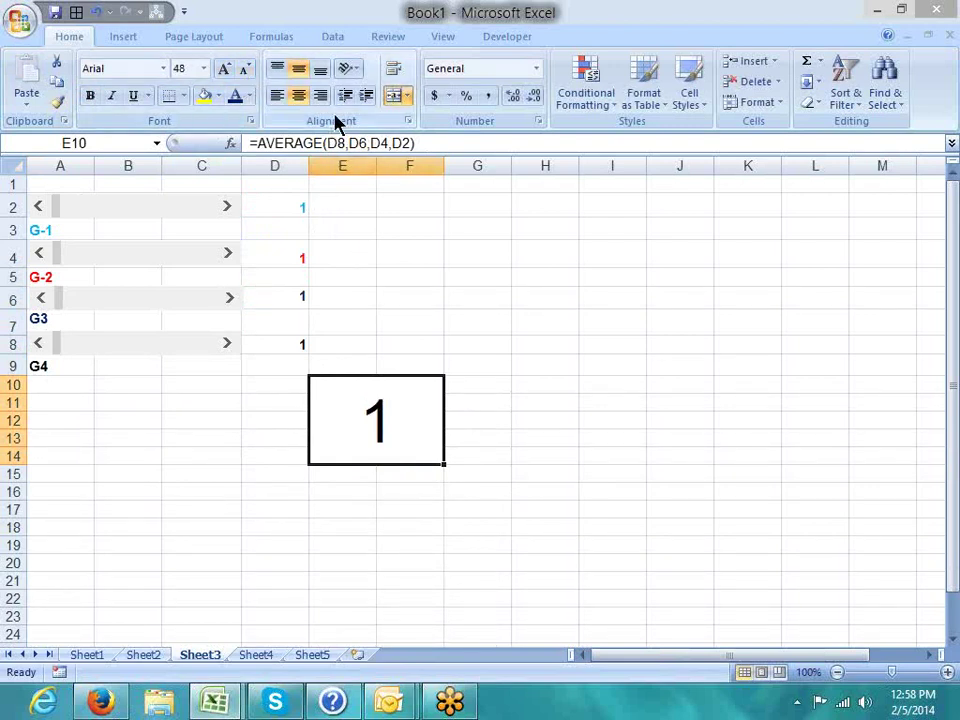
Step: Colour the average light green
click(251, 97)
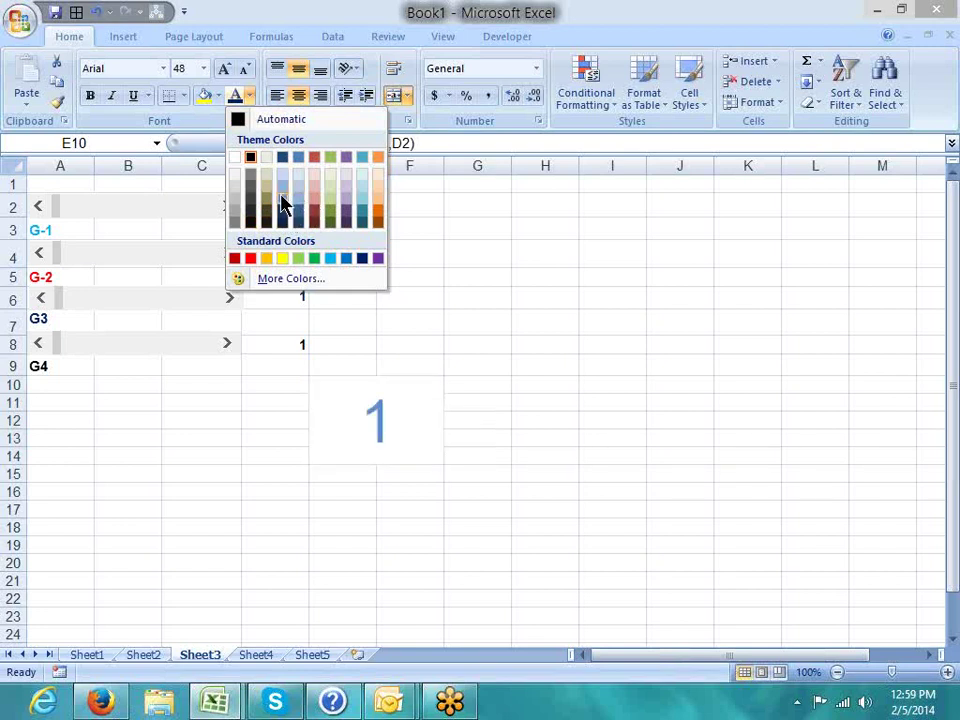
click(297, 258)
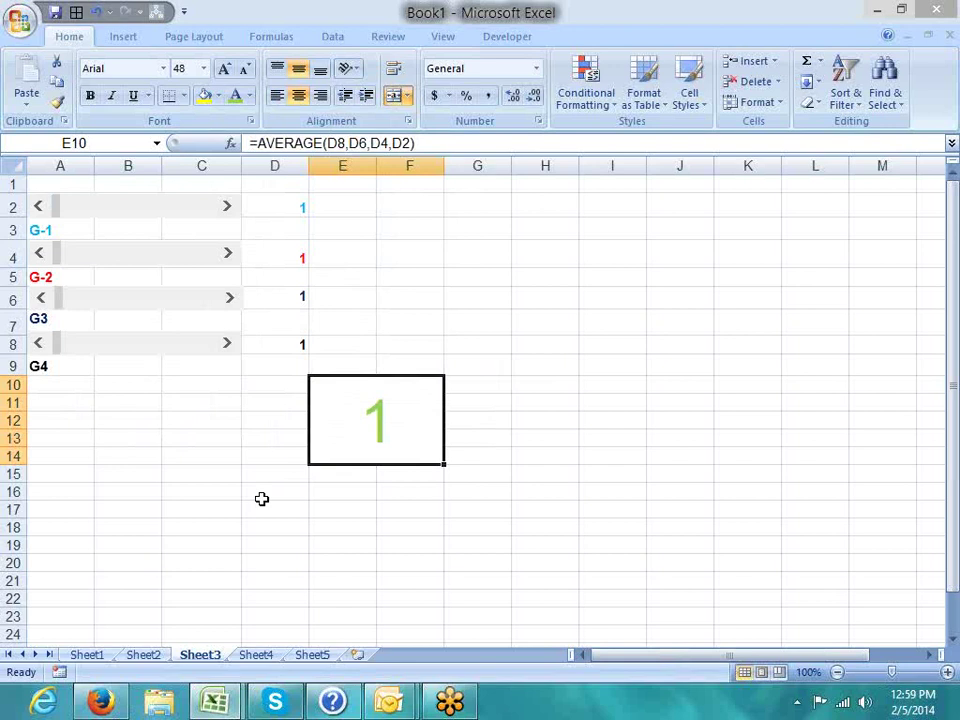
click(265, 511)
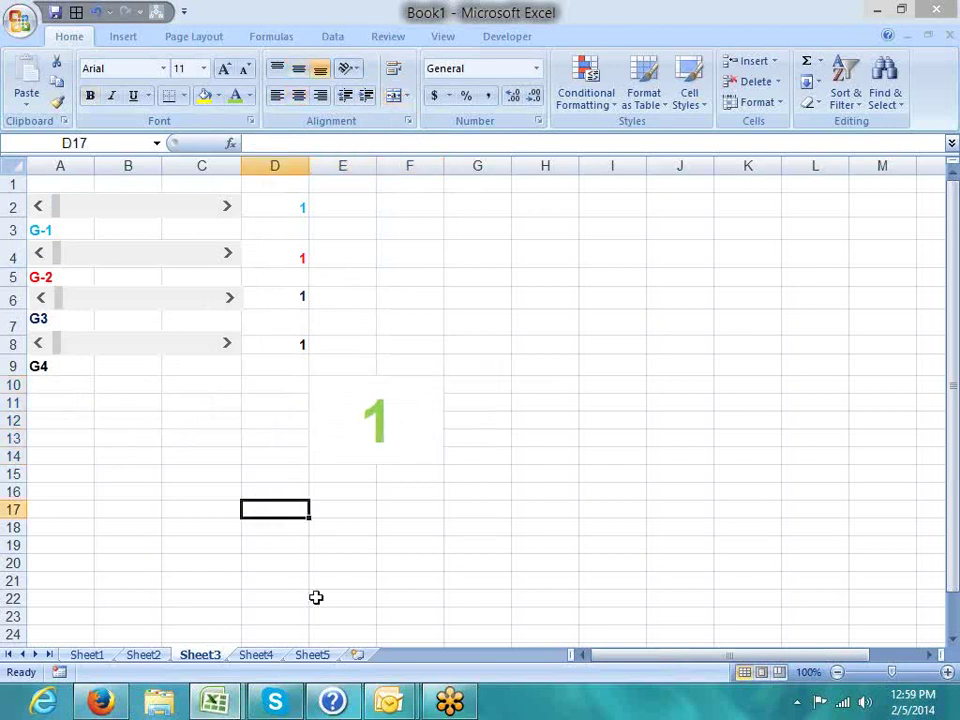
click(218, 455)
Step: Left-align D1:D8 and narrow column D to fit the values
drag(281, 186, 285, 343)
click(278, 96)
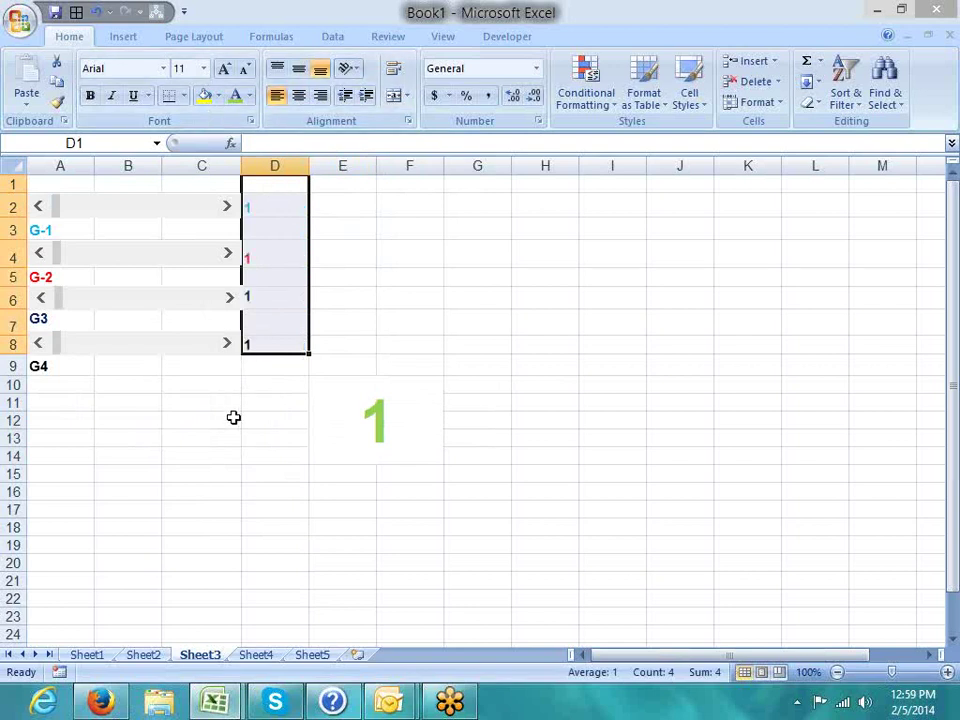
click(233, 417)
mouse_move(309, 166)
mouse_down()
mouse_move(256, 169)
mouse_move(271, 168)
mouse_up()
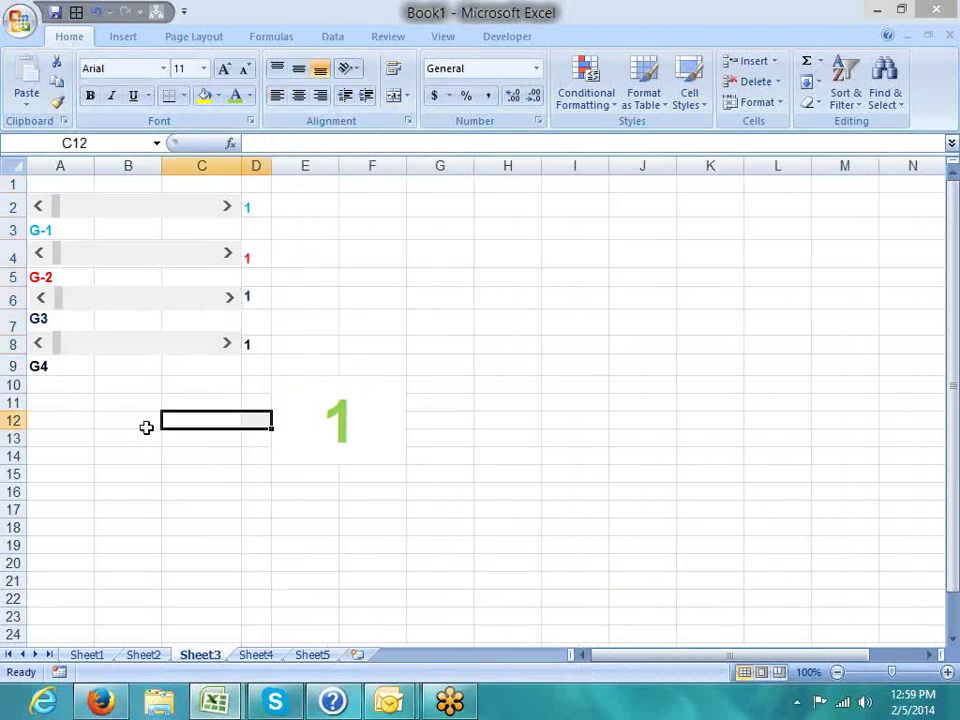
click(100, 456)
Step: Drag the scroll bars to set D2 62, D4 84, D6 51, D8 73, averaging 68
drag(57, 207, 76, 207)
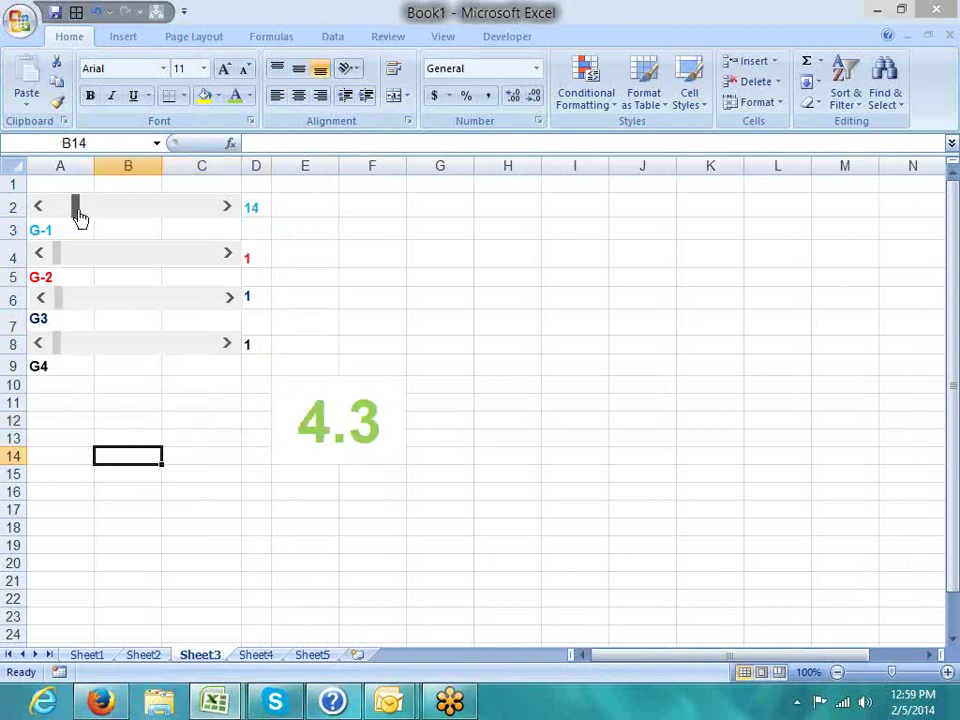
drag(58, 262, 89, 262)
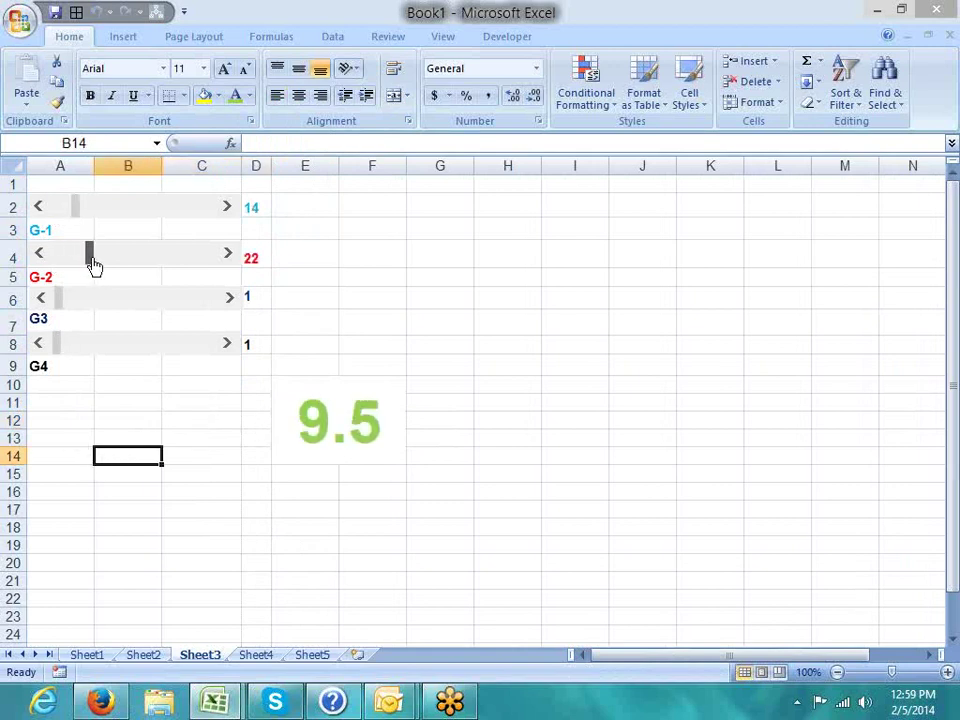
drag(57, 298, 165, 300)
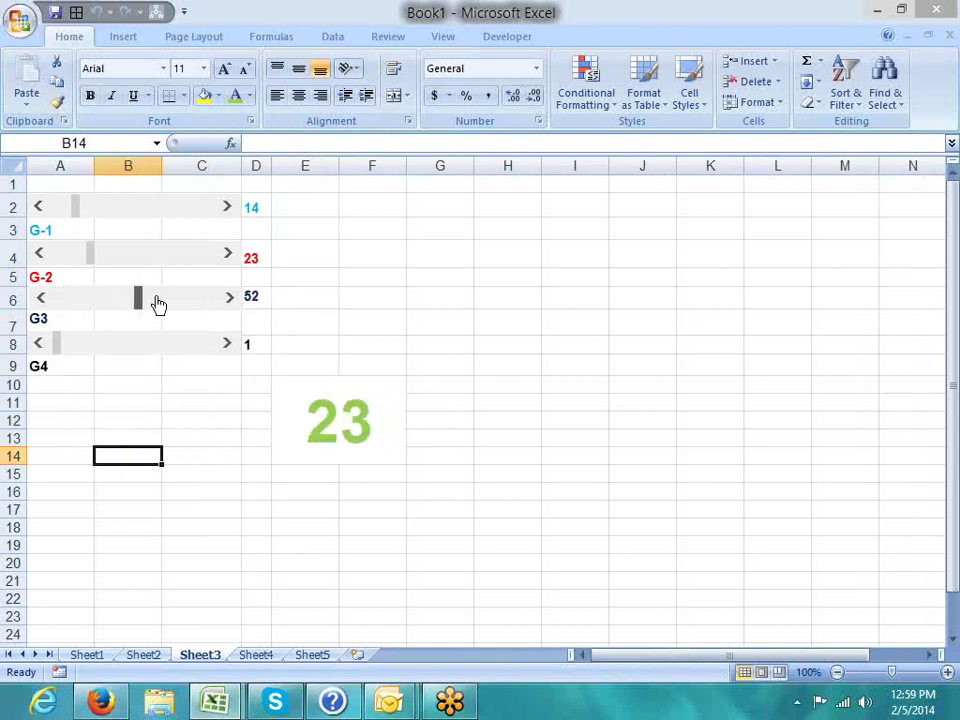
click(49, 347)
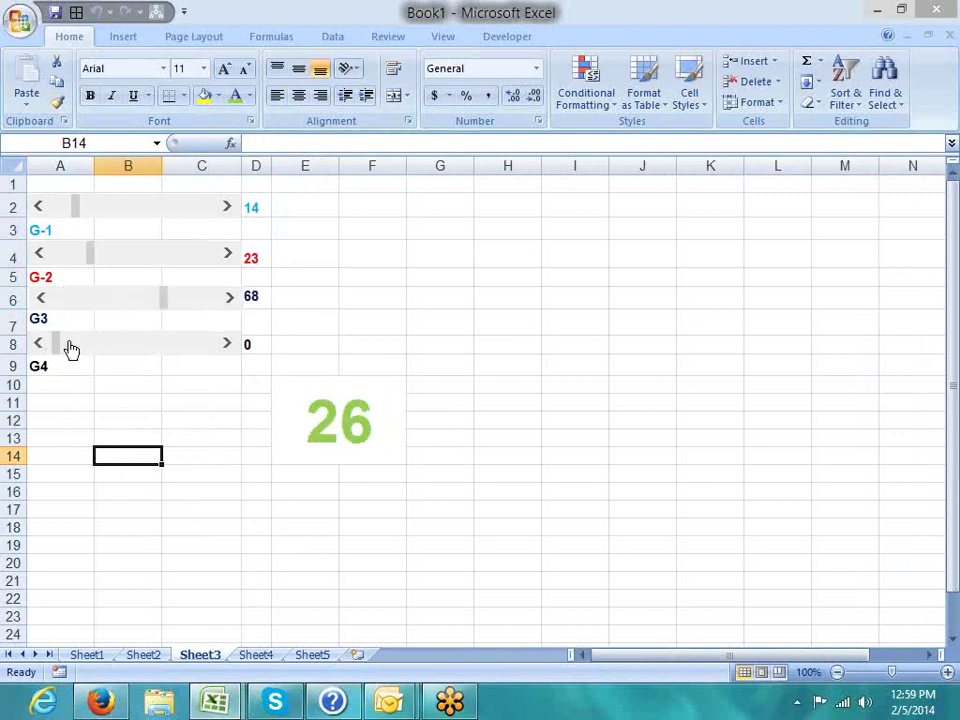
drag(51, 348, 129, 347)
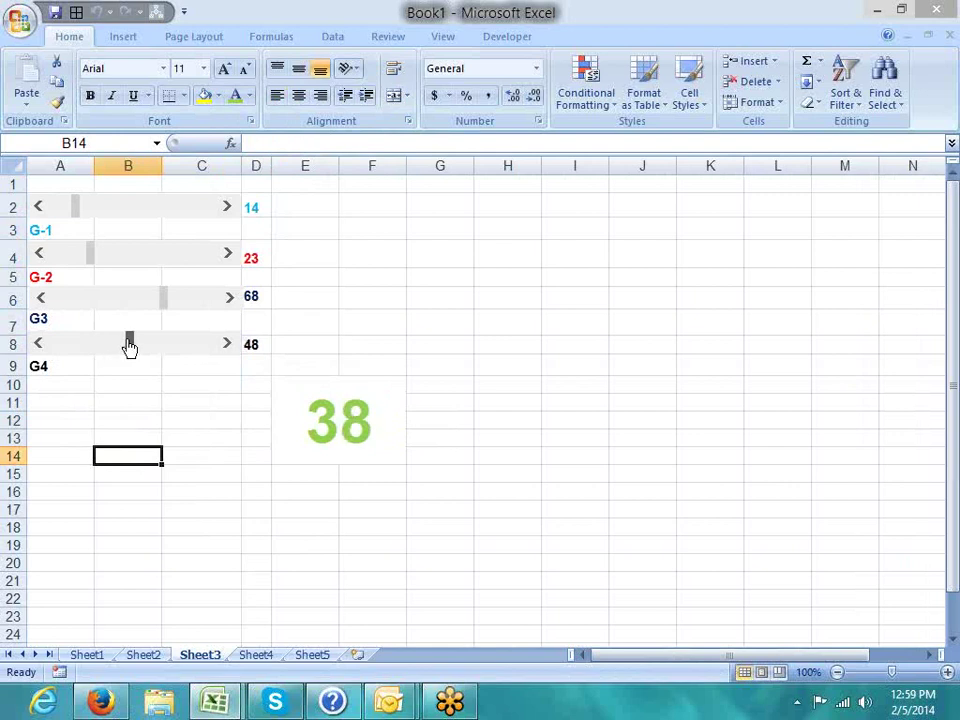
click(197, 397)
drag(77, 205, 162, 212)
drag(165, 300, 119, 300)
drag(131, 354, 145, 353)
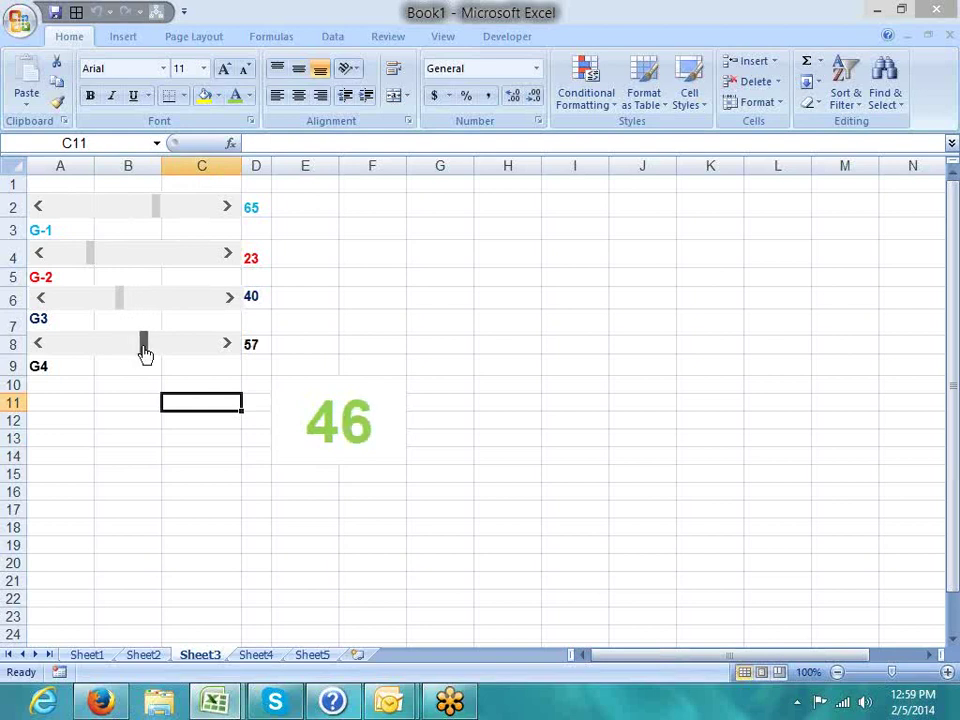
click(120, 404)
drag(94, 265, 186, 262)
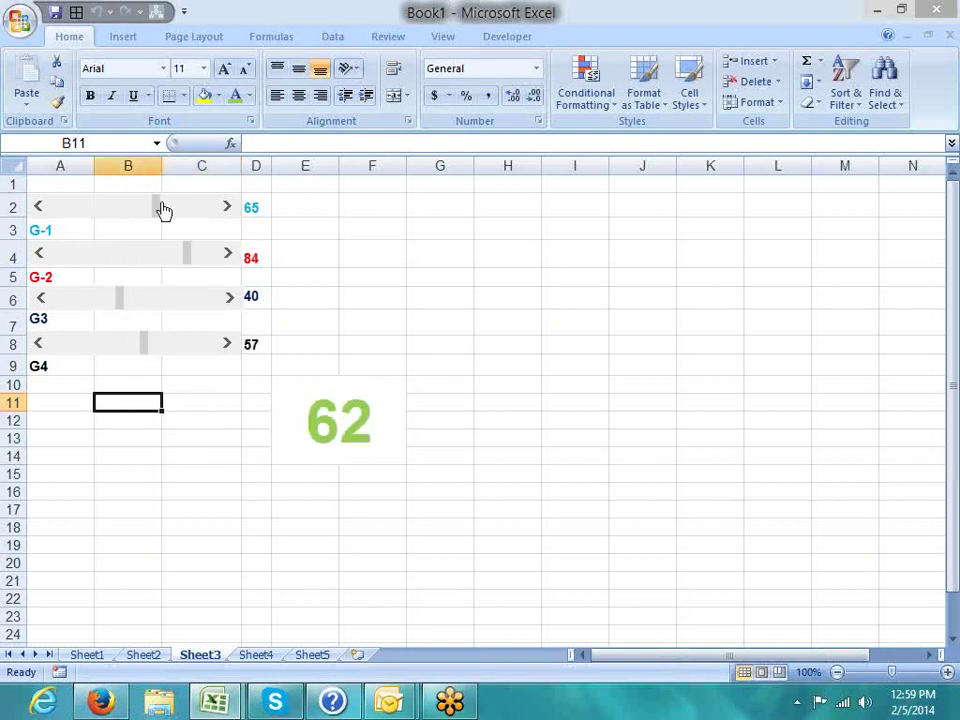
drag(160, 207, 149, 207)
mouse_move(120, 304)
mouse_down()
mouse_move(143, 311)
mouse_move(171, 353)
mouse_move(180, 351)
mouse_move(171, 352)
mouse_up()
Step: Adjust the four scroll bars to try new group values in D2, D4, D6 and D8
click(208, 442)
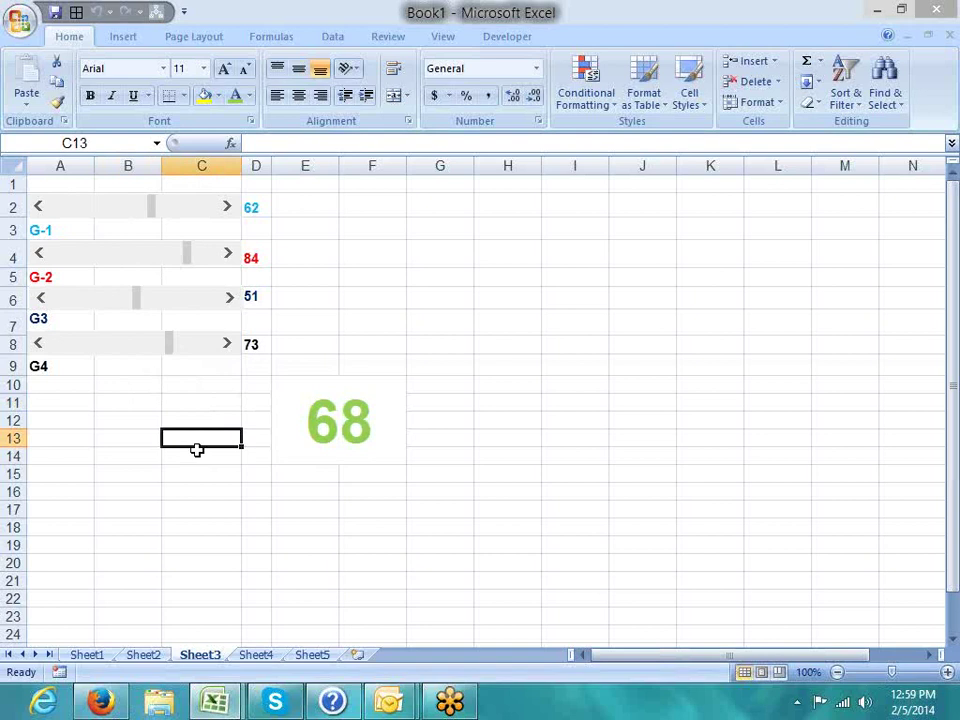
click(100, 436)
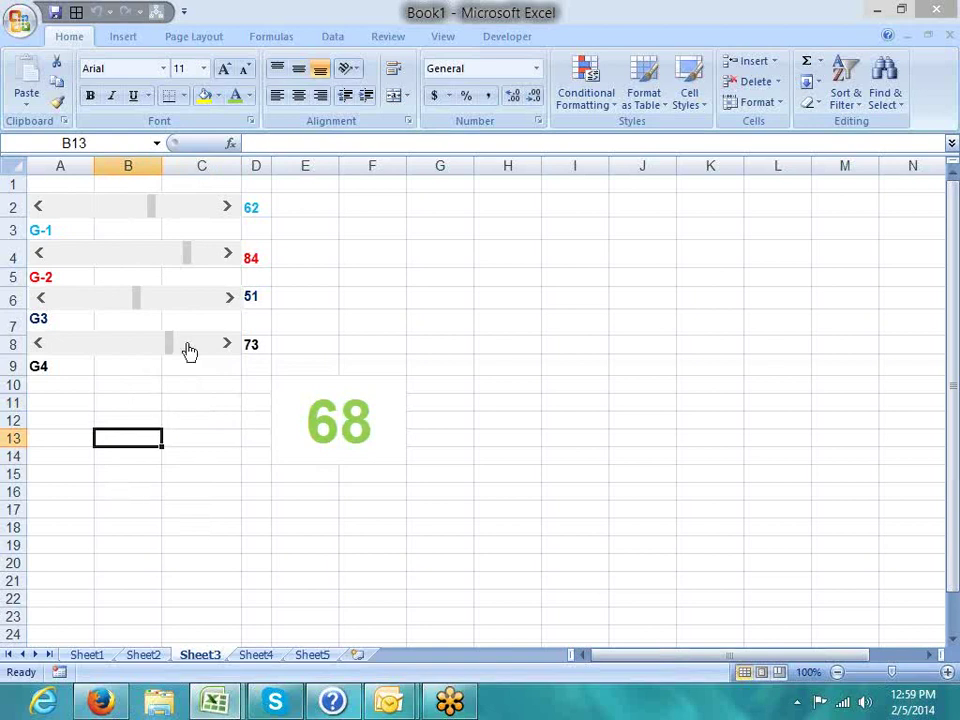
drag(188, 258, 143, 260)
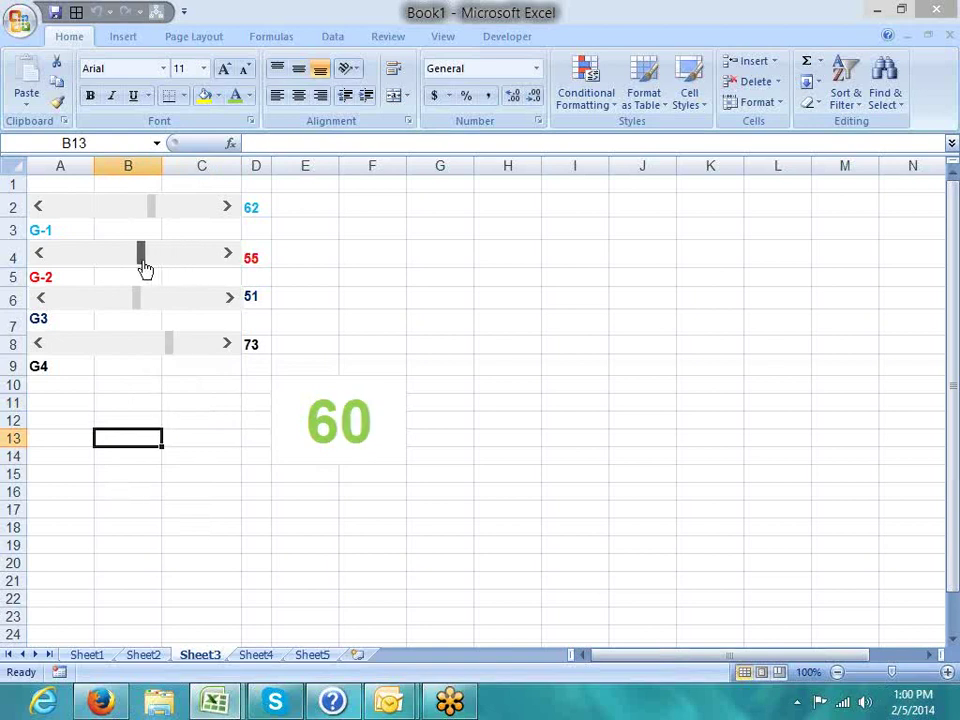
drag(147, 210, 163, 208)
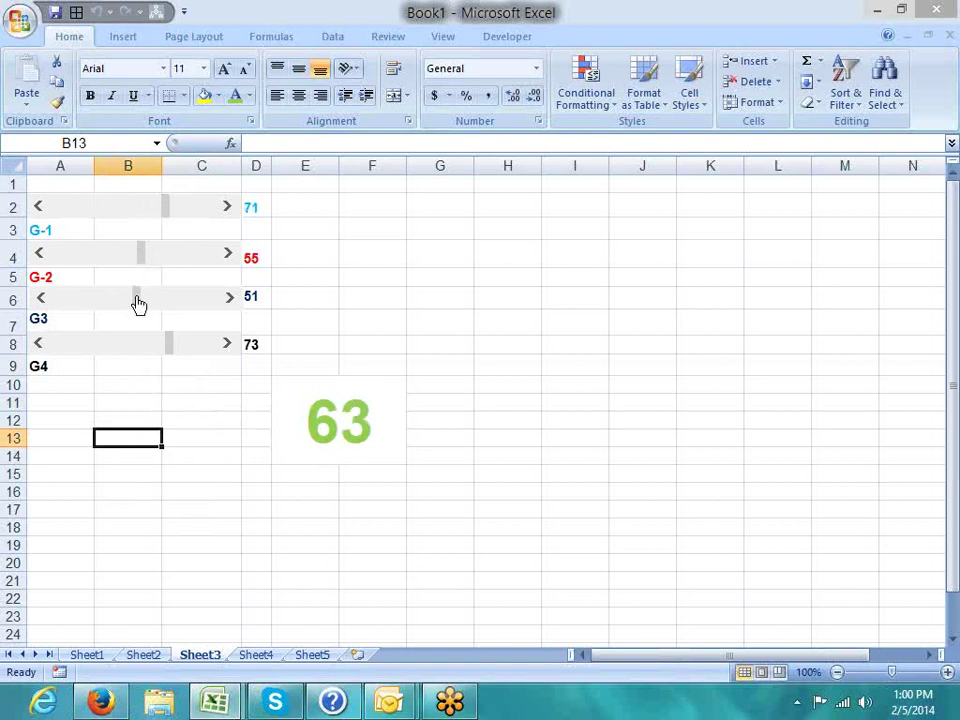
drag(137, 304, 166, 308)
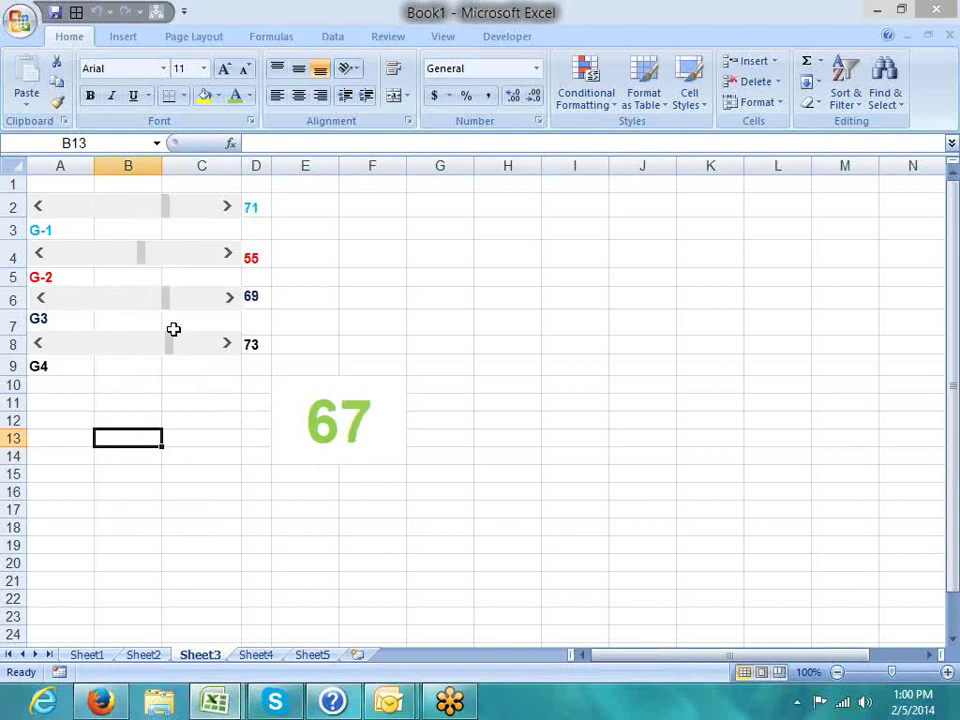
drag(173, 354, 160, 357)
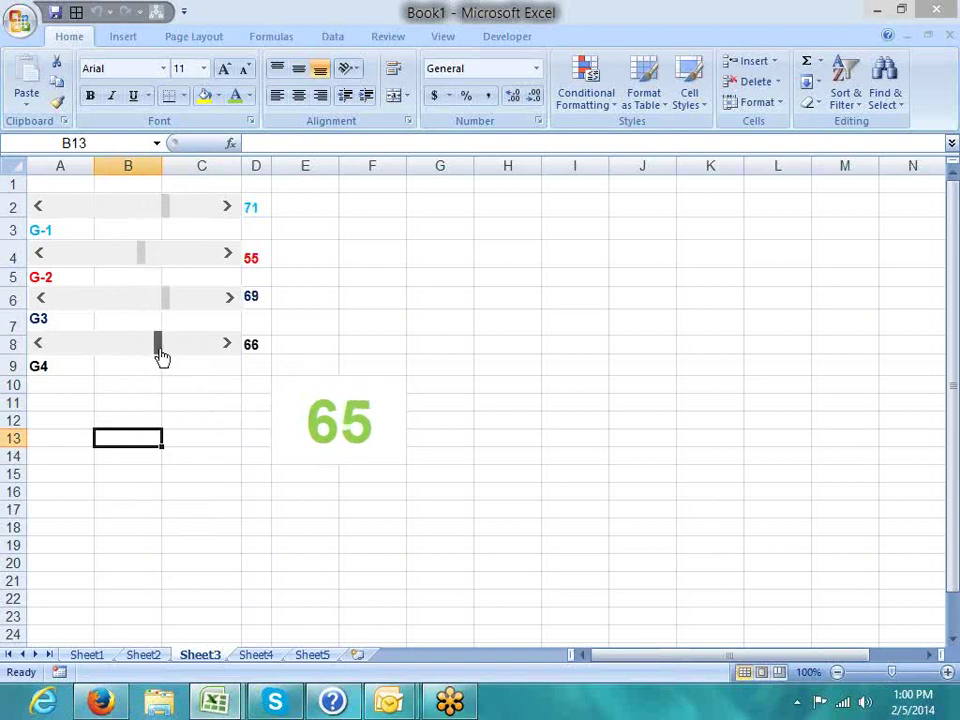
click(200, 398)
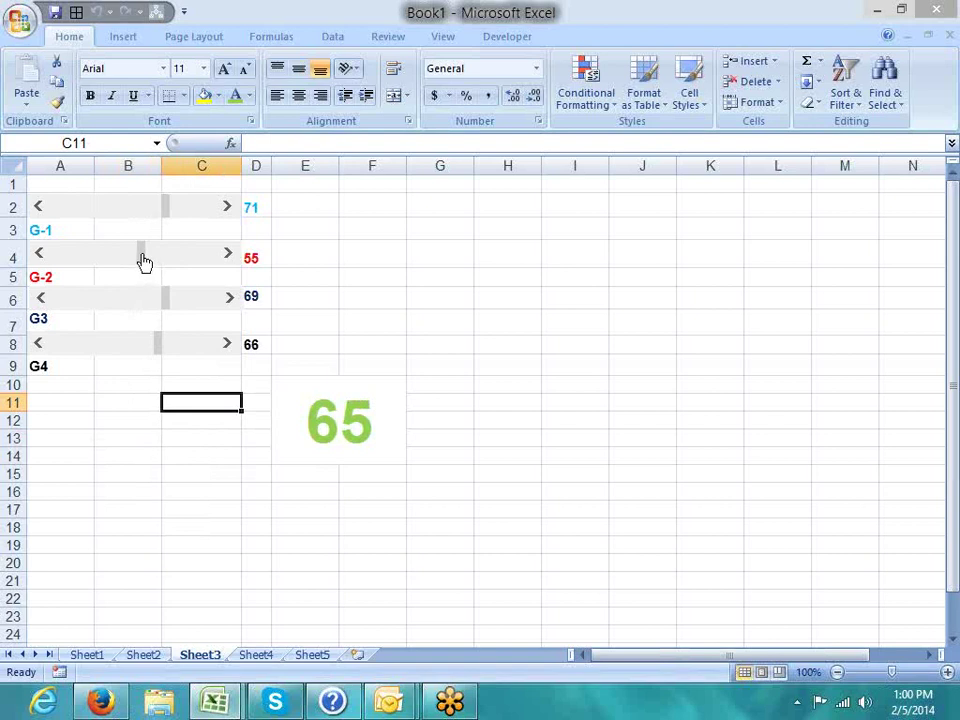
Step: Fine-tune the scroll bars to 63, 74, 49 and 93, checking the average formula
drag(143, 261, 160, 261)
mouse_move(158, 345)
mouse_down()
mouse_move(172, 345)
mouse_move(155, 306)
mouse_up()
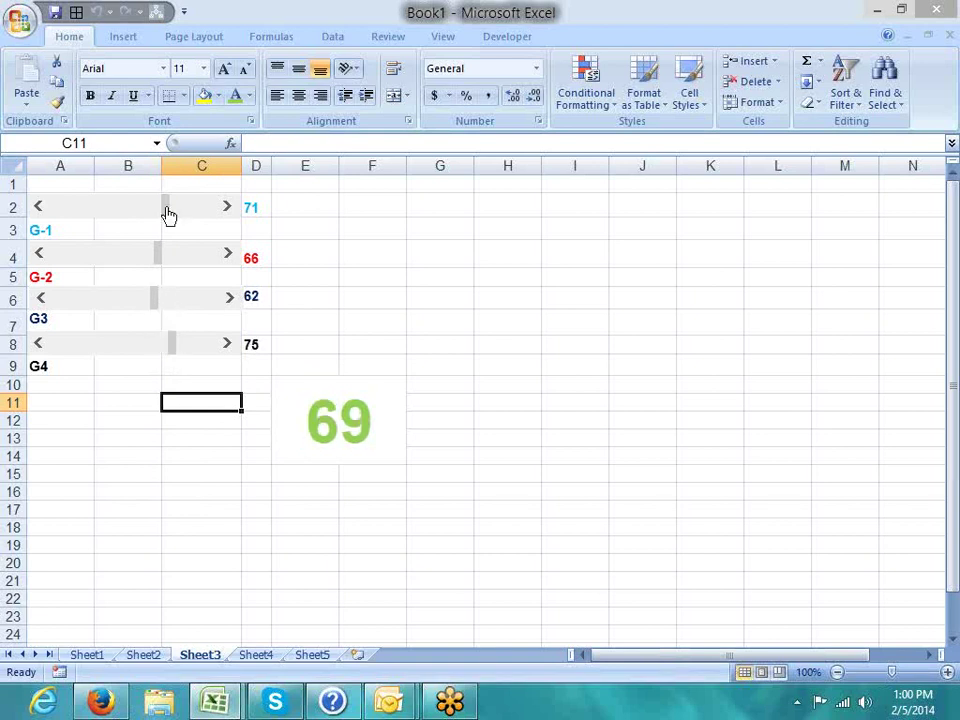
drag(167, 208, 152, 208)
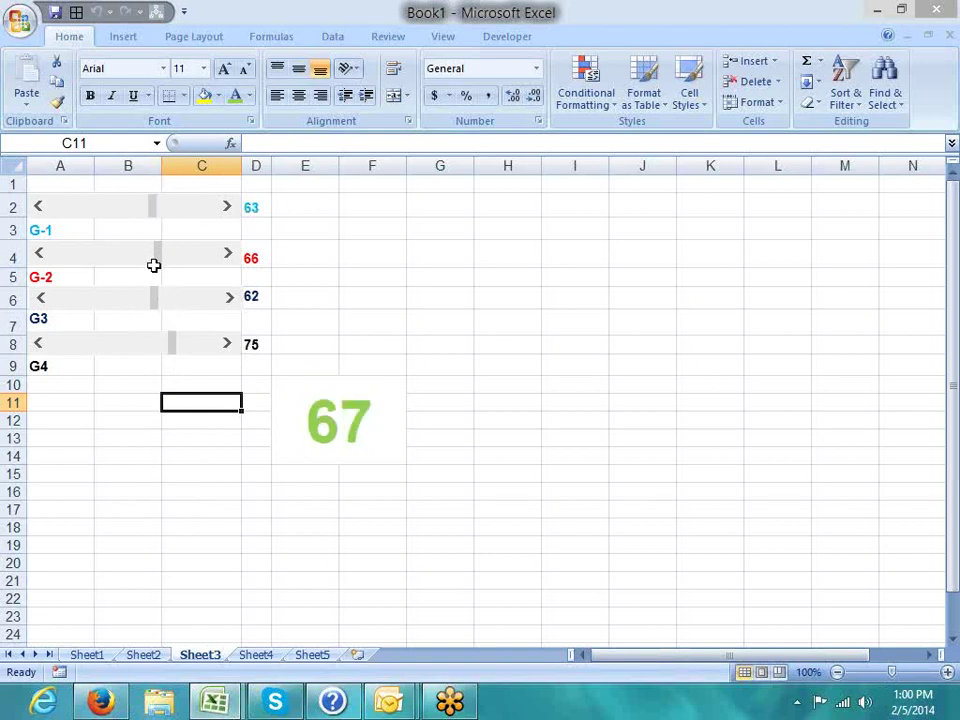
drag(156, 258, 174, 261)
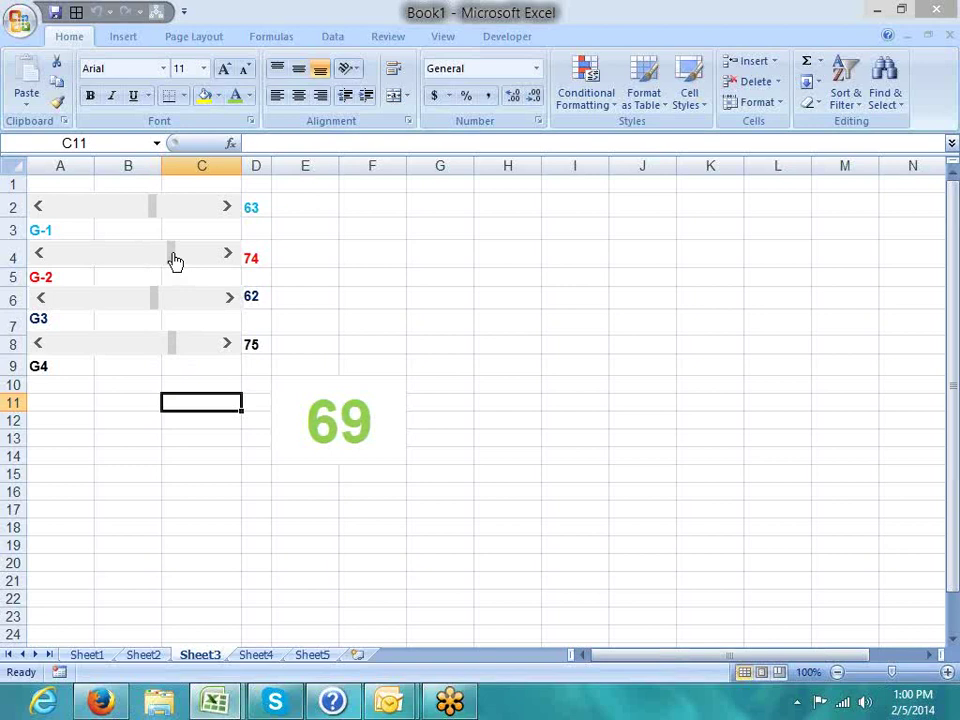
click(366, 420)
drag(153, 304, 131, 308)
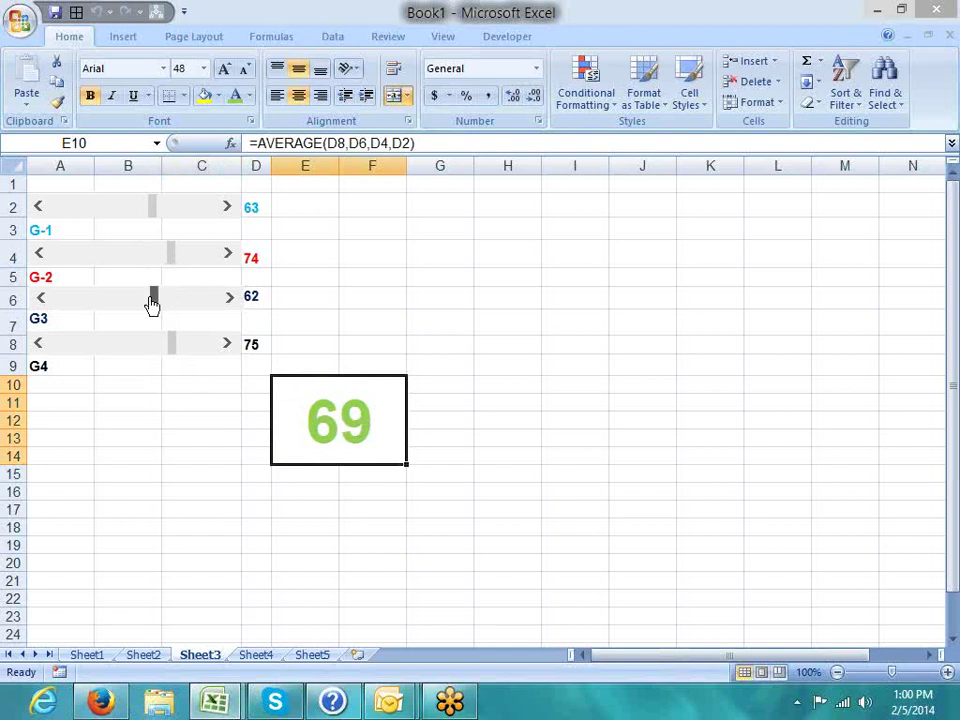
click(178, 348)
drag(188, 346, 206, 349)
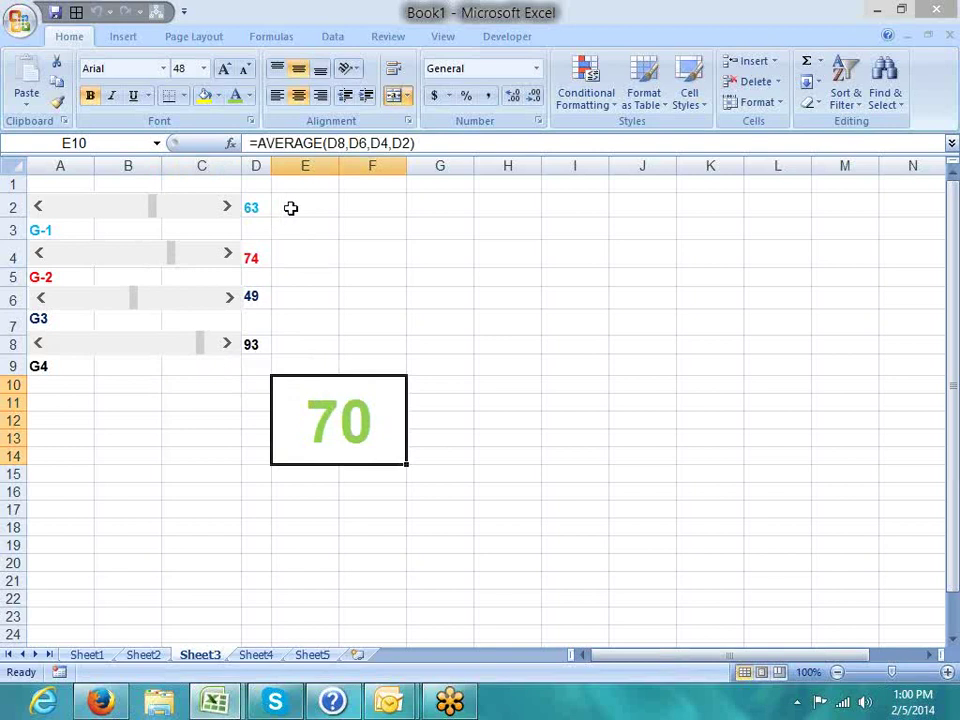
Step: Inspect the contents of E2, E4, E6, E8 and the average formula in E10
click(295, 207)
click(298, 256)
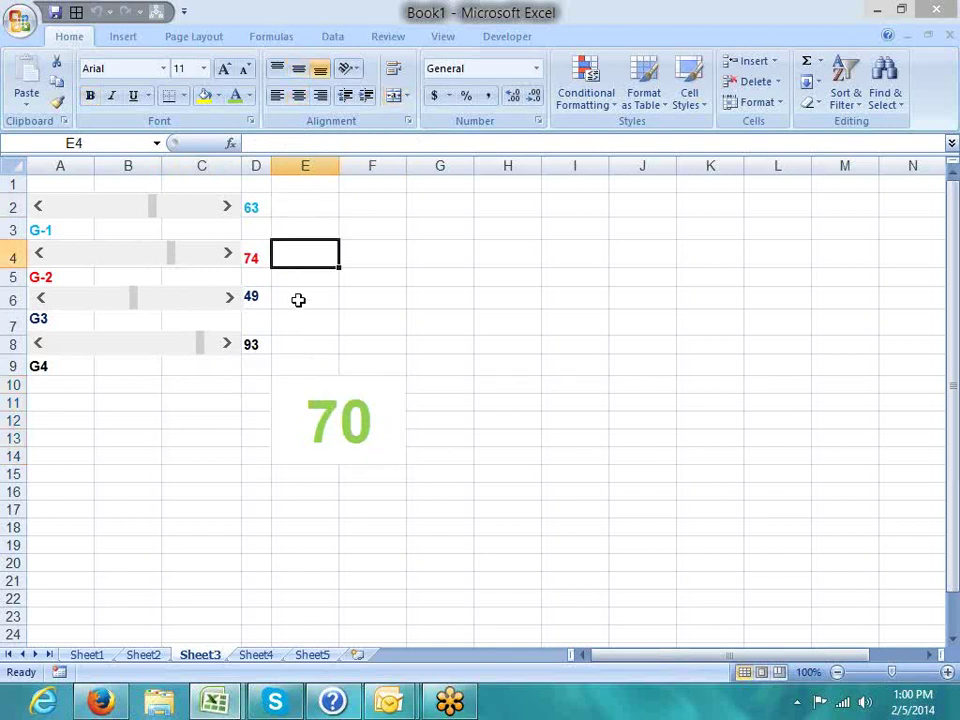
click(300, 298)
click(293, 345)
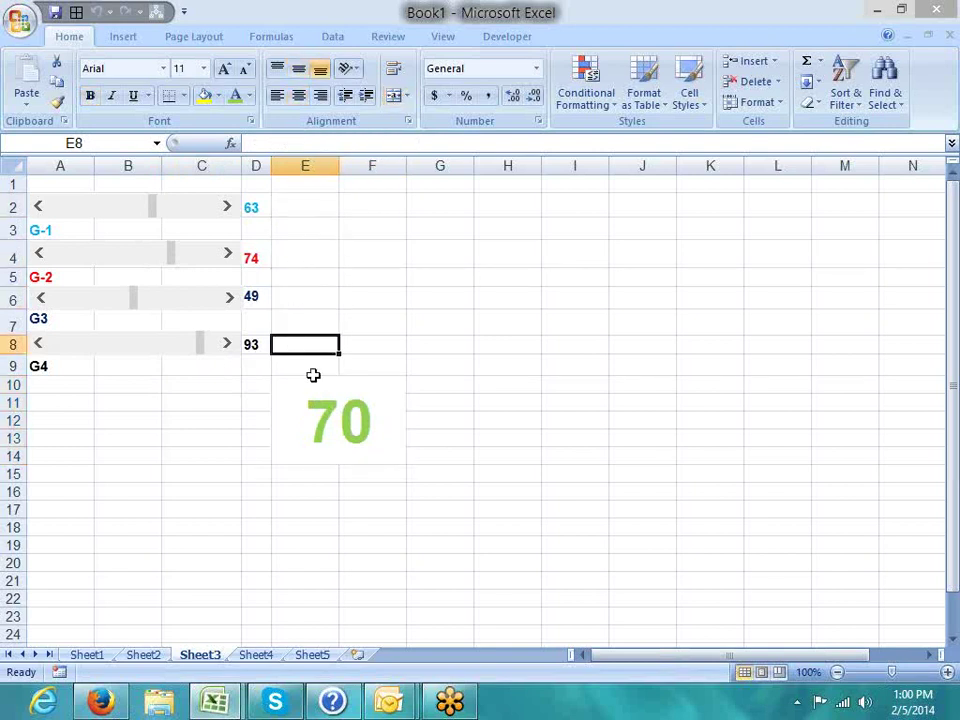
click(349, 414)
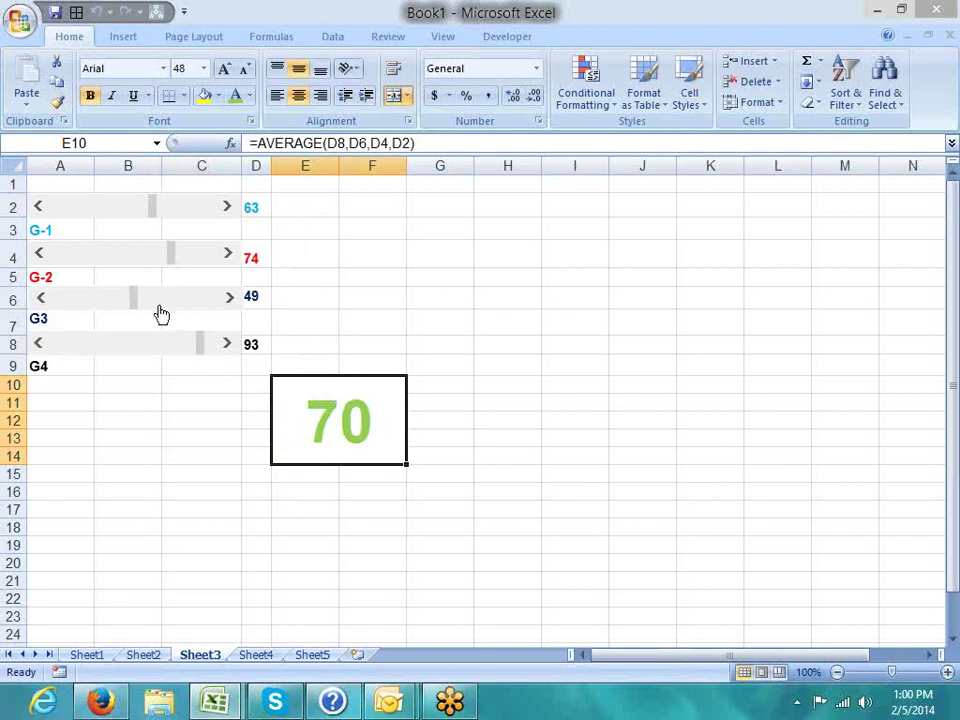
click(190, 470)
click(333, 440)
Step: Step the row-4 scroll bar down twice so D4 reads 72
click(255, 256)
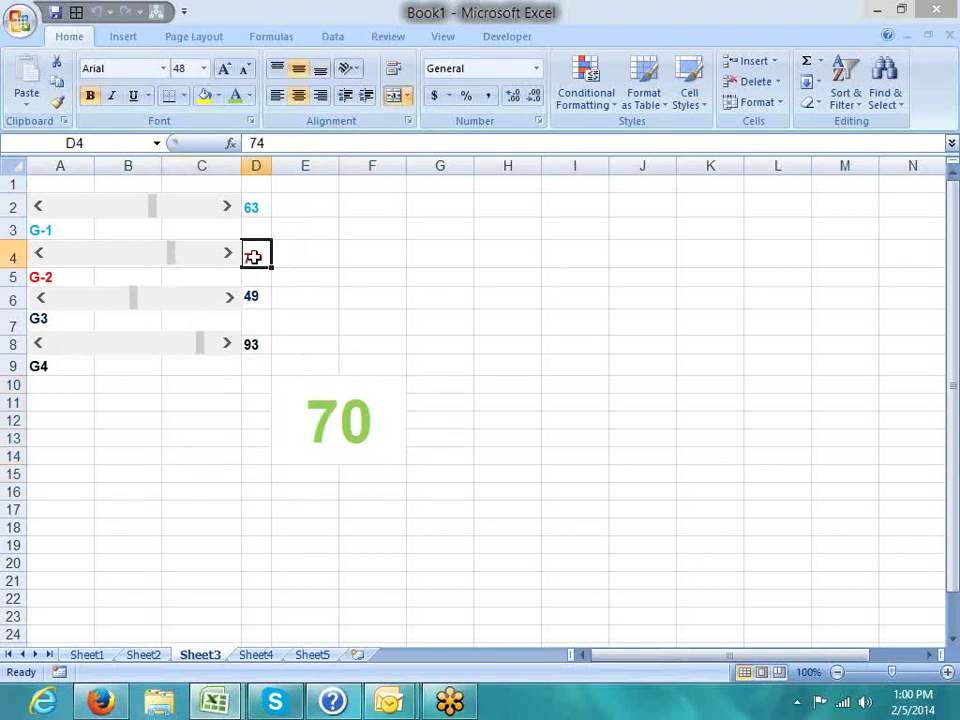
click(38, 255)
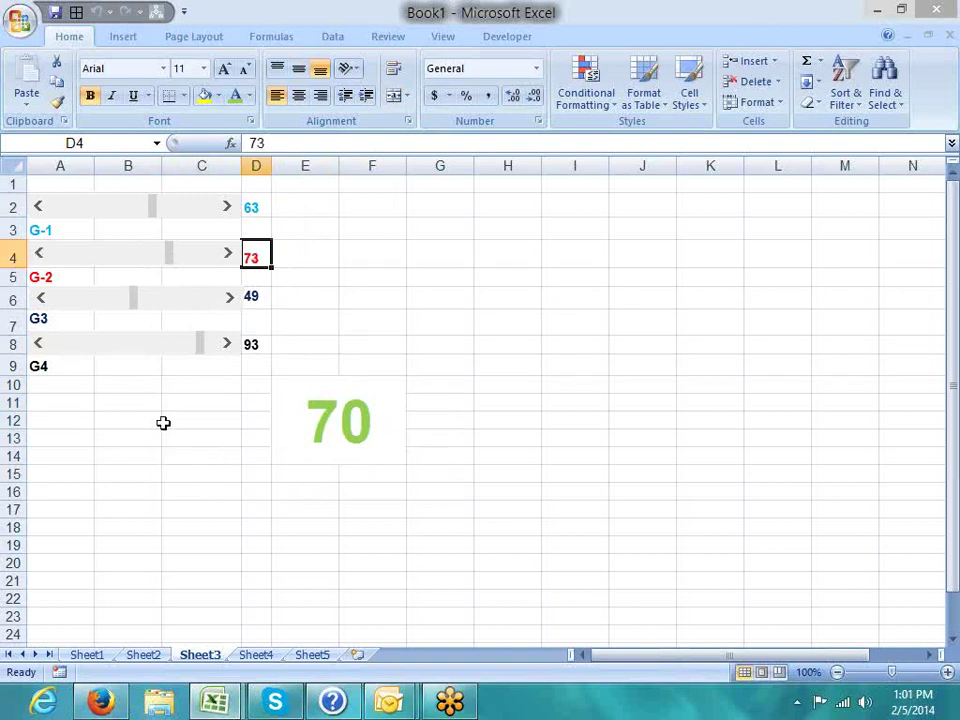
click(38, 255)
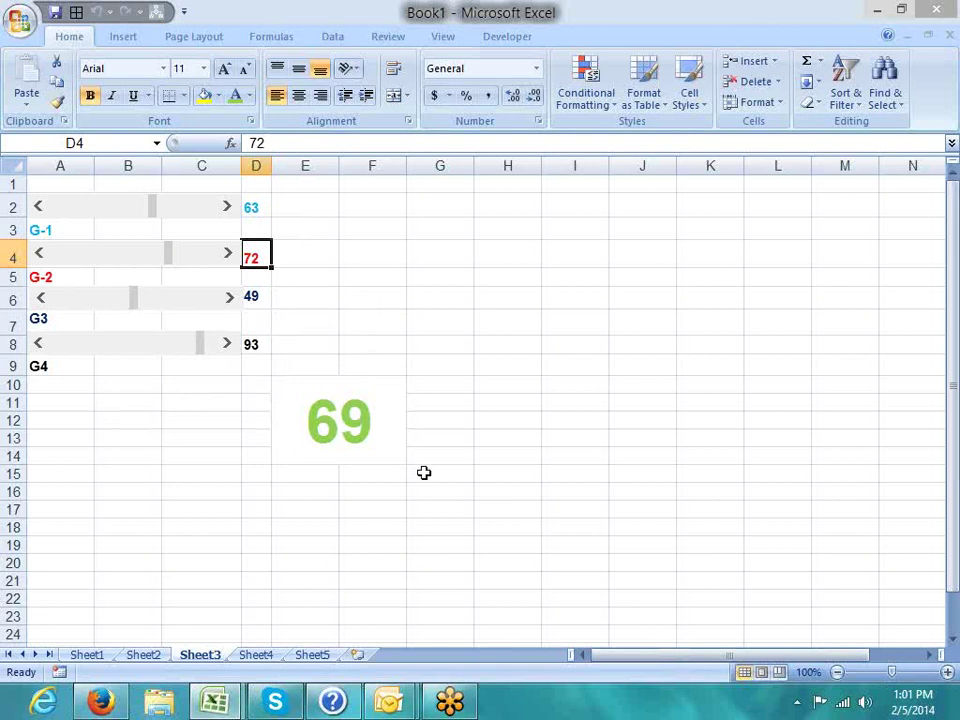
Step: On Sheet4, enter the headings Name, Product and Sales in A1:C1
click(266, 655)
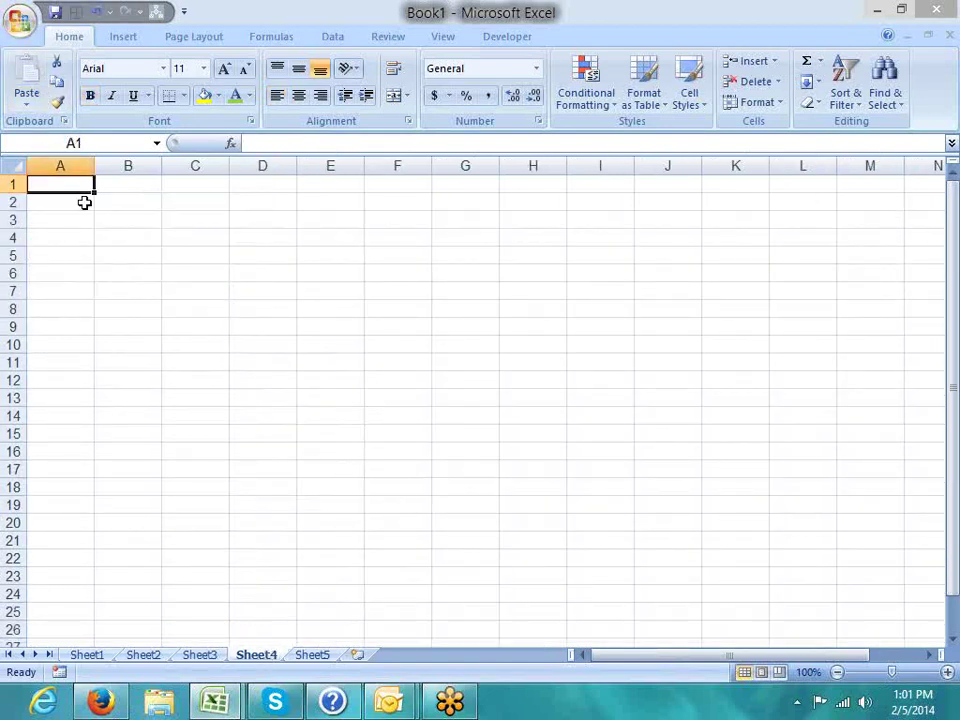
text(NAme)
key(Return)
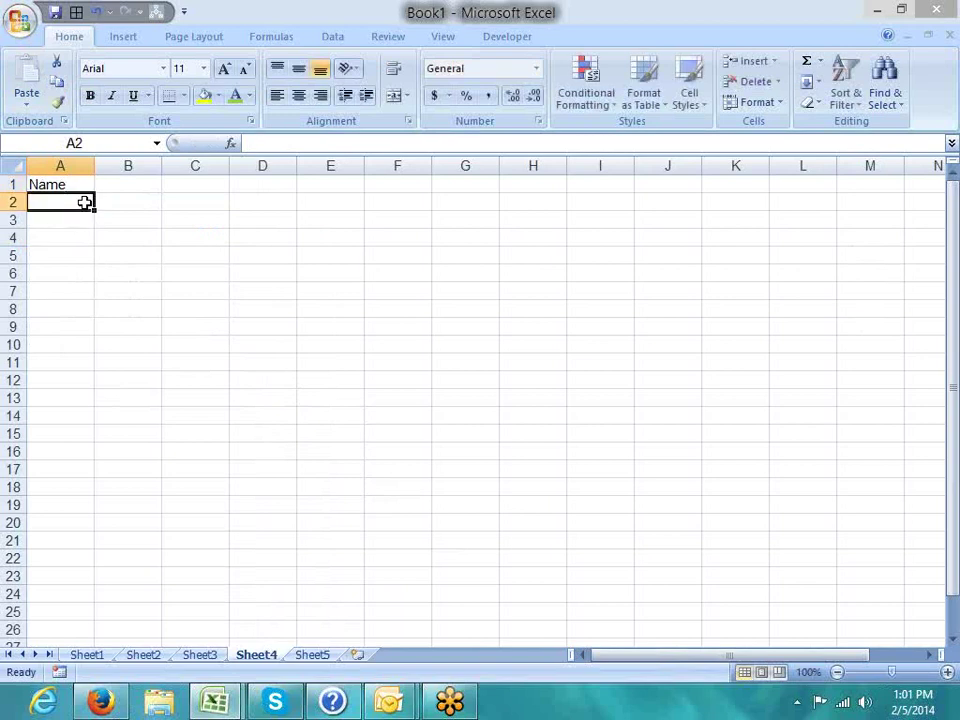
key(Up)
key(Right)
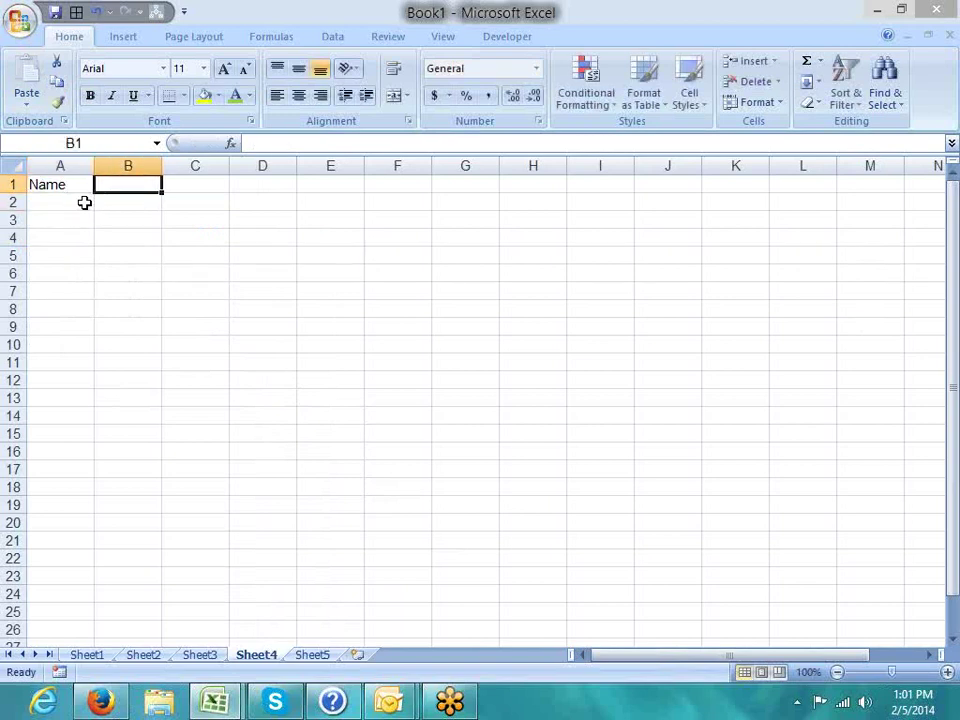
text(Pro)
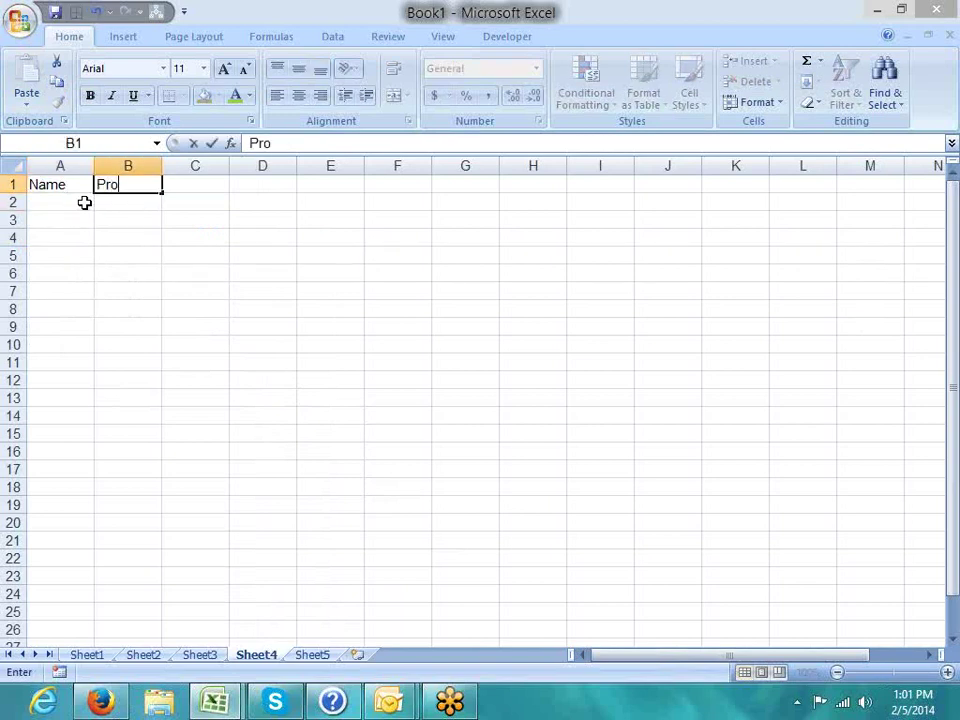
text(duct)
key(Return)
key(Up)
key(Right)
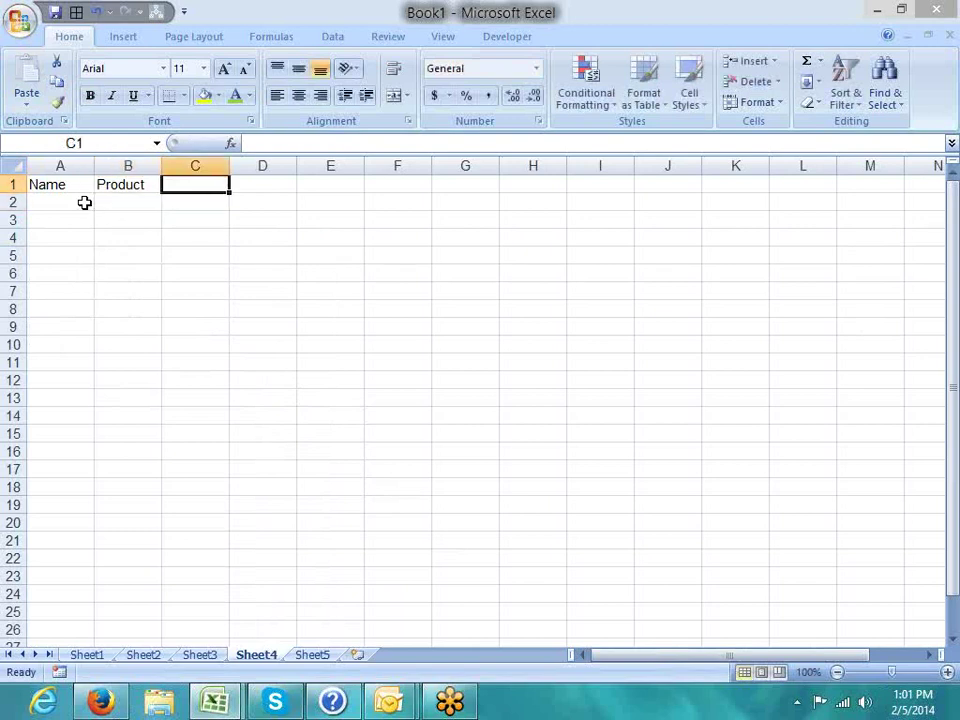
text(SAles)
key(Return)
key(Left)
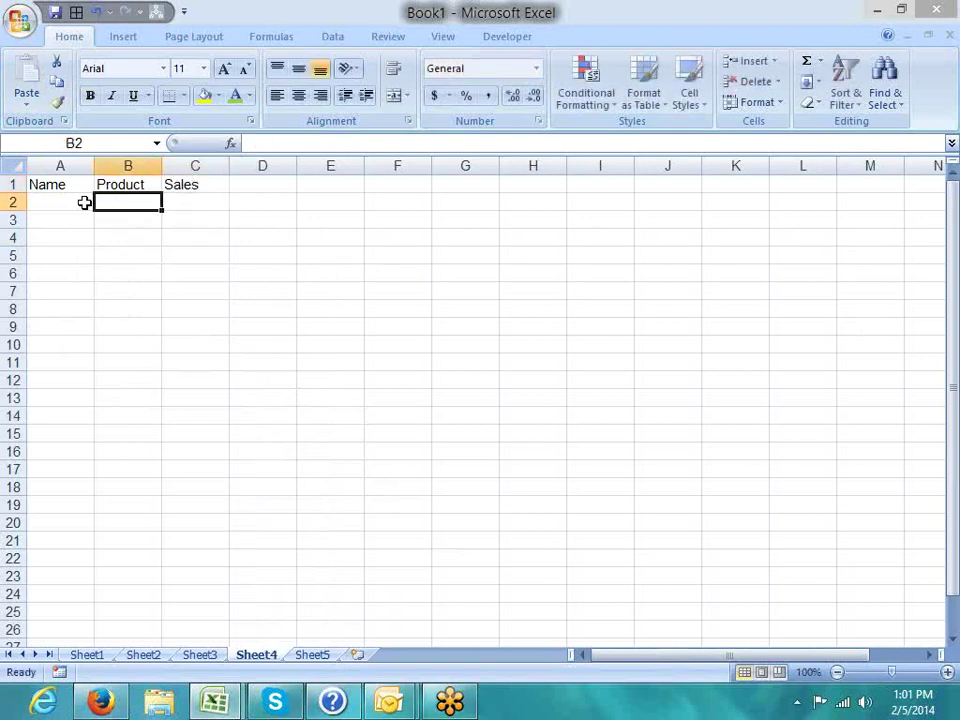
key(Left)
Step: Enter the first name in A2 and fill the names list down to A26
text(Sujeet)
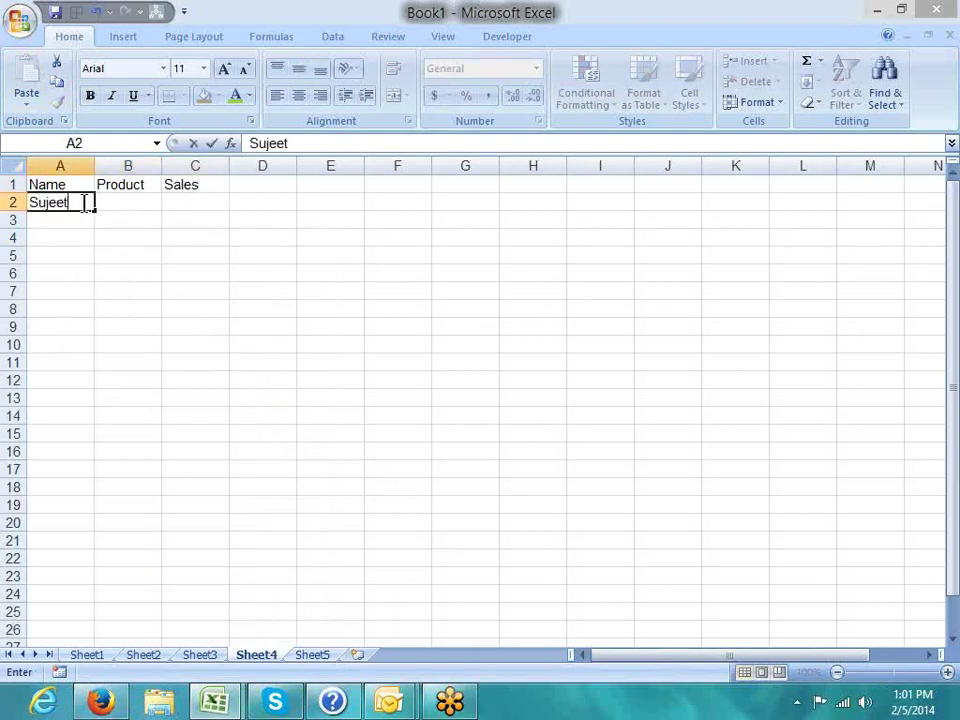
click(91, 250)
click(71, 202)
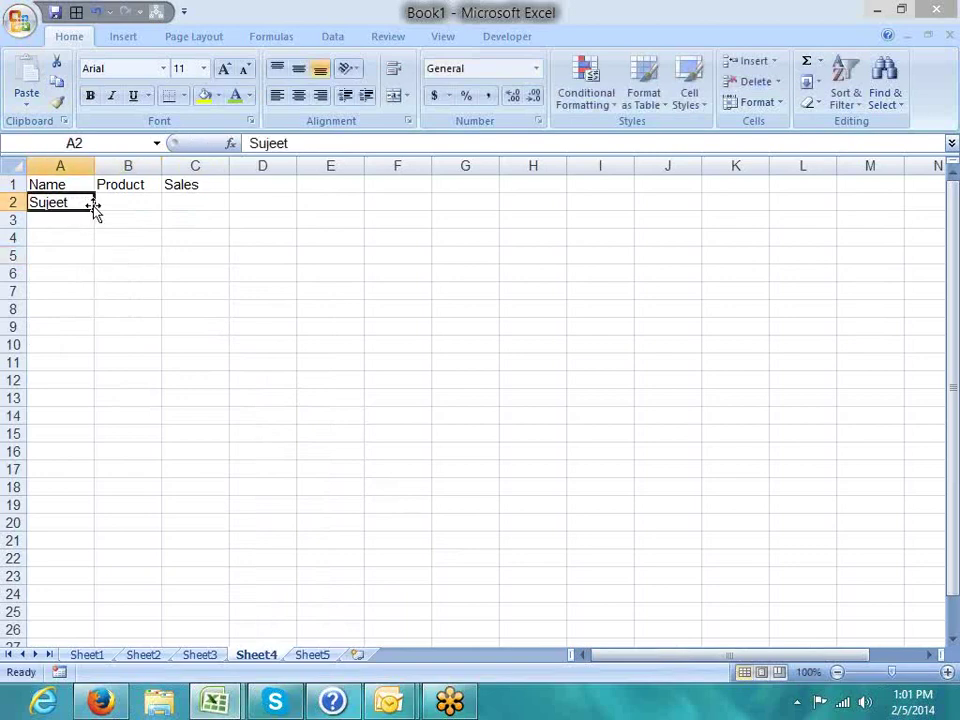
drag(94, 209, 73, 640)
Step: Fill B2:B26 with the =RANDBETWEEN(10,90) formula
click(119, 200)
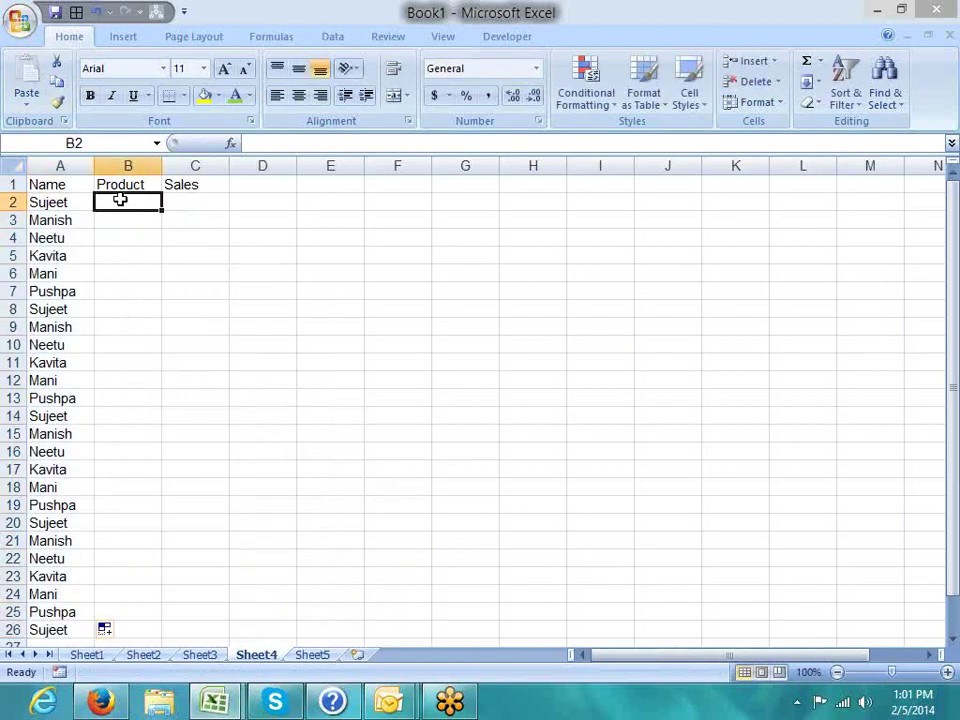
text(=ra)
key(Tab)
text(1)
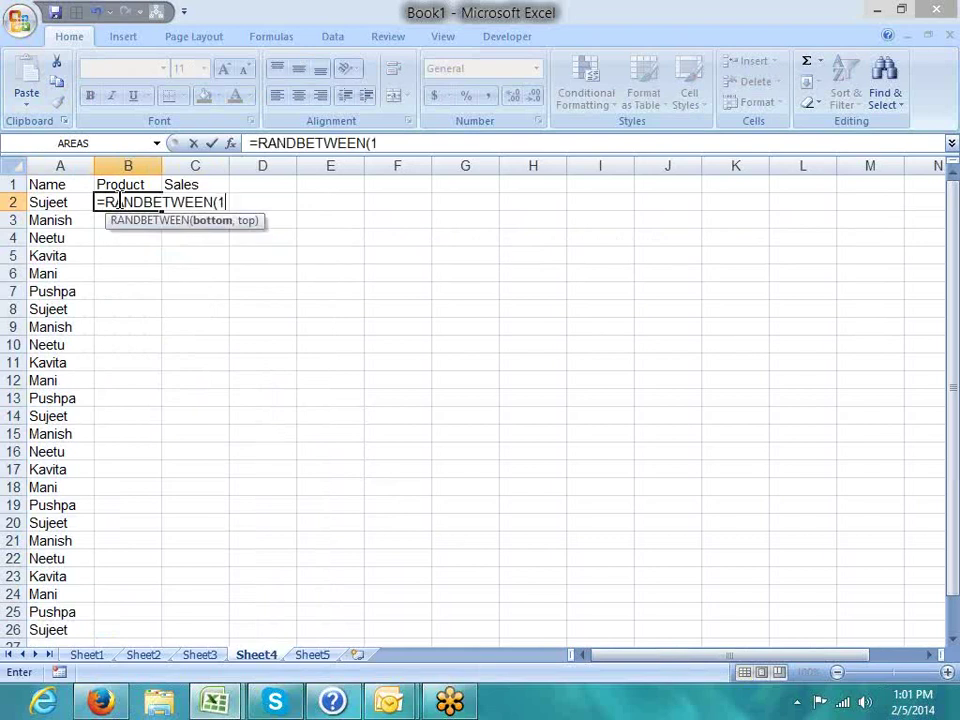
text(0,90)
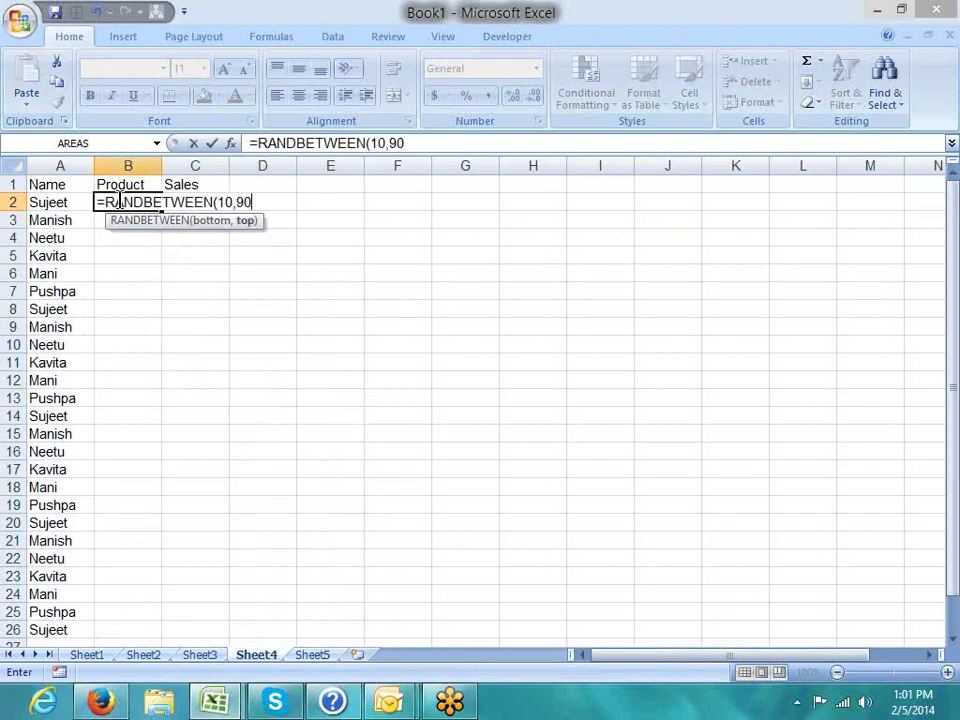
key(Return)
key(Left)
key(ctrl+Down)
key(Right)
key(ctrl+shift+Up)
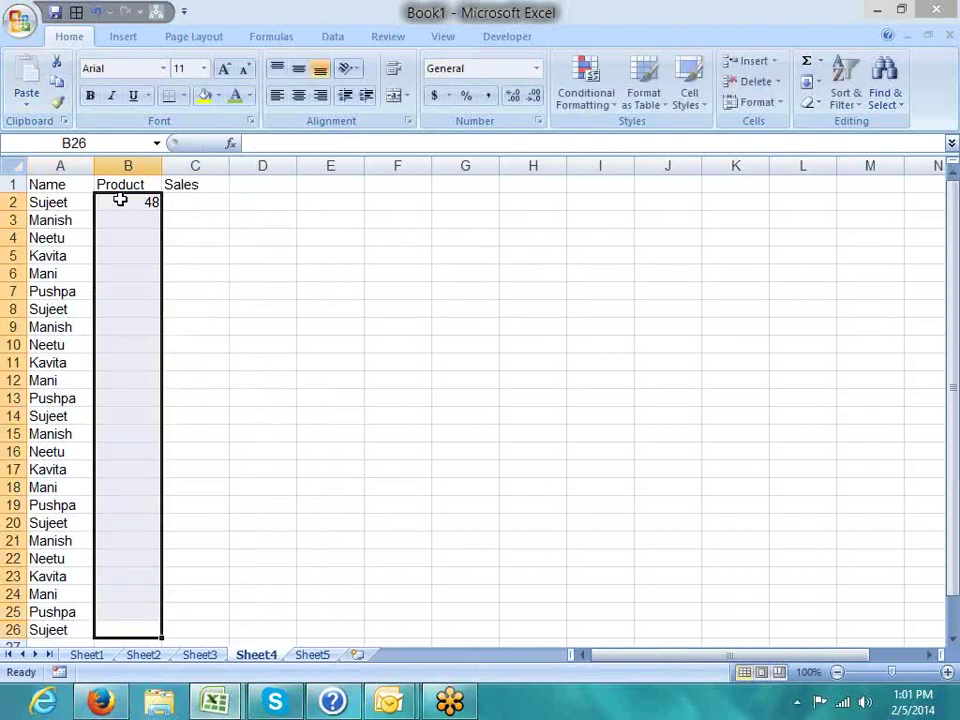
key(ctrl+d)
Step: Copy the random-number formulas from B2:B26 into Sales cells C2:C26
key(ctrl+Up)
key(Right)
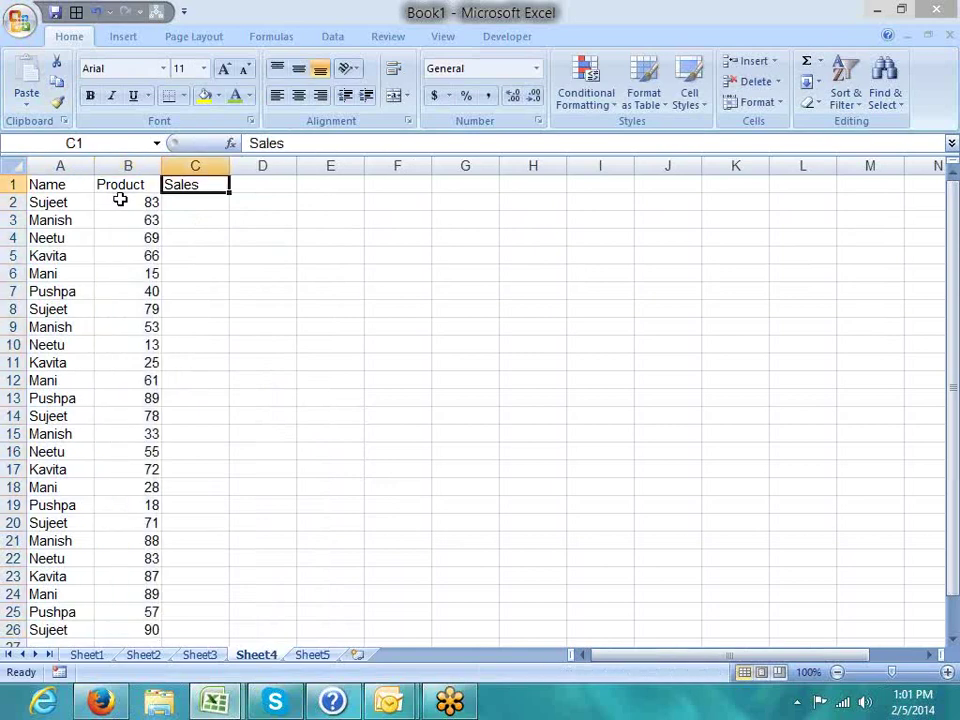
key(Down)
text(ra)
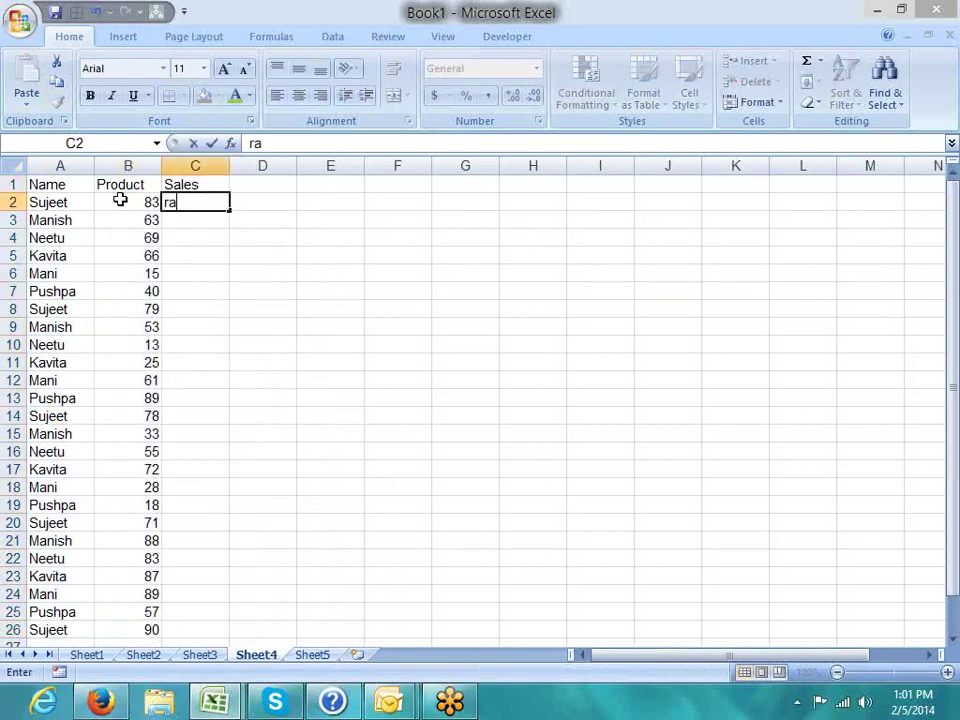
key(Escape)
key(Left)
key(ctrl+shift+Down)
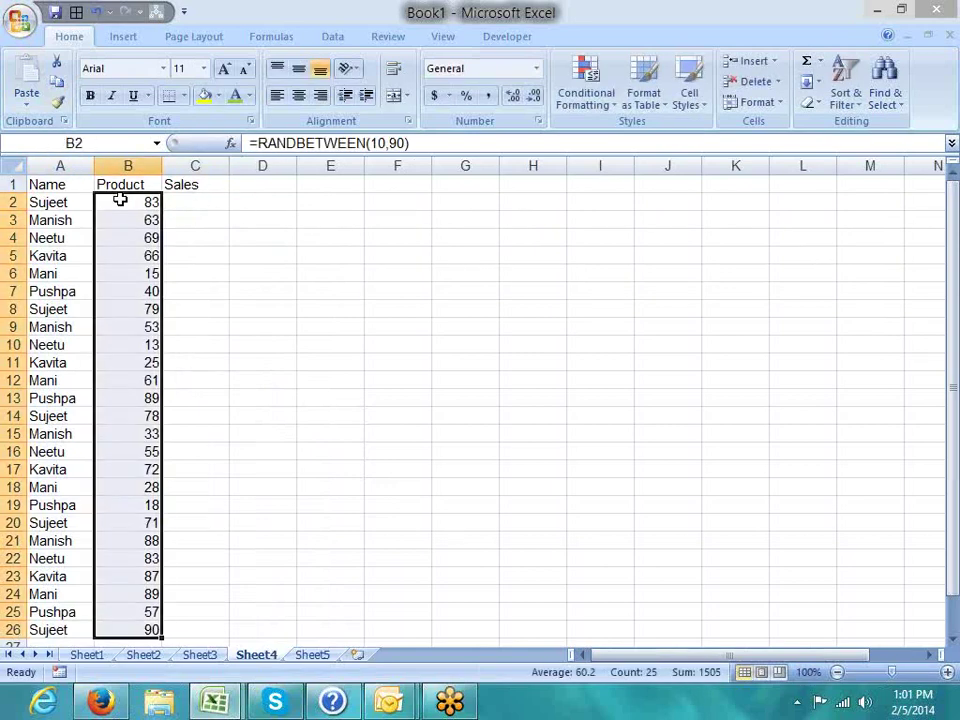
key(ctrl+c)
key(Right)
key(ctrl+shift+Down)
key(ctrl+v)
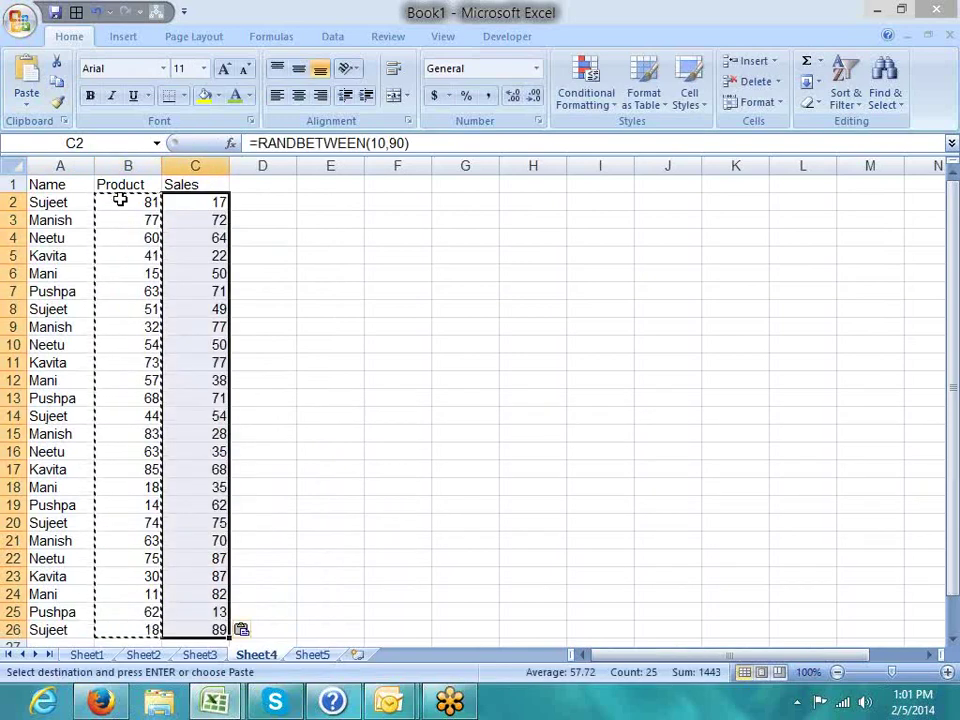
key(Escape)
Step: Convert the A2:C26 data block to fixed values with Paste Values
key(Home)
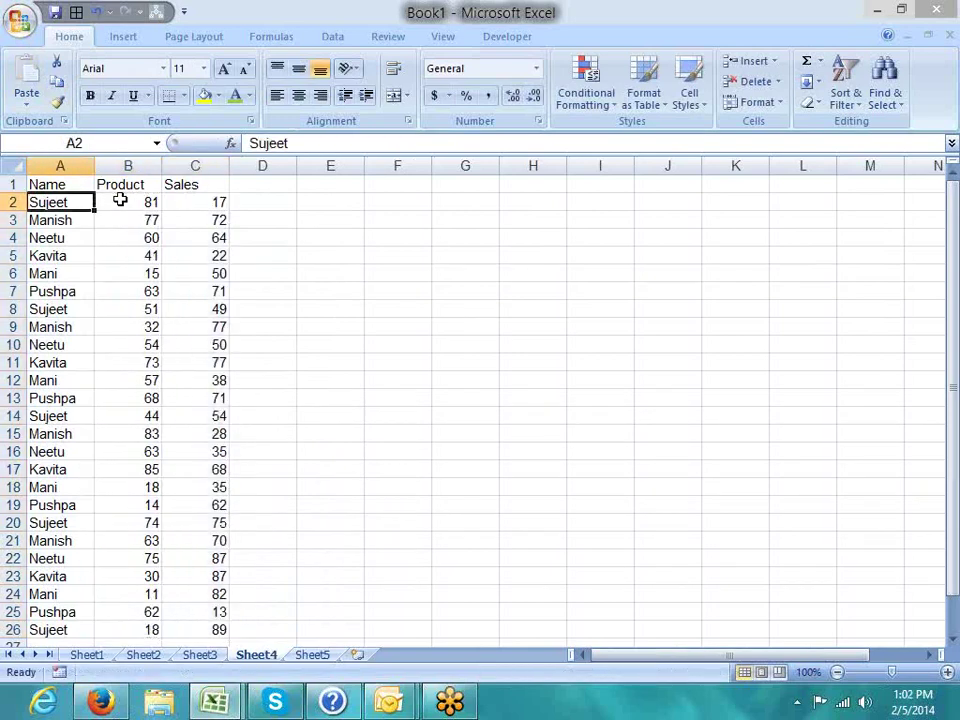
key(ctrl+shift+Right)
key(ctrl+shift+Down)
key(ctrl+c)
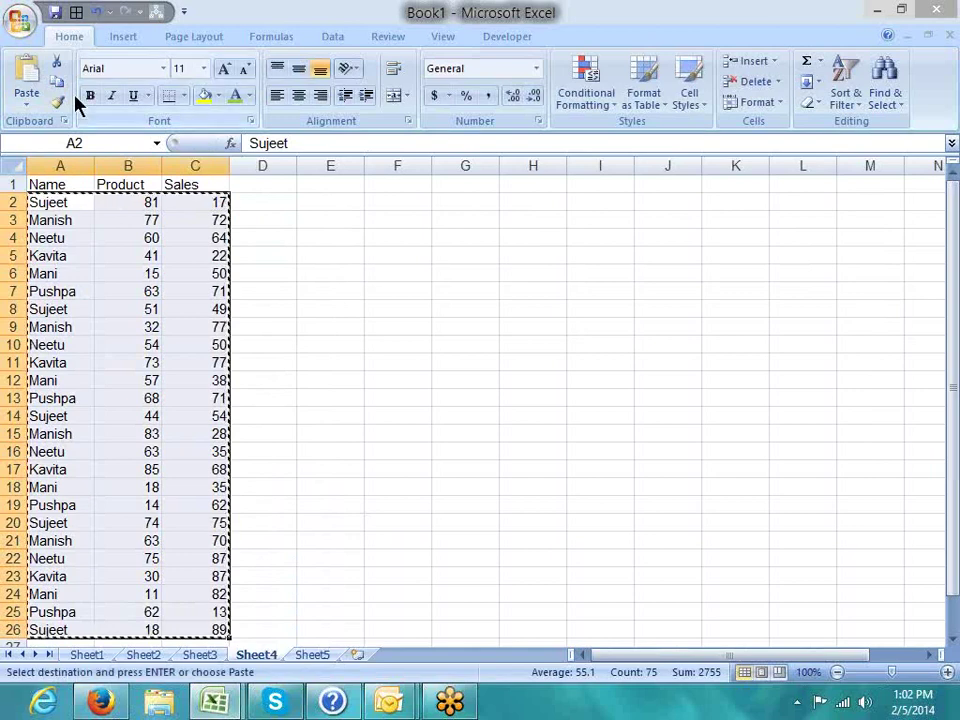
click(30, 96)
click(32, 180)
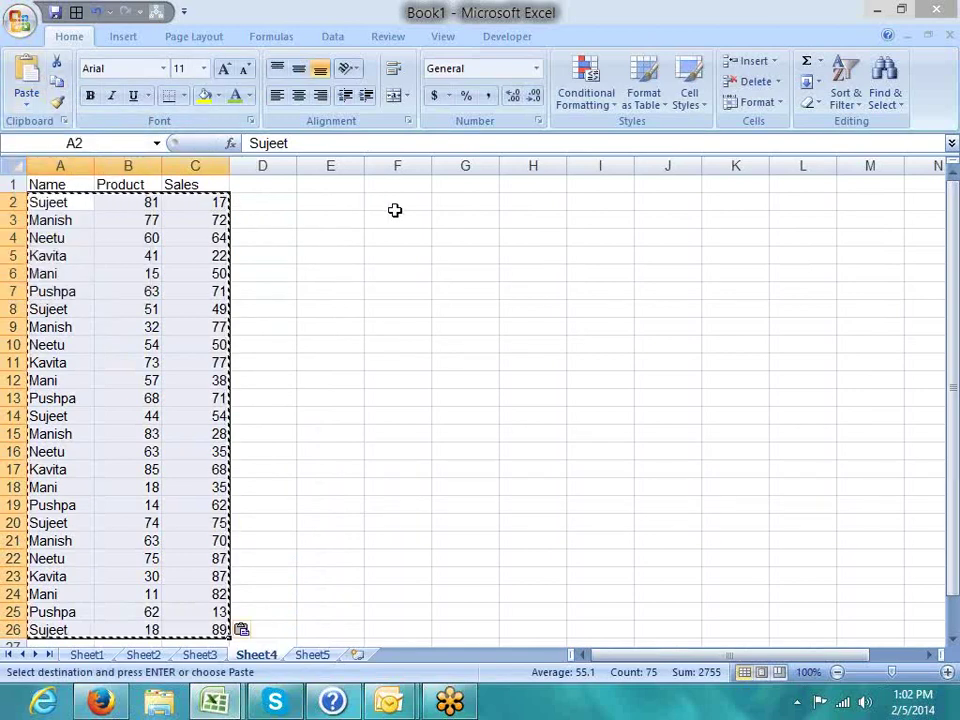
Step: Apply All Borders to the empty F1:H7 range
key(Escape)
mouse_move(400, 189)
mouse_down()
mouse_move(530, 235)
mouse_move(541, 289)
mouse_up()
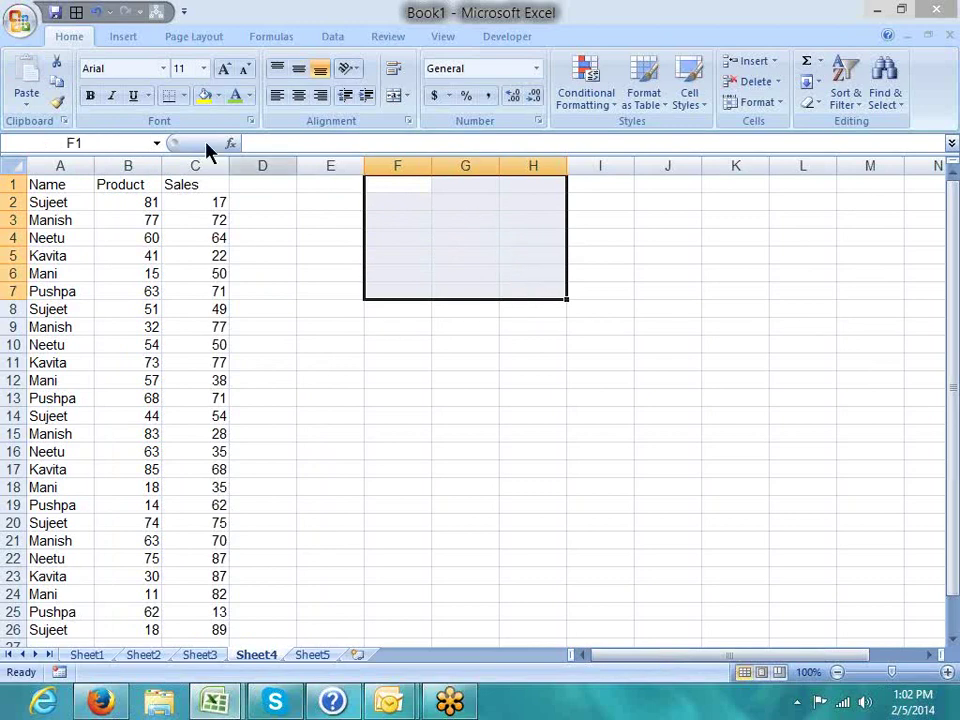
click(184, 96)
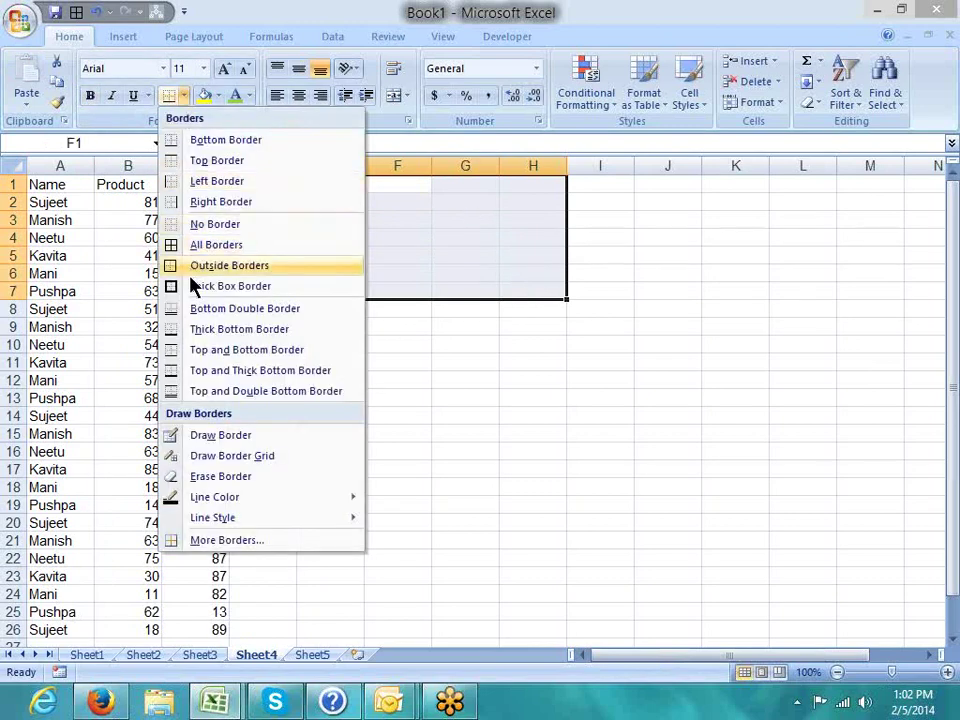
click(193, 243)
click(587, 369)
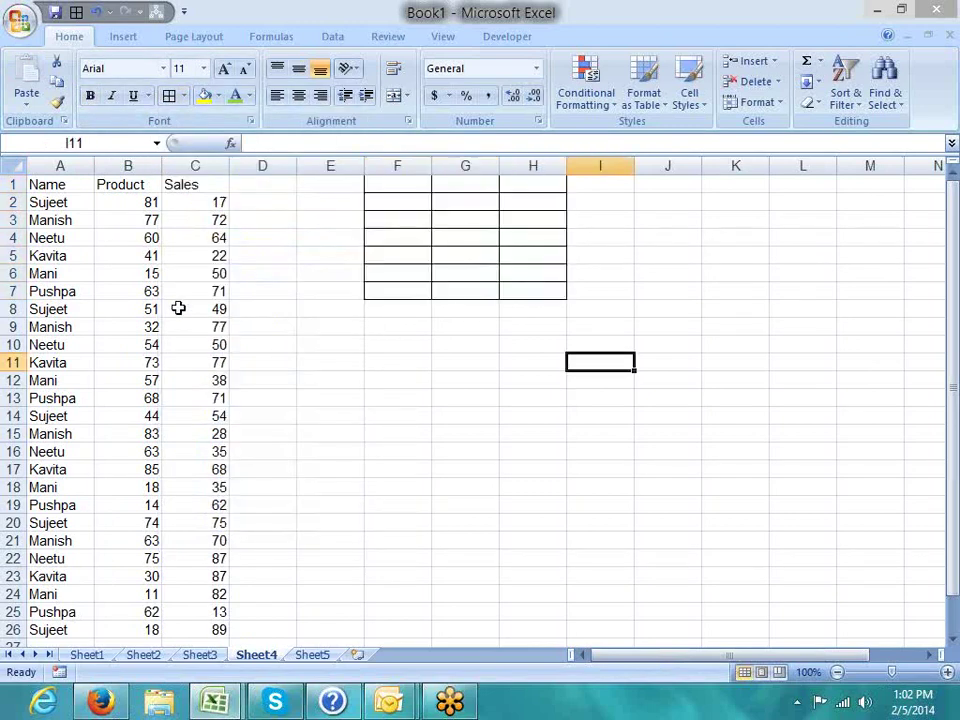
Step: Copy the Name, Product and Sales headers from A1:C1 into F1:H1
drag(40, 184, 207, 618)
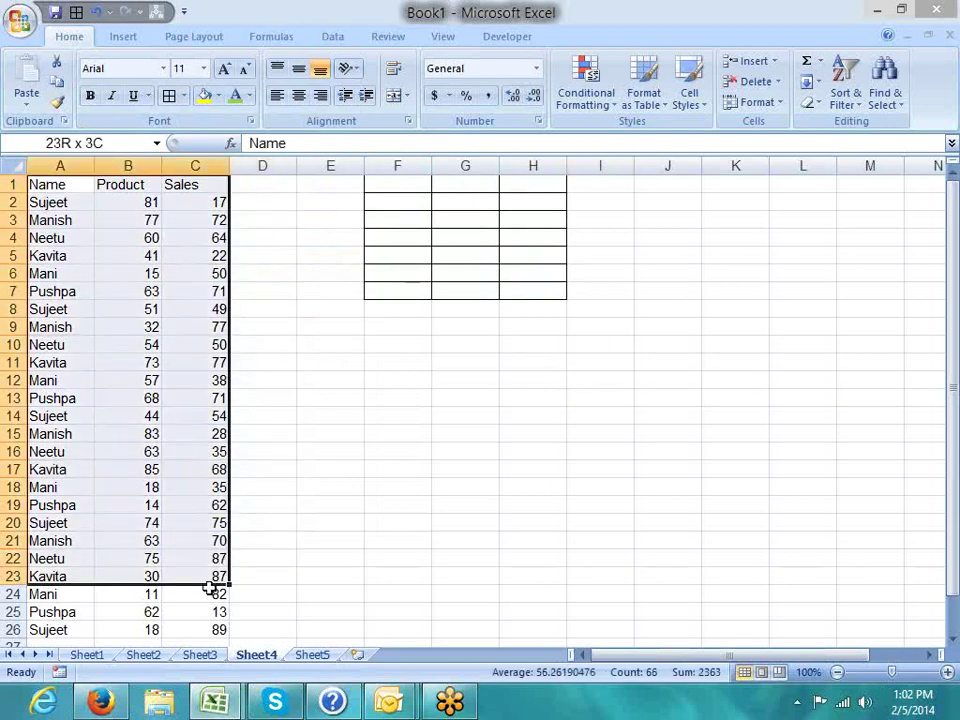
click(400, 220)
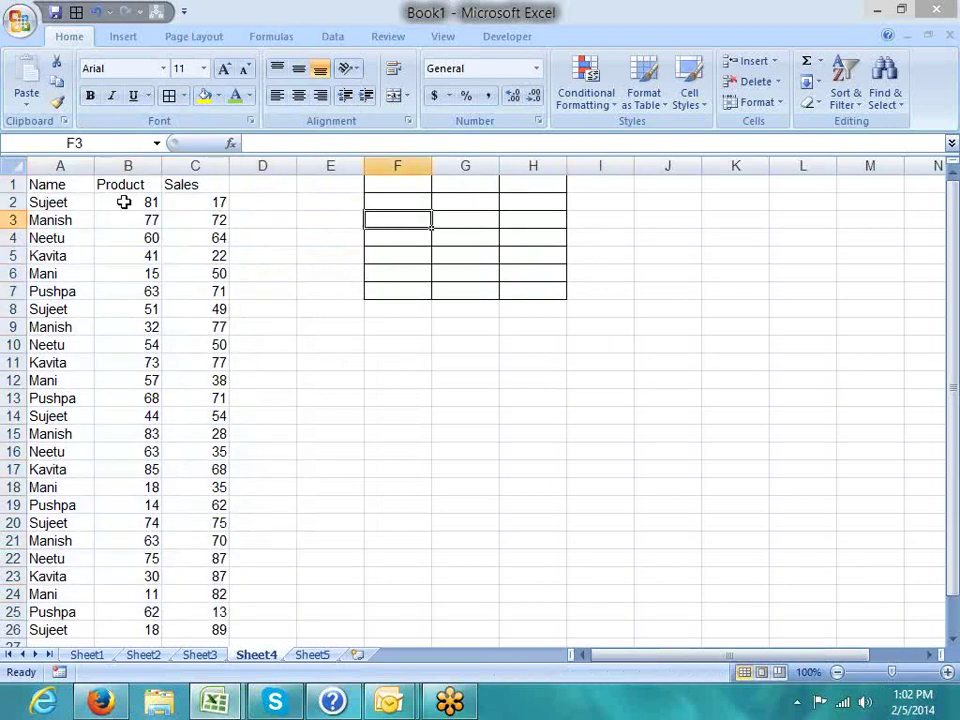
click(52, 185)
drag(52, 185, 178, 184)
key(ctrl+c)
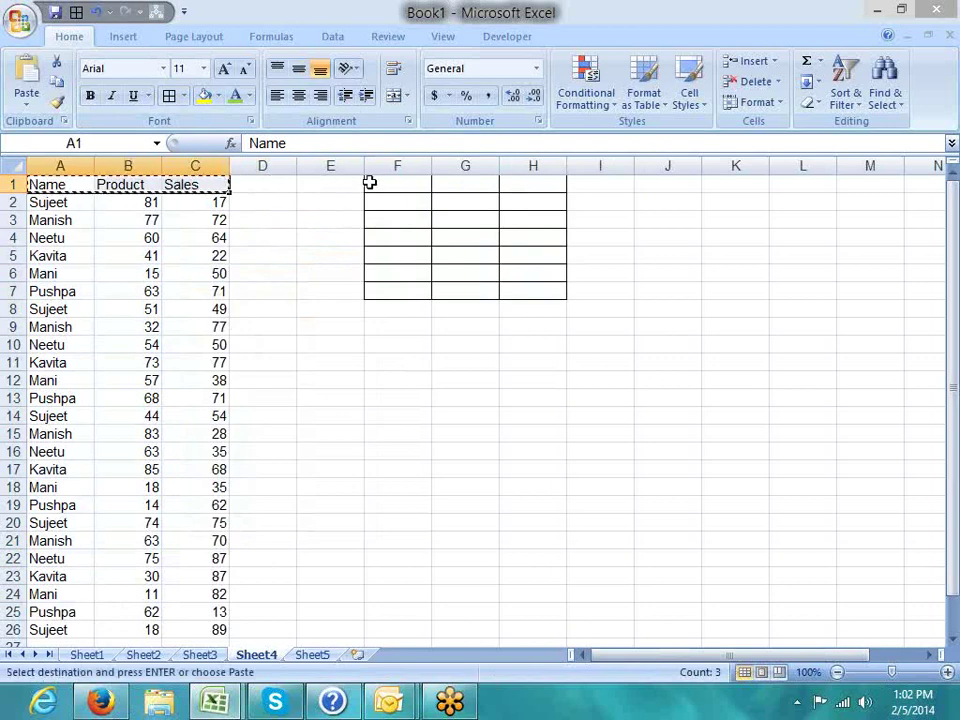
click(374, 183)
key(ctrl+v)
key(Escape)
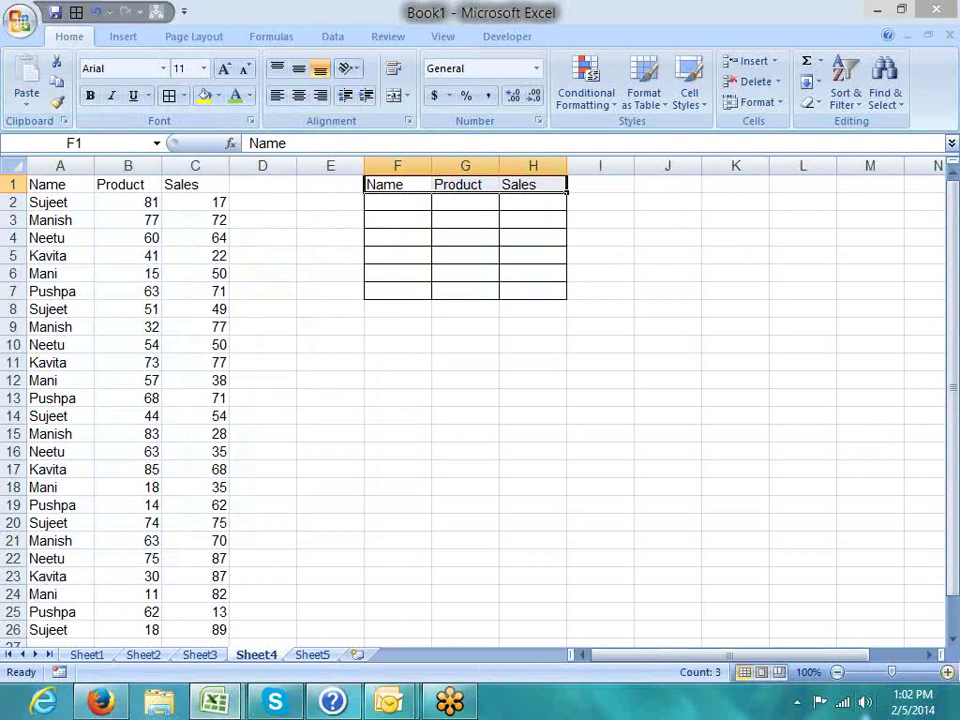
Step: Scroll the worksheet back up to the top of the table
click(953, 645)
click(953, 645)
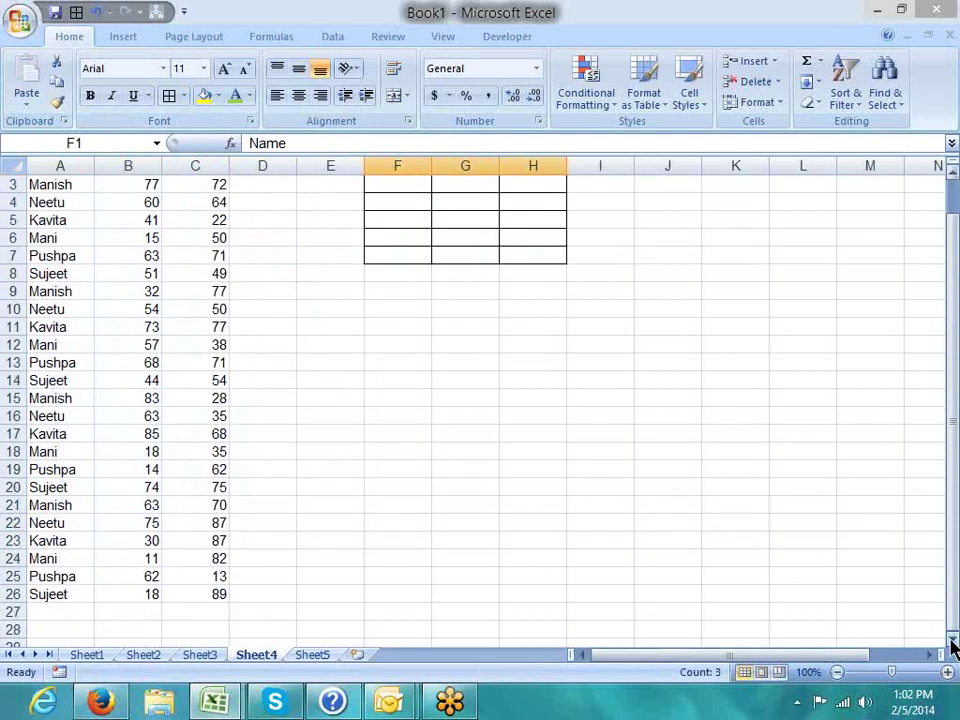
click(953, 645)
click(953, 645)
click(953, 645)
click(953, 645)
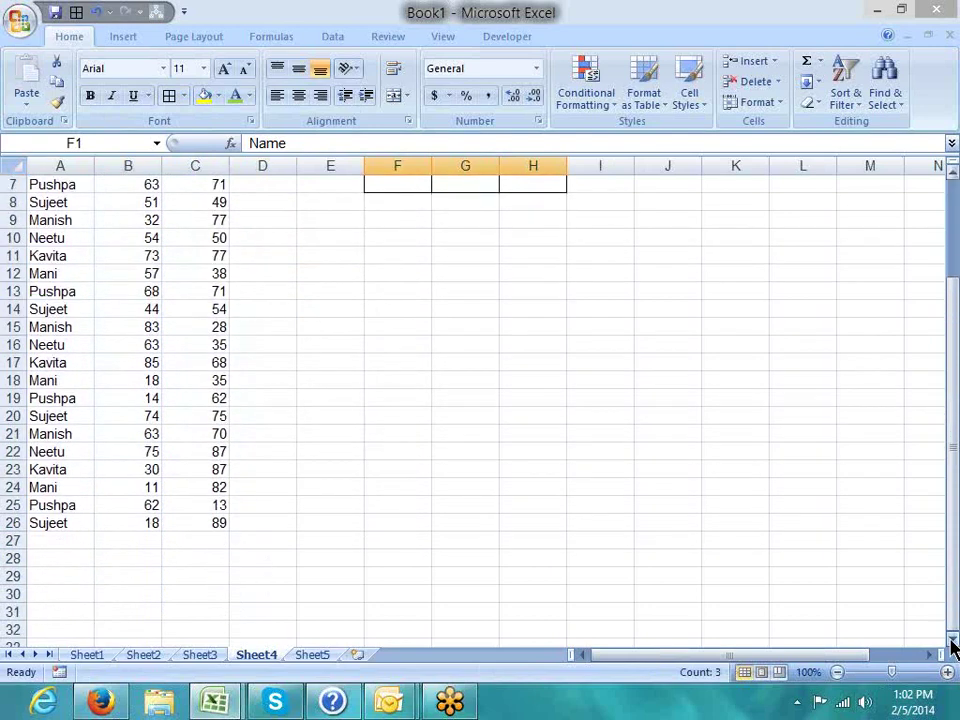
click(953, 645)
click(953, 645)
click(953, 645)
click(953, 645)
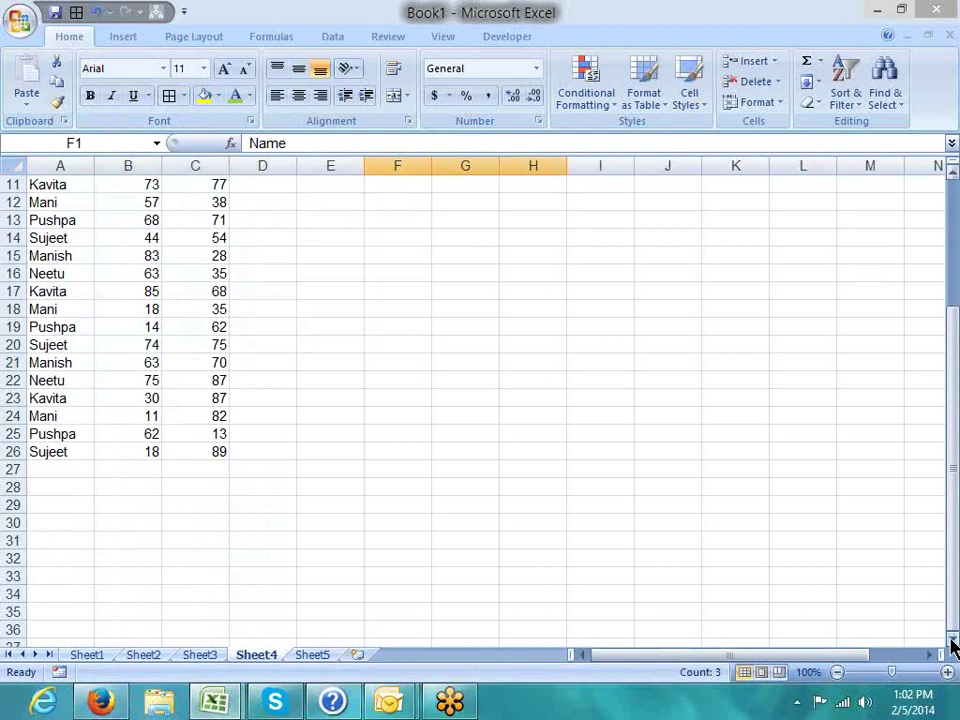
drag(949, 606, 932, 414)
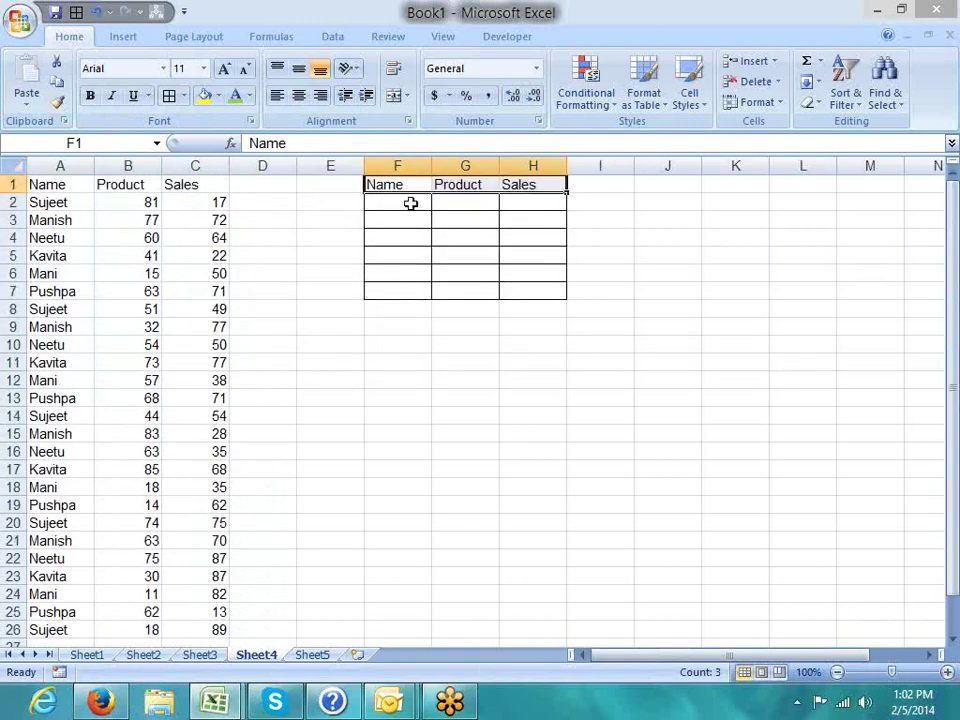
Step: Draw a vertical Scroll Bar form control beside the table's rows 2–7
click(410, 203)
click(508, 36)
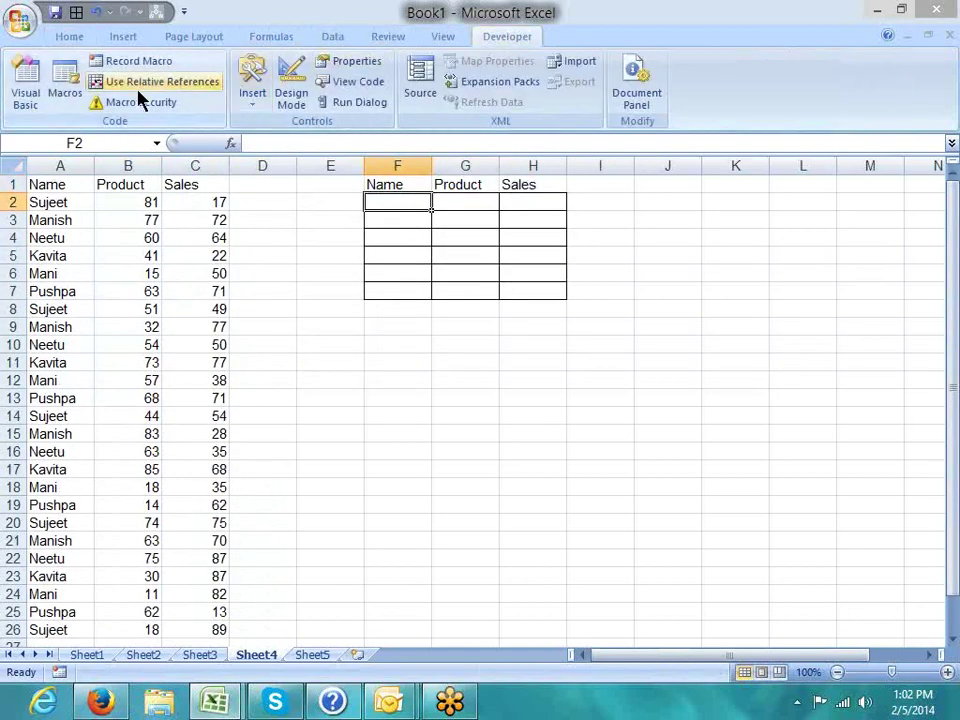
click(252, 85)
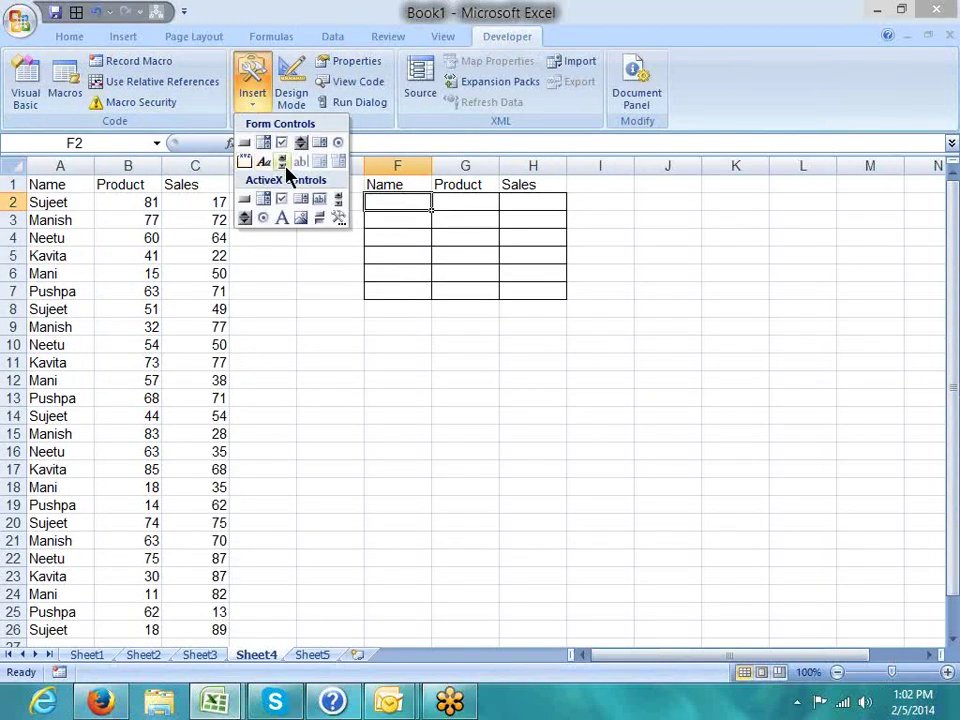
click(282, 162)
drag(570, 198, 572, 199)
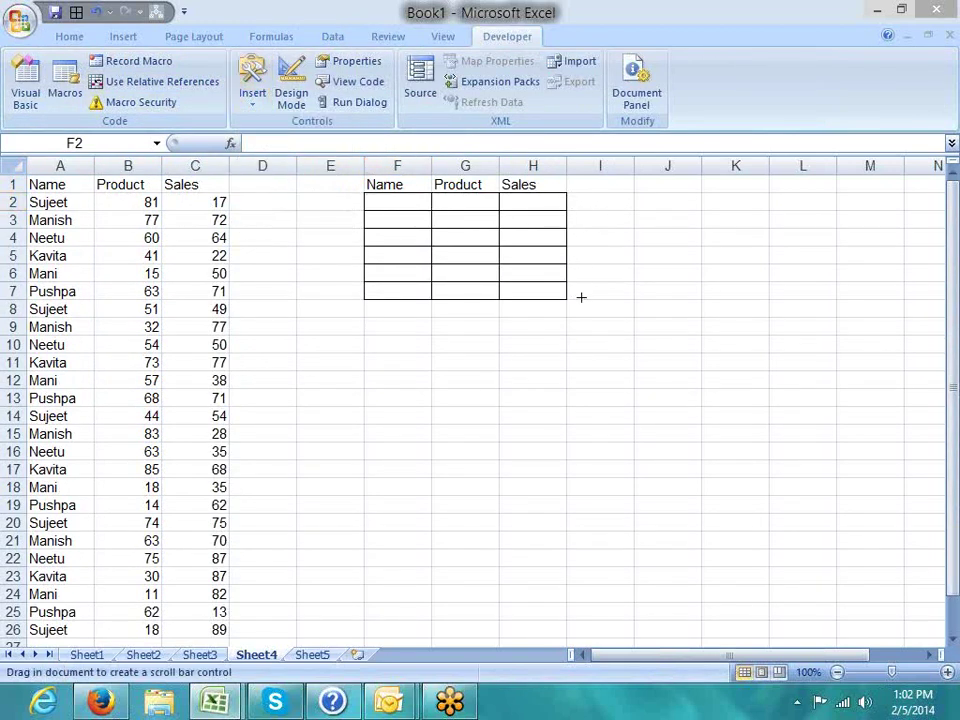
drag(581, 287, 586, 298)
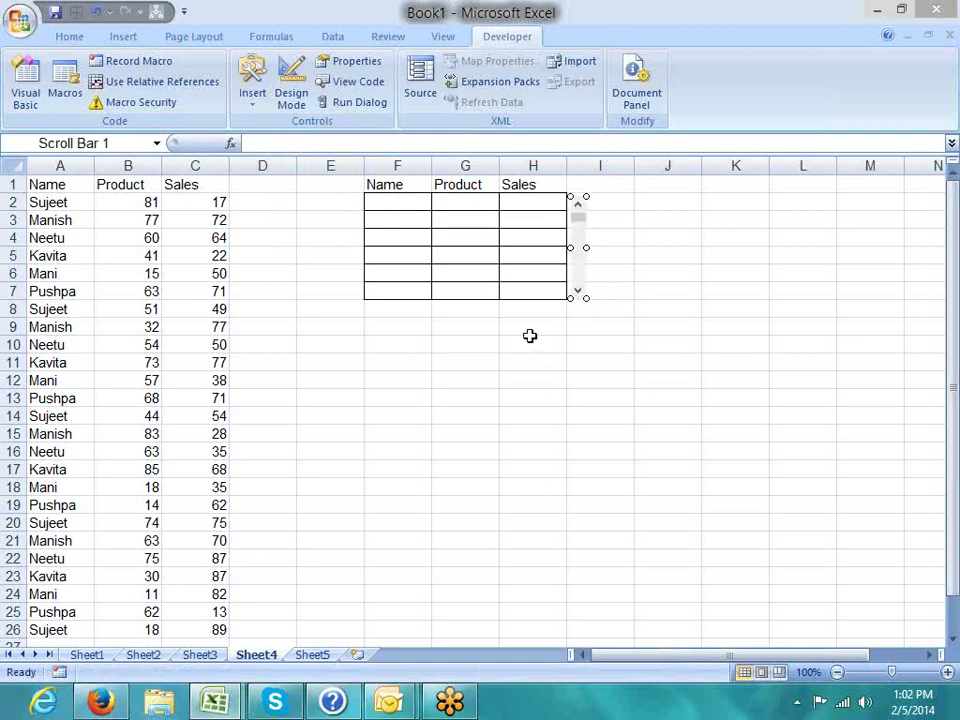
key(Left)
key(Left)
key(Left)
key(Up)
key(Up)
key(Up)
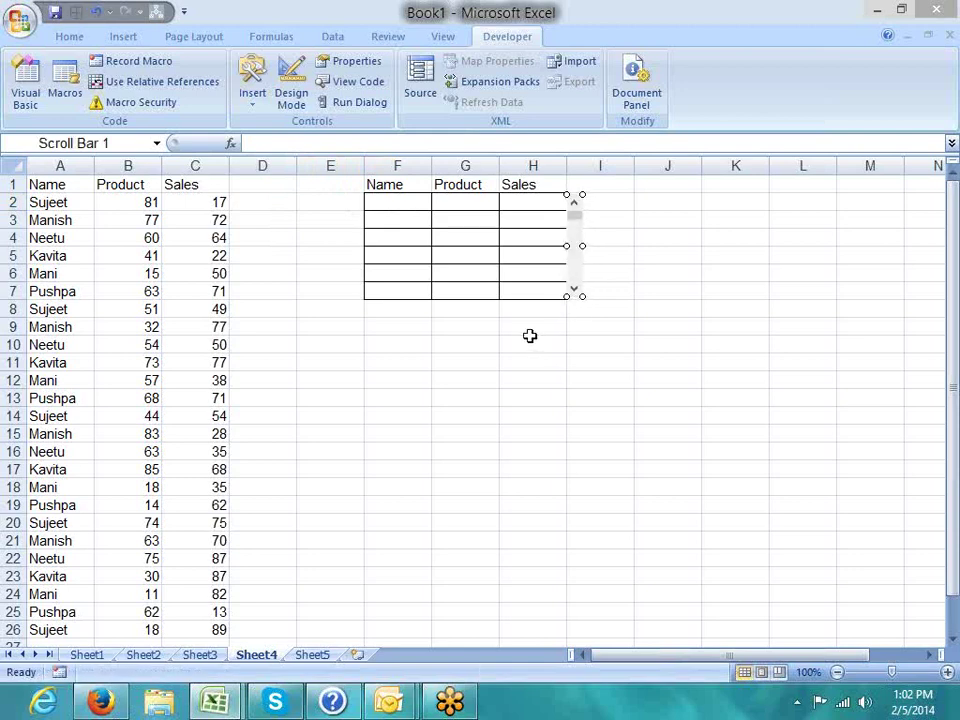
click(561, 343)
Step: Narrow column I so it fits the scroll bar
drag(634, 174, 588, 174)
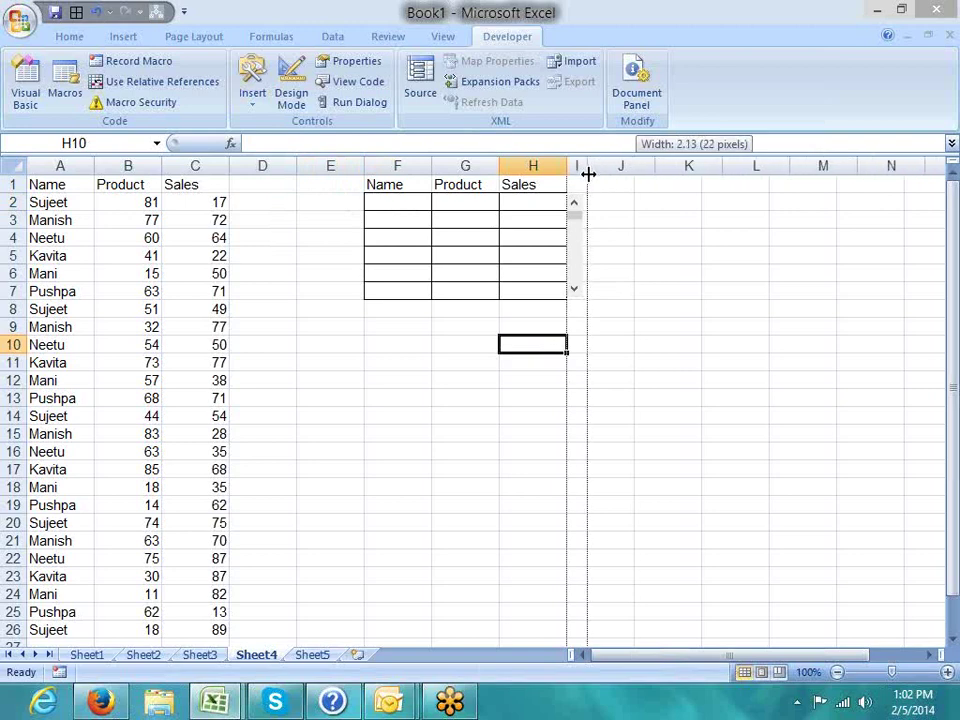
click(664, 285)
click(465, 362)
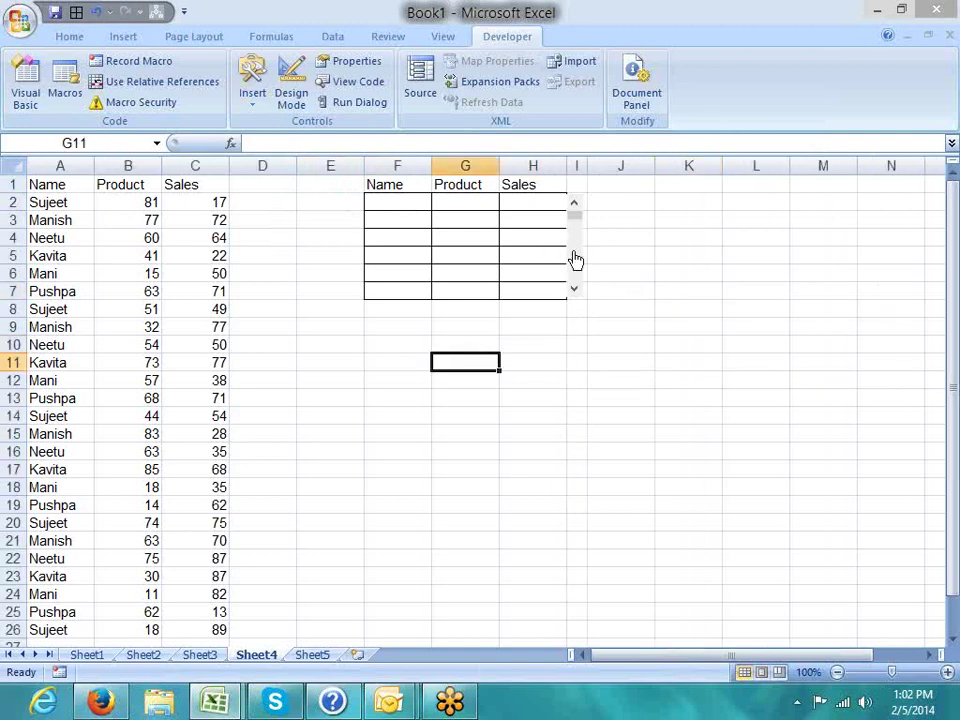
click(252, 92)
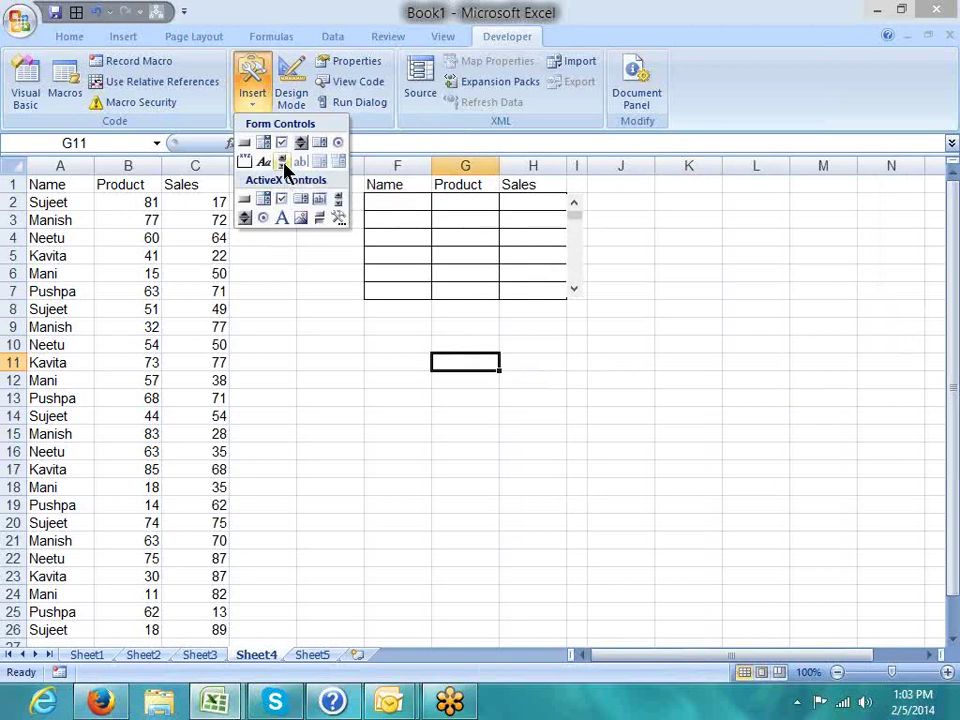
Step: Draw an extra scroll bar control, reposition it, then delete it
click(283, 163)
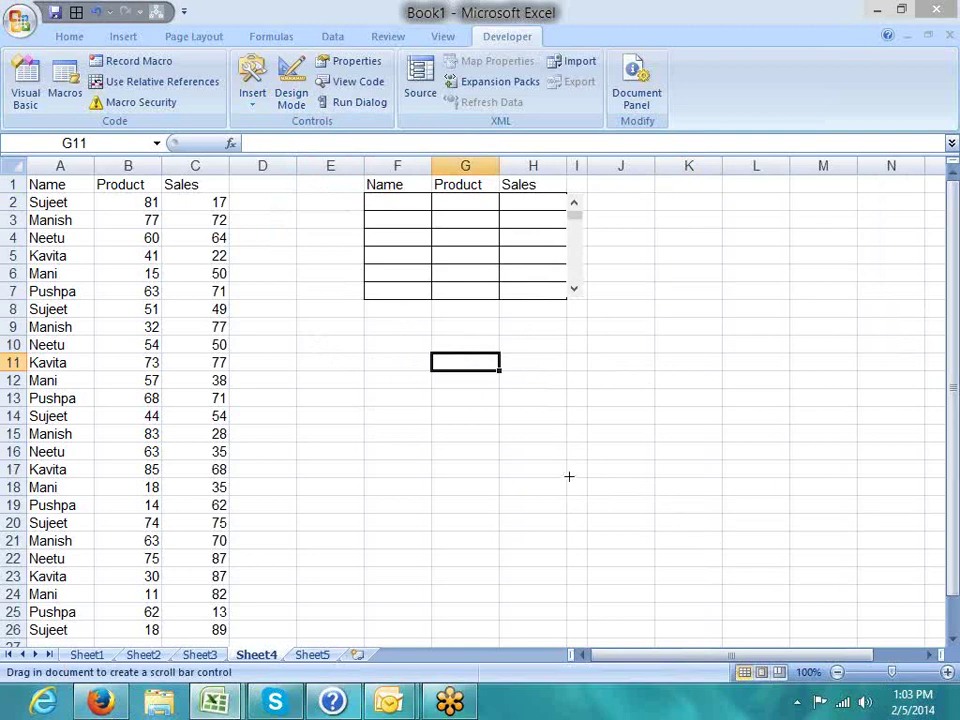
drag(332, 338, 530, 373)
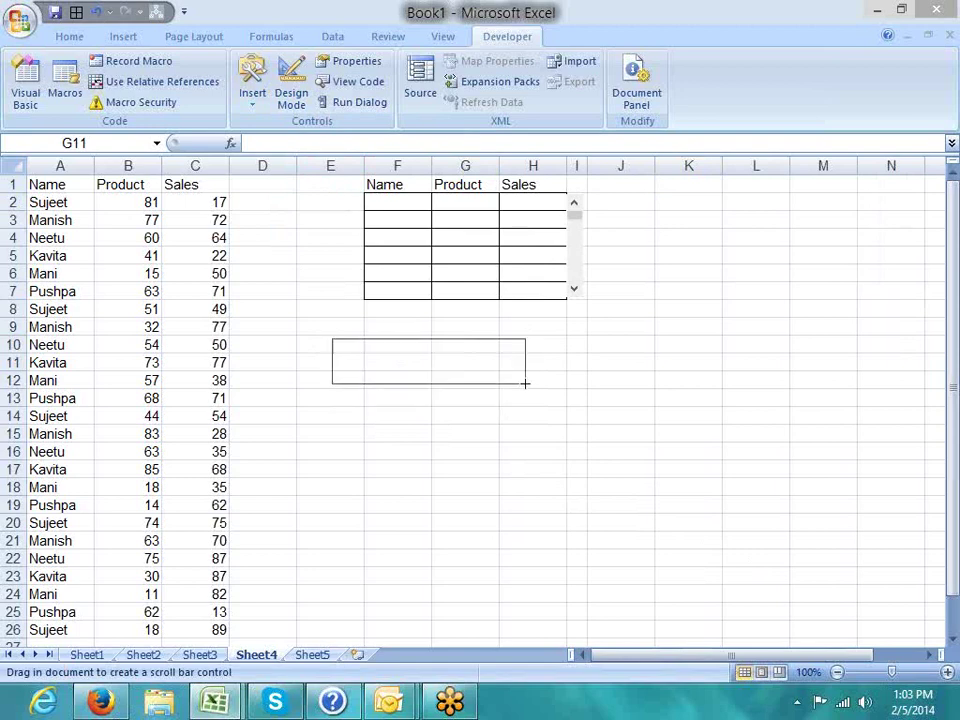
drag(375, 361, 611, 396)
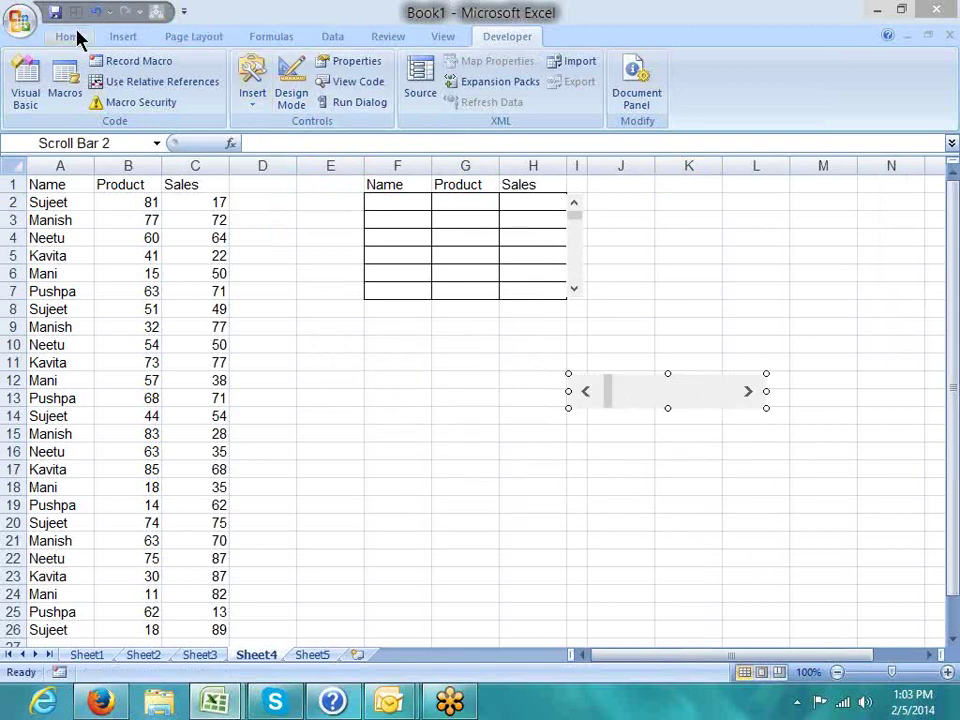
click(178, 42)
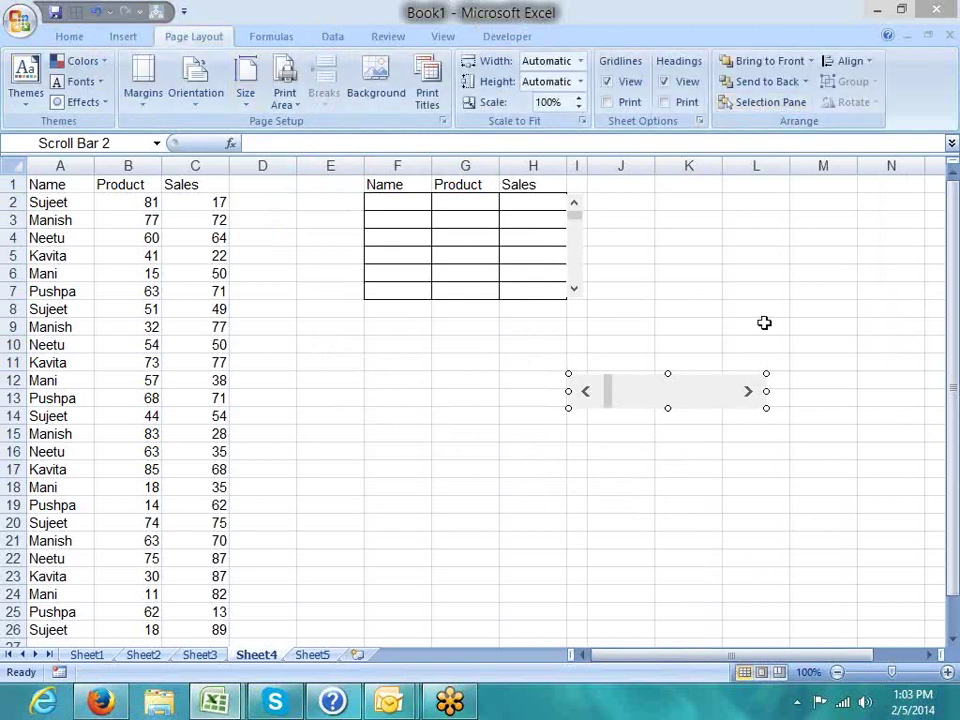
drag(568, 390, 728, 374)
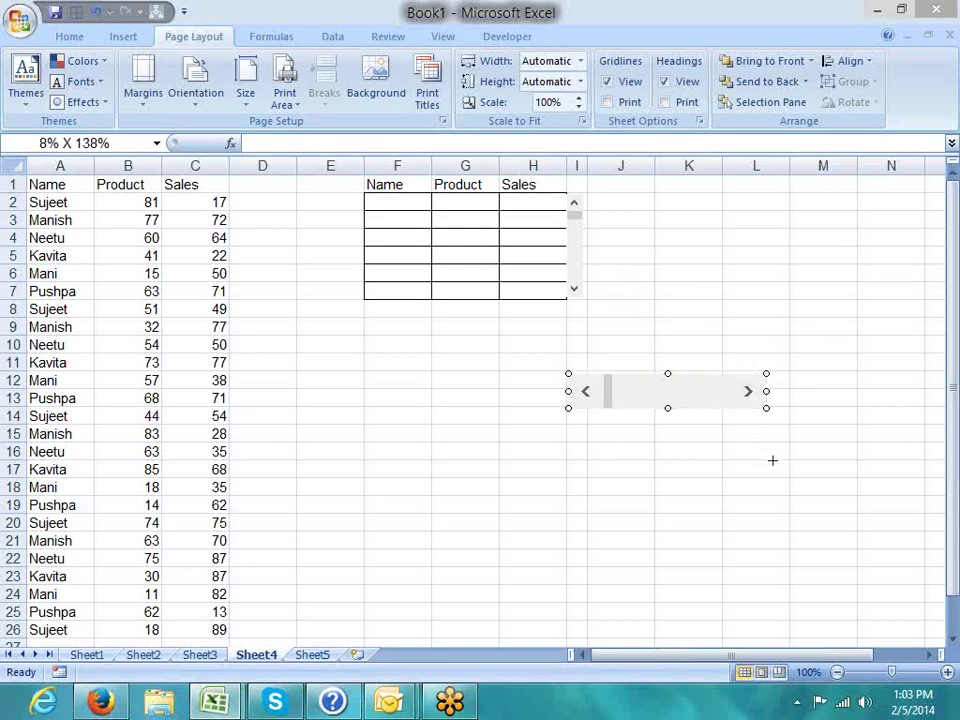
drag(728, 374, 754, 553)
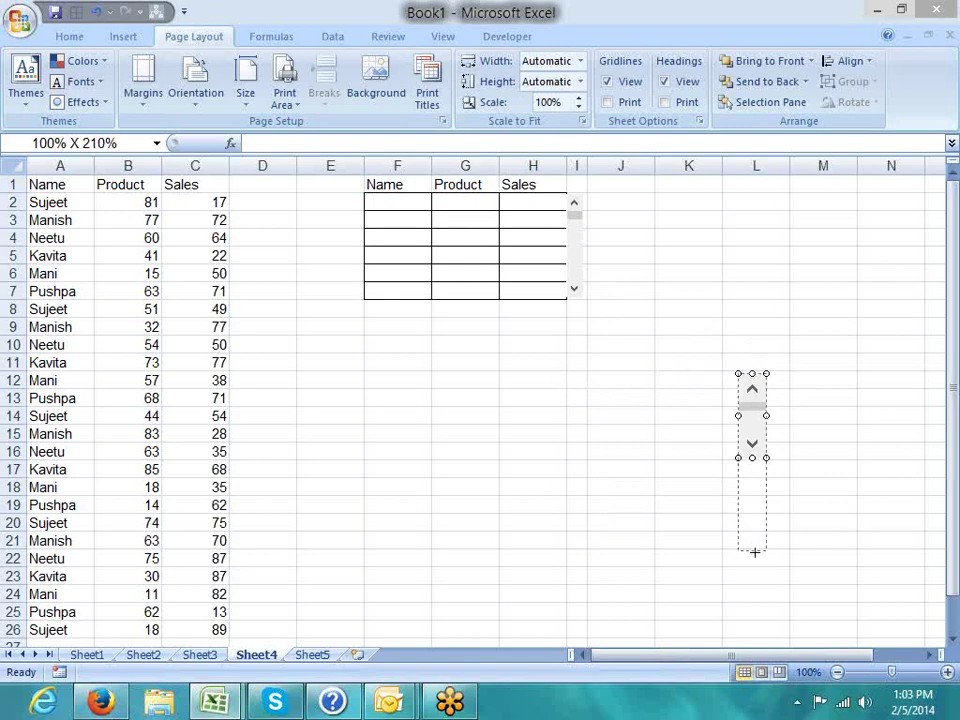
drag(750, 381, 654, 268)
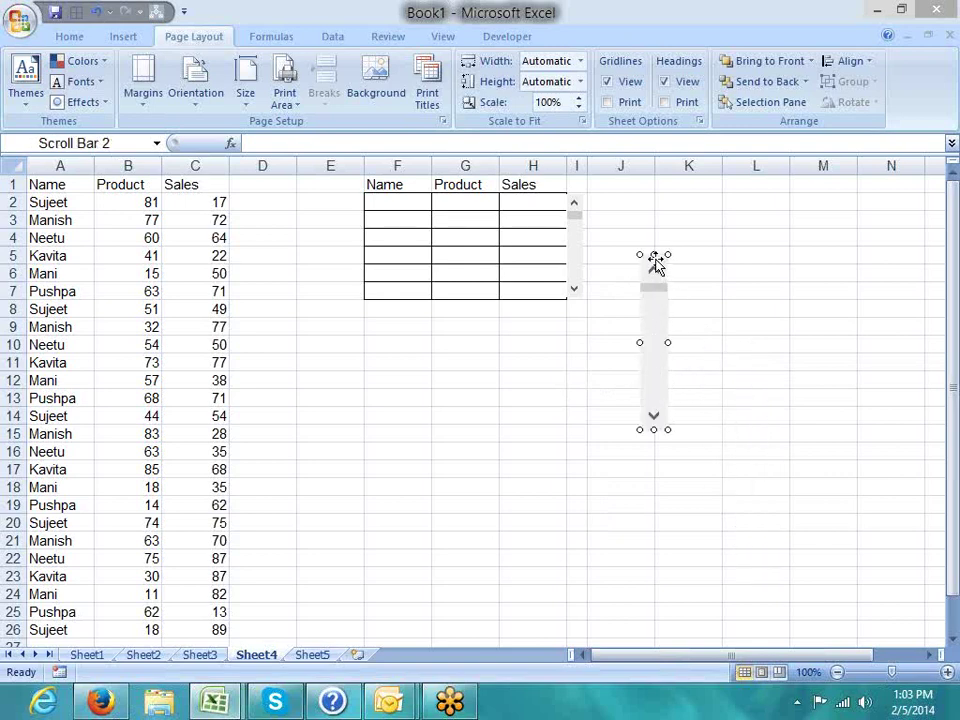
drag(654, 255, 652, 420)
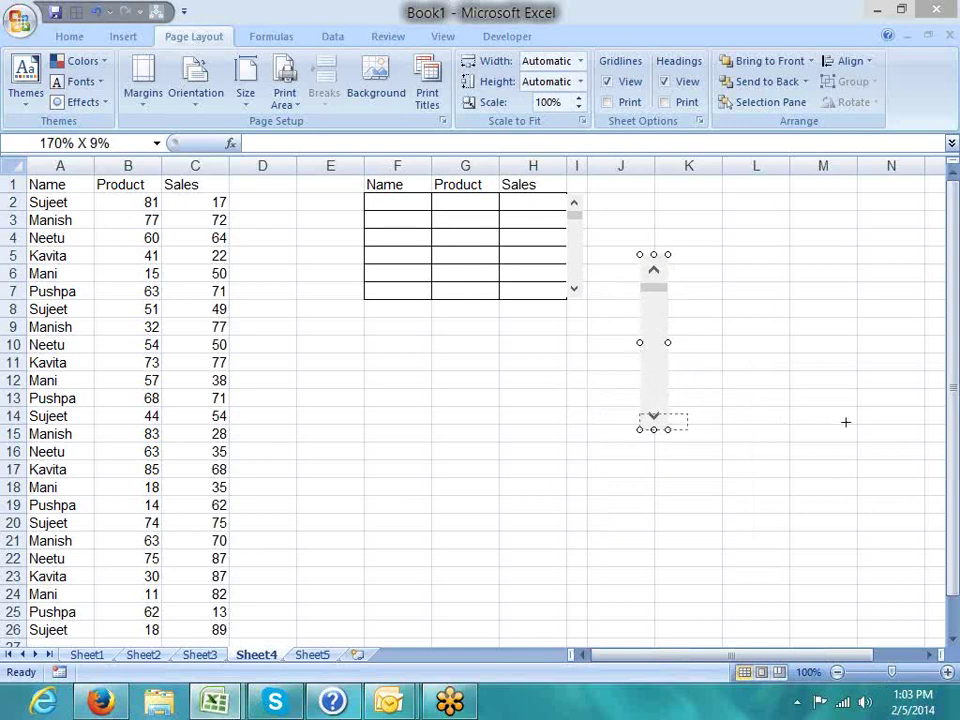
drag(845, 422, 756, 428)
drag(688, 430, 917, 432)
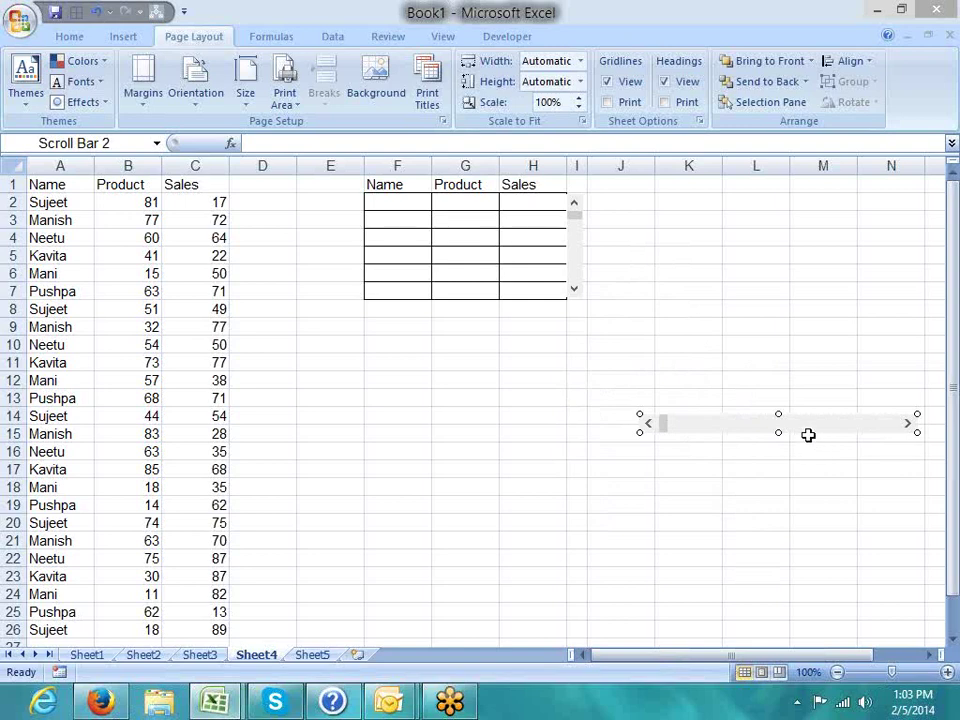
key(Delete)
Step: Check the scroll bar's settings and the data's last row, then locate cell F8
right_click(564, 256)
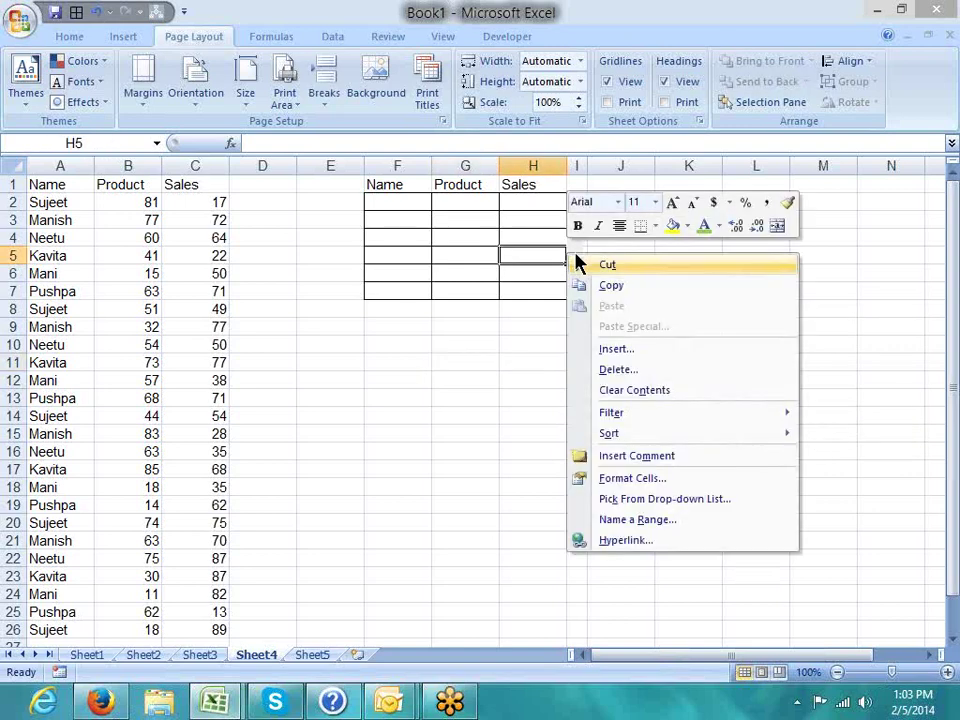
key(Escape)
right_click(574, 242)
click(627, 386)
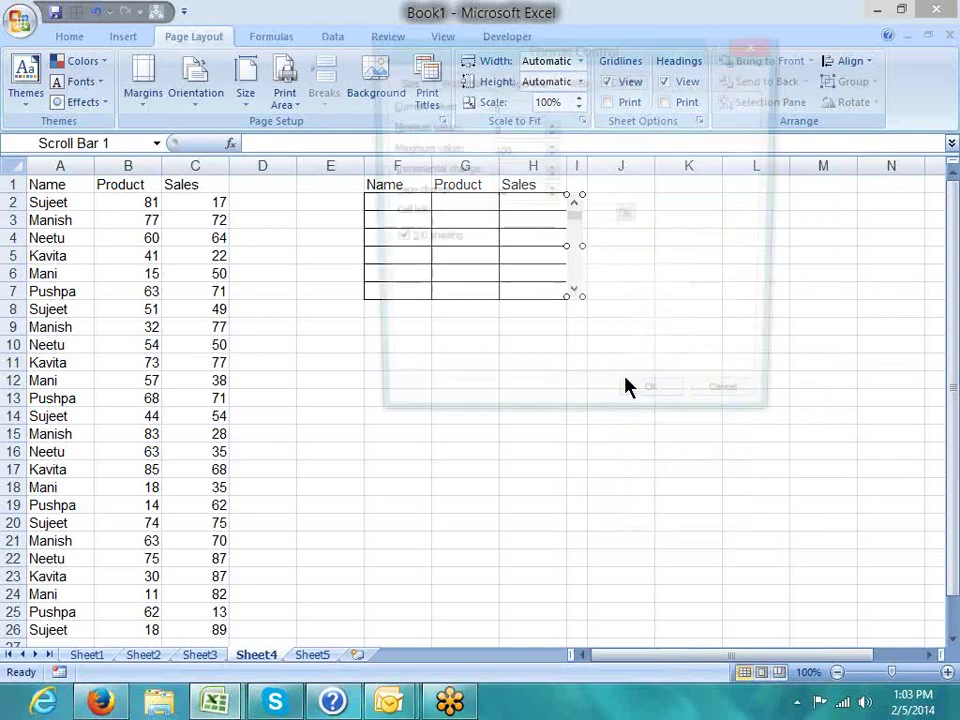
key(Escape)
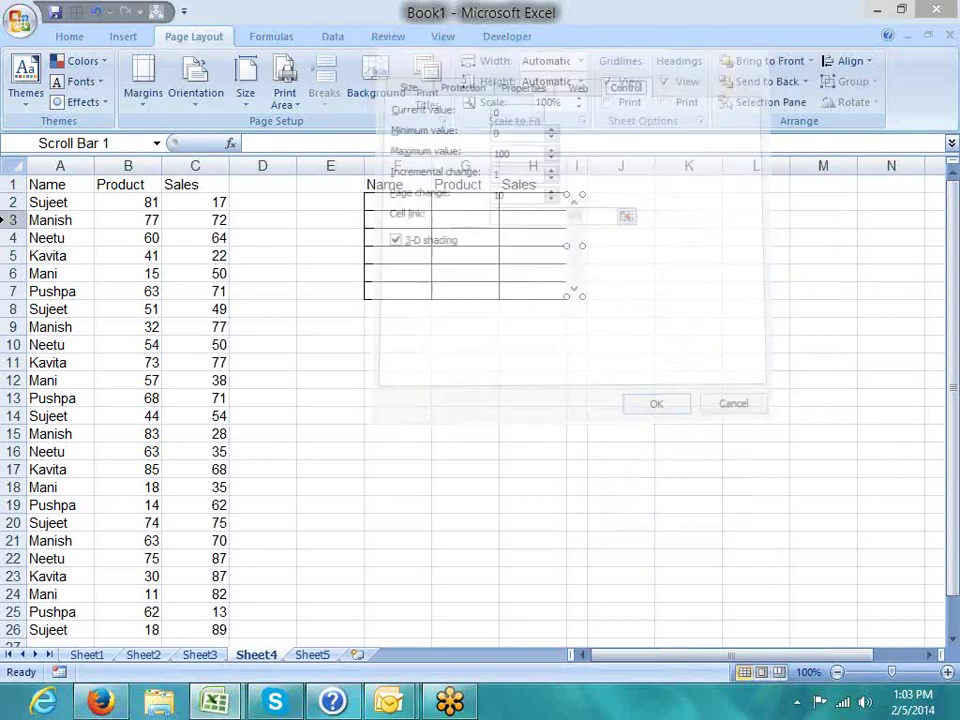
click(30, 184)
scroll(72, 421, down, 5)
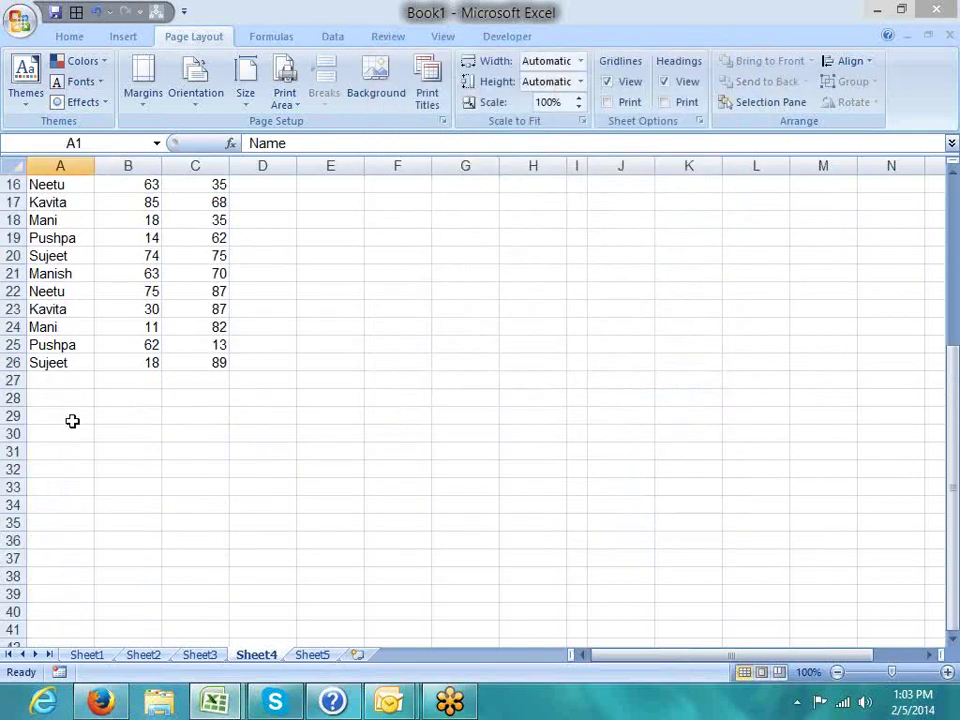
click(55, 363)
scroll(92, 376, up, 5)
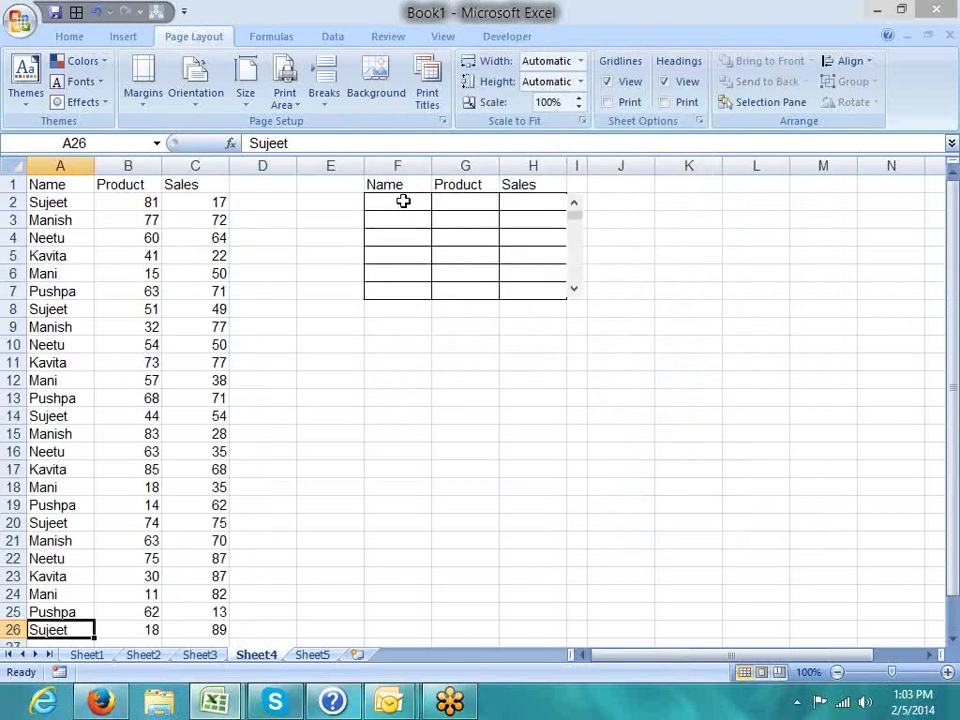
click(403, 201)
key(Down)
key(Down)
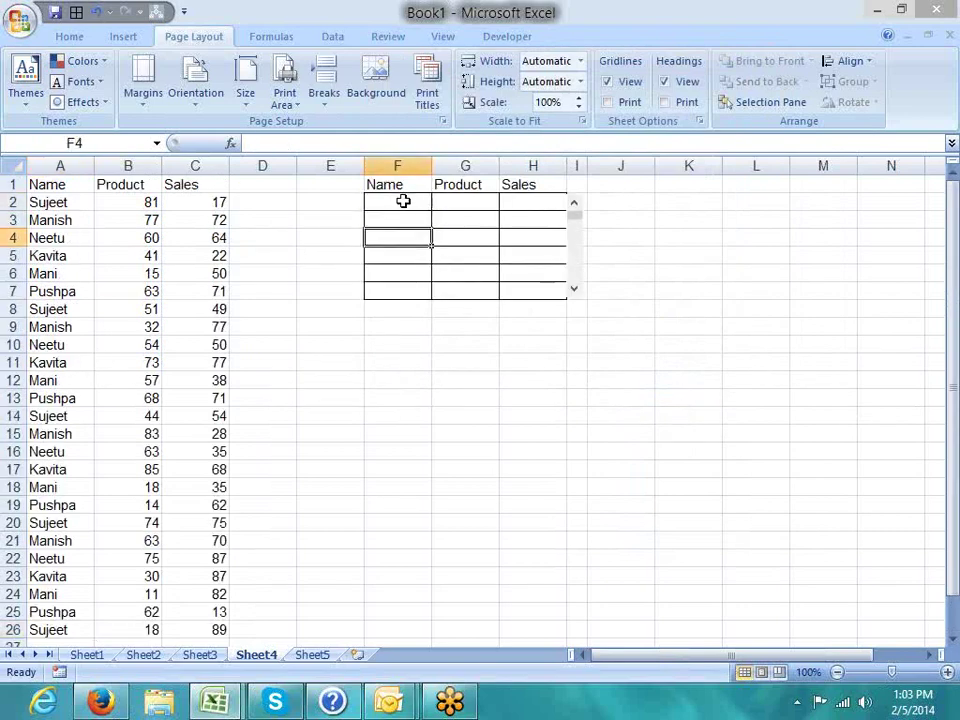
key(Down)
key(Down)
key(Down)
key(Down)
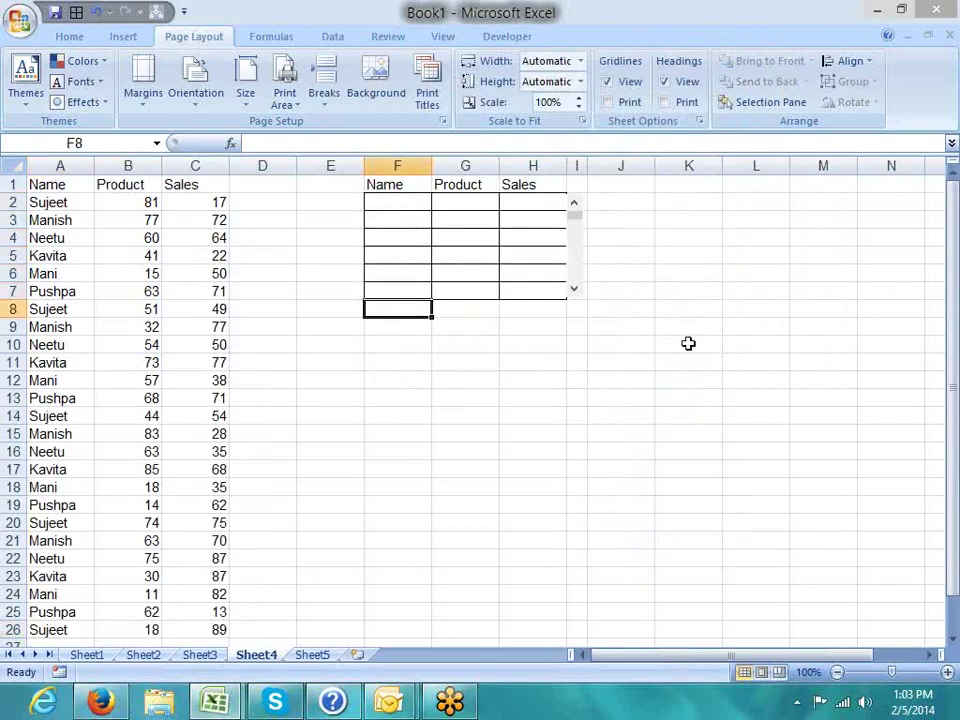
click(688, 328)
Step: Set the scroll bar's Format Control to a 1–20 range linked to $F$8
right_click(576, 248)
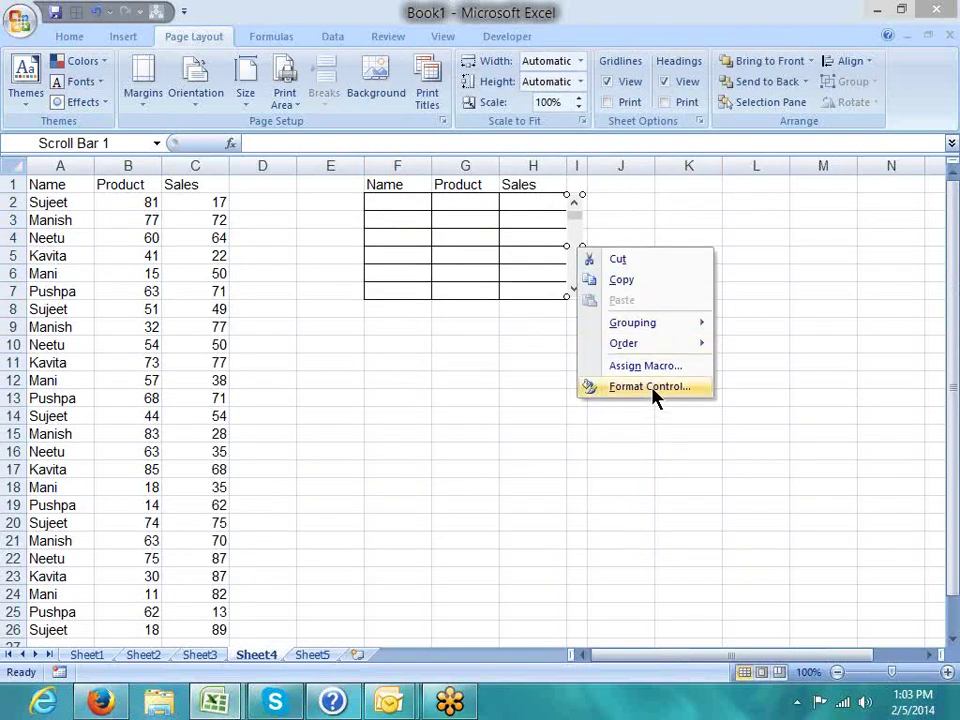
click(653, 388)
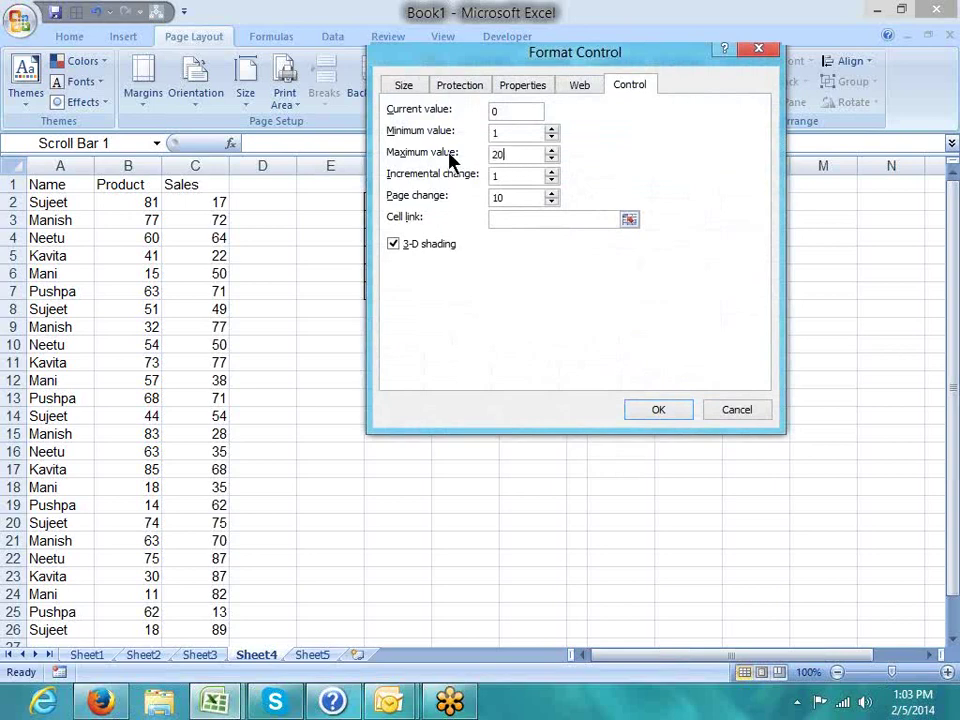
click(510, 220)
drag(498, 56, 631, 66)
click(396, 306)
click(789, 420)
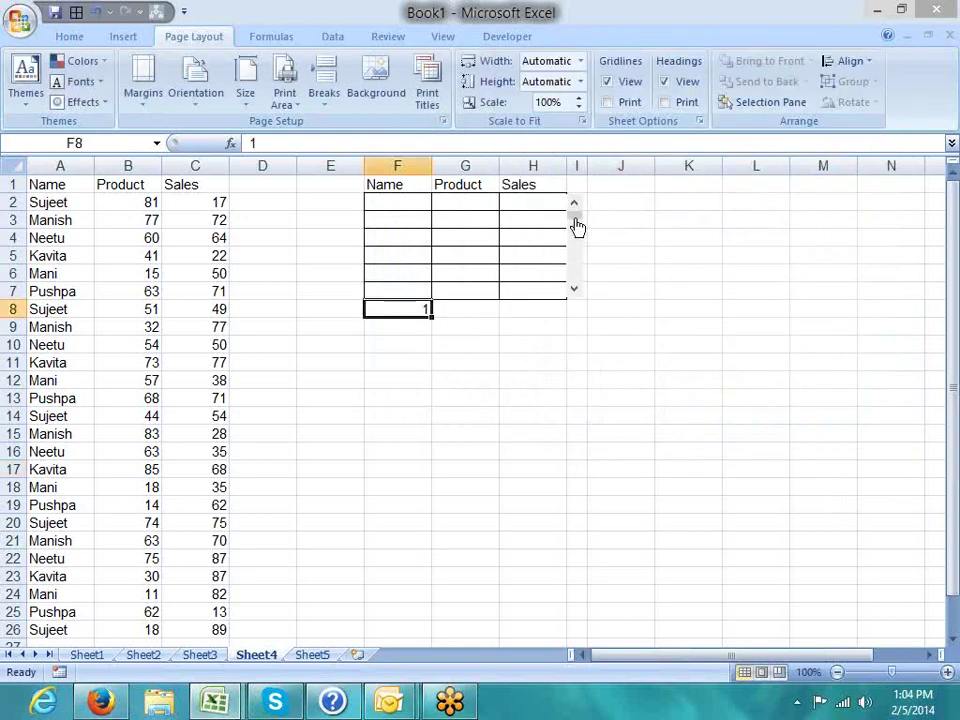
drag(574, 224, 578, 299)
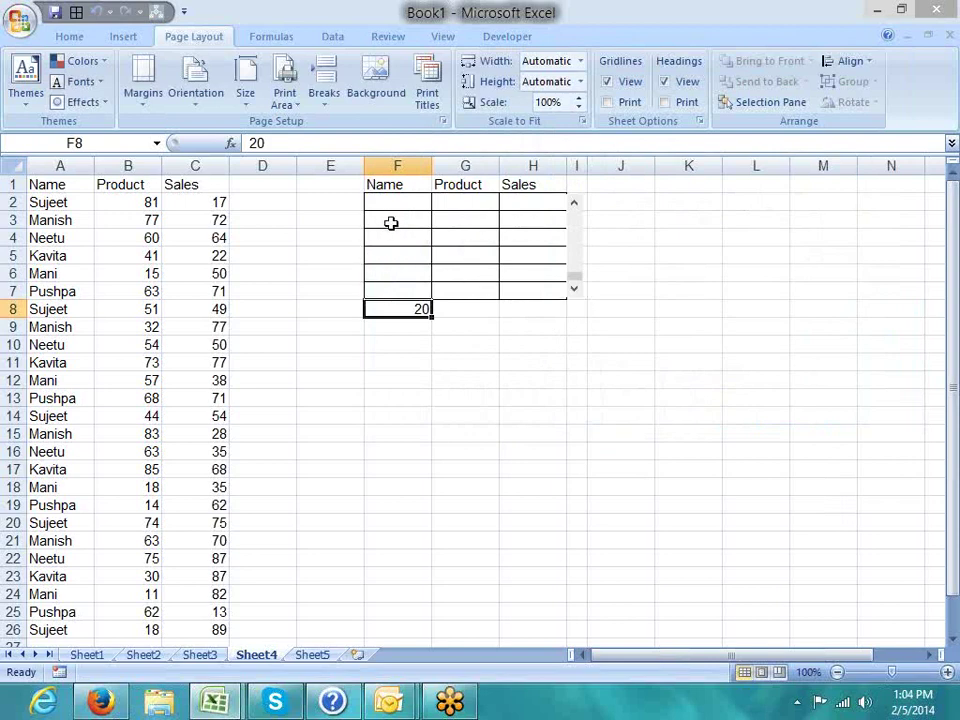
drag(392, 219, 390, 296)
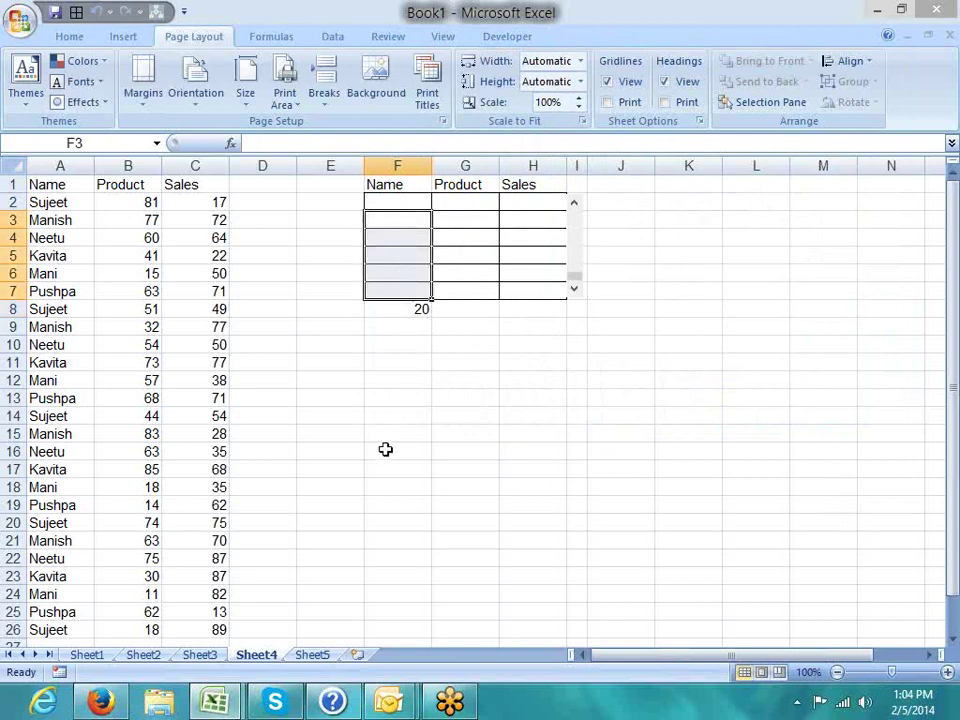
click(420, 311)
drag(398, 211, 392, 283)
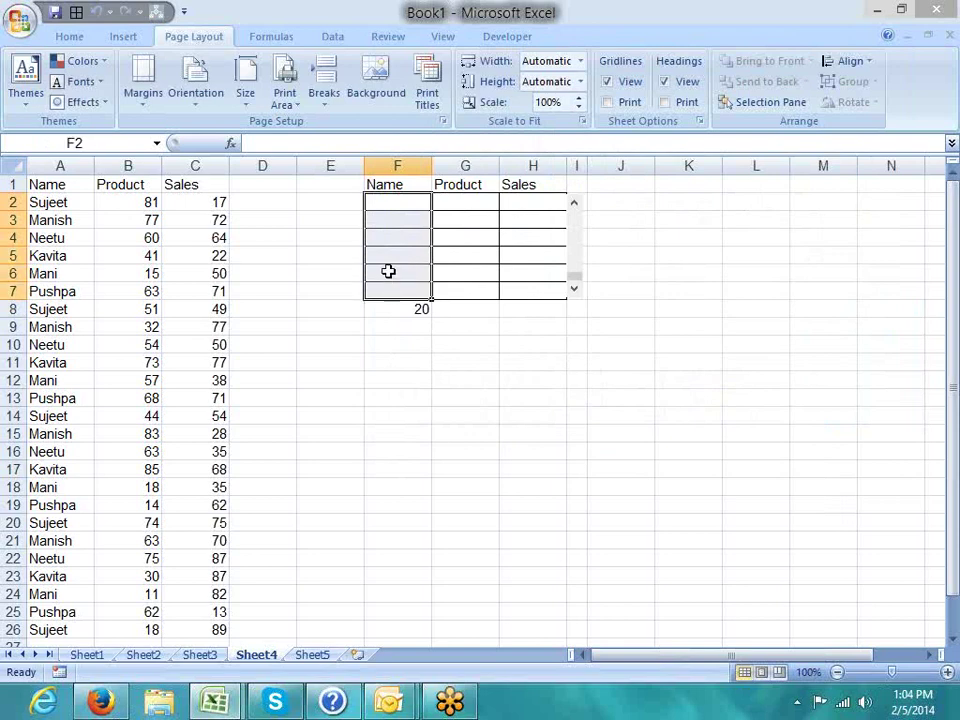
scroll(388, 271, down, 6)
drag(36, 328, 33, 508)
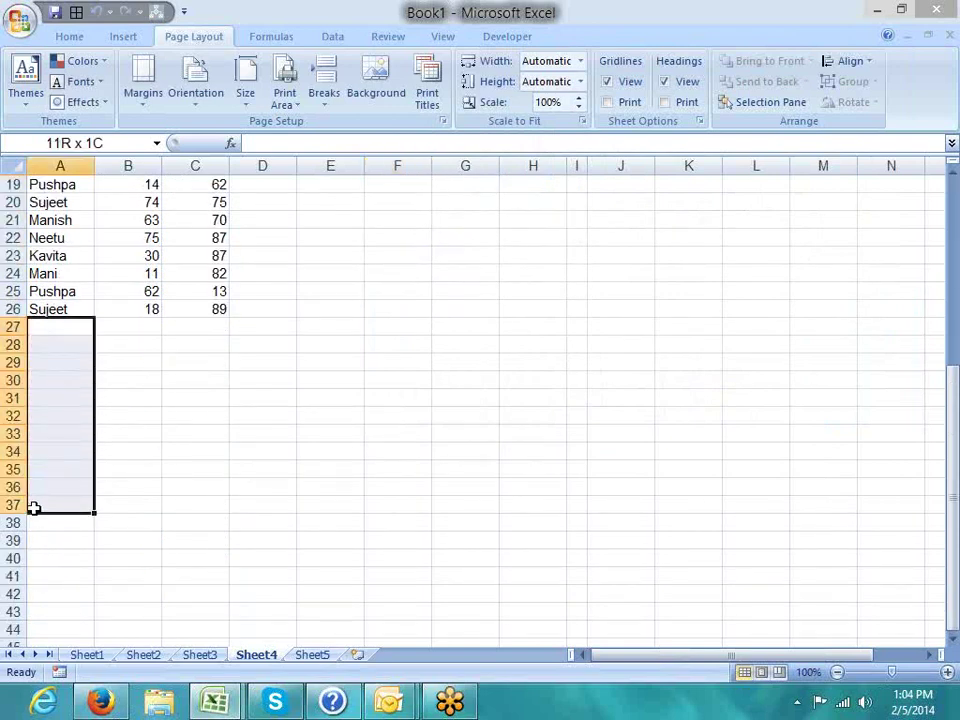
scroll(366, 438, up, 6)
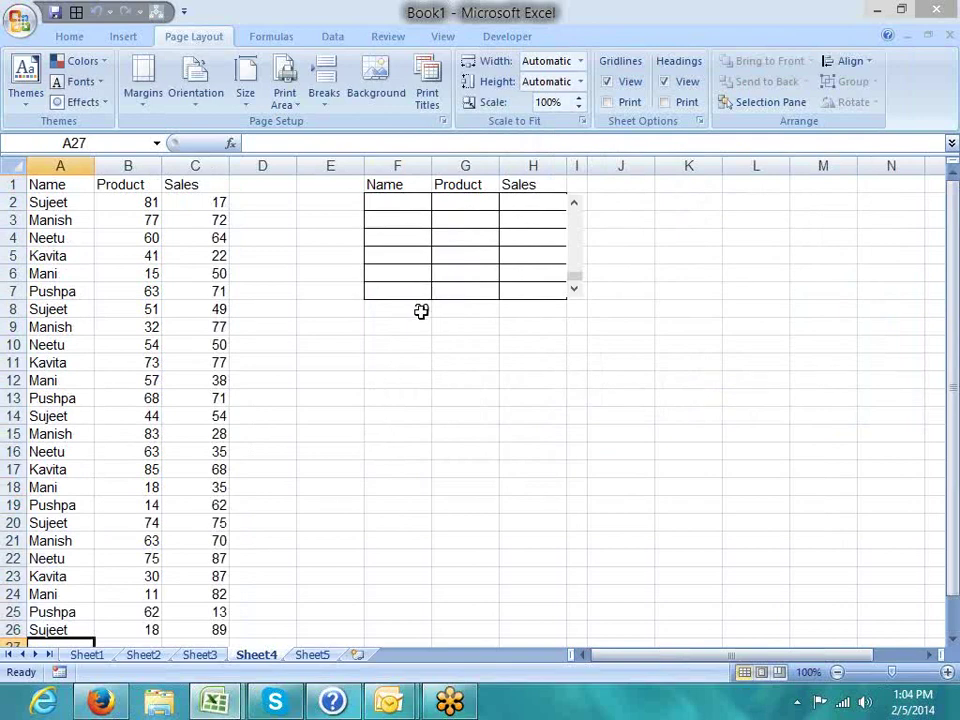
click(421, 312)
click(405, 201)
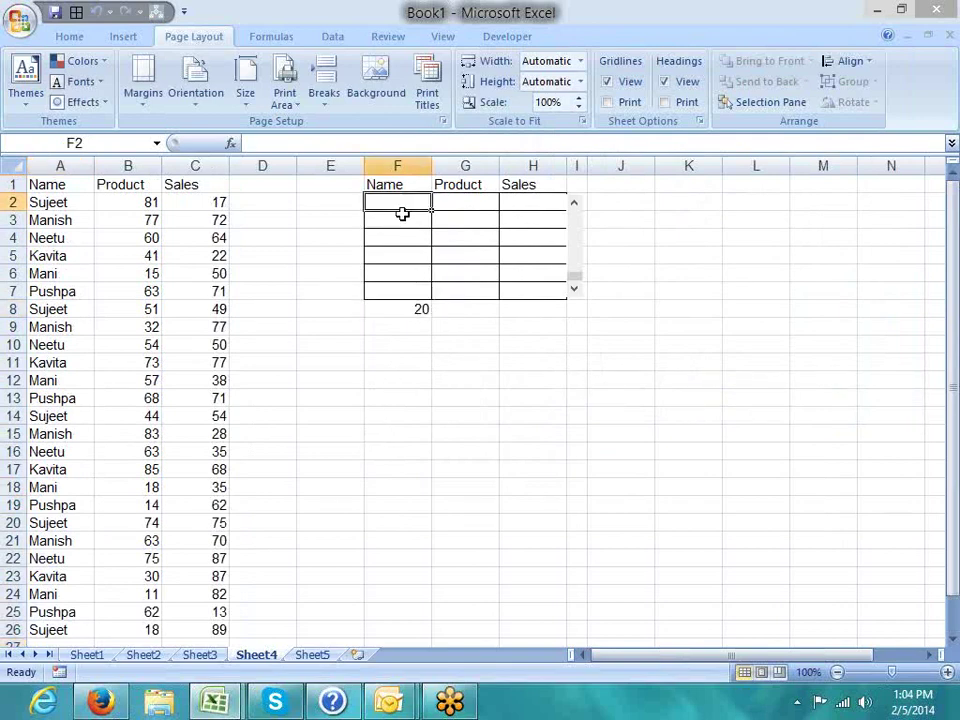
click(400, 221)
click(399, 237)
click(399, 255)
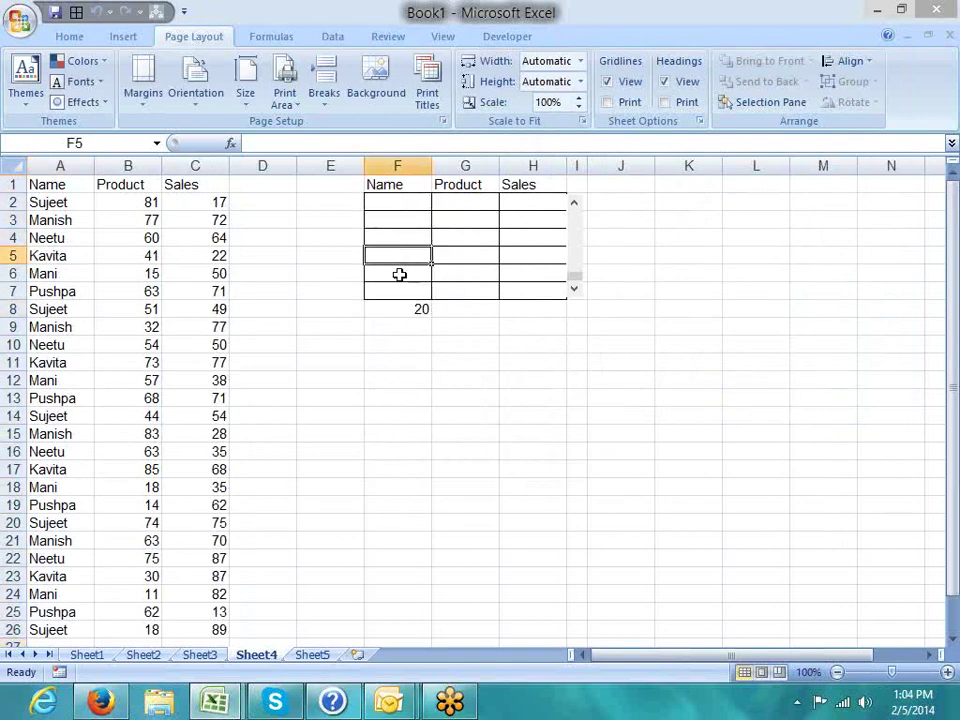
click(395, 292)
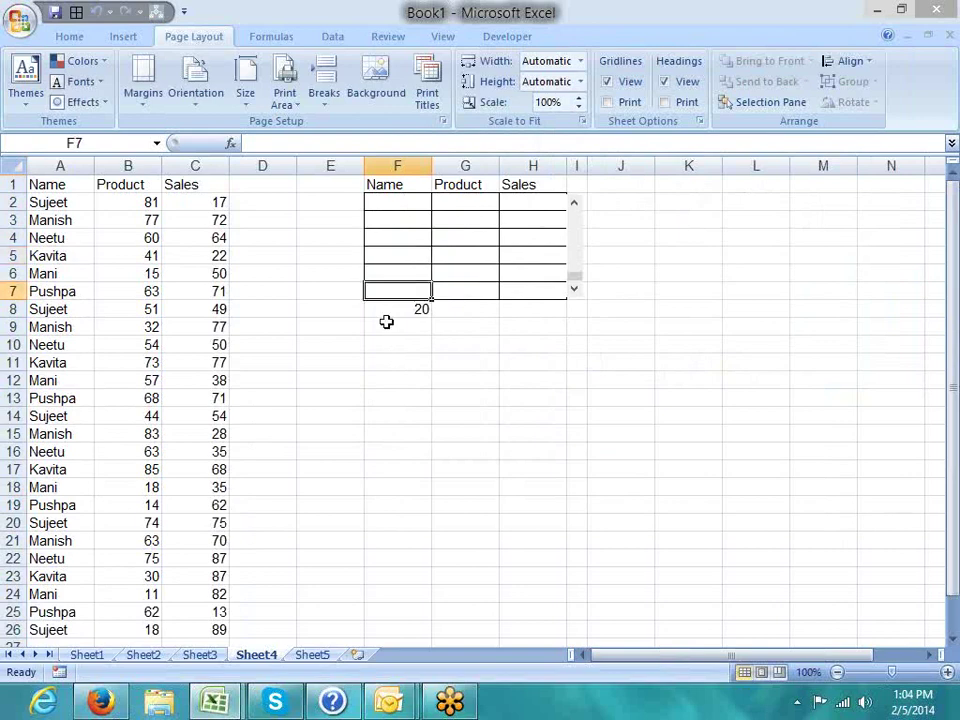
Step: Enter =OFFSET(A1,F8,0) in cell F2
click(400, 204)
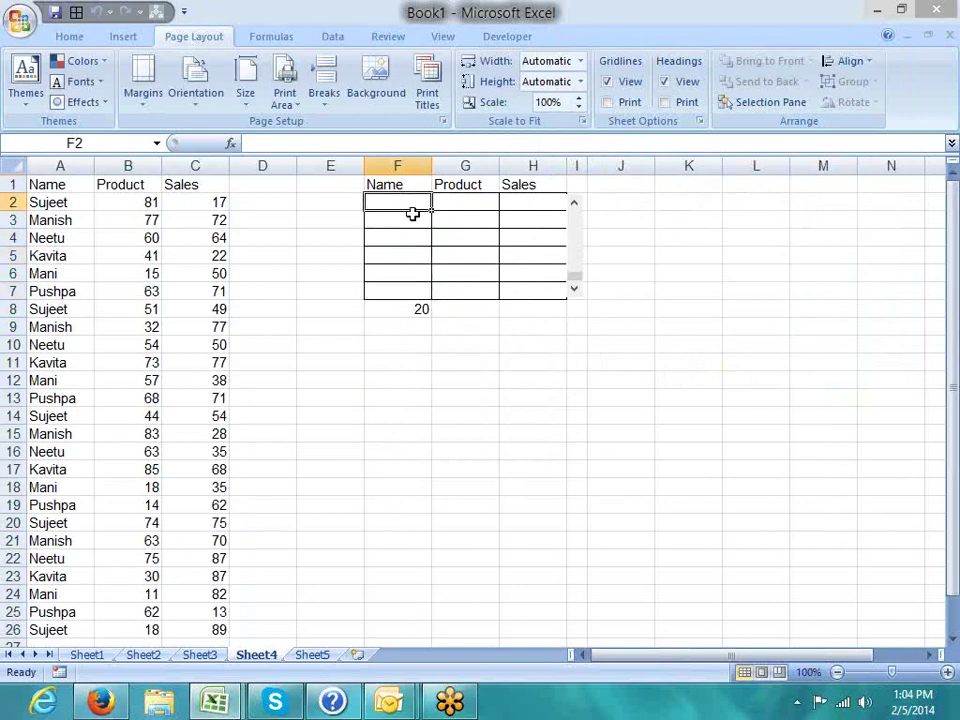
text(=of)
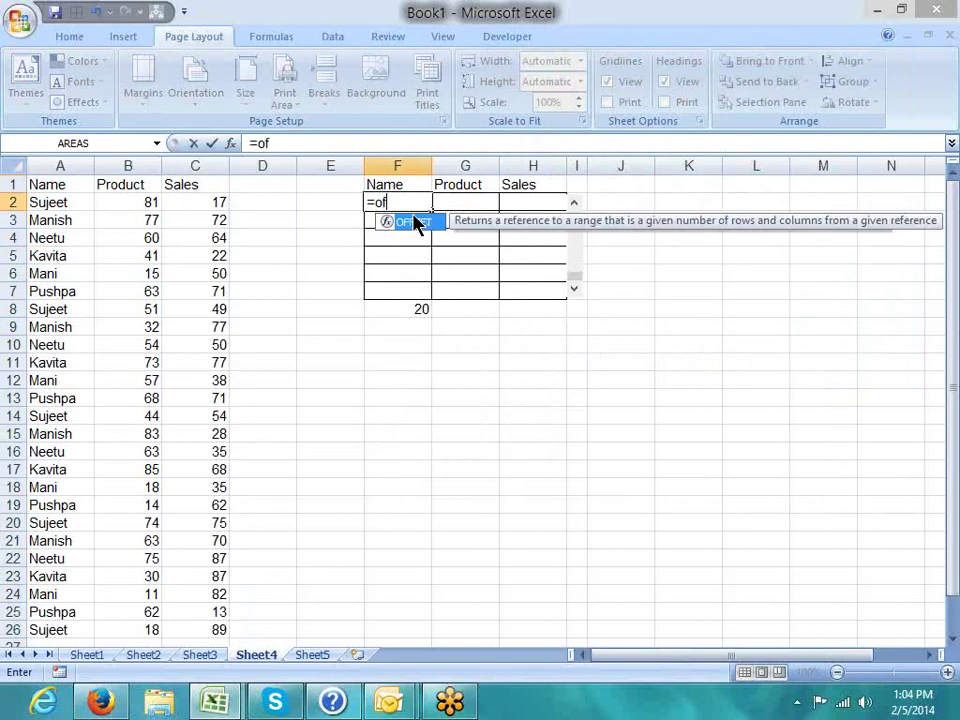
key(Tab)
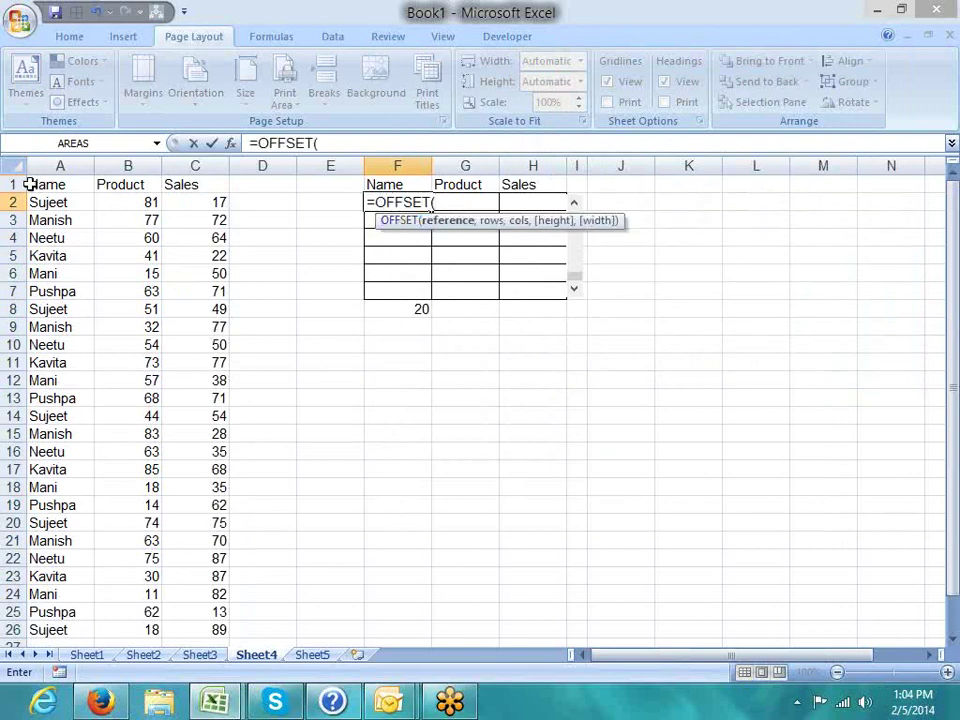
click(38, 184)
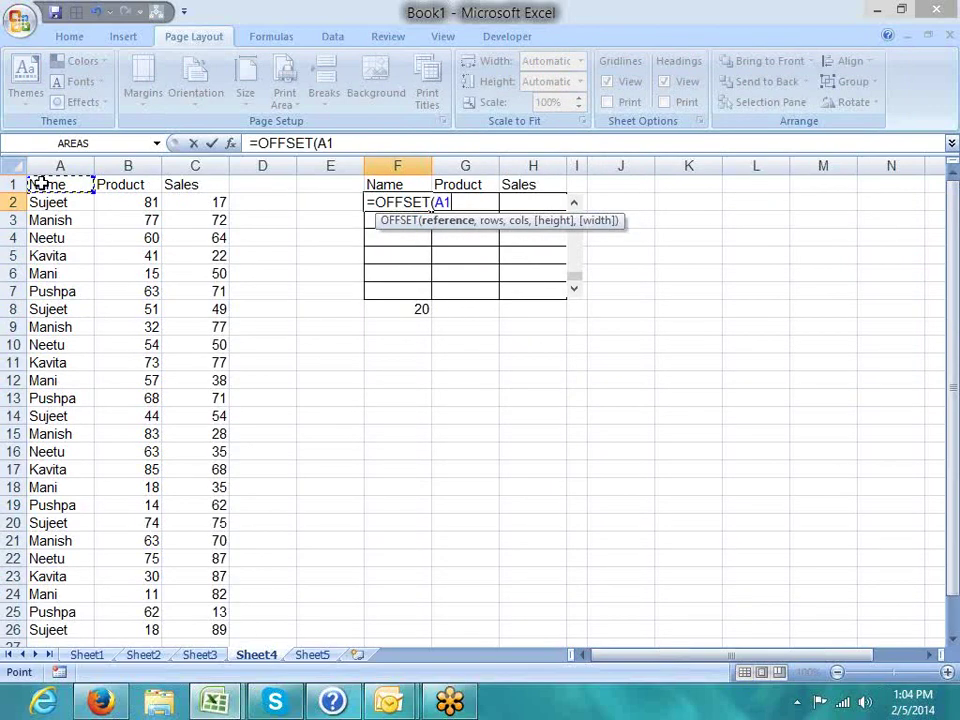
text(,)
click(405, 312)
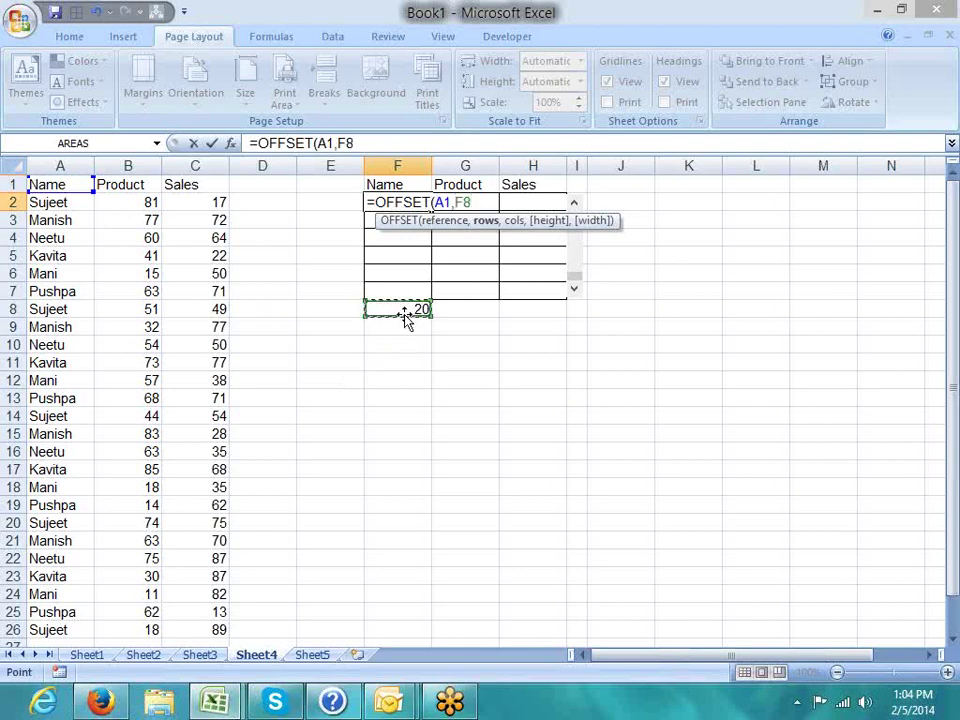
text(,0)
key(Return)
key(Up)
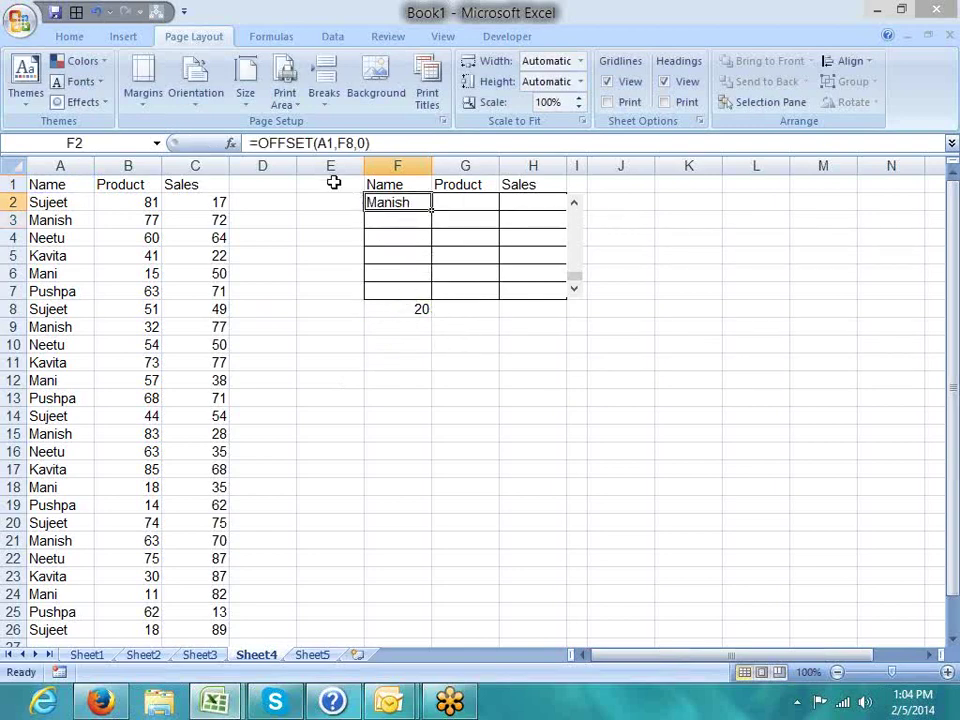
Step: Change the F2 formula's references to A$1 and $F$8 with F4
click(321, 143)
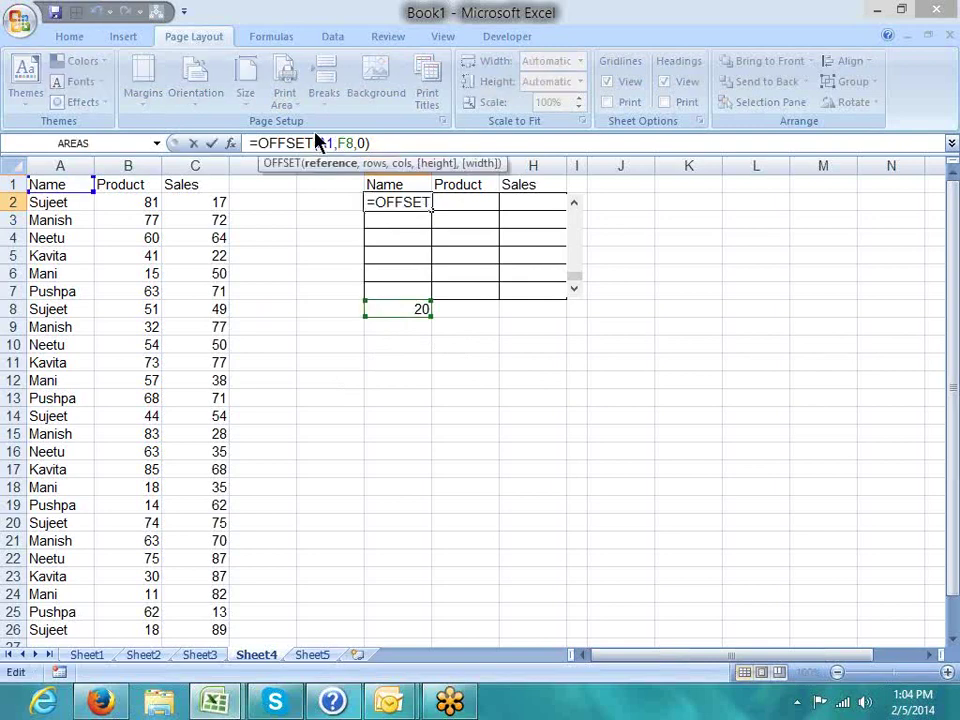
click(334, 143)
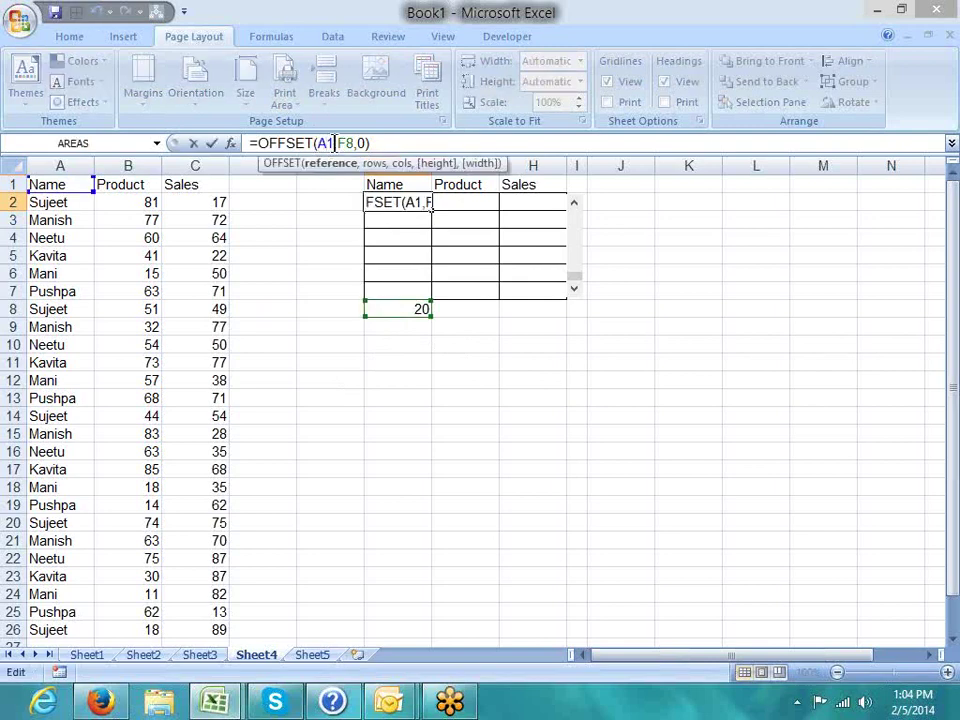
key(F4)
key(F4)
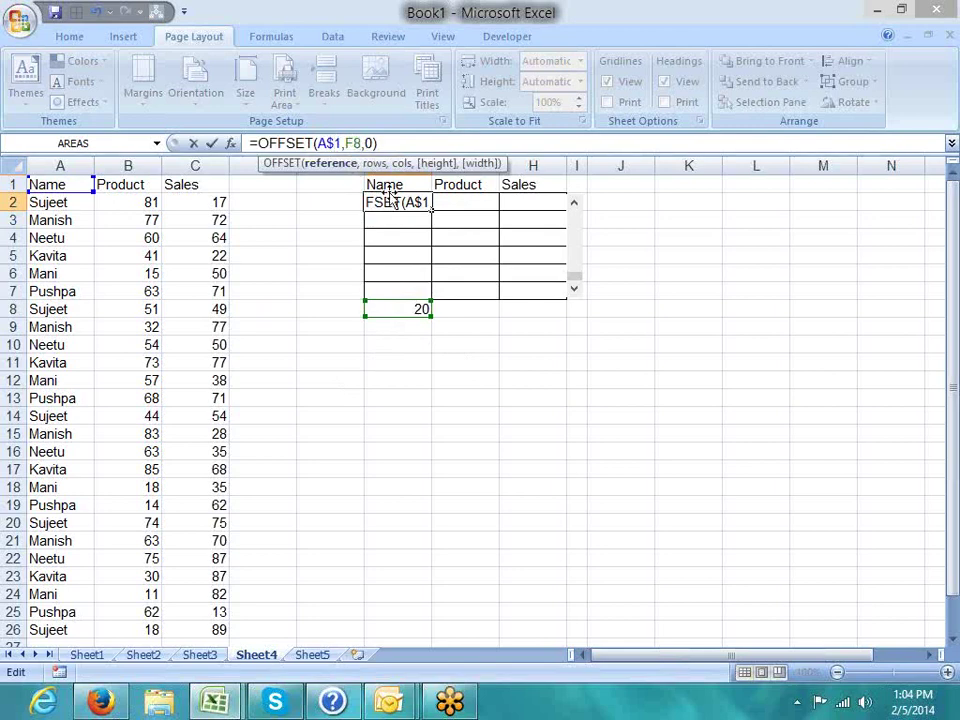
click(352, 143)
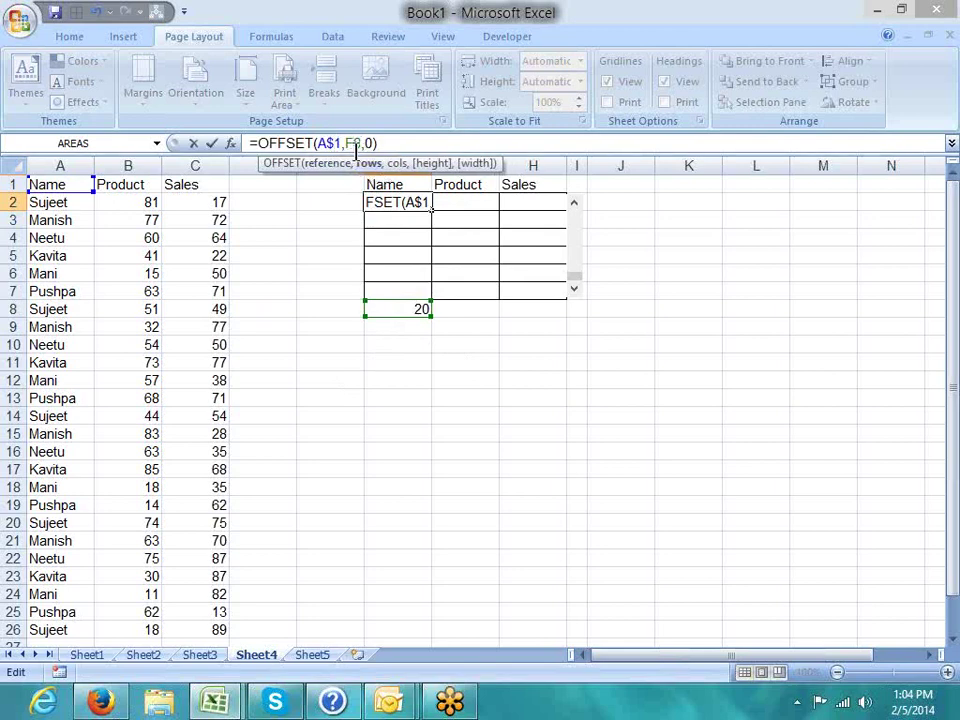
key(F4)
key(Return)
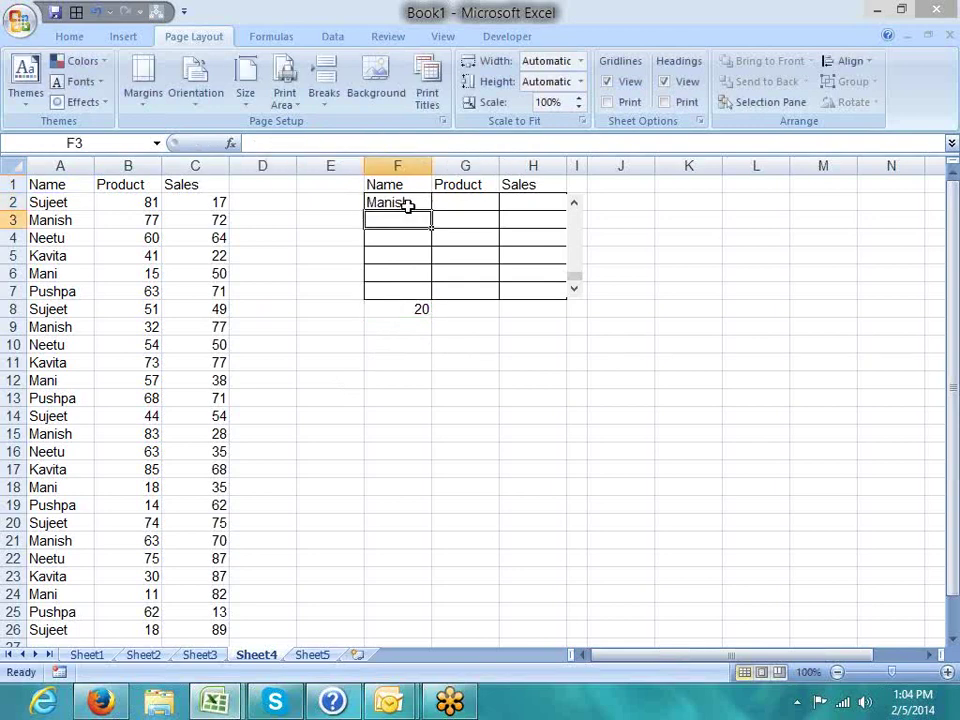
click(407, 204)
Step: Fill the F2 OFFSET formula across to H2 and down through row 7
drag(432, 209, 546, 209)
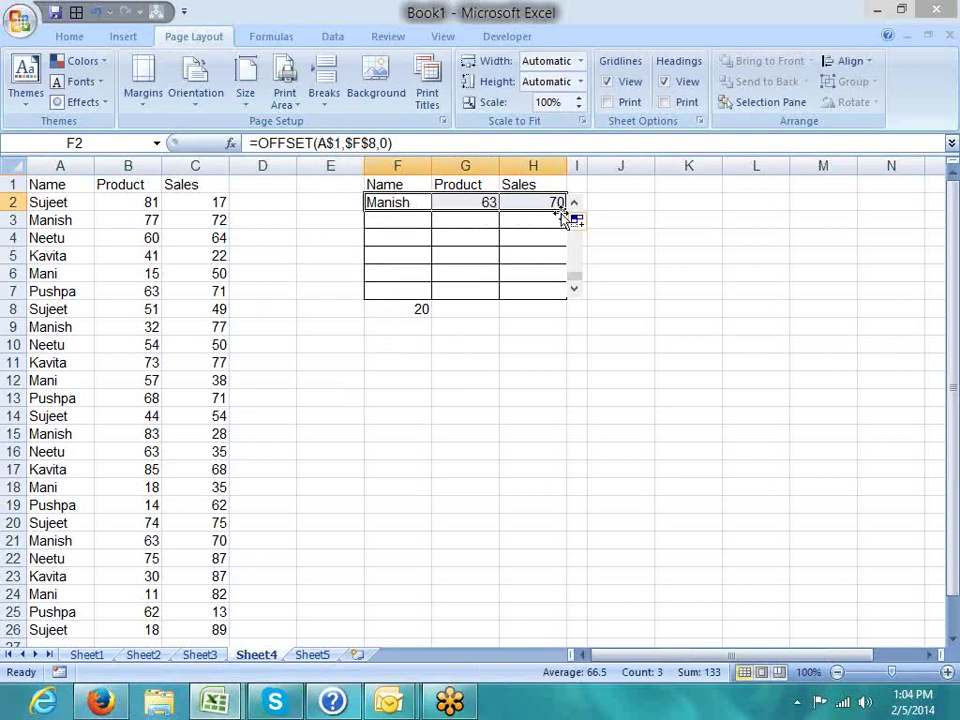
drag(565, 209, 564, 290)
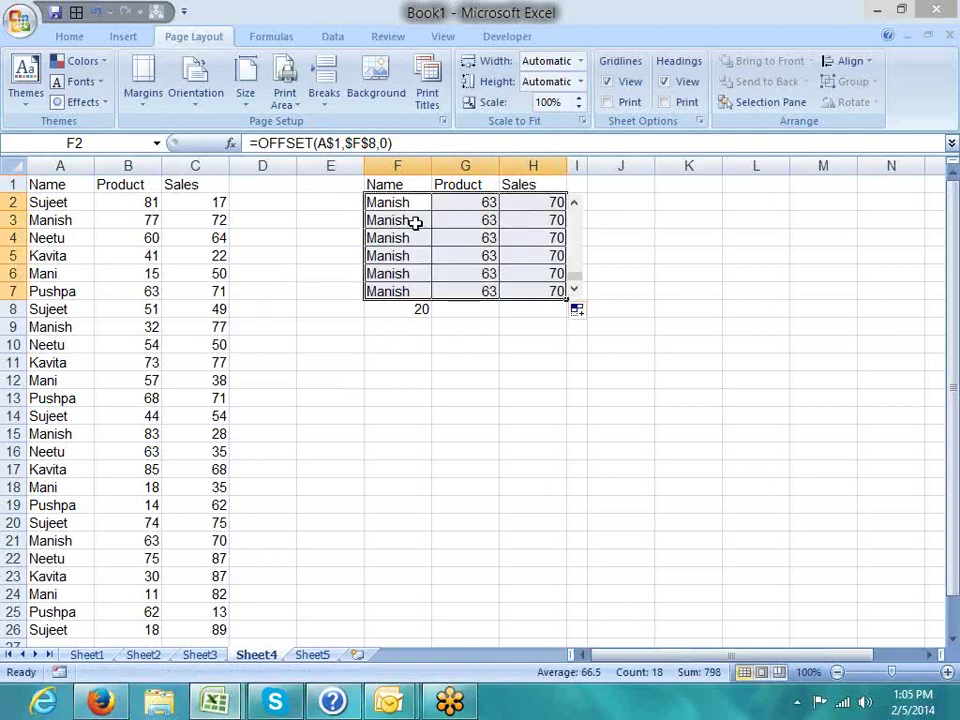
click(414, 220)
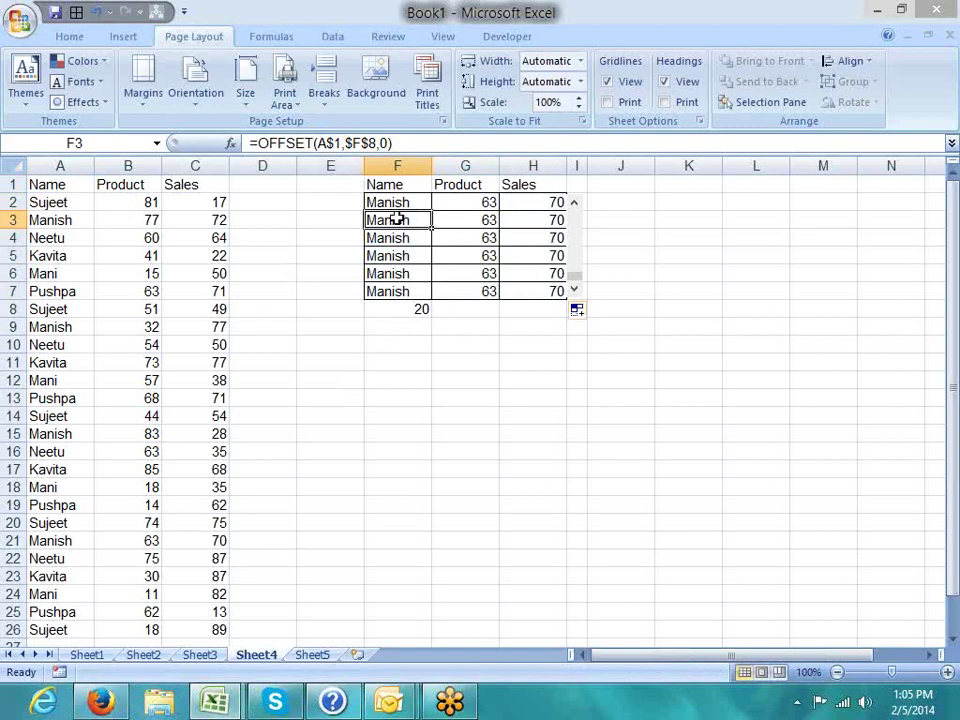
Step: Add +1 and +2 after $F$8 in the F3 and F4 formulas
click(377, 143)
text(+1)
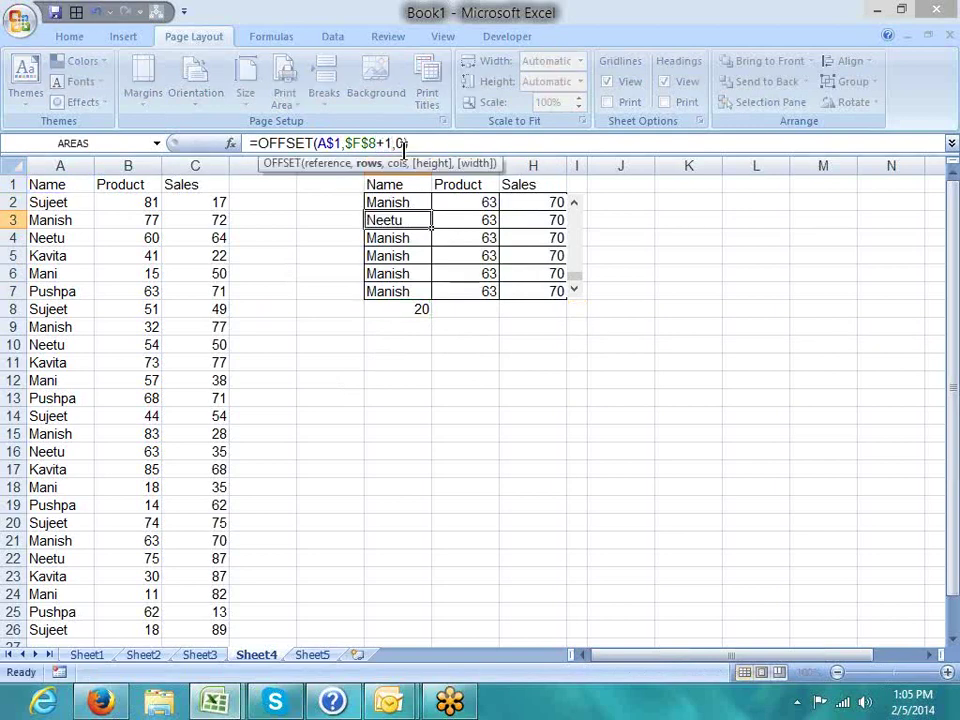
key(Return)
click(378, 143)
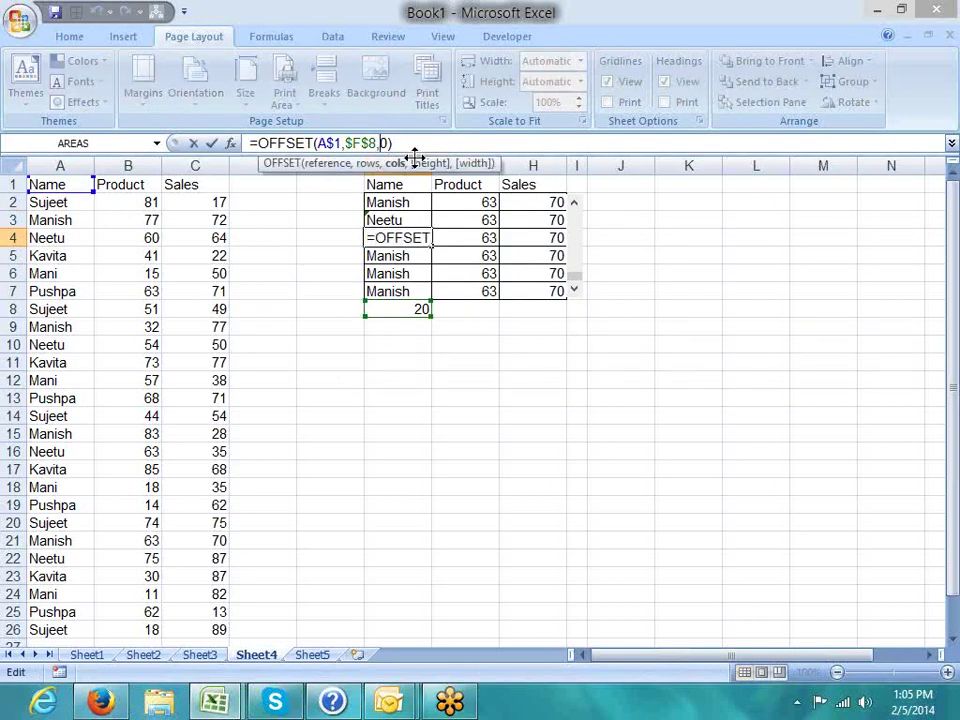
key(Left)
text(+)
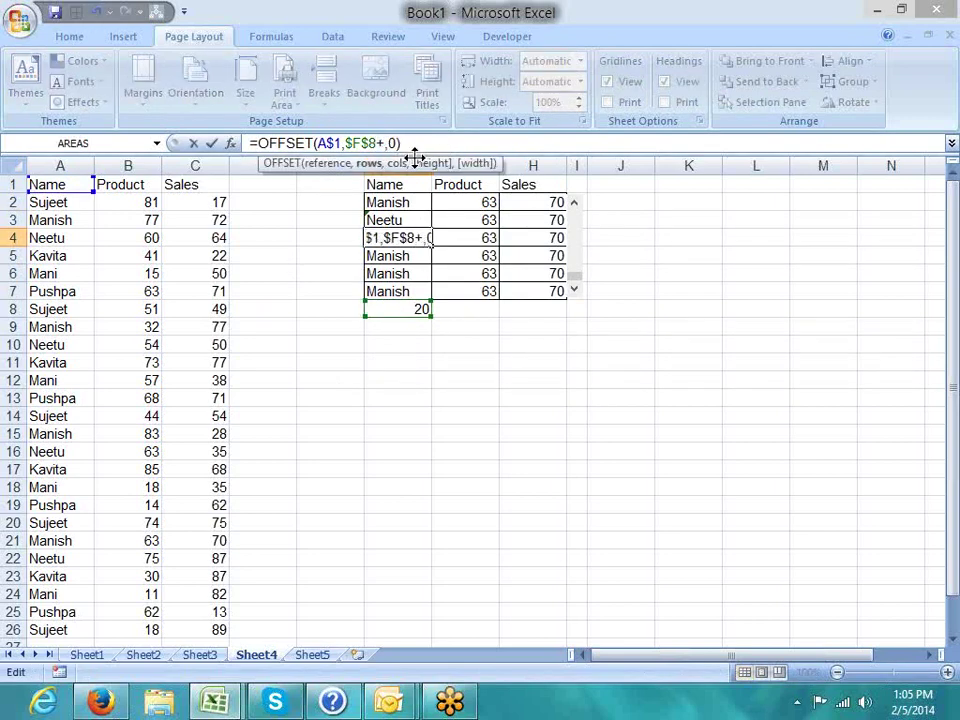
text(2)
key(Return)
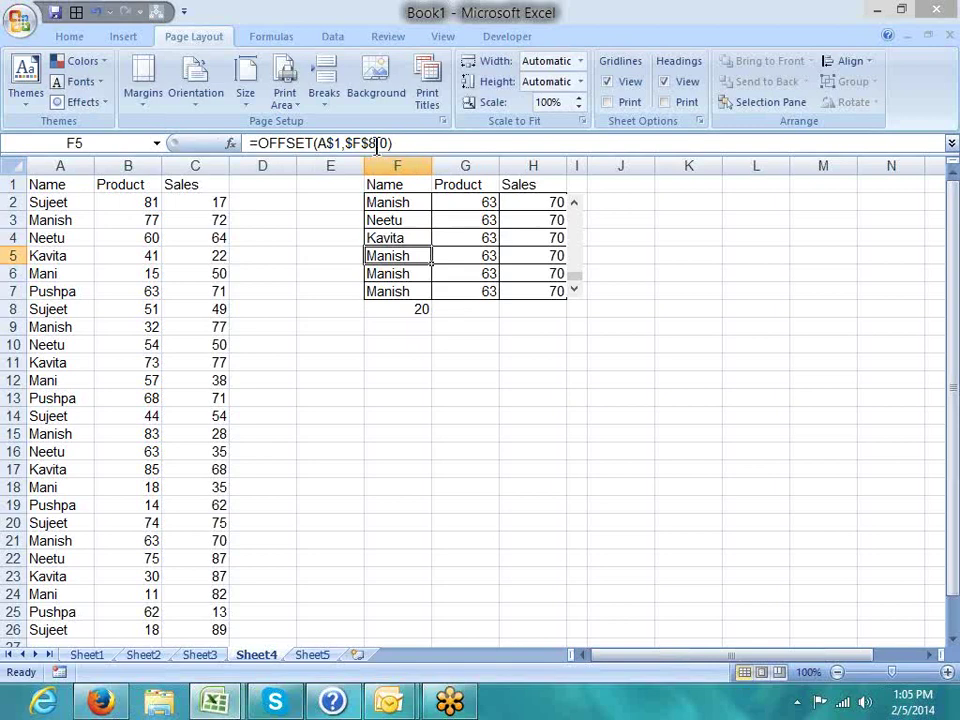
Step: Add +3, +4 and +5 after $F$8 in the F5, F6 and F7 formulas
click(378, 143)
text(+3)
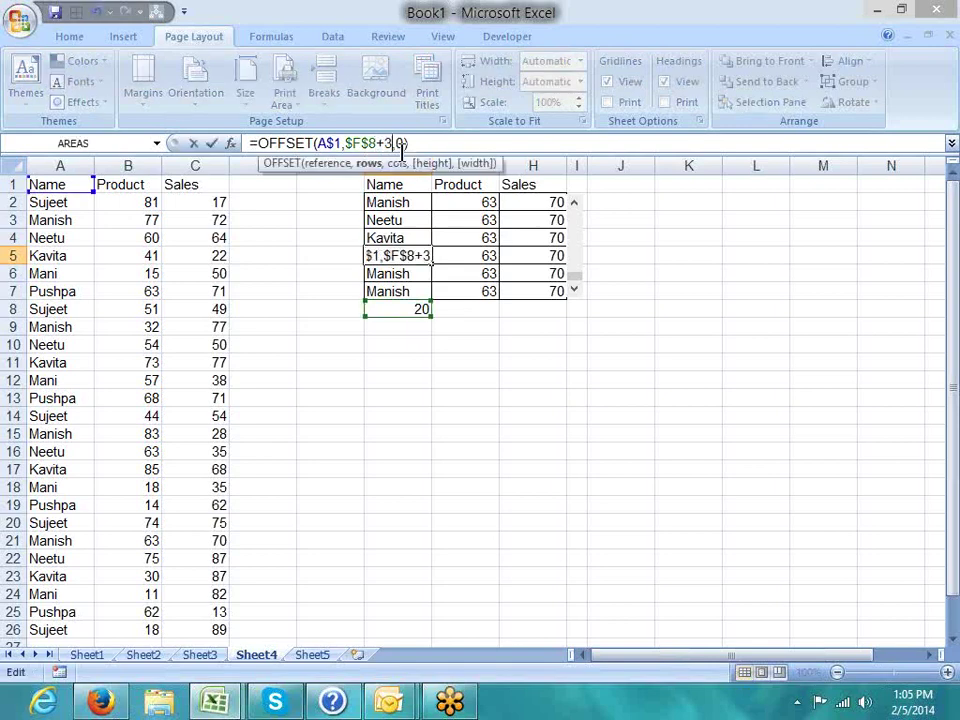
key(Return)
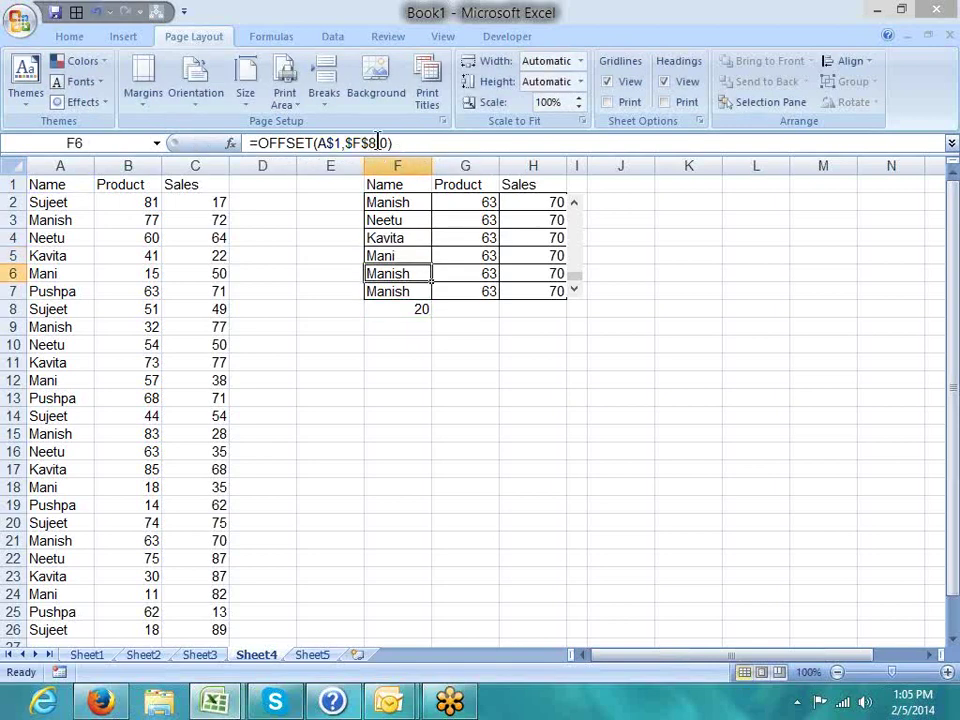
click(378, 143)
text(+4)
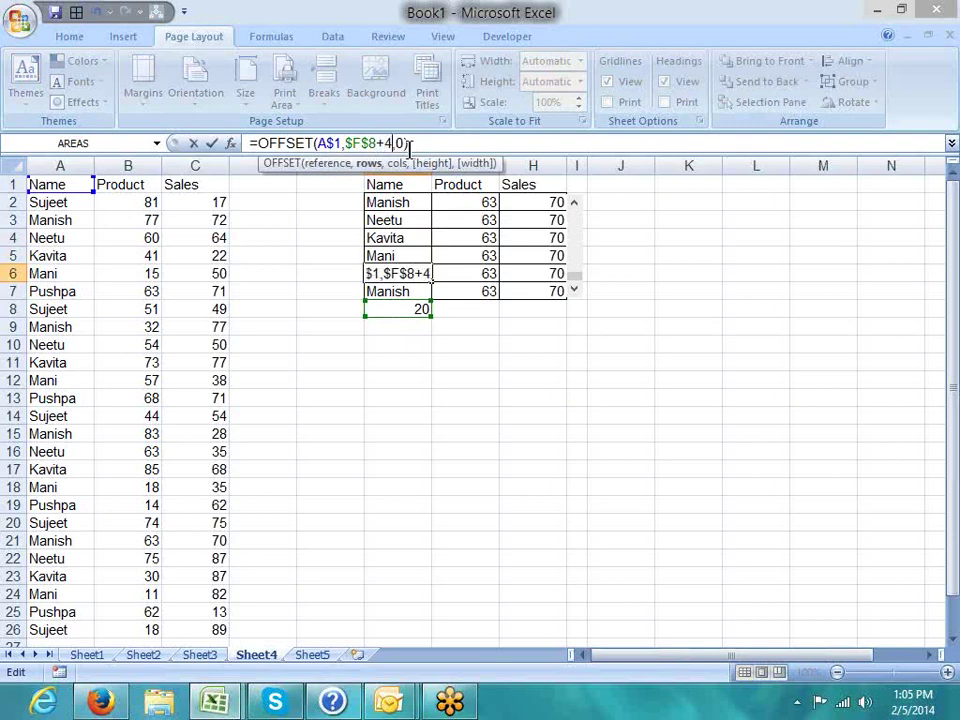
key(Return)
click(378, 144)
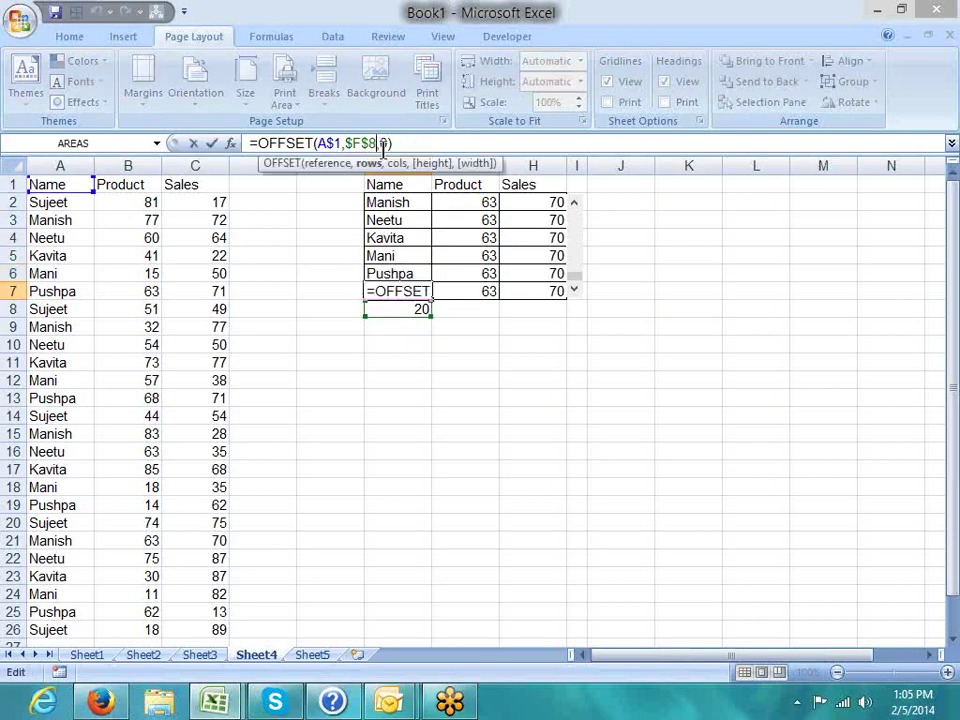
text(+5)
key(Return)
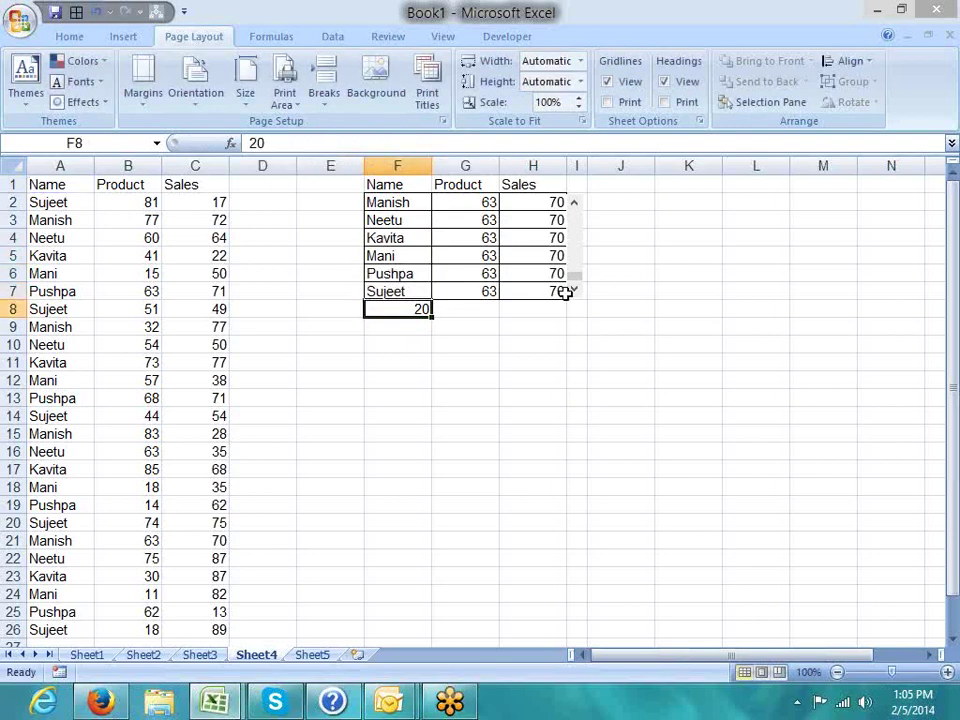
Step: Drag the scroll bar to the top and compare the table's names with A2:A7
drag(574, 276, 574, 212)
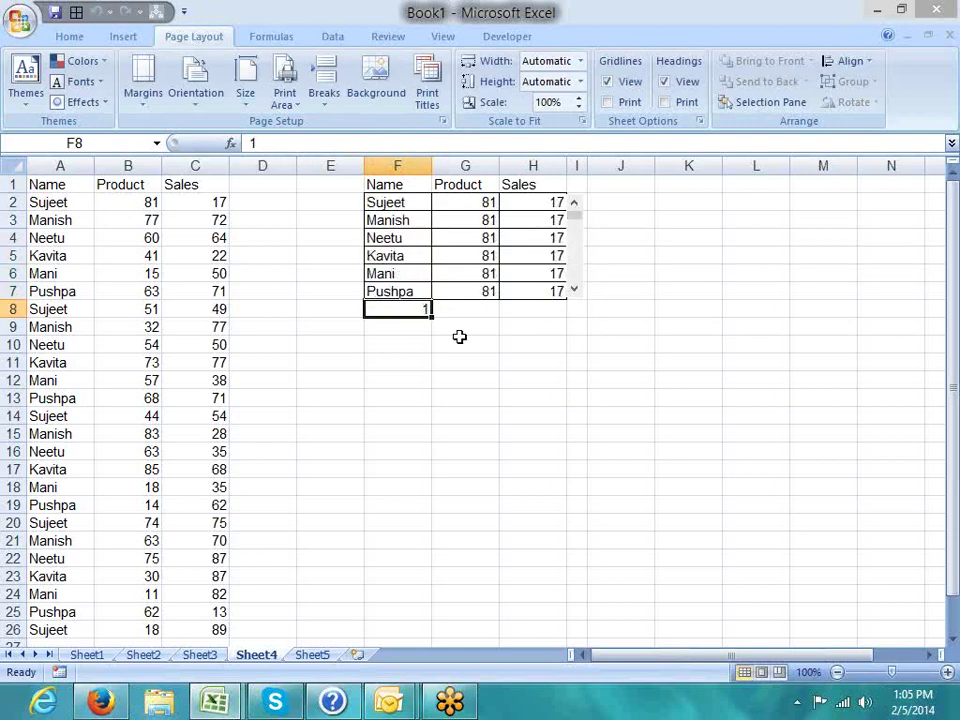
click(394, 203)
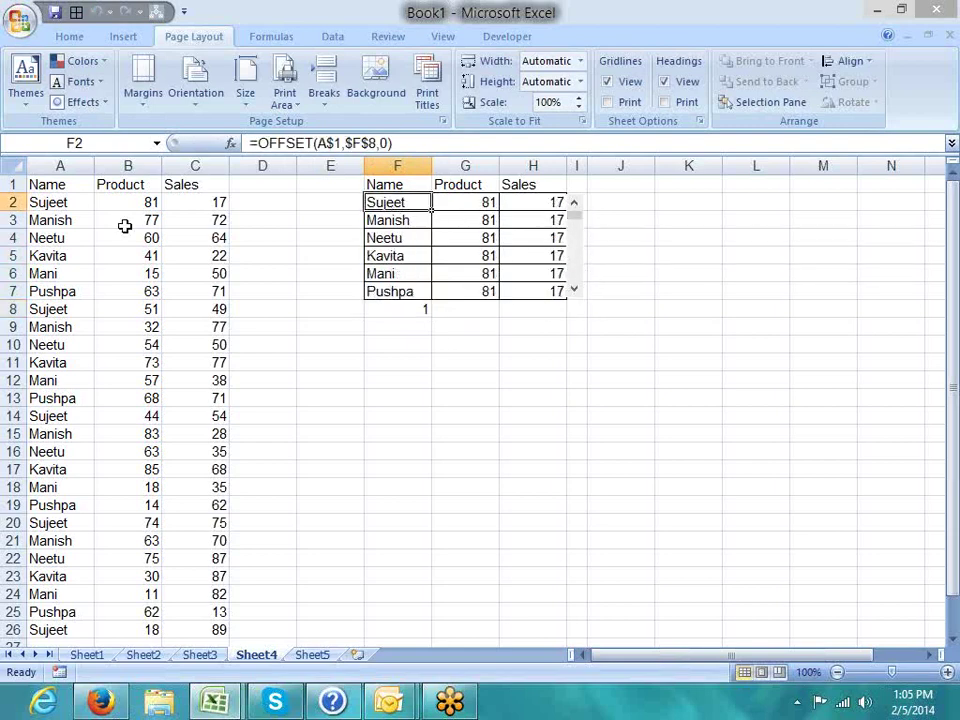
click(50, 204)
click(48, 221)
click(50, 239)
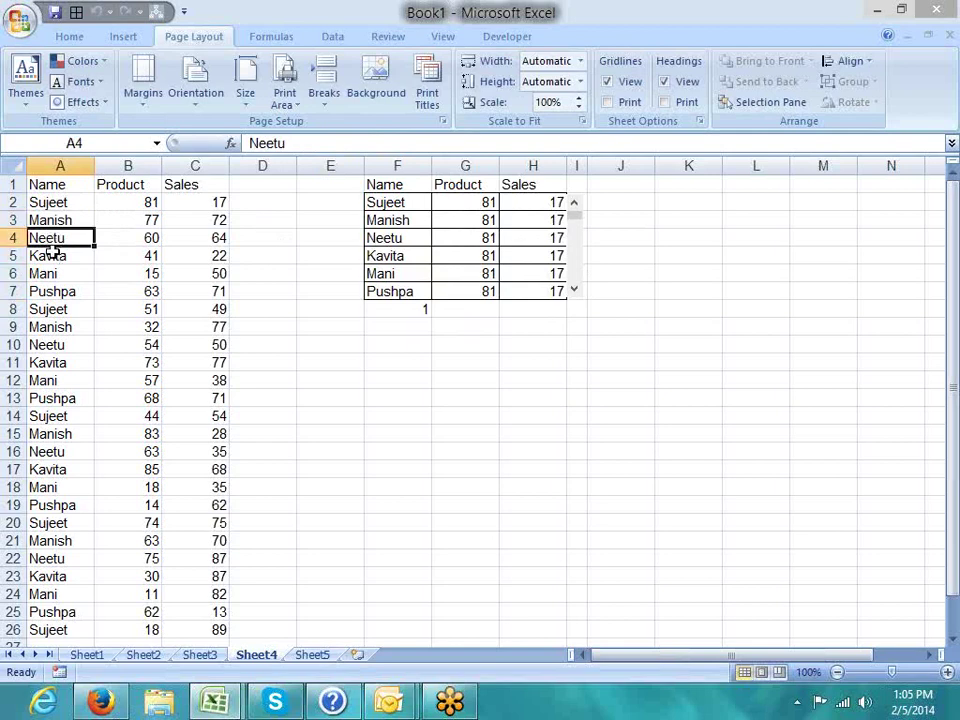
click(52, 255)
click(52, 270)
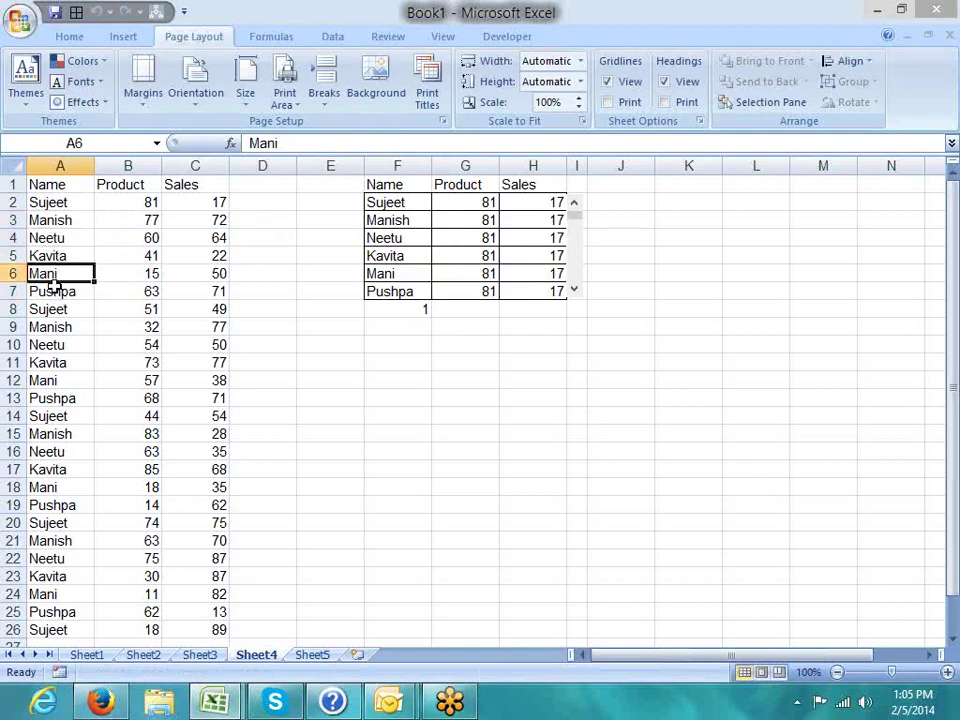
drag(55, 290, 60, 203)
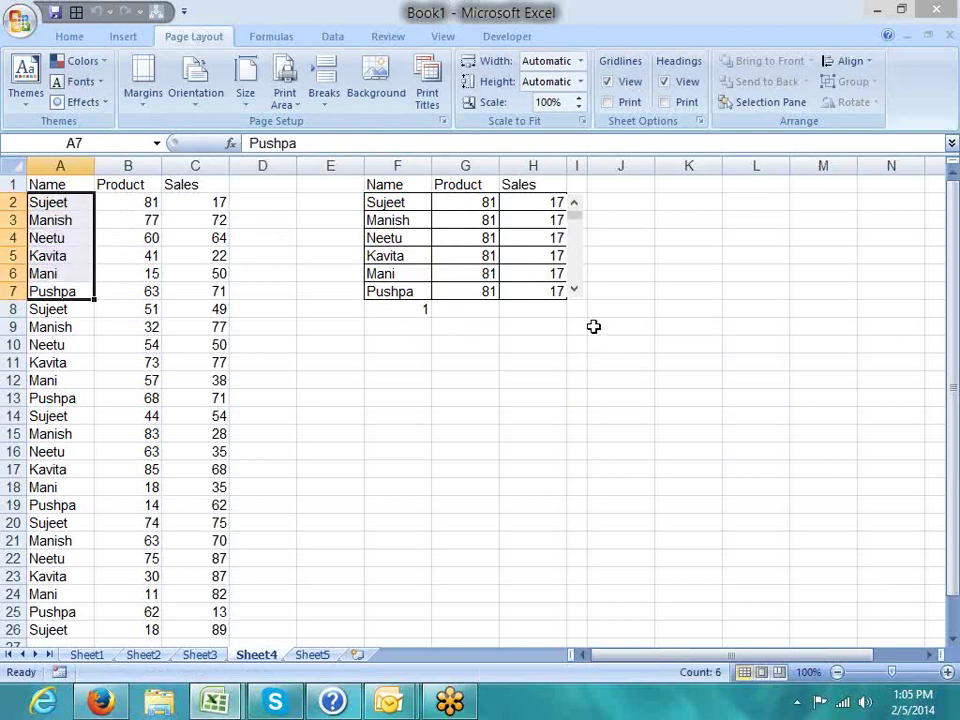
Step: Step the scroll bar down twice so F8 reads 3
click(575, 291)
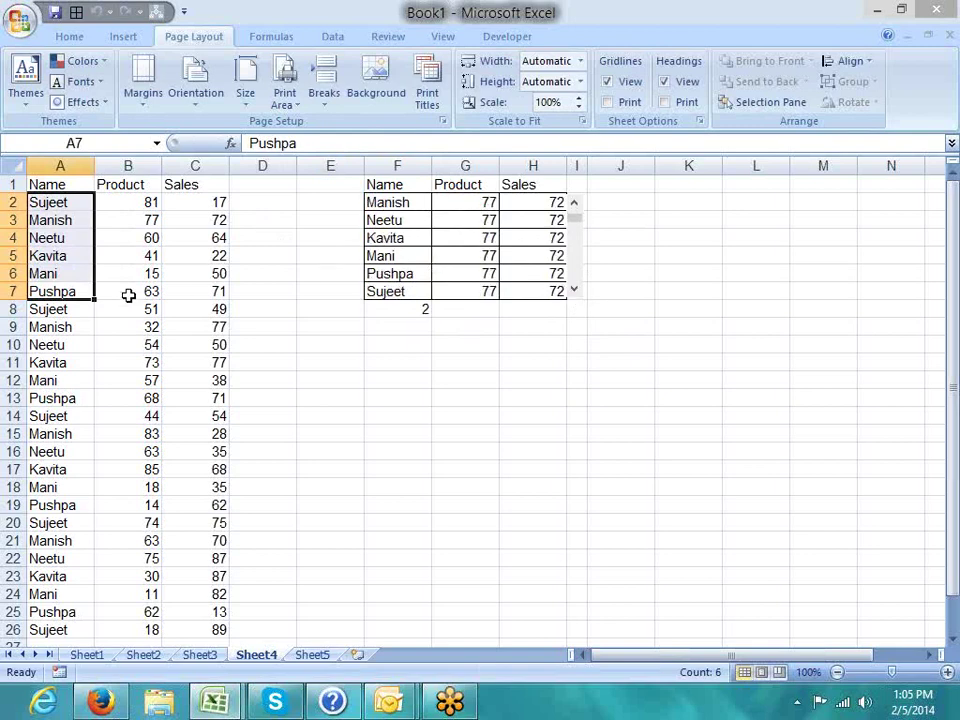
drag(36, 219, 35, 311)
click(574, 291)
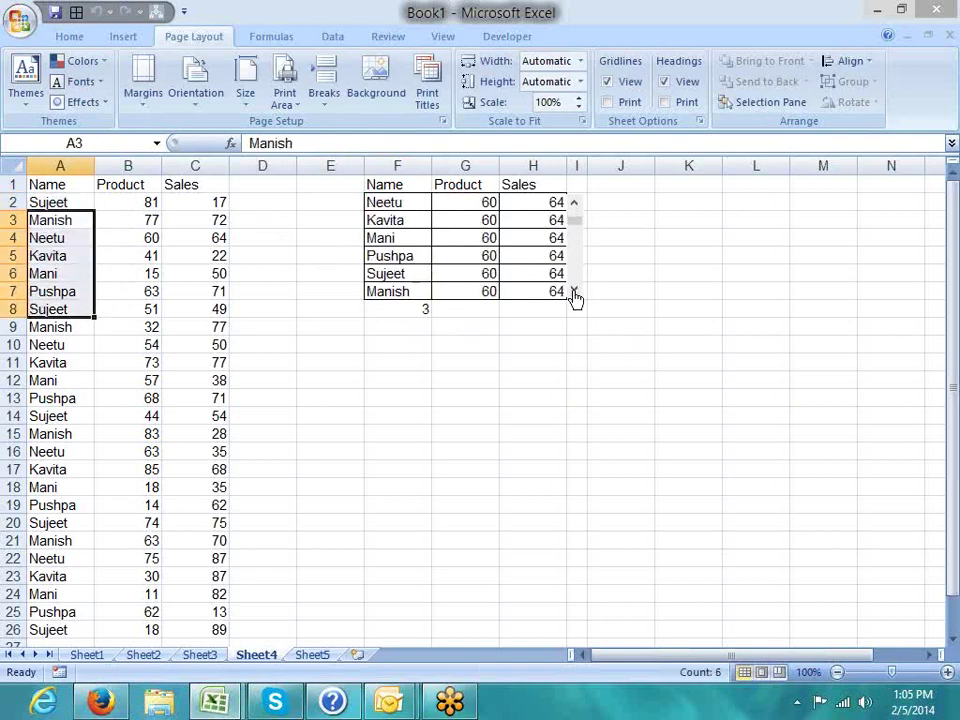
drag(68, 240, 64, 322)
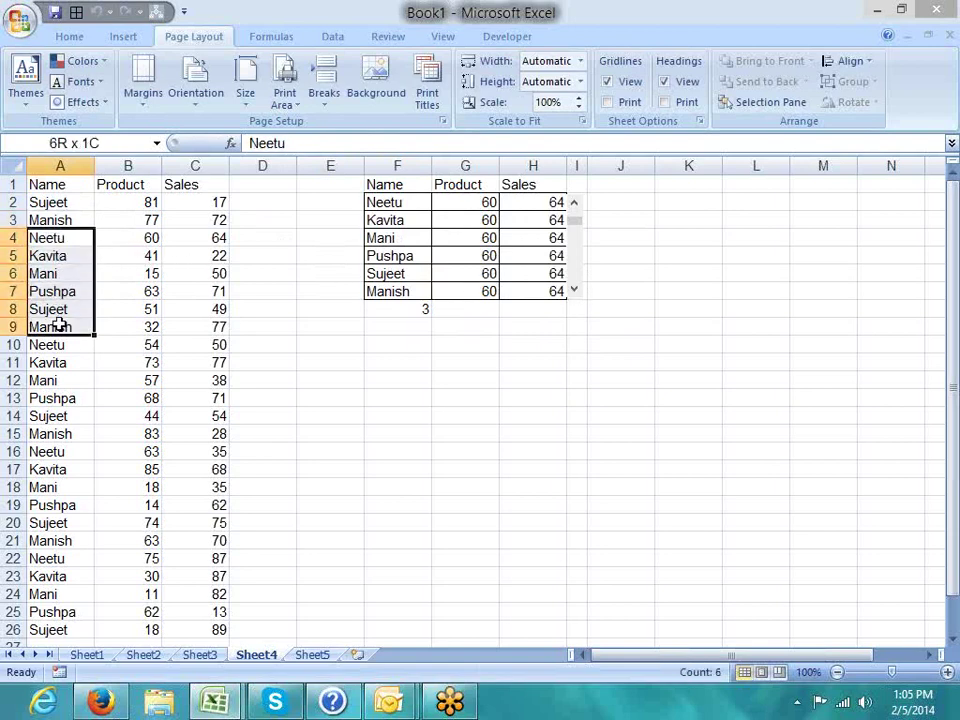
Step: Add a +1 row offset to the Product formula in G2
click(634, 435)
click(470, 203)
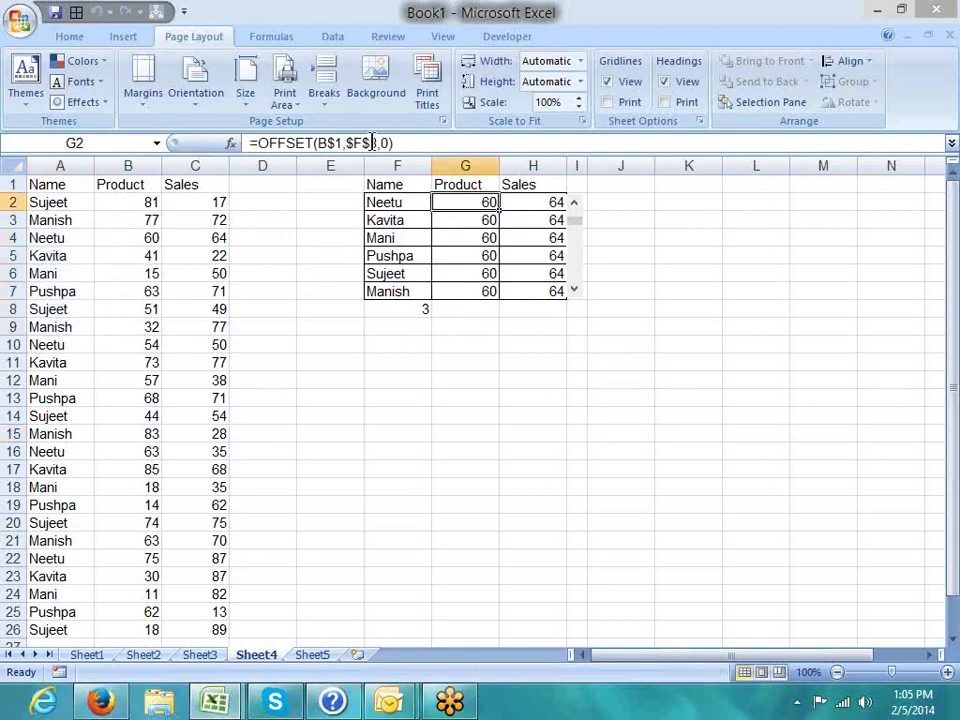
click(372, 143)
text(+1)
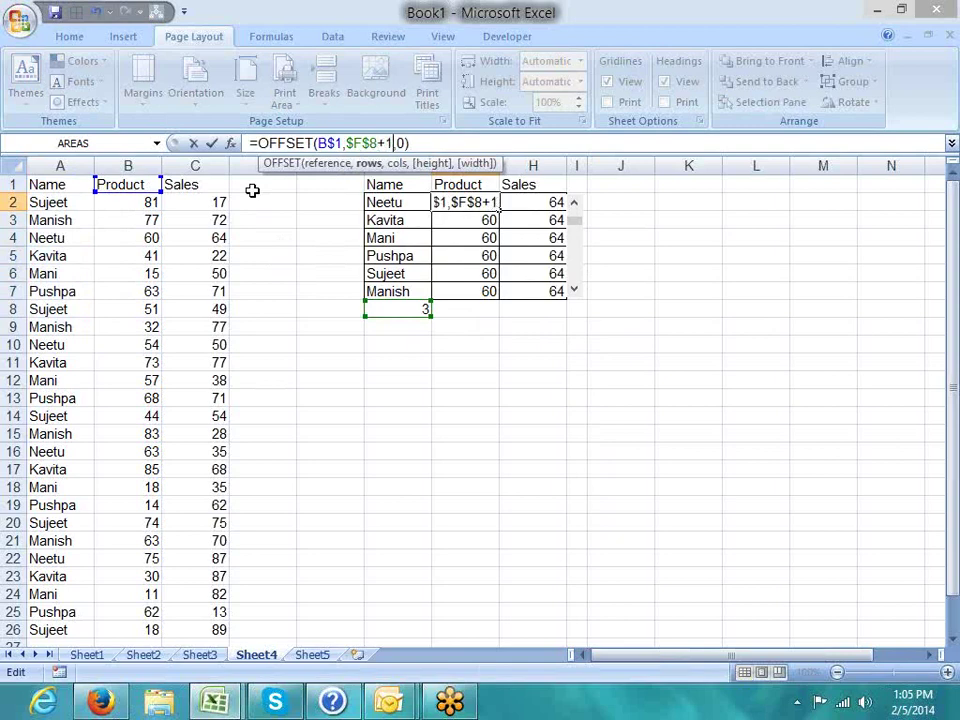
key(Return)
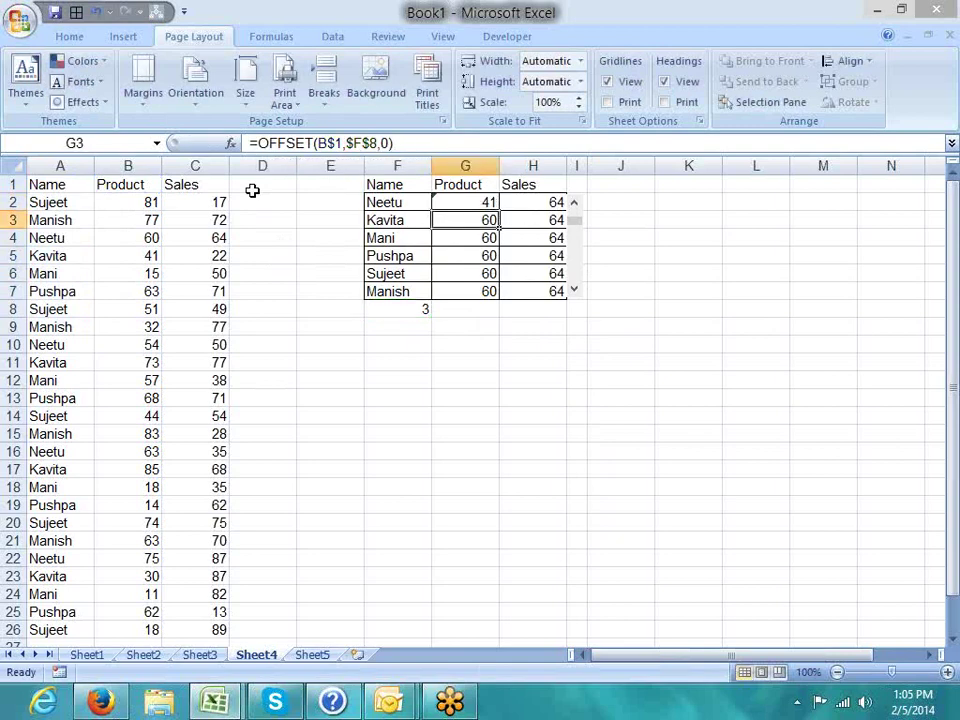
click(379, 143)
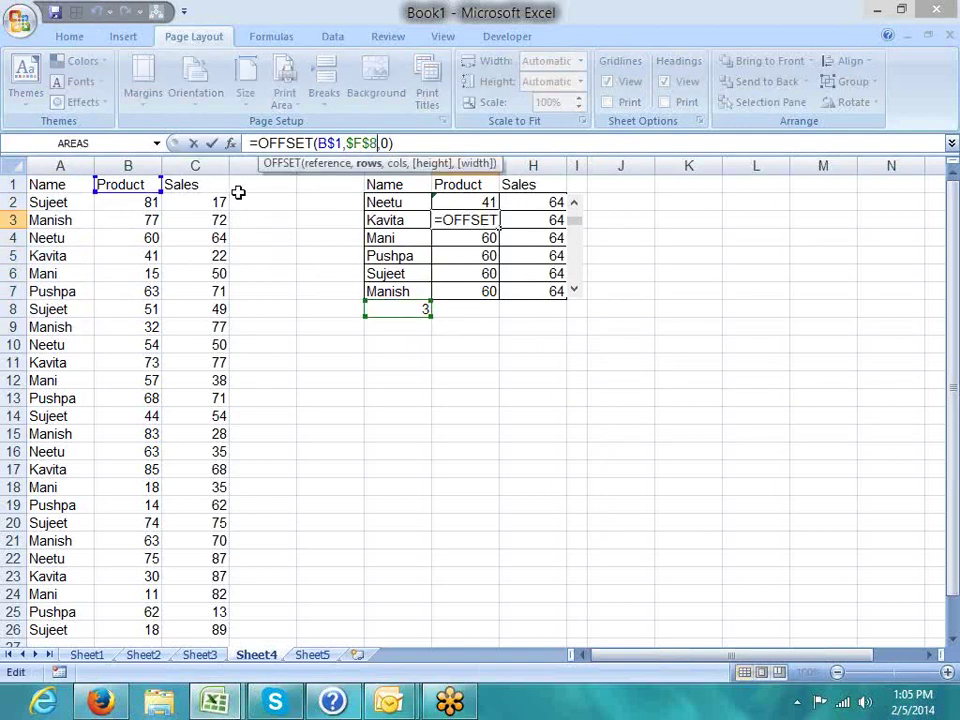
key(ctrl+Return)
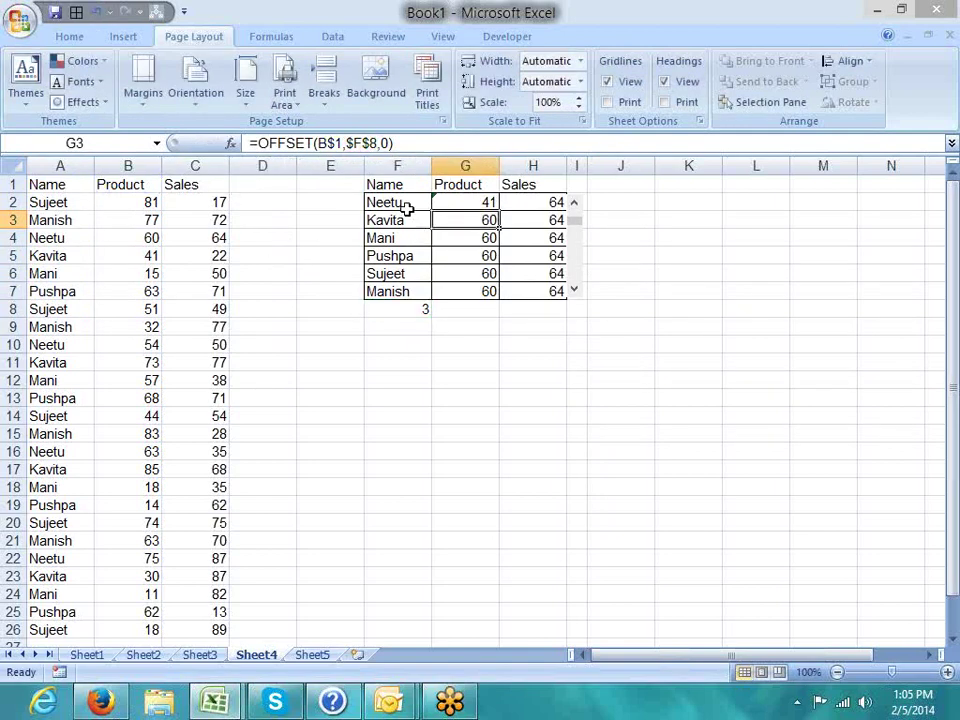
Step: Fill the Name formulas into the Product and Sales columns, test the scroll bar, and reset F8 to 1
mouse_move(407, 207)
mouse_down()
mouse_move(407, 291)
mouse_move(538, 301)
mouse_up()
click(481, 345)
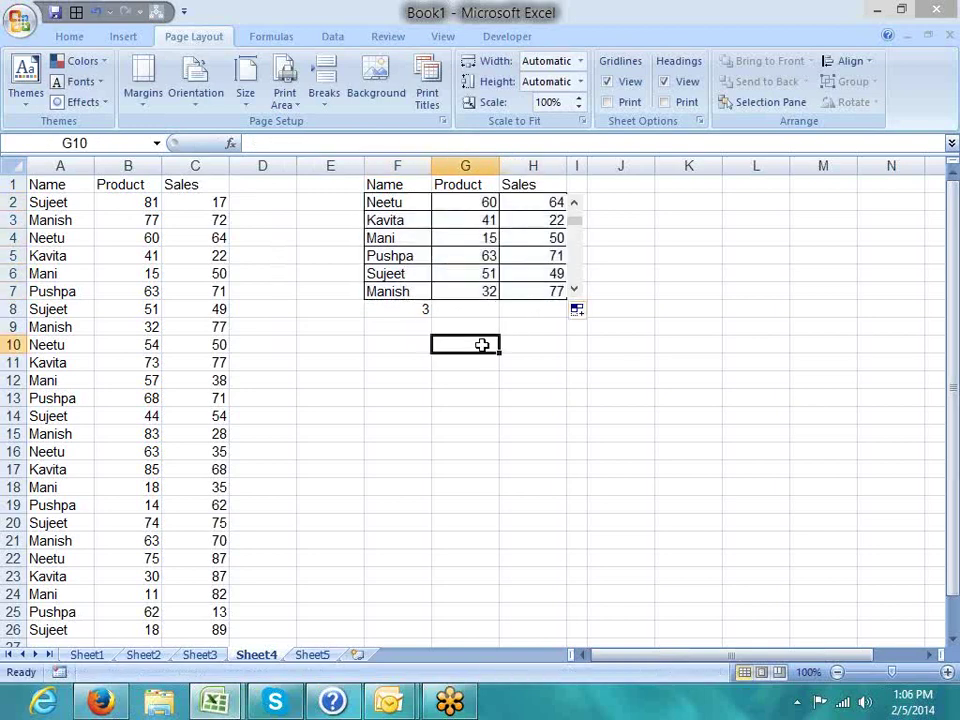
click(574, 290)
click(574, 290)
click(574, 290)
click(574, 290)
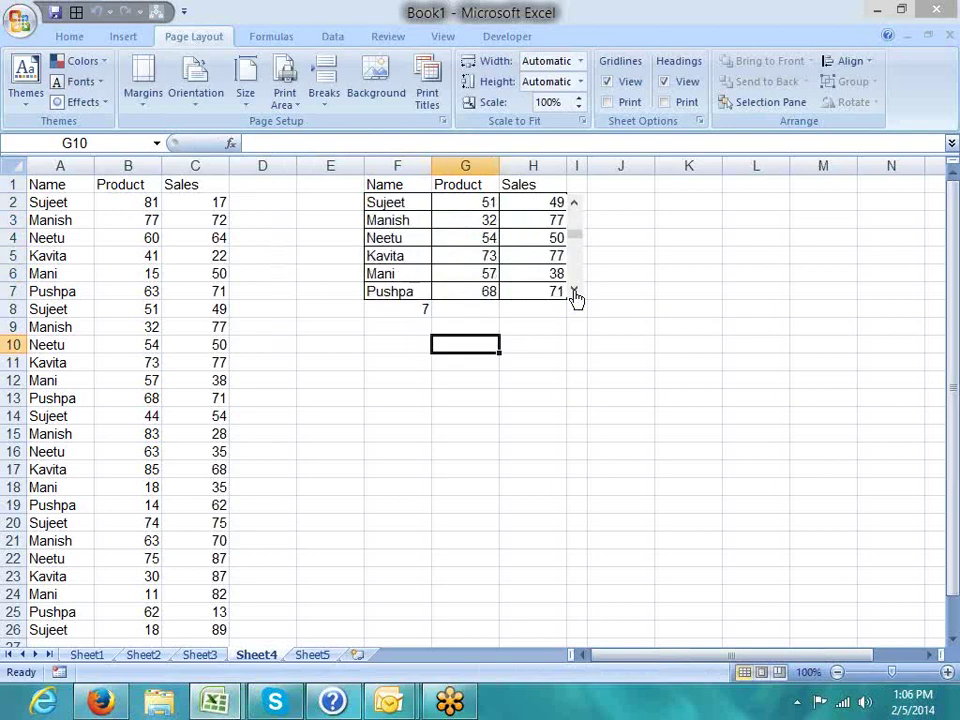
click(574, 290)
click(574, 290)
drag(576, 248, 574, 214)
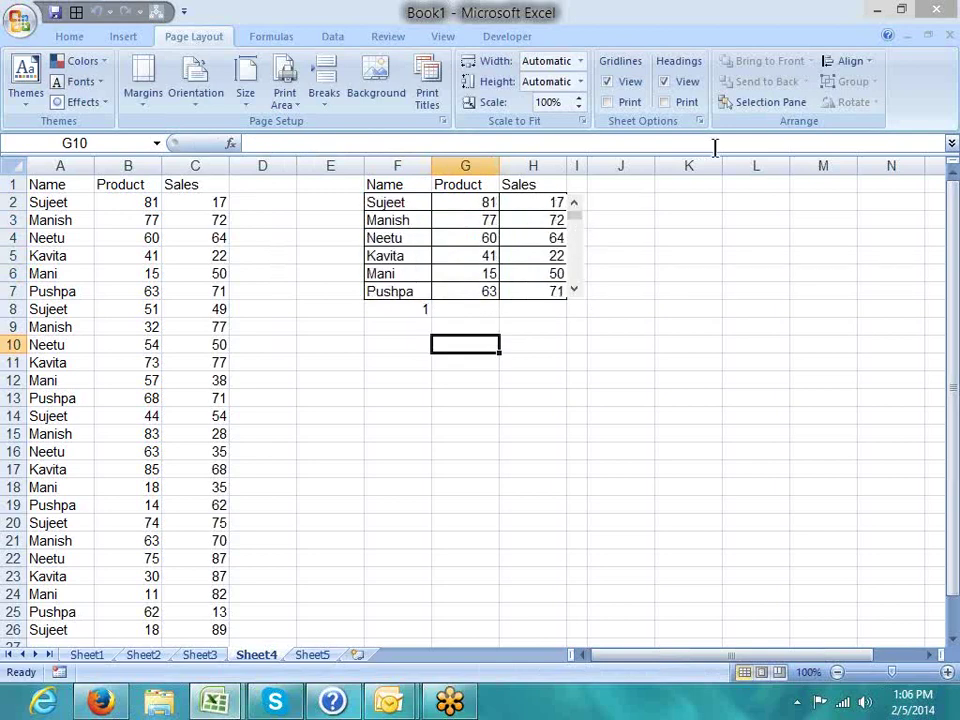